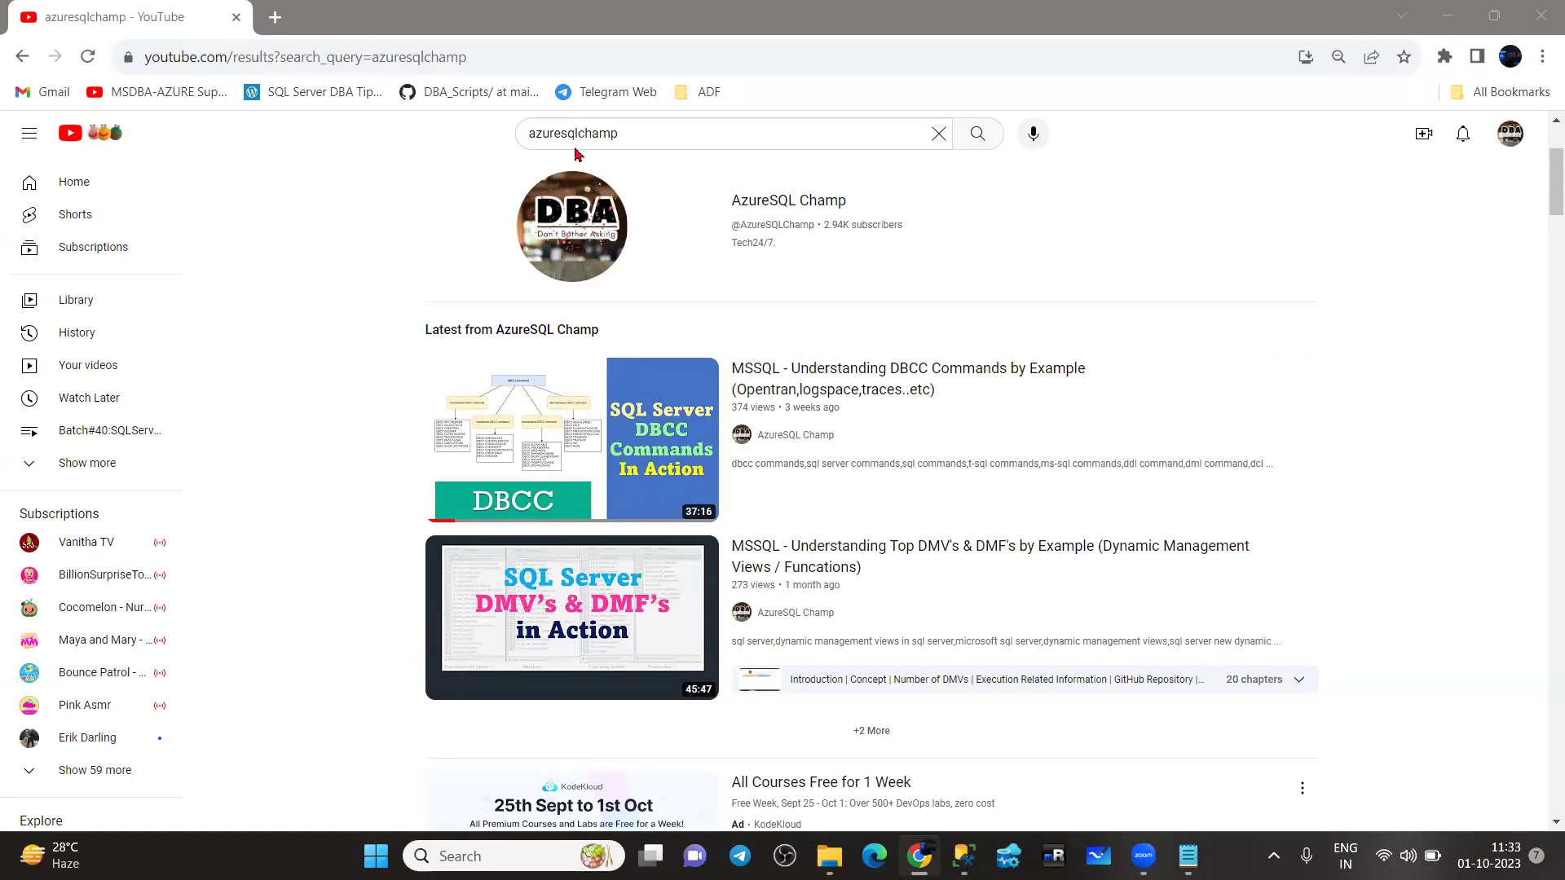
# Open the AzureSQL Champ channel and browse its created playlists
pyautogui.click(778, 213)
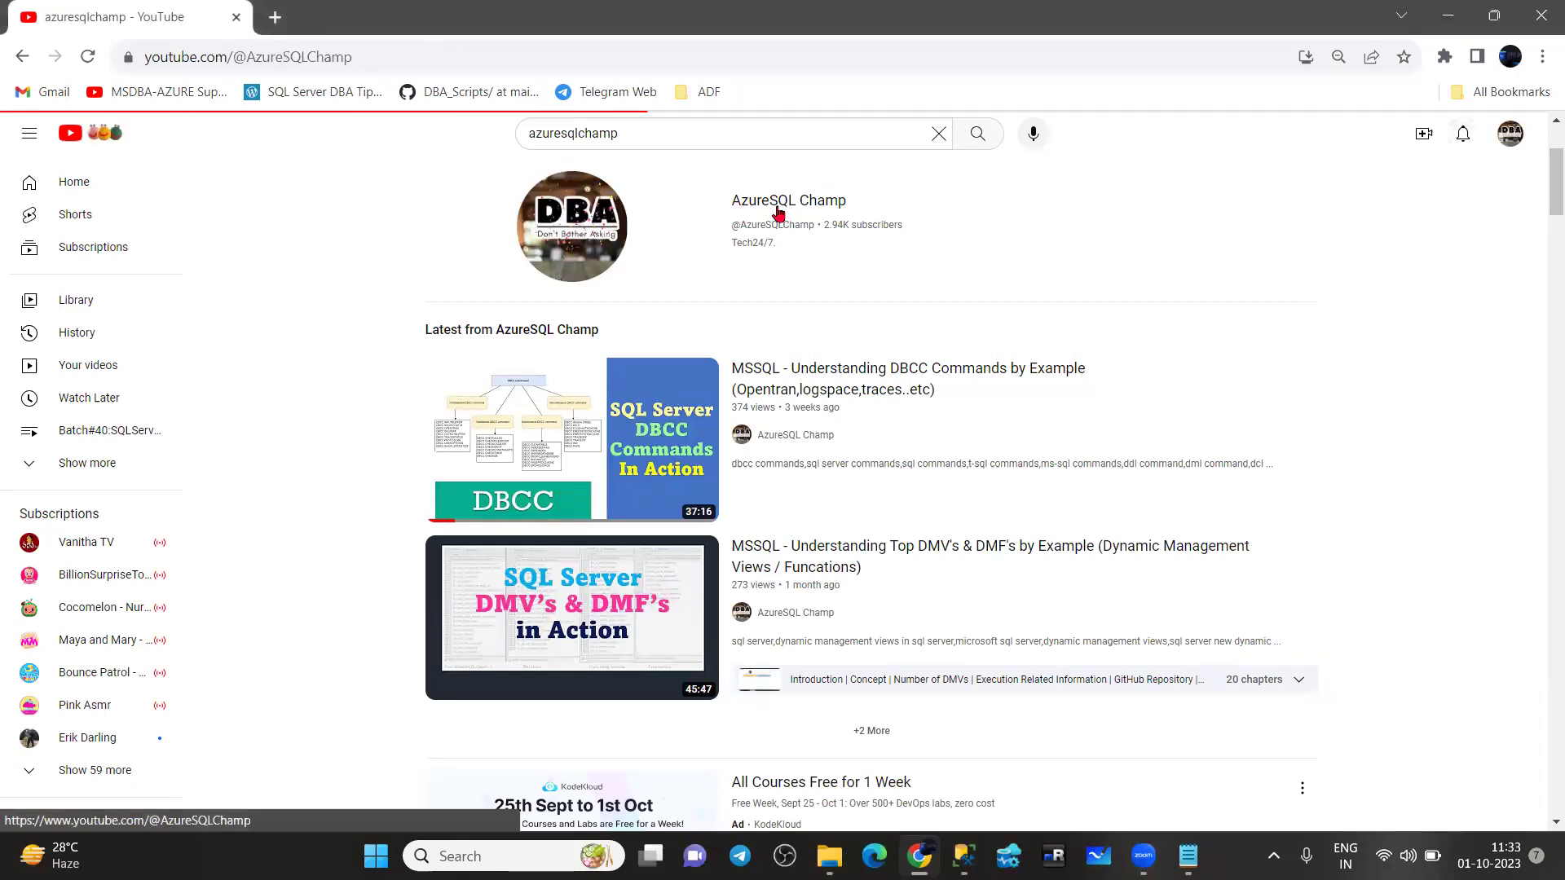
pyautogui.click(585, 528)
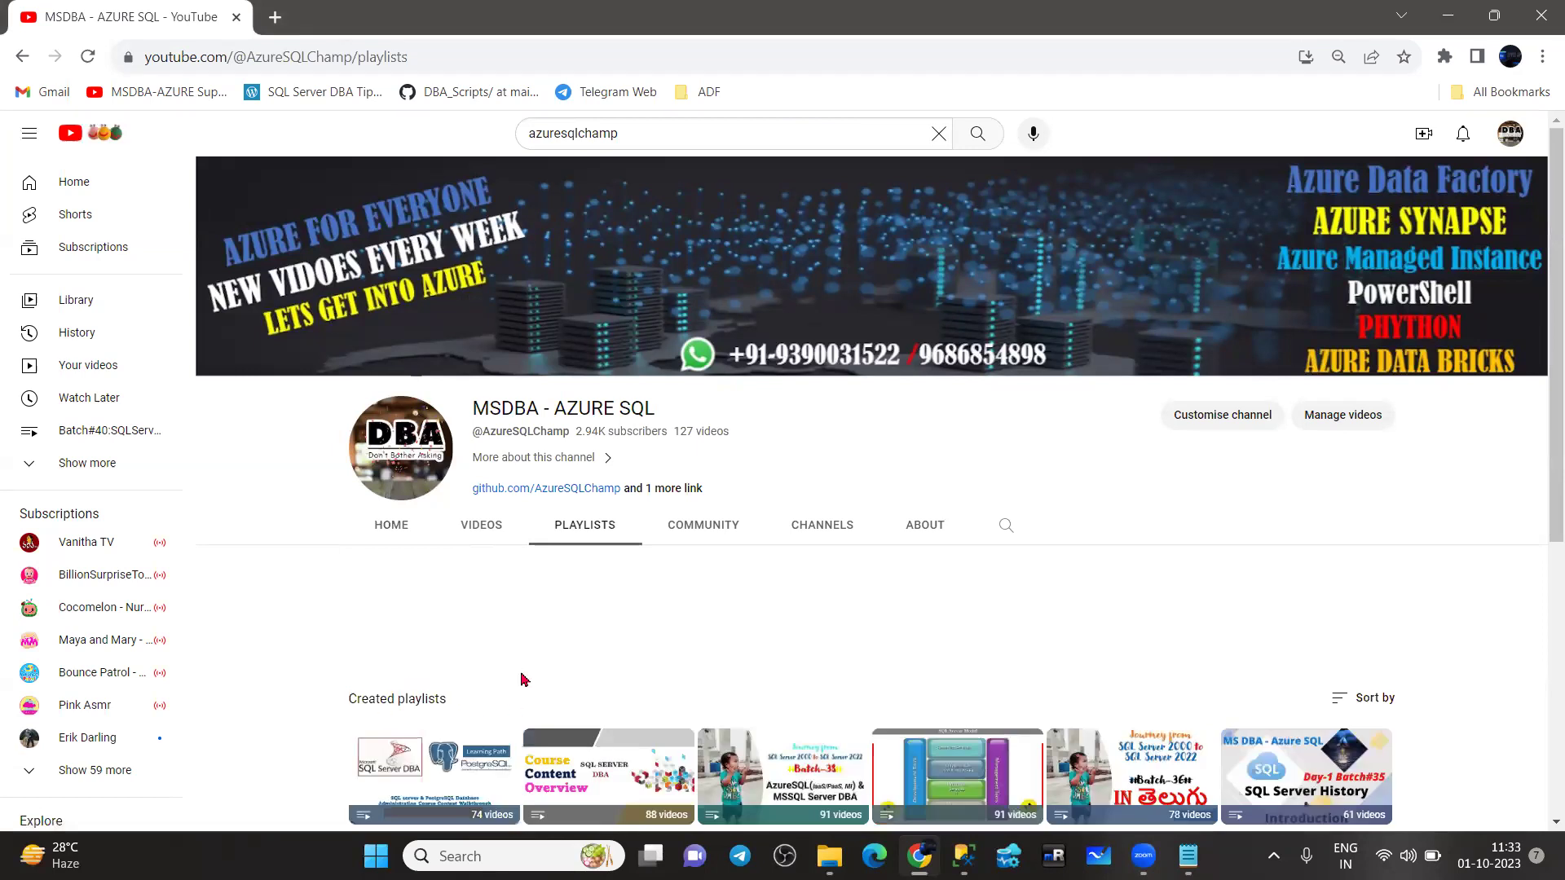
pyautogui.scroll(-3, 521, 678)
pyautogui.scroll(-1, 411, 752)
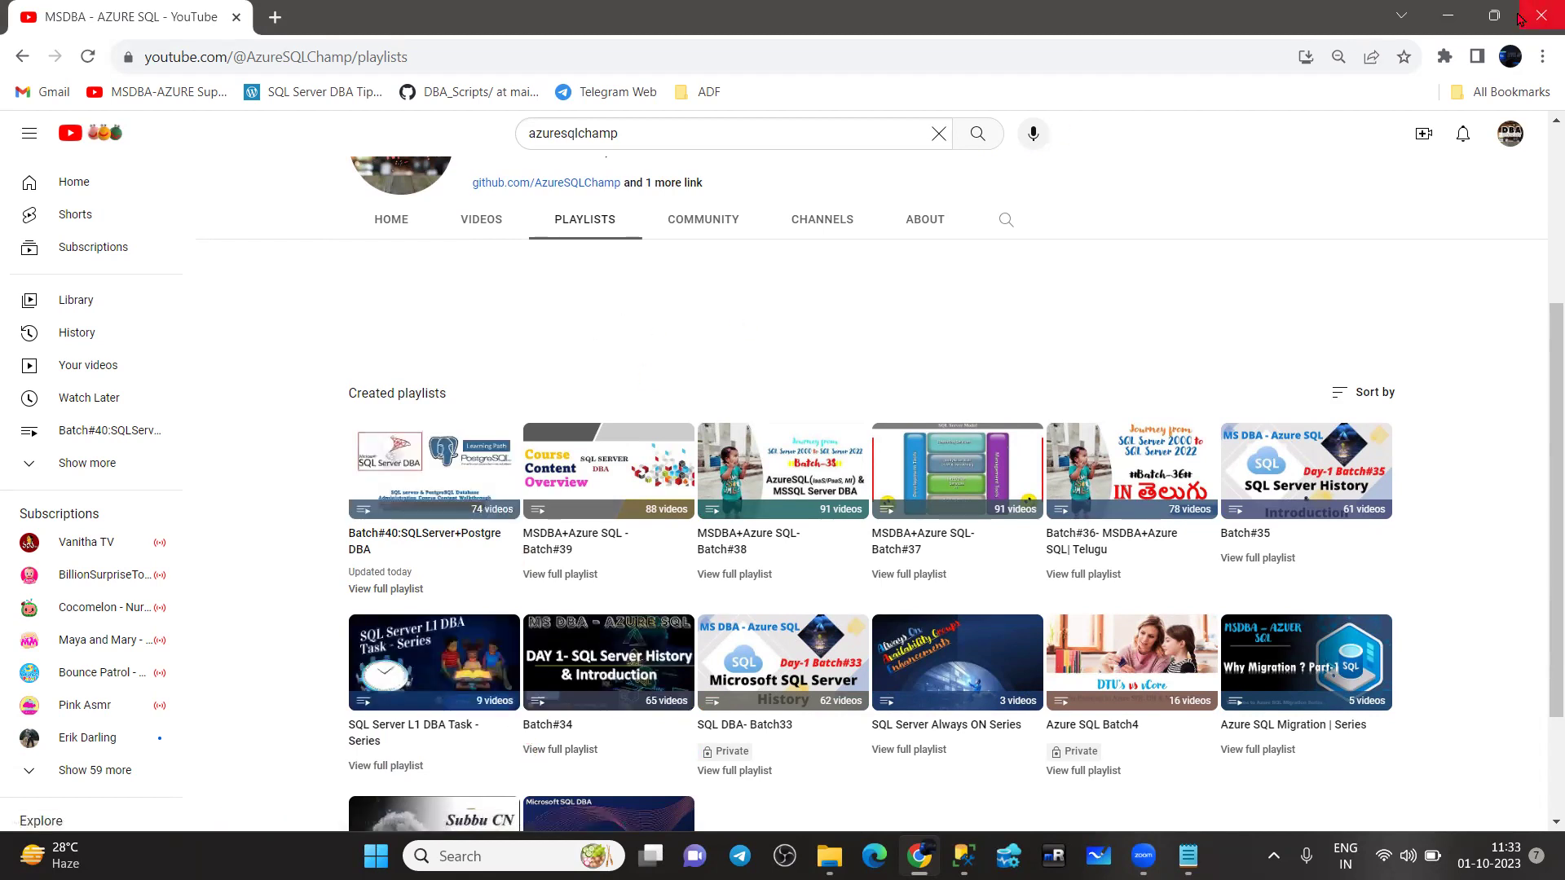
# Minimize the browser and the Zoom recording folder, and switch to the blank Notepad document
pyautogui.click(1447, 20)
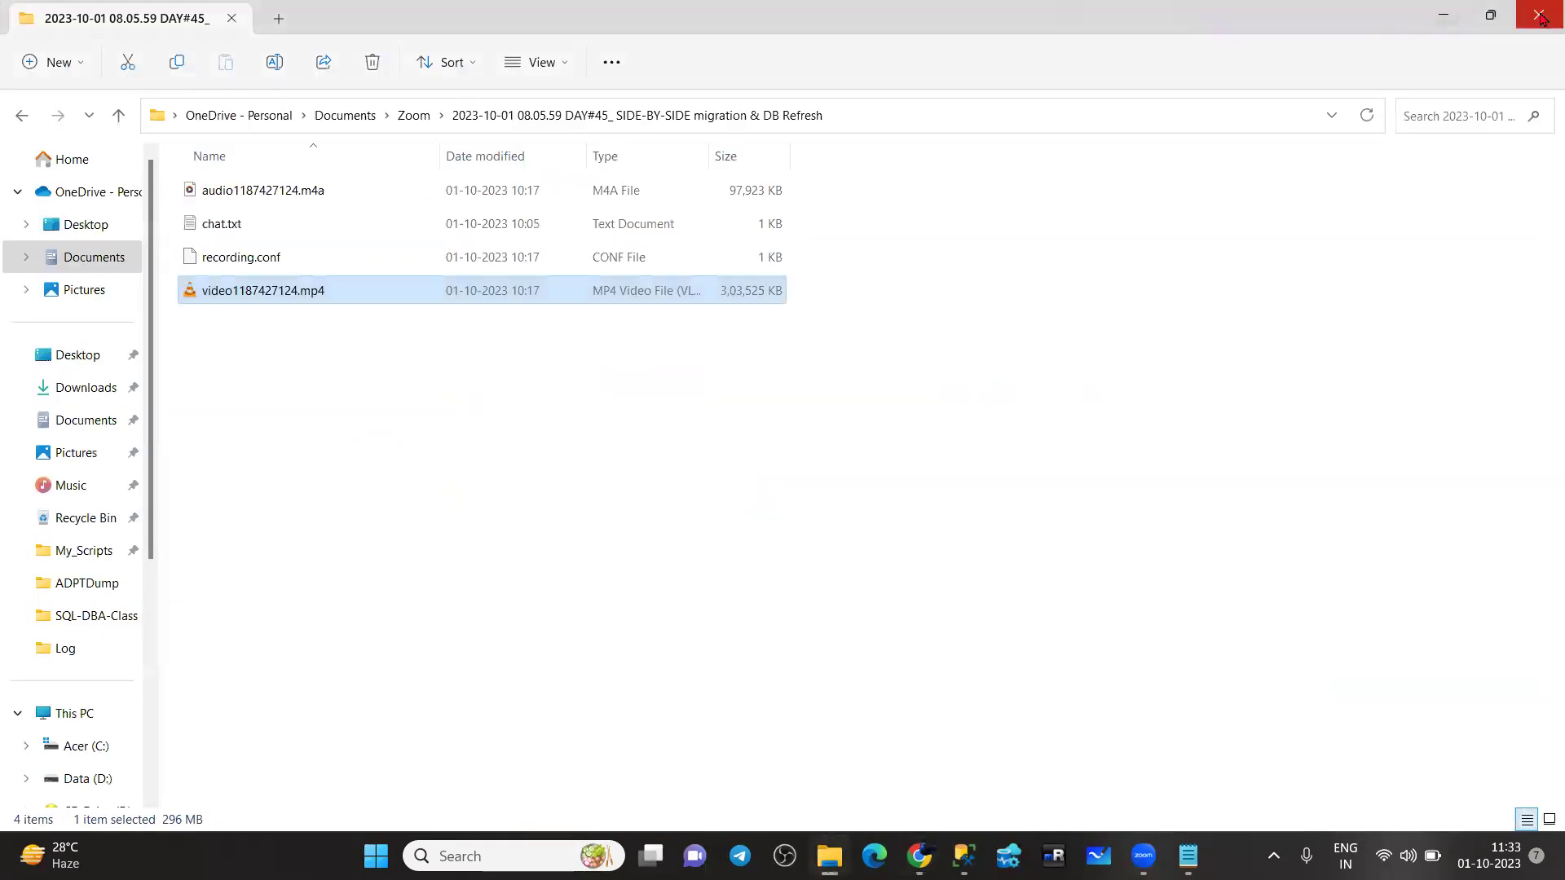
pyautogui.click(1448, 15)
pyautogui.click(1188, 856)
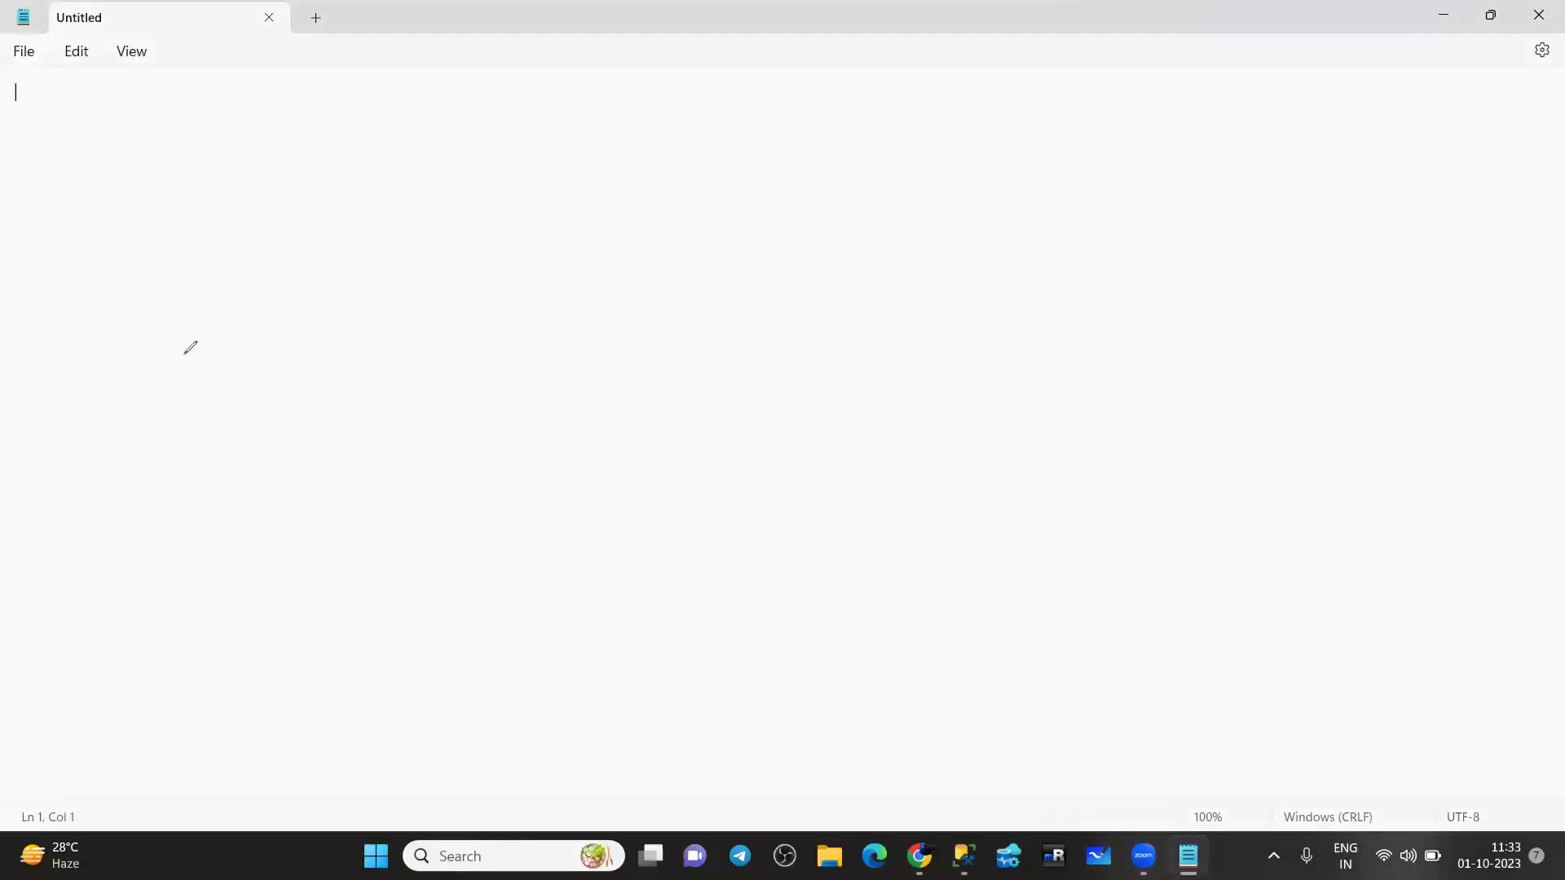
# Handwrite a "System databases" heading on the blank page and "C:\" below it with the annotation pen
pyautogui.moveTo(81, 259)
pyautogui.mouseDown()
pyautogui.moveTo(65, 303)
pyautogui.moveTo(106, 257)
pyautogui.moveTo(147, 269)
pyautogui.moveTo(128, 247)
pyautogui.moveTo(174, 245)
pyautogui.moveTo(199, 269)
pyautogui.mouseUp()
pyautogui.moveTo(242, 195)
pyautogui.mouseDown()
pyautogui.moveTo(278, 224)
pyautogui.moveTo(322, 196)
pyautogui.moveTo(330, 209)
pyautogui.mouseUp()
pyautogui.moveTo(350, 153)
pyautogui.mouseDown()
pyautogui.moveTo(348, 186)
pyautogui.moveTo(381, 194)
pyautogui.moveTo(426, 157)
pyautogui.moveTo(431, 186)
pyautogui.mouseUp()
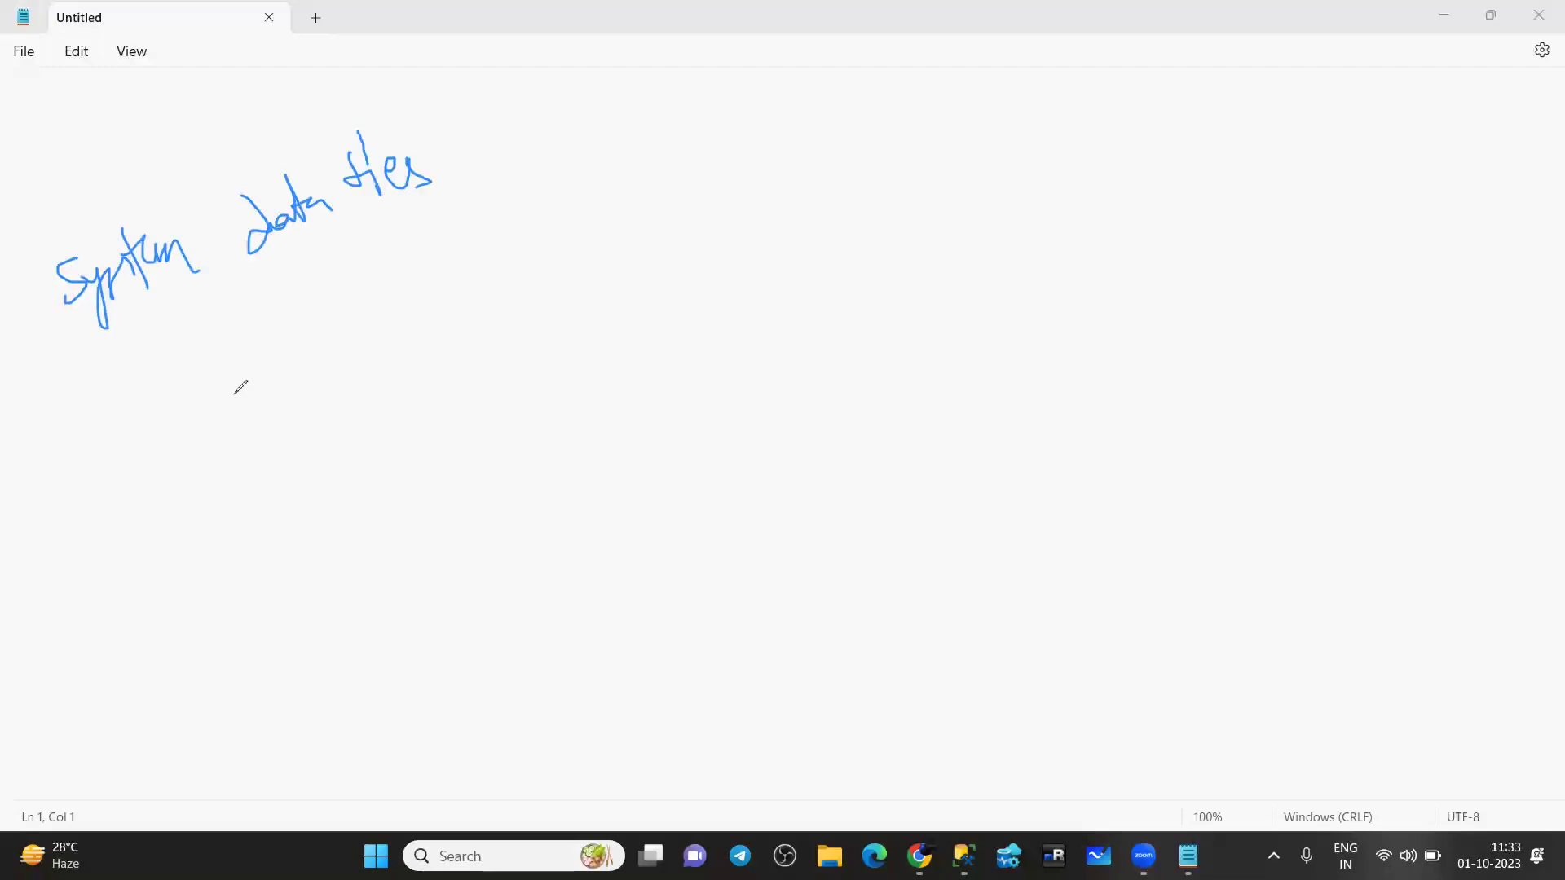
pyautogui.click(263, 381)
pyautogui.click(277, 402)
pyautogui.moveTo(254, 385)
pyautogui.mouseDown()
pyautogui.moveTo(268, 414)
pyautogui.moveTo(311, 400)
pyautogui.mouseUp()
# Handwrite "Tempdb", "model", "mast" and "ms" in a column beside "C:\", and clear all the annotations
pyautogui.moveTo(377, 408)
pyautogui.mouseDown()
pyautogui.moveTo(407, 424)
pyautogui.moveTo(436, 391)
pyautogui.moveTo(479, 411)
pyautogui.moveTo(507, 349)
pyautogui.moveTo(532, 383)
pyautogui.mouseUp()
pyautogui.click(459, 364)
pyautogui.moveTo(437, 493); pyautogui.dragTo(536, 457)
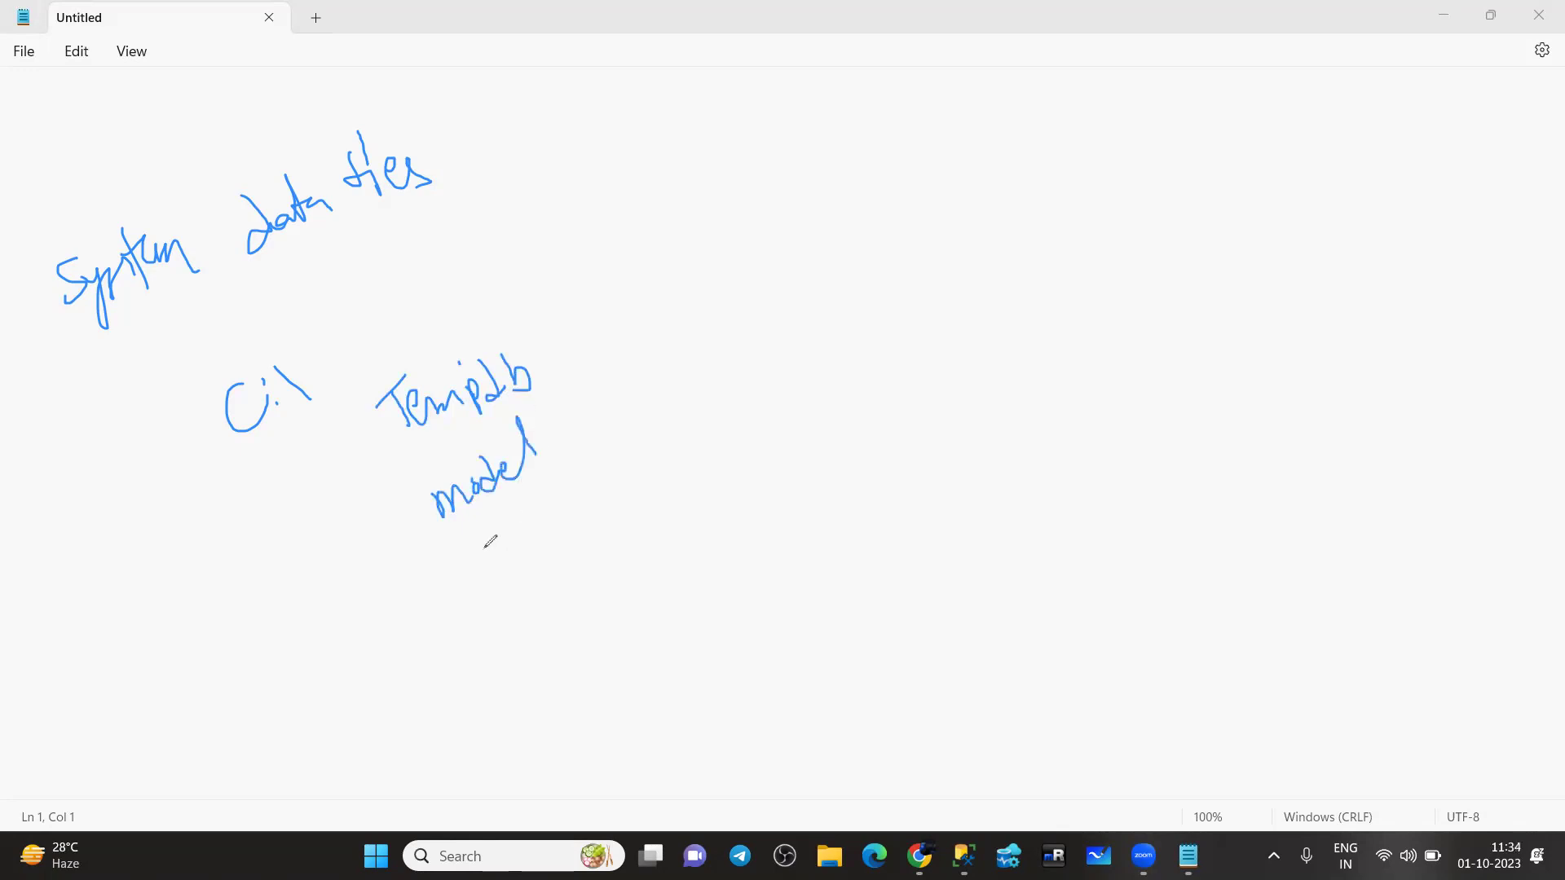
pyautogui.moveTo(476, 568); pyautogui.dragTo(569, 489)
pyautogui.click(511, 515)
pyautogui.moveTo(509, 627)
pyautogui.mouseDown()
pyautogui.moveTo(528, 605)
pyautogui.moveTo(559, 605)
pyautogui.mouseUp()
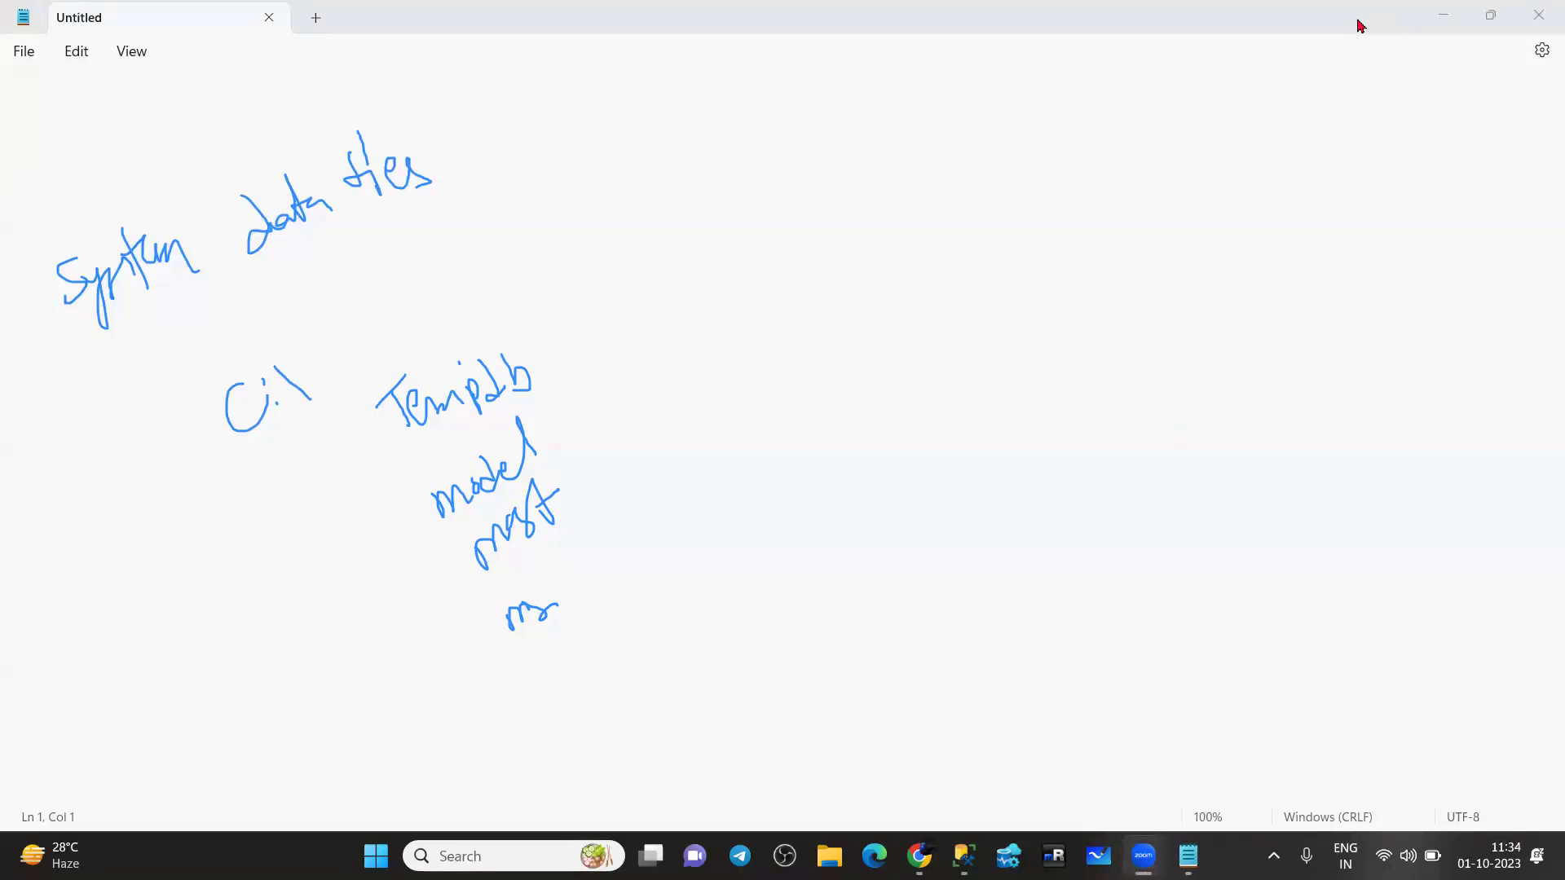
pyautogui.click(1054, 110)
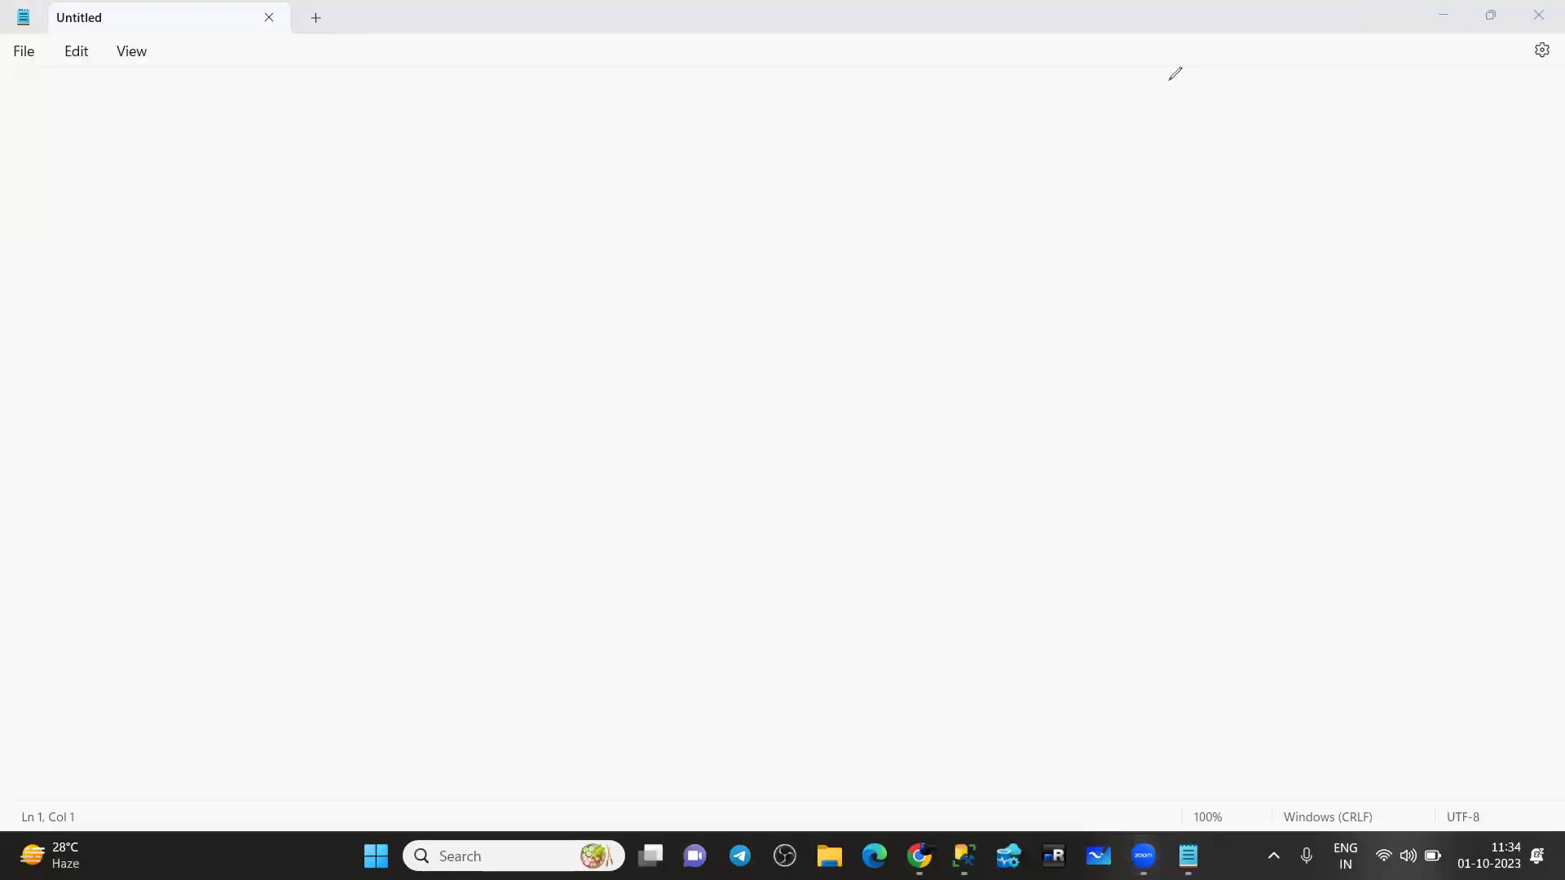
# Switch to SQL Server Management Studio, run the sys.master_files query for database IDs 1 to 4, and widen the FileLocation column to fit
pyautogui.click(964, 856)
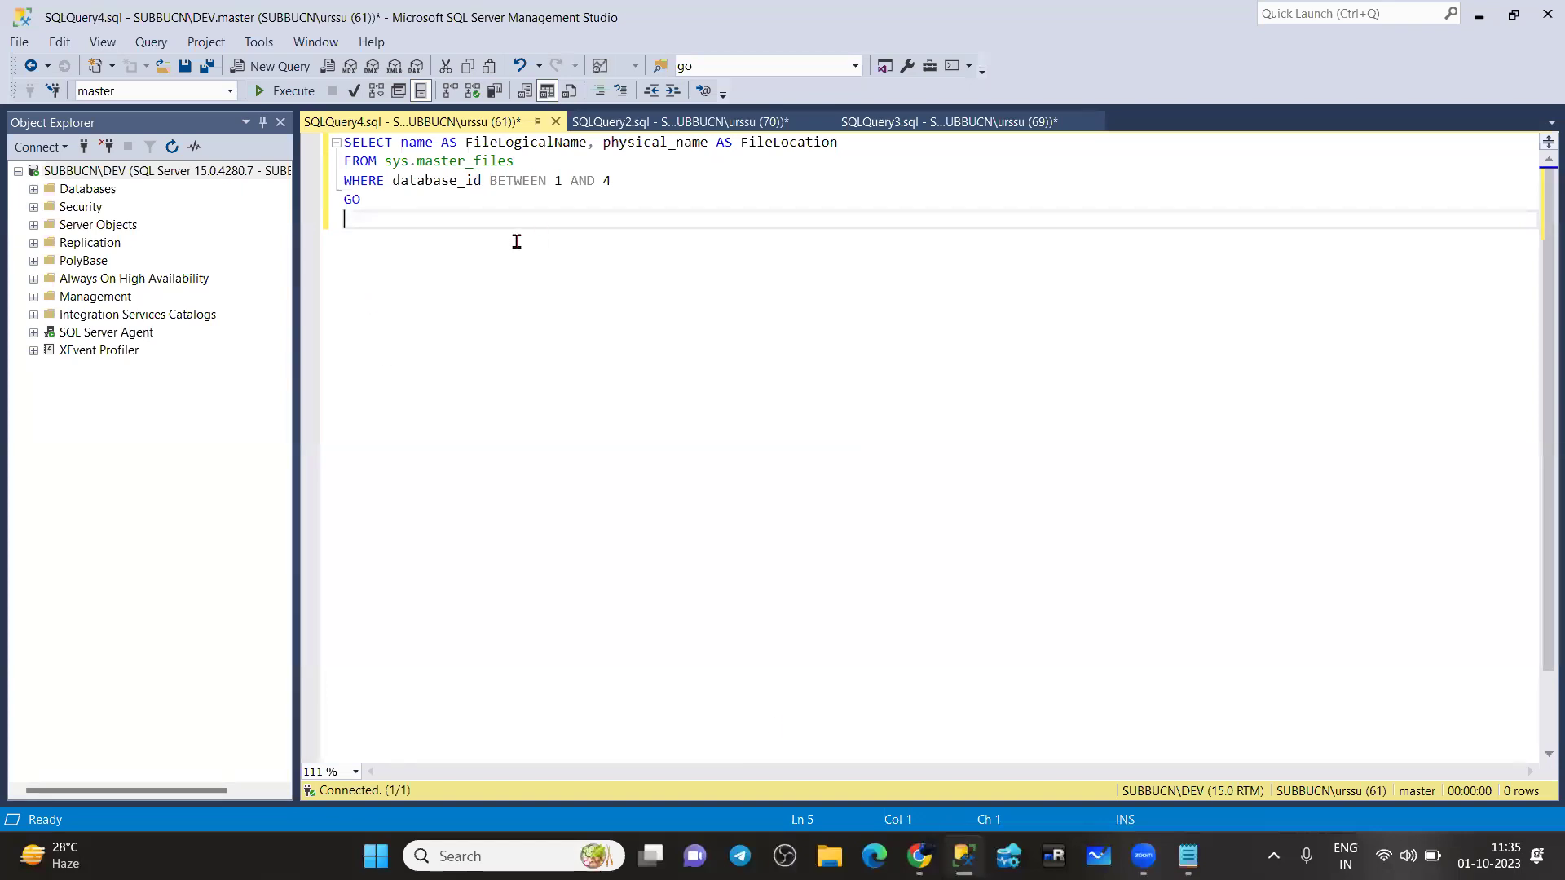
pyautogui.moveTo(387, 161)
pyautogui.moveTo(402, 203); pyautogui.dragTo(342, 140)
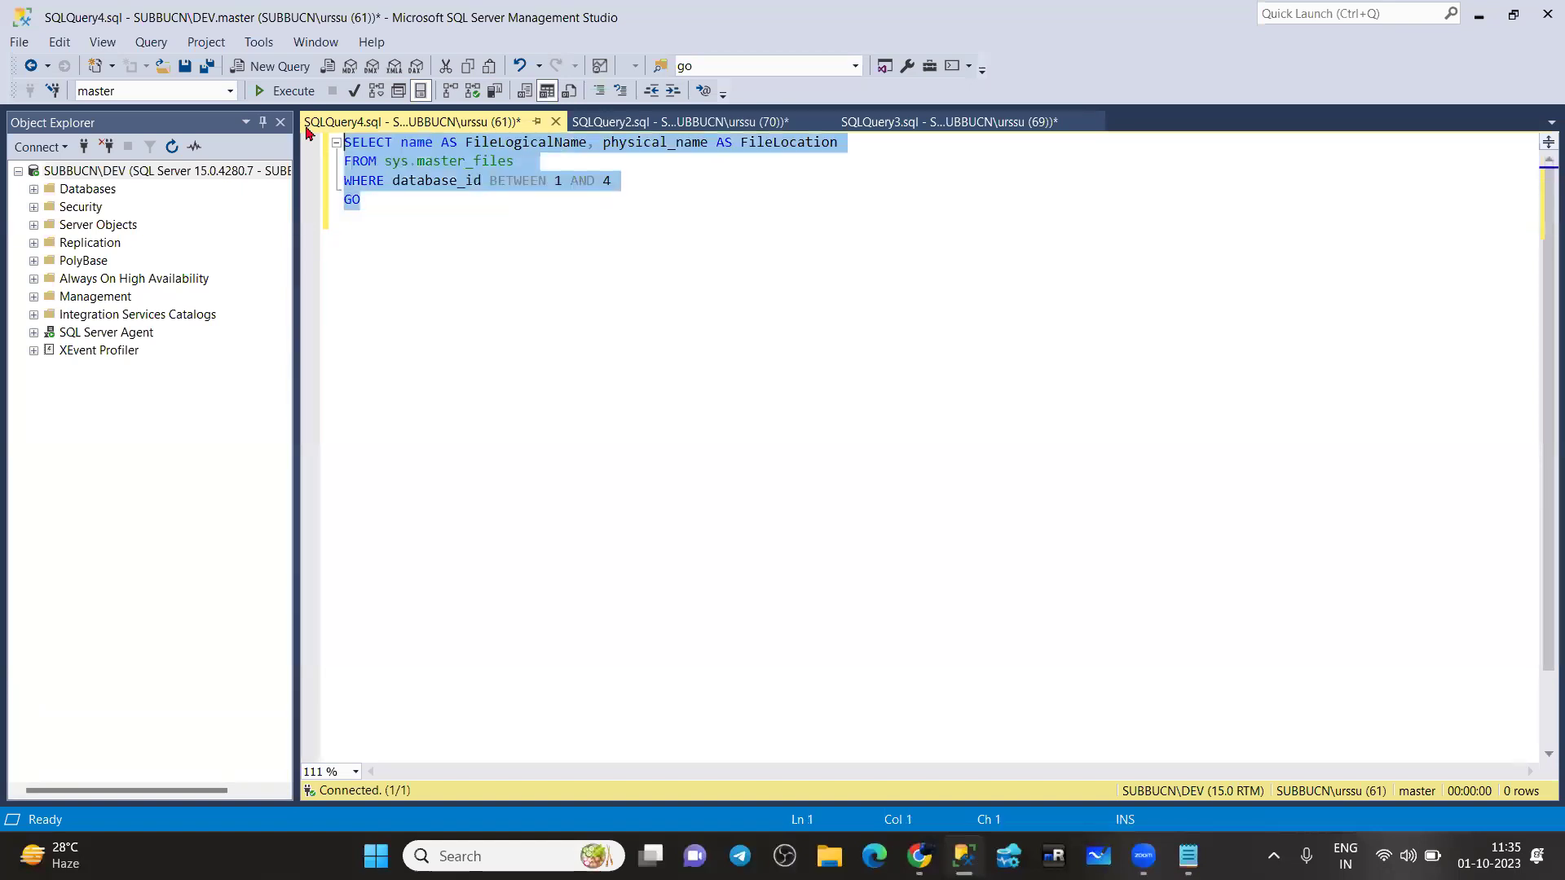
pyautogui.click(279, 93)
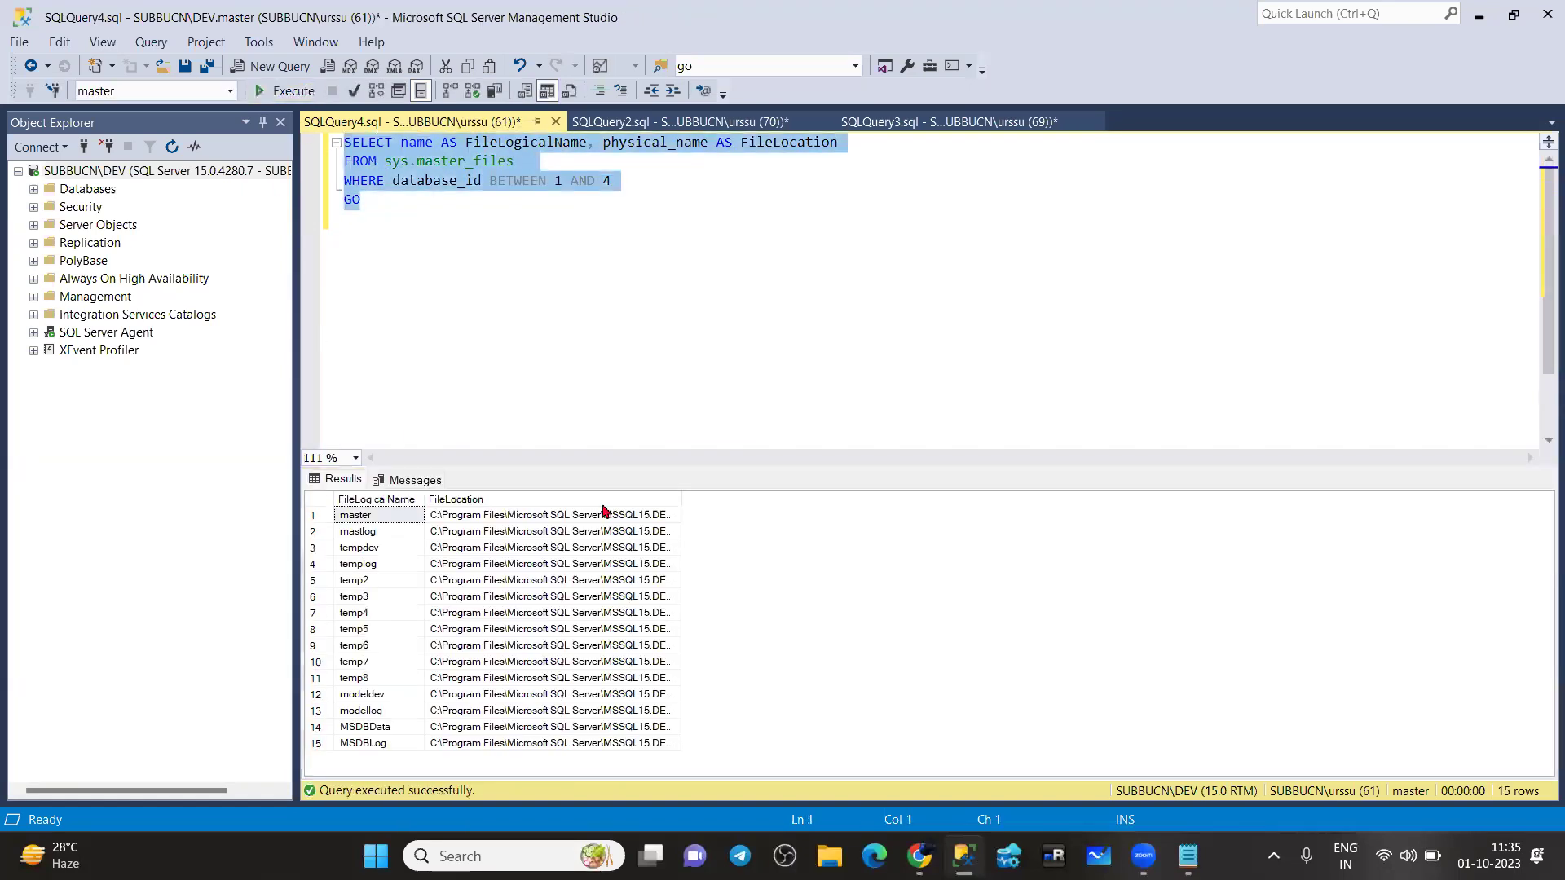
pyautogui.doubleClick(679, 499)
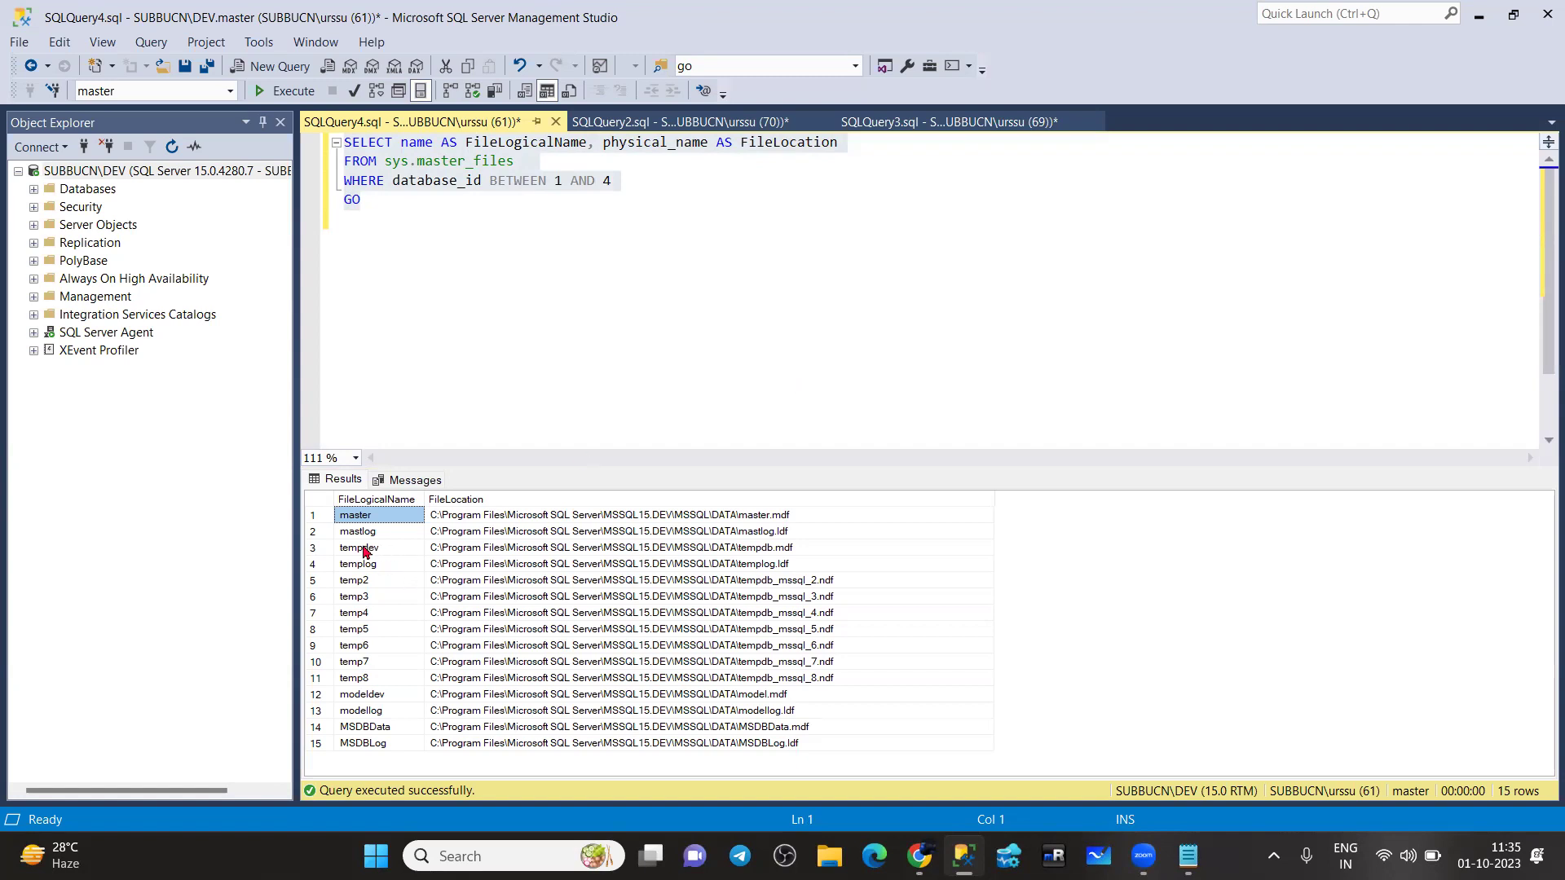
# Highlight the tempdb file rows from tempdev to temp8 in the query results to examine their locations
pyautogui.moveTo(352, 556); pyautogui.dragTo(617, 668)
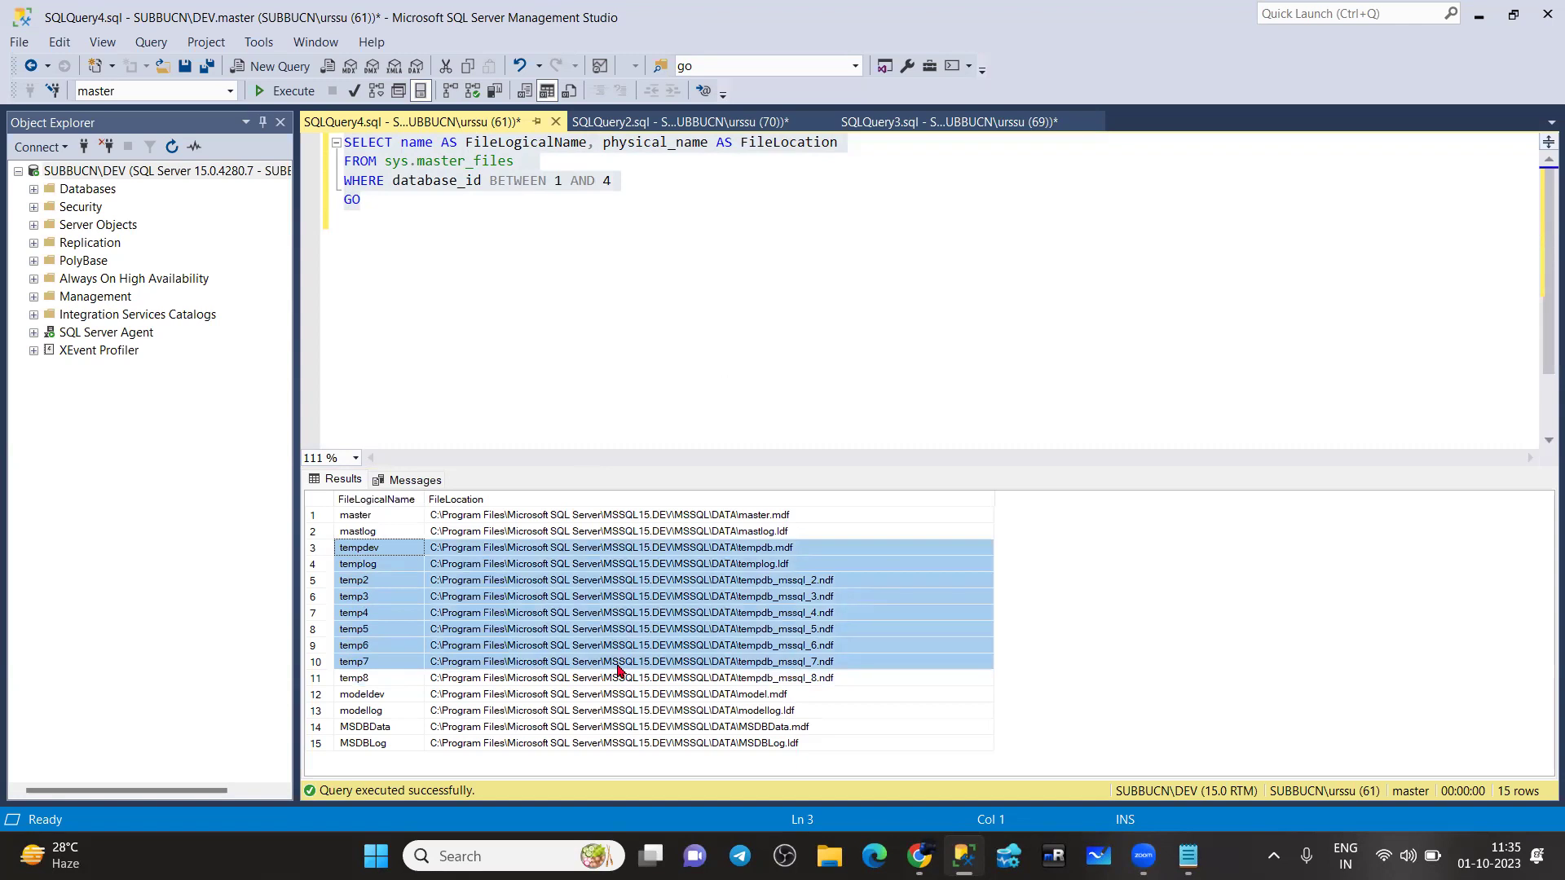
pyautogui.click(857, 682)
pyautogui.moveTo(858, 679); pyautogui.dragTo(423, 673)
pyautogui.moveTo(356, 549); pyautogui.dragTo(584, 683)
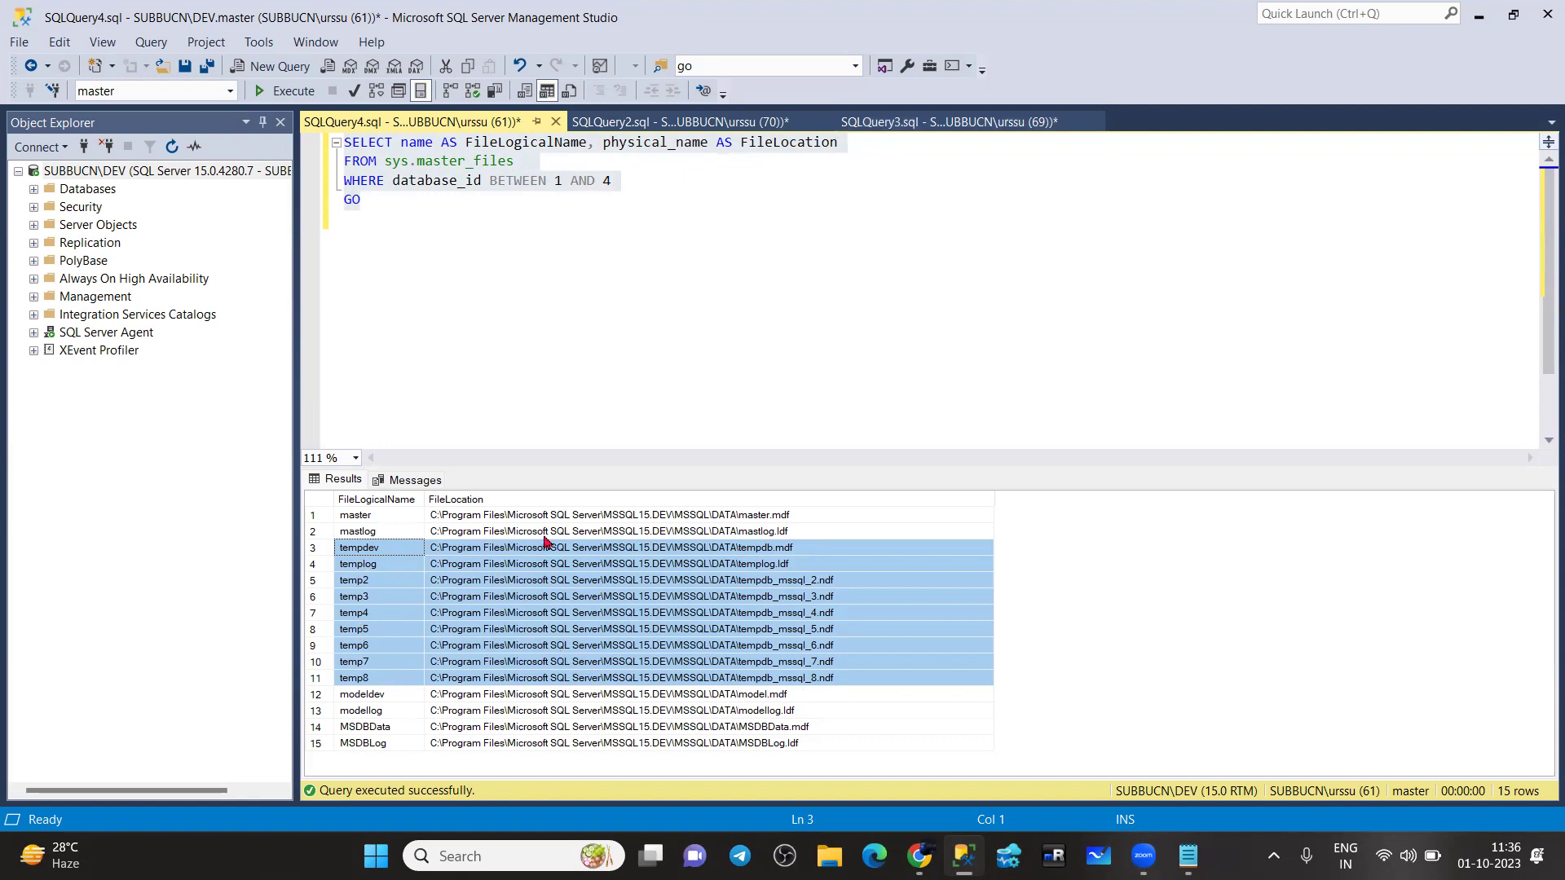
# Open the SQLQuery3.sql script and review the logical name and target path in its tempdev MODIFY FILE statement
pyautogui.click(954, 124)
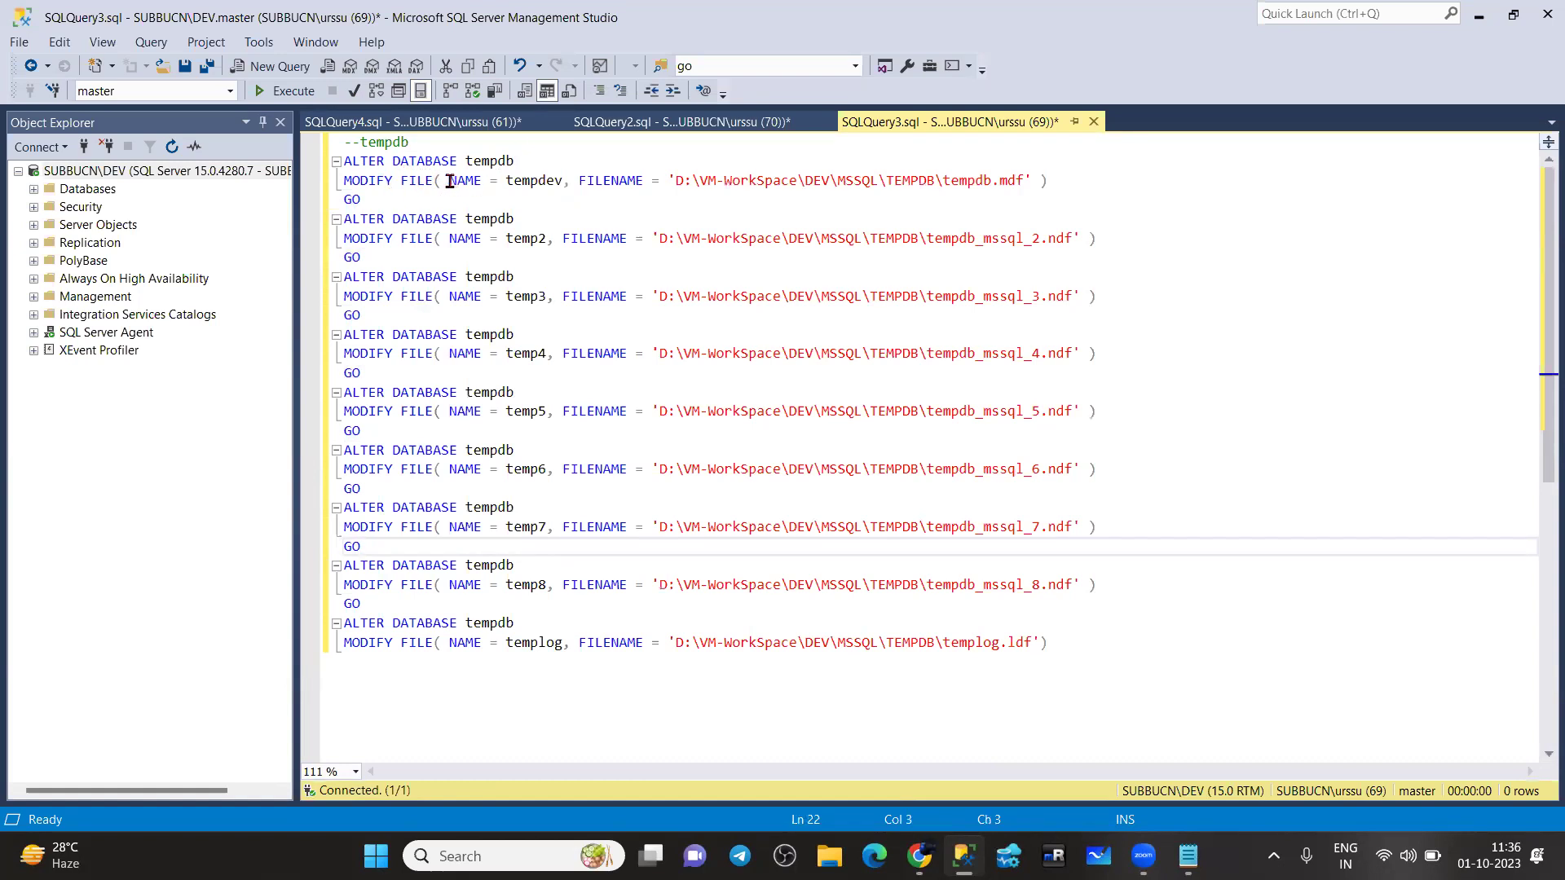
pyautogui.moveTo(449, 180); pyautogui.dragTo(538, 181)
pyautogui.moveTo(1063, 180); pyautogui.dragTo(1062, 200)
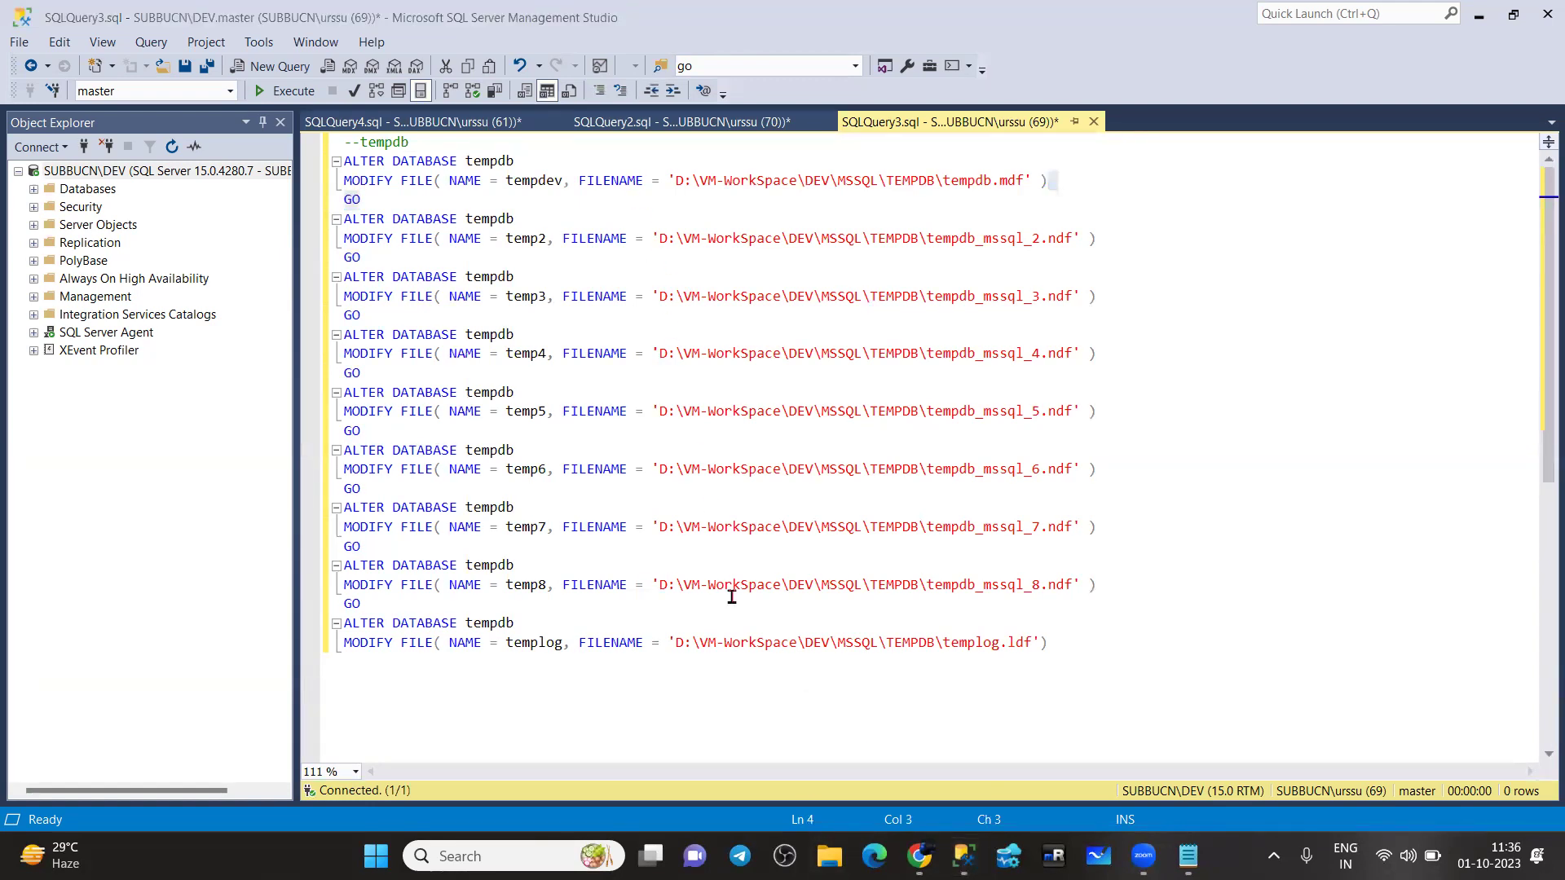
# Open the folder D:\VM-WorkSpace\DEV\MSSQL\TEMPDB in File Explorer to check the target location for the tempdb files
pyautogui.press('super+e')
pyautogui.click(84, 778)
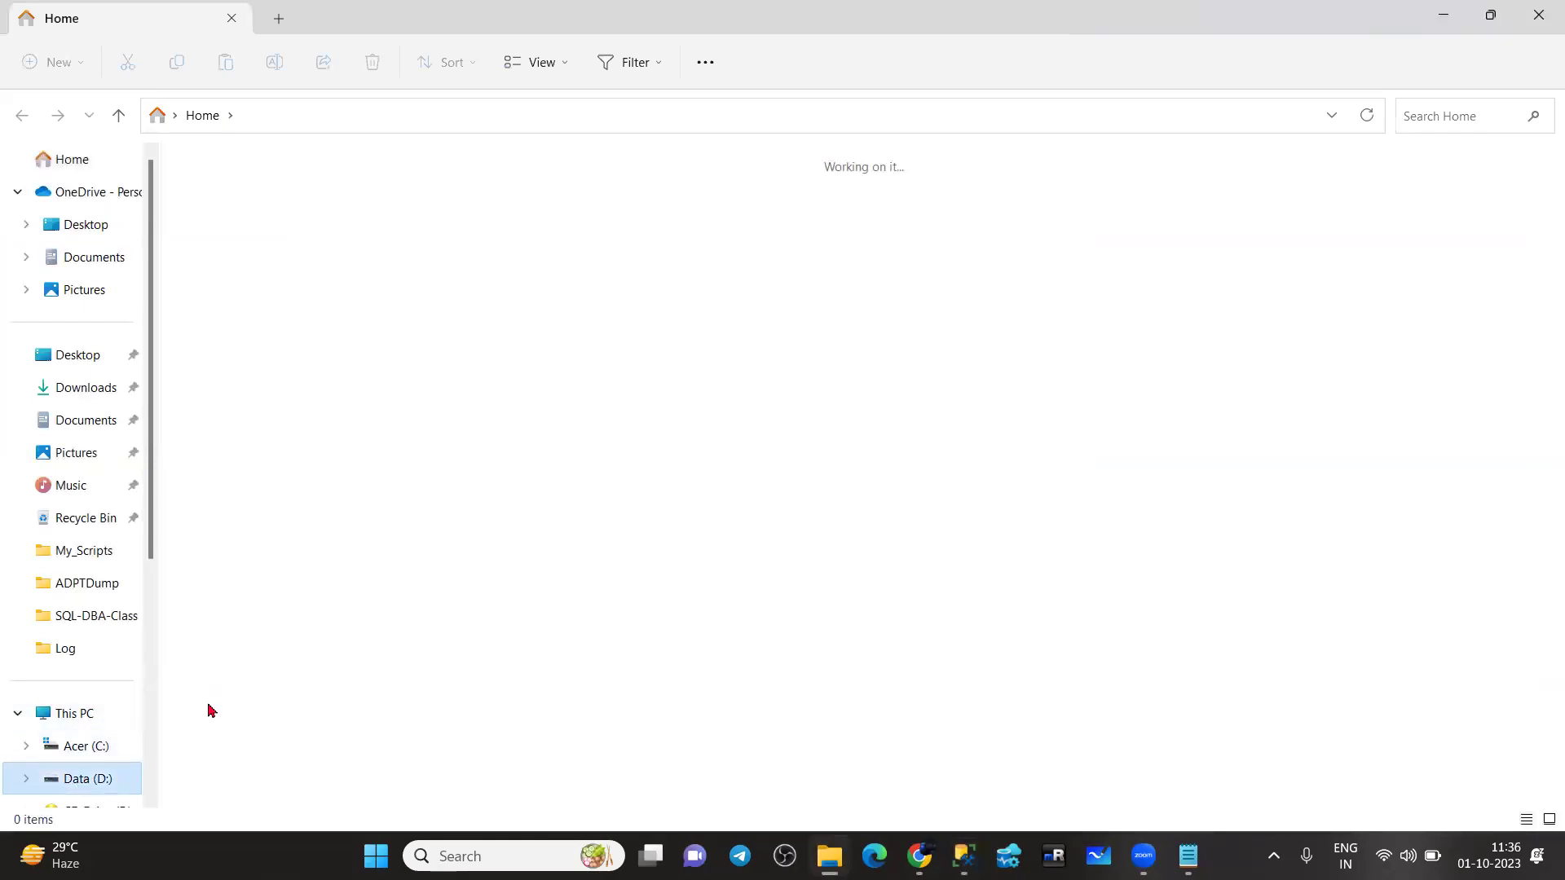
pyautogui.doubleClick(242, 325)
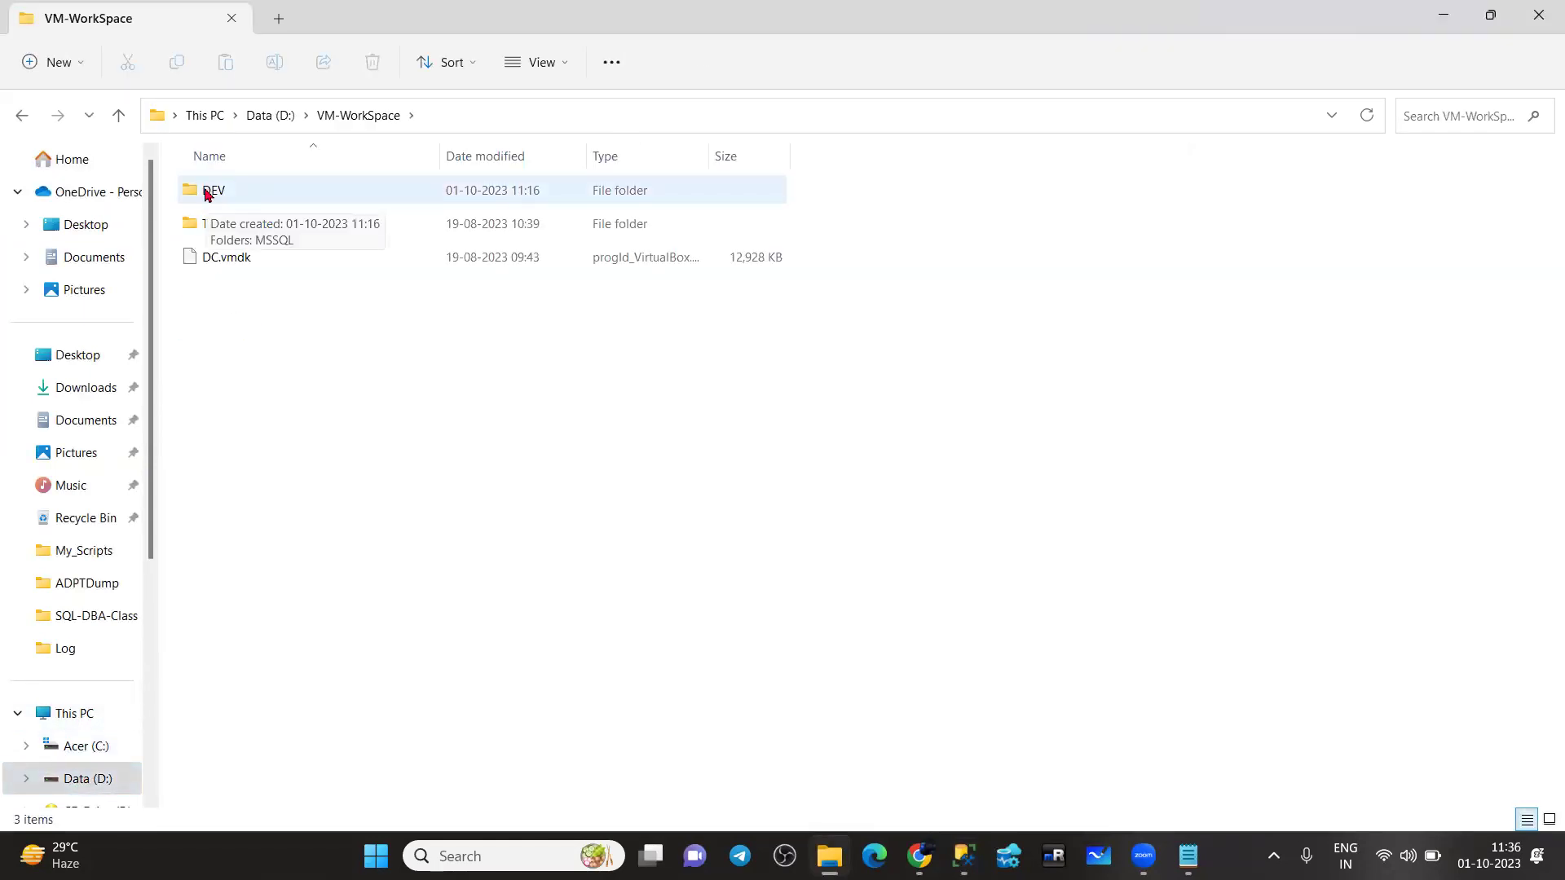
pyautogui.doubleClick(206, 191)
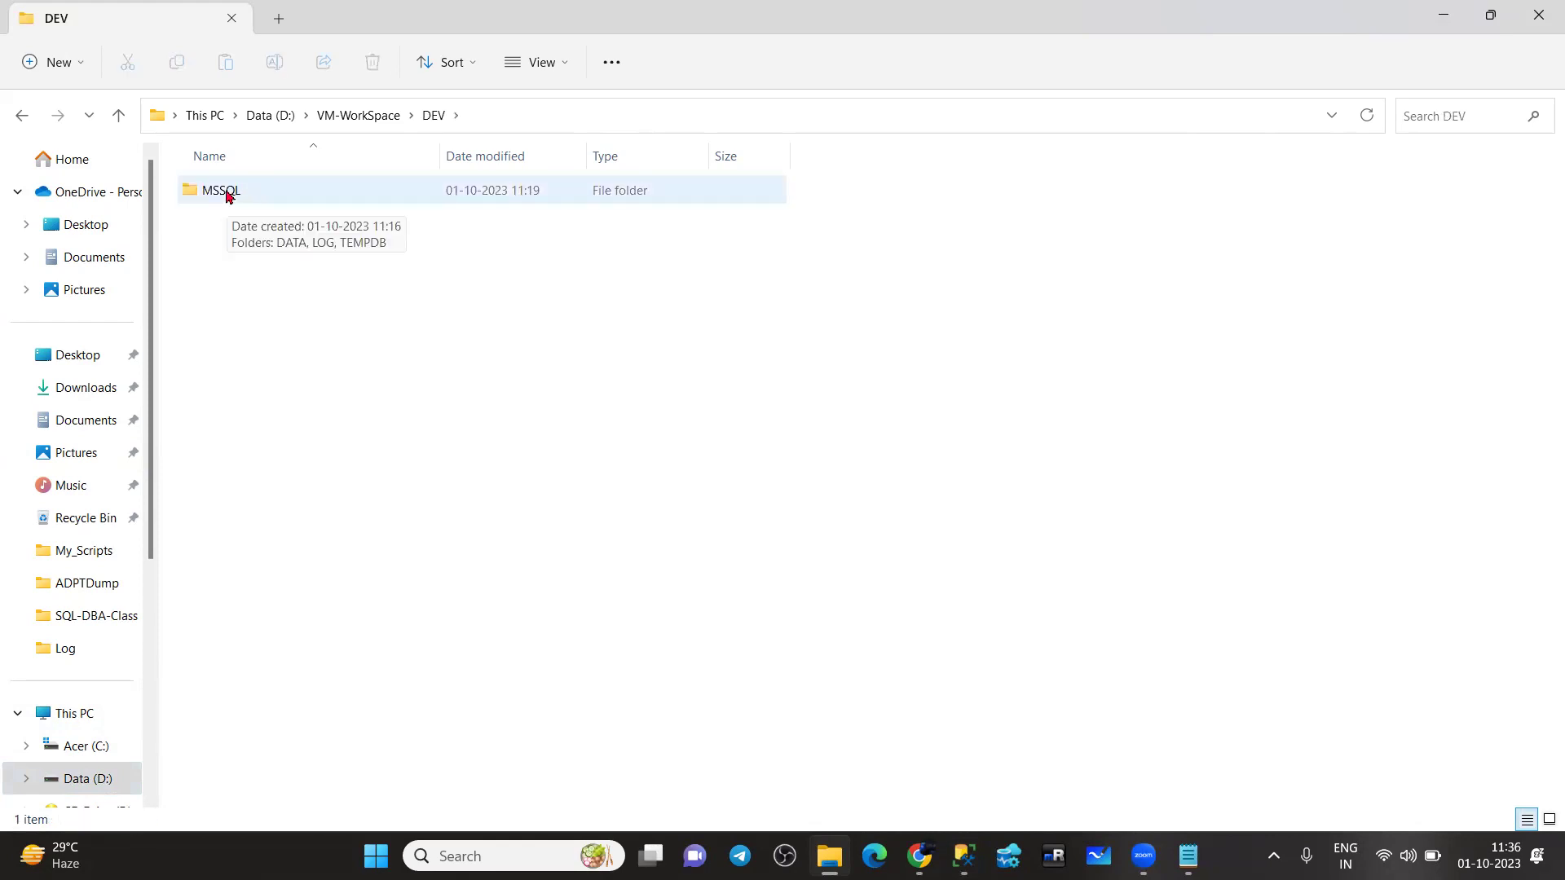
pyautogui.doubleClick(228, 196)
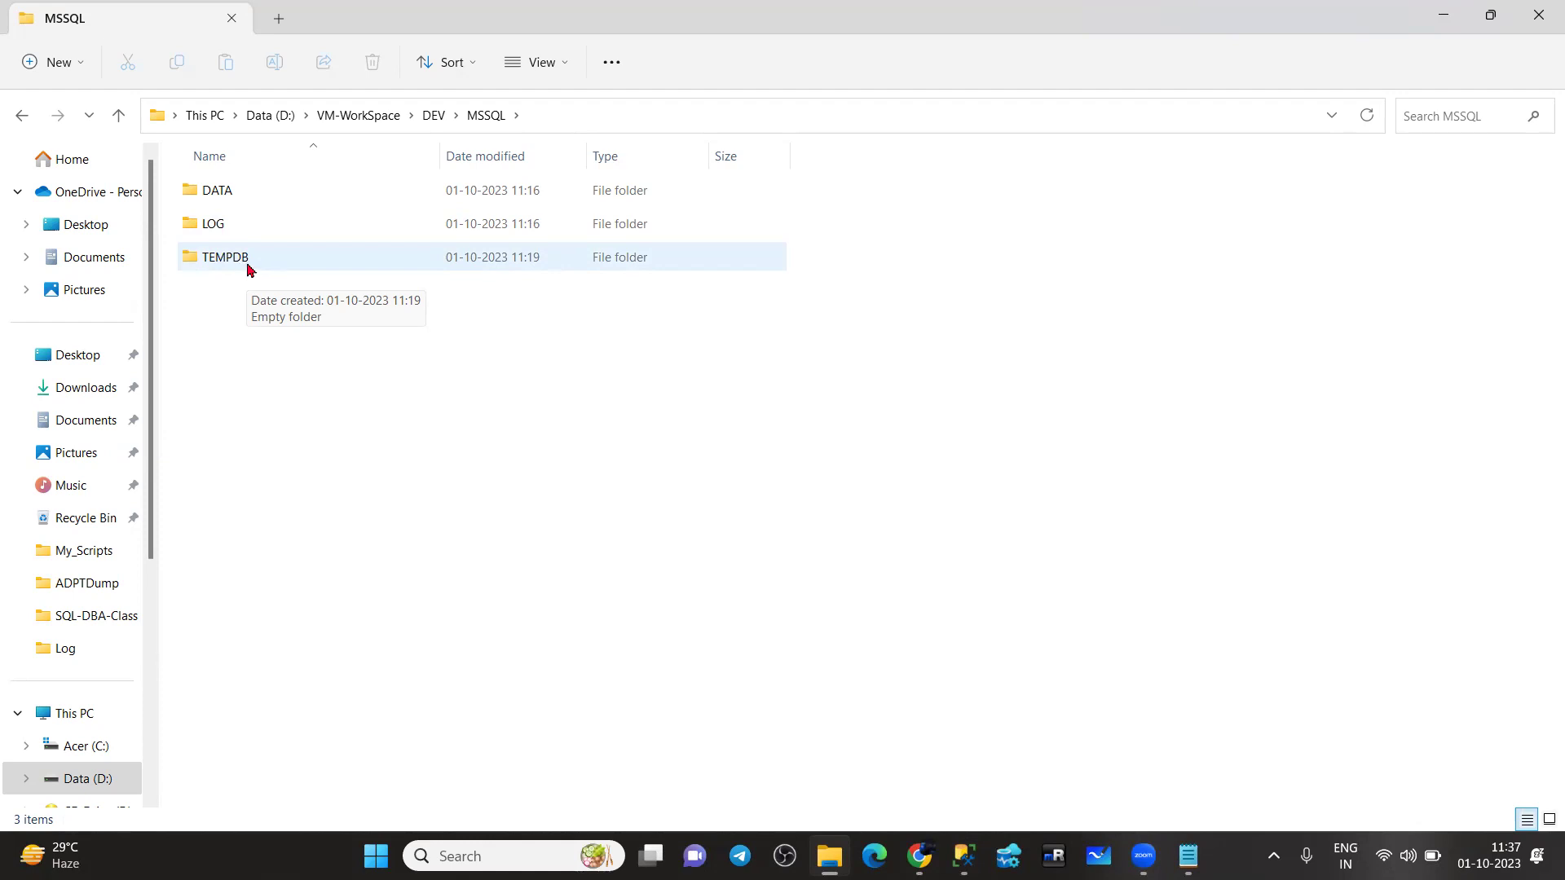
pyautogui.doubleClick(247, 260)
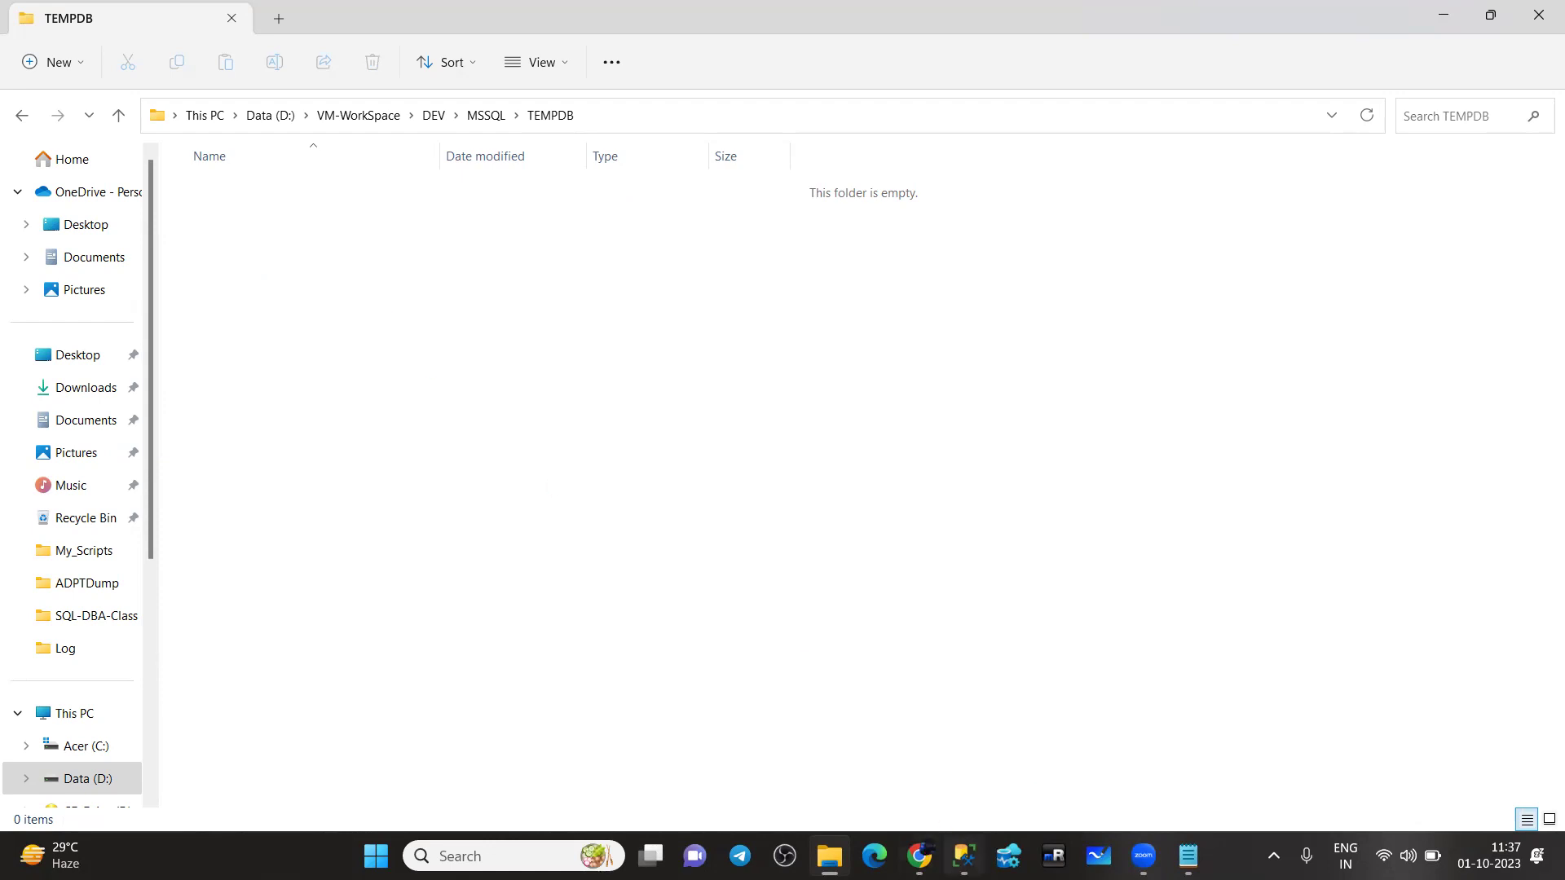
# Back in the SQLQuery3.sql script, replace the --tempdb comment with USE MASTER and GO, and execute those two lines
pyautogui.click(965, 856)
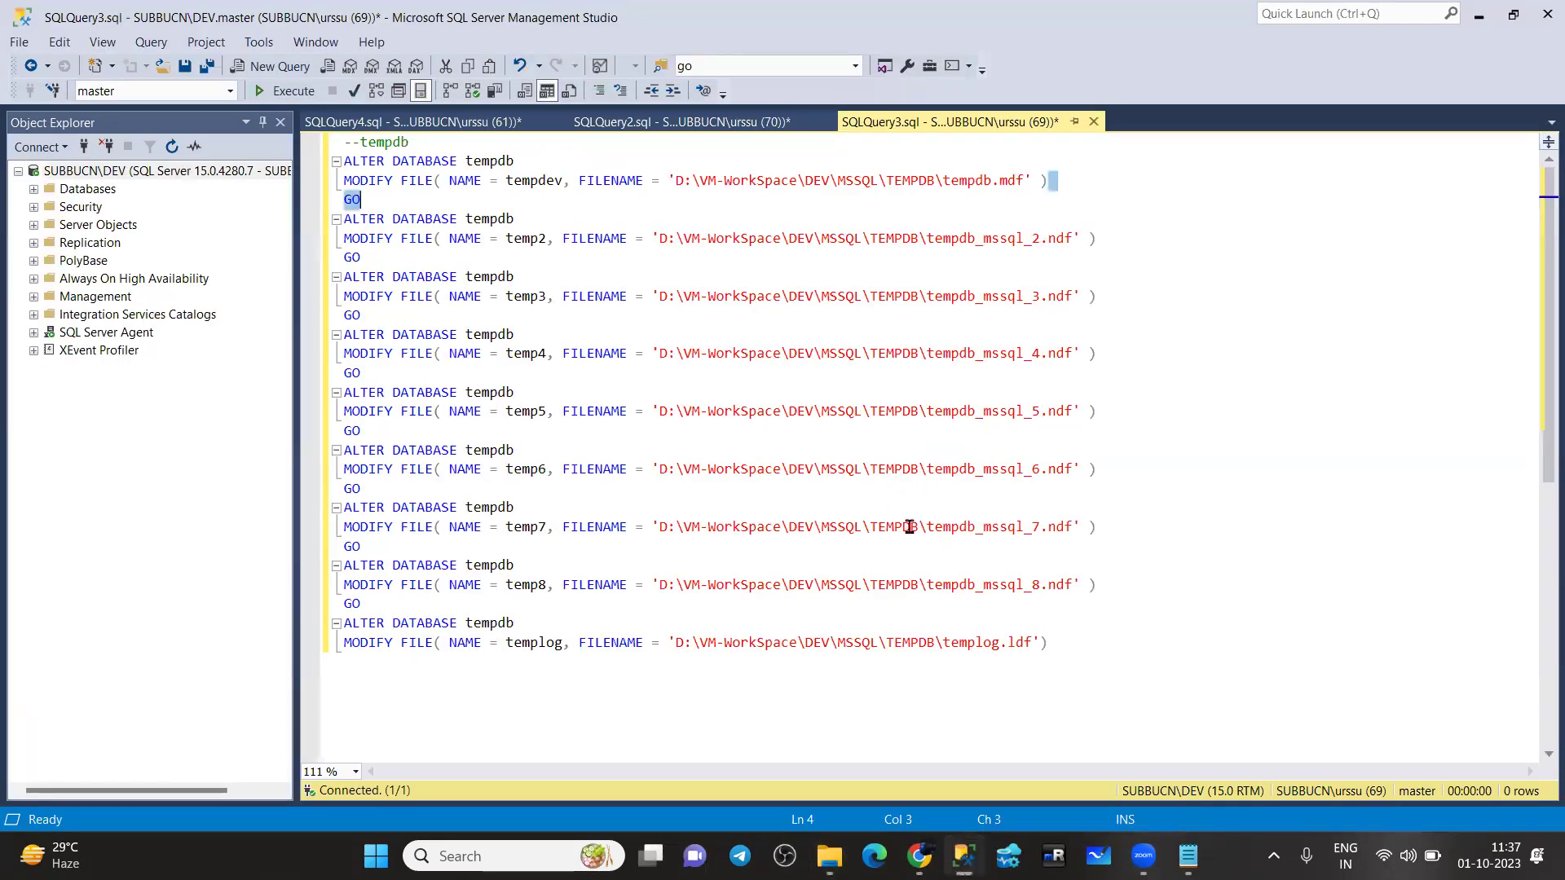
pyautogui.click(410, 144)
pyautogui.moveTo(339, 149); pyautogui.dragTo(314, 151)
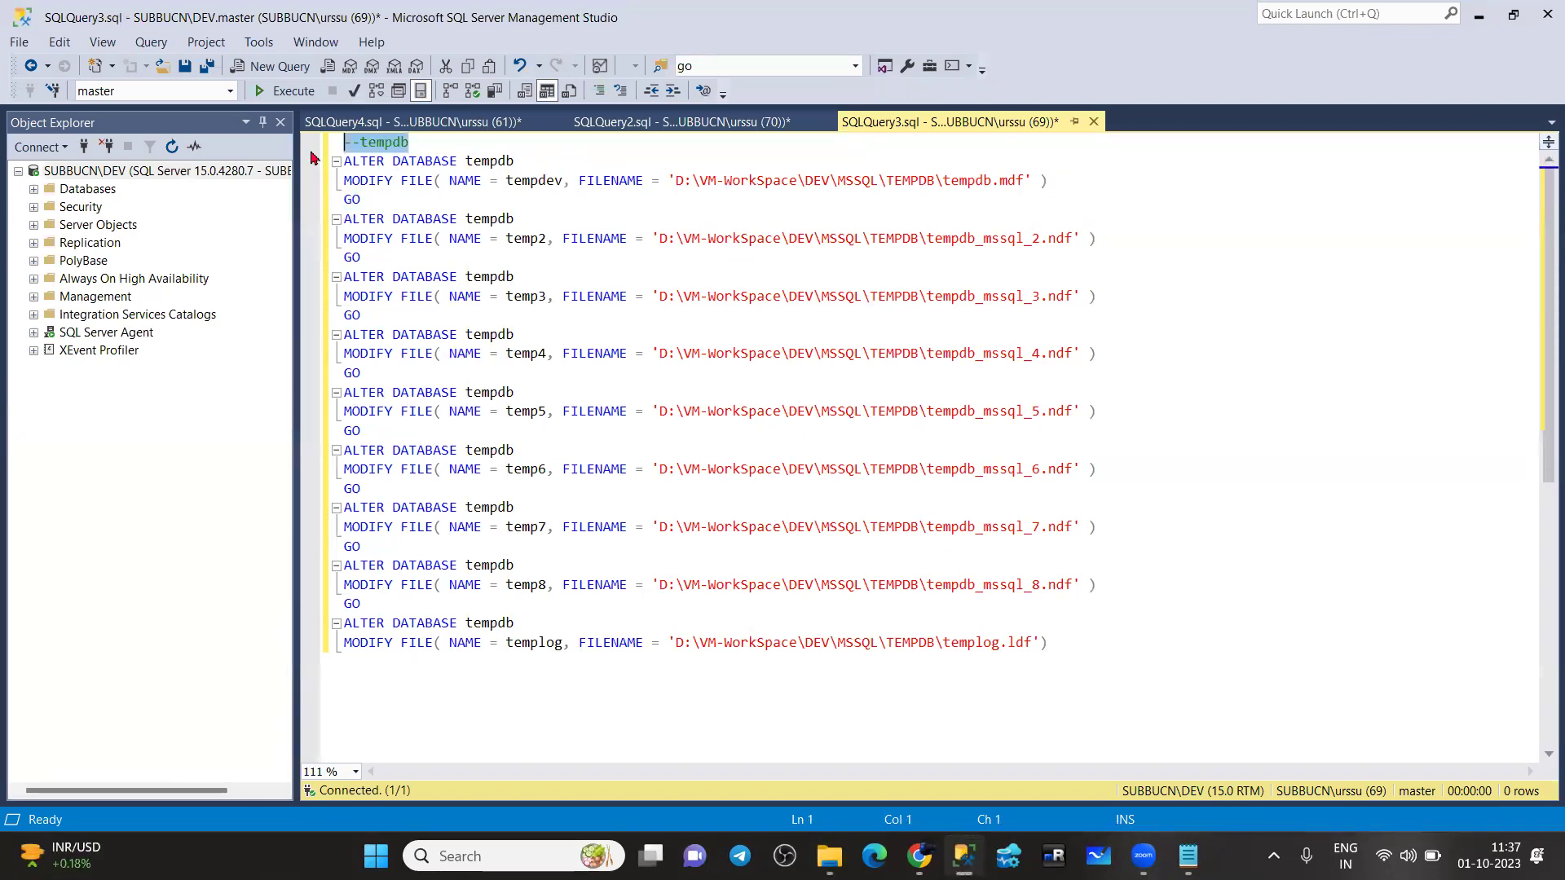
pyautogui.write('USE MASTER')
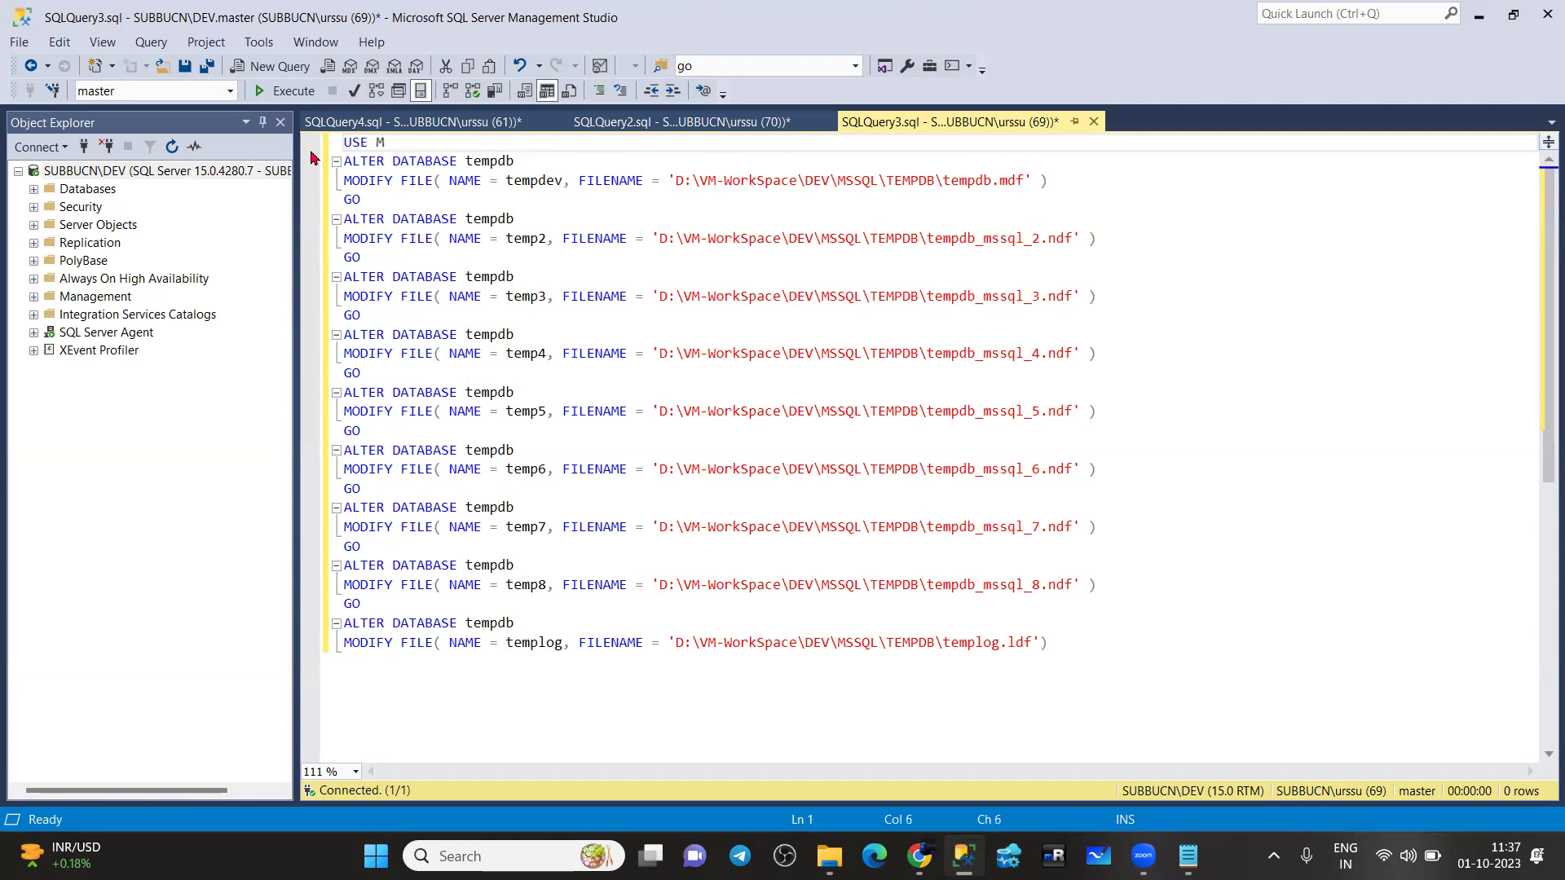
pyautogui.press('Escape')
pyautogui.press('Return')
pyautogui.write('GO')
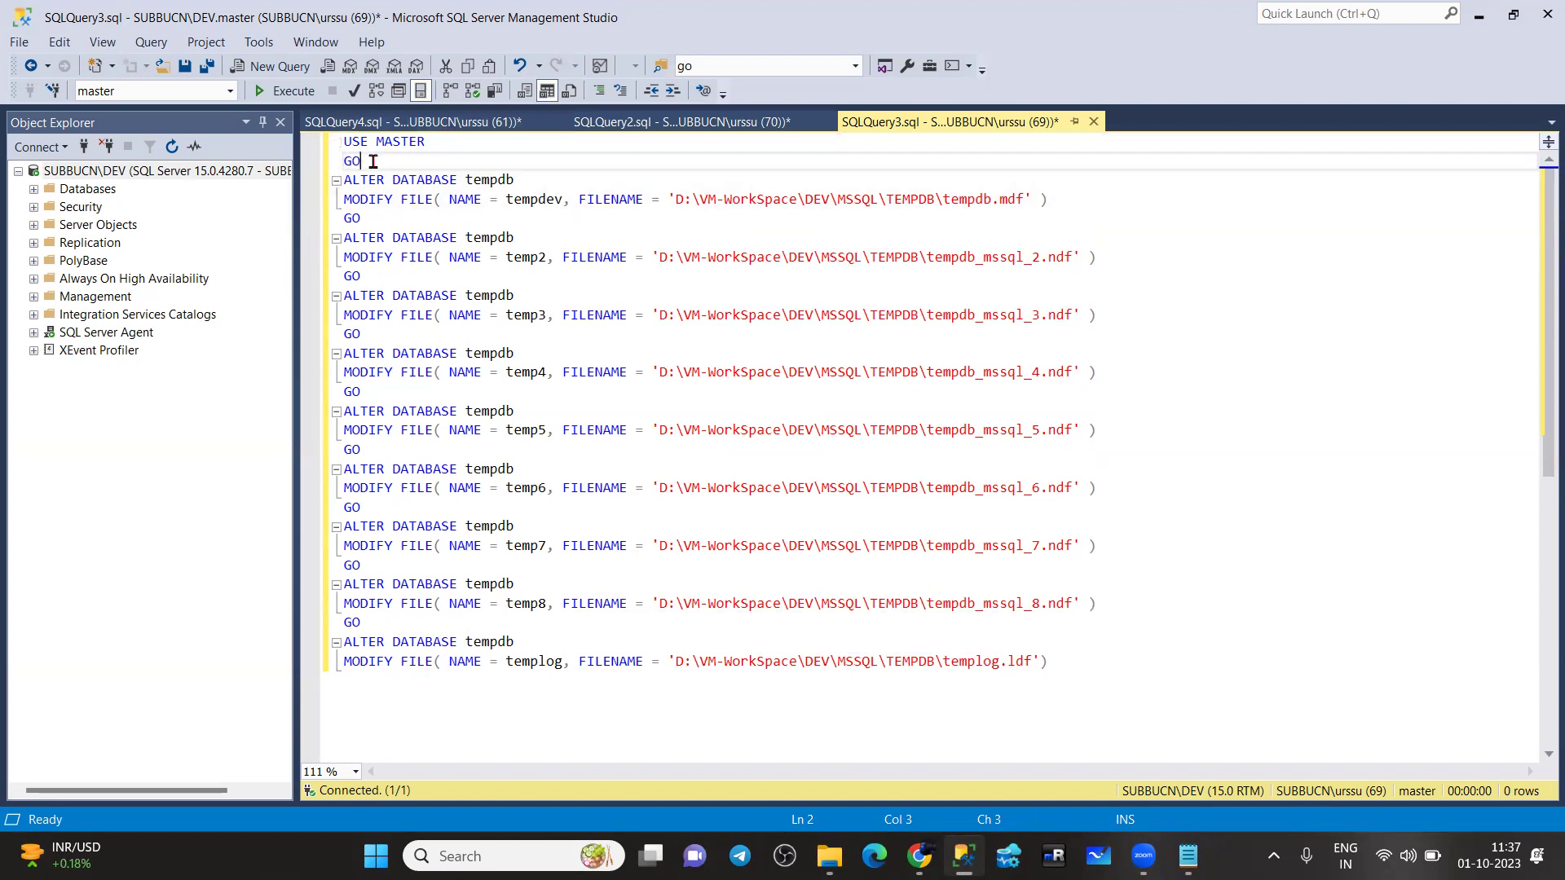
pyautogui.moveTo(364, 161); pyautogui.dragTo(343, 142)
pyautogui.click(283, 92)
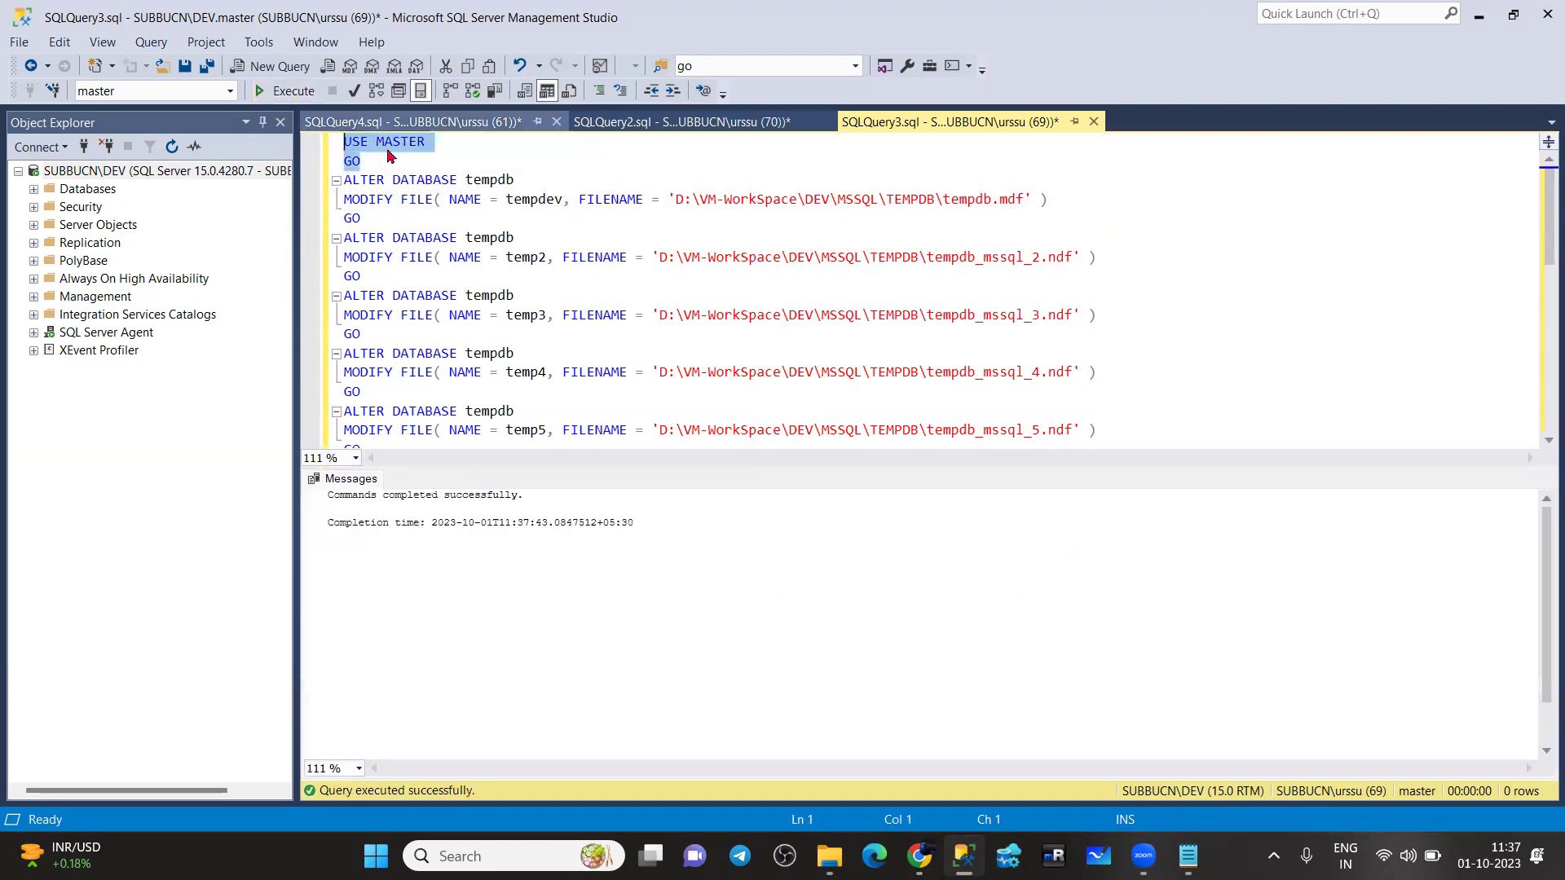
# Execute all ALTER DATABASE tempdb statements to point its data and log files to D:\VM-WorkSpace\DEV\MSSQL\TEMPDB
pyautogui.scroll(-4, 876, 303)
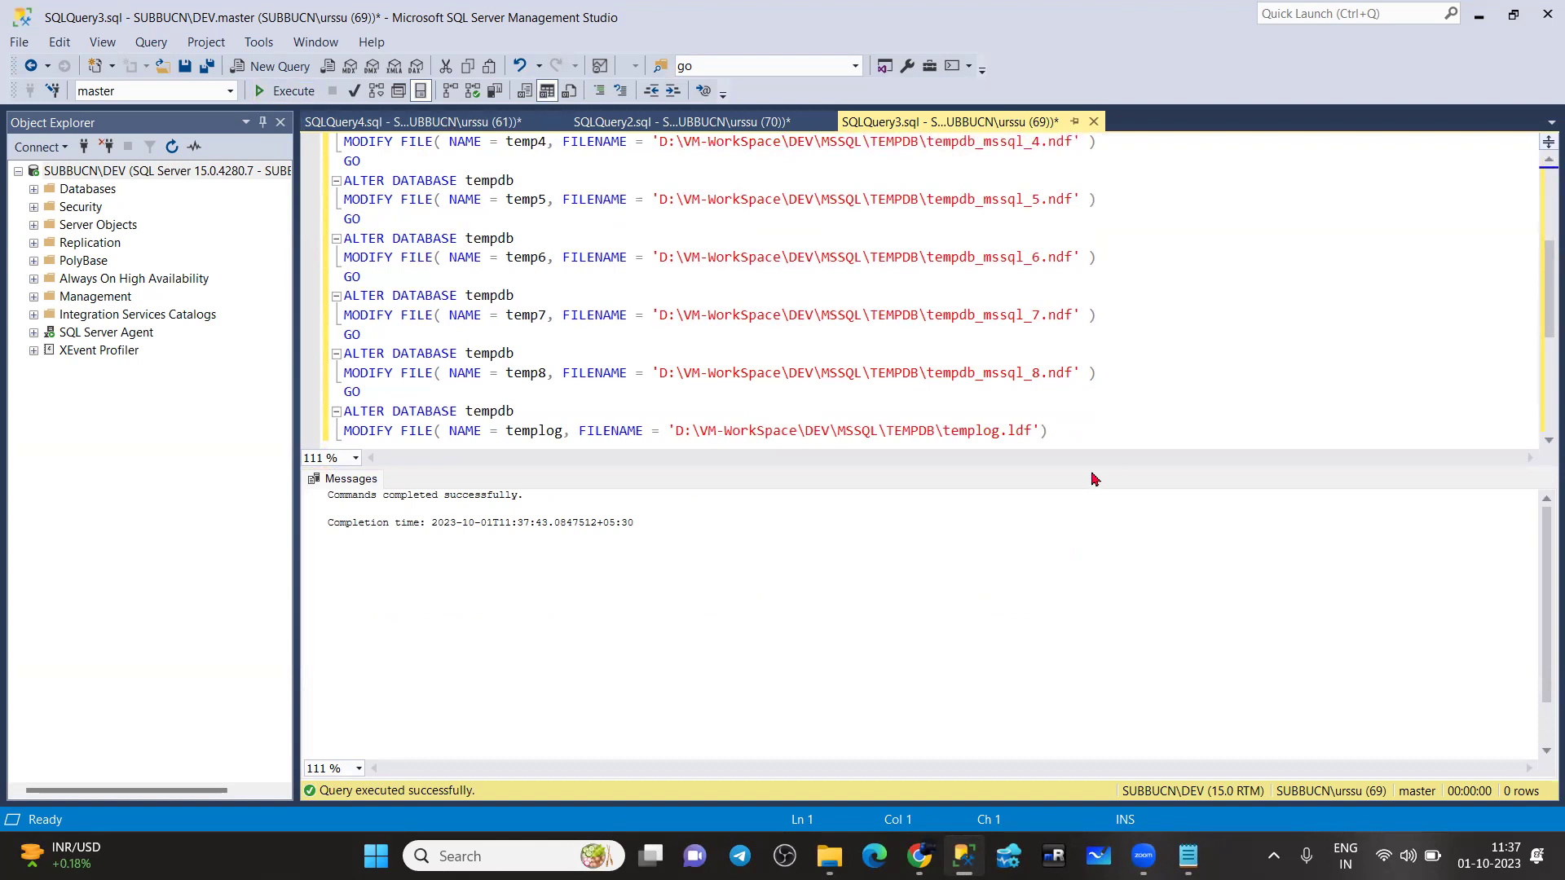
pyautogui.moveTo(1090, 470); pyautogui.dragTo(1090, 634)
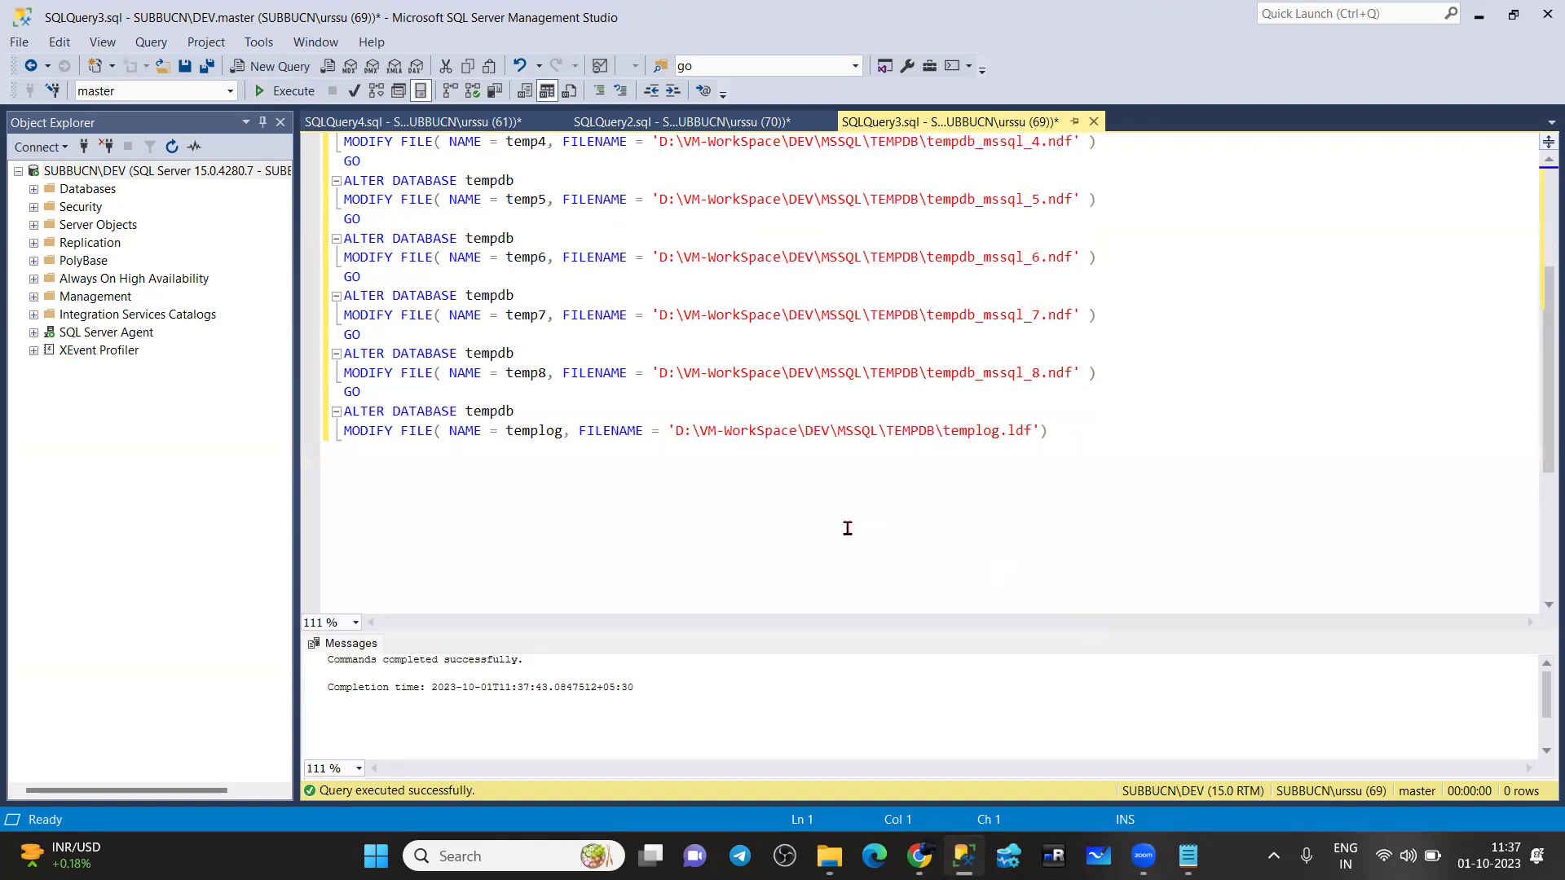
pyautogui.moveTo(1075, 549); pyautogui.dragTo(337, 180)
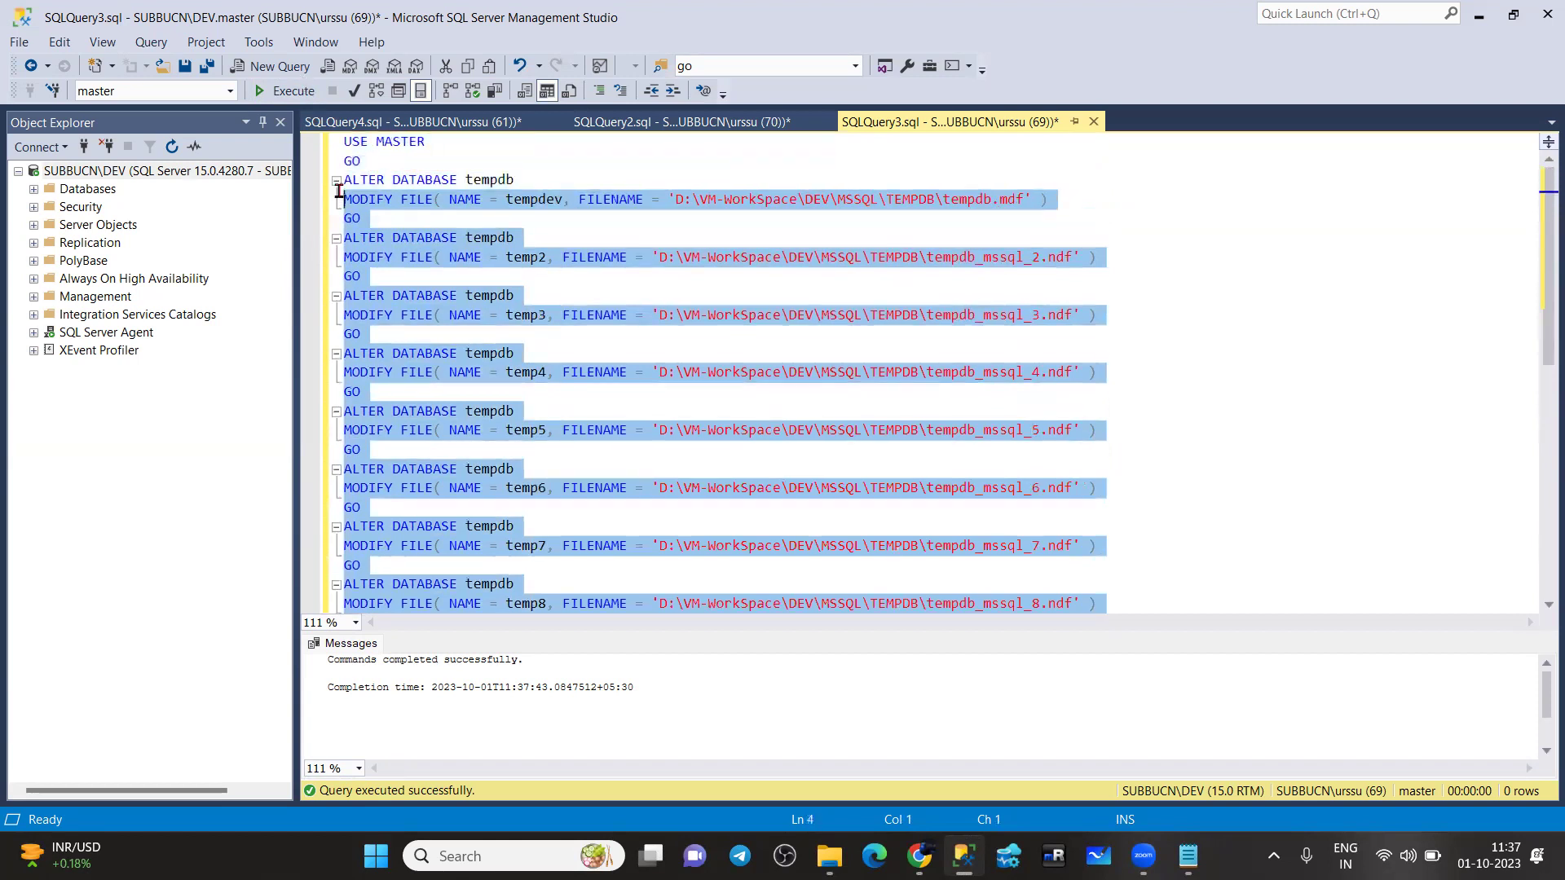
pyautogui.click(295, 92)
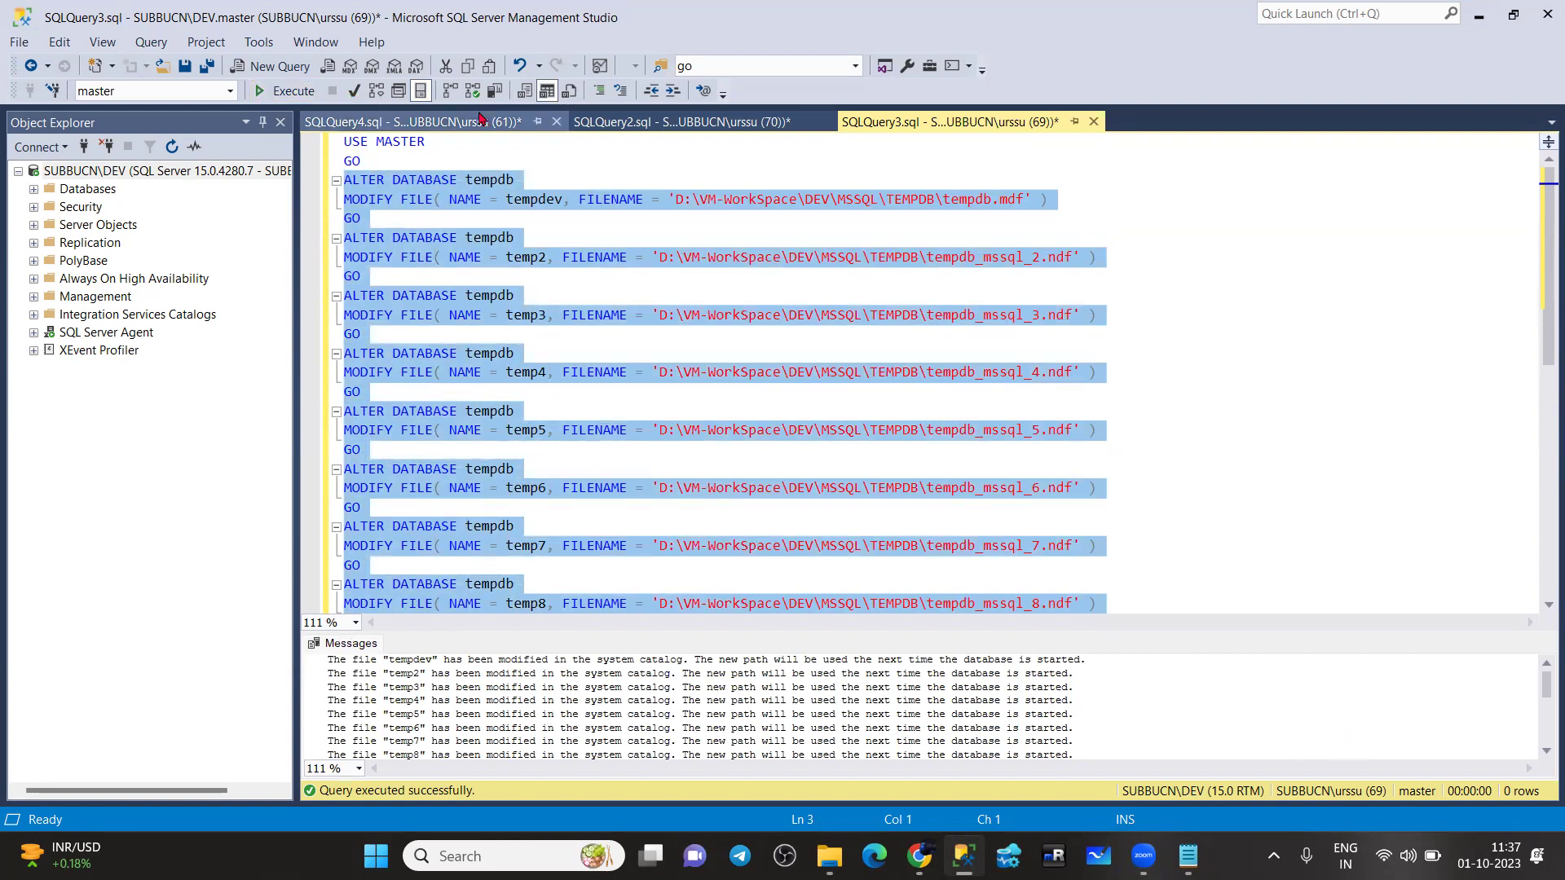
# Rerun the sys.master_files query in SQLQuery4.sql to check the system databases' file locations
pyautogui.click(481, 123)
pyautogui.moveTo(392, 220); pyautogui.dragTo(326, 140)
pyautogui.click(287, 90)
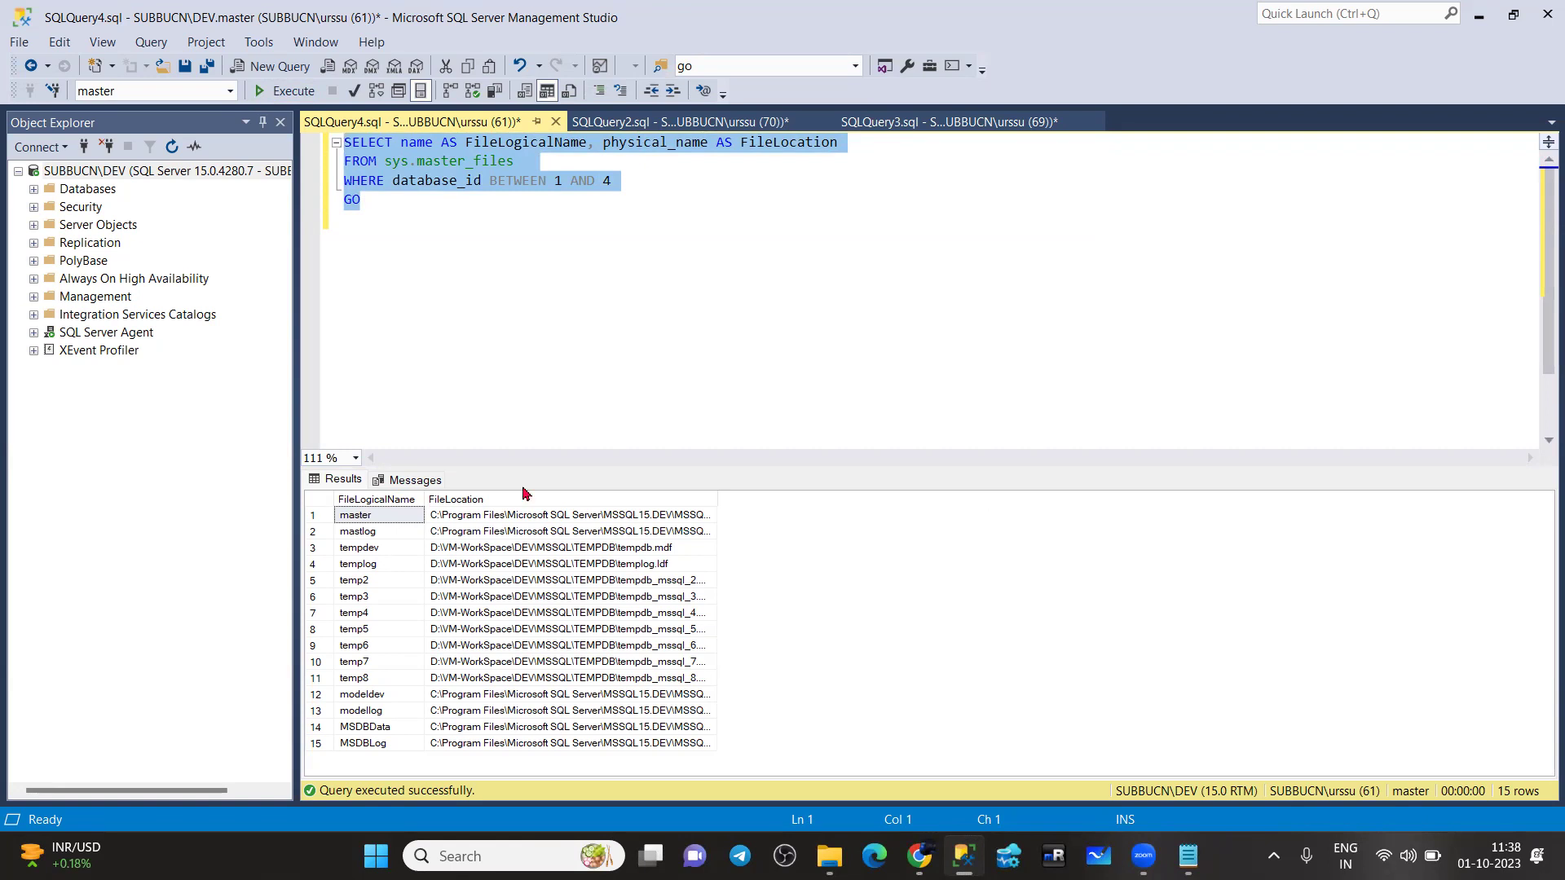
# Execute the full SQLQuery2.sql script to point the model and msdb files to the DATA and LOG folders under D:\VM-WorkSpace\DEV\MSSQL
pyautogui.click(703, 122)
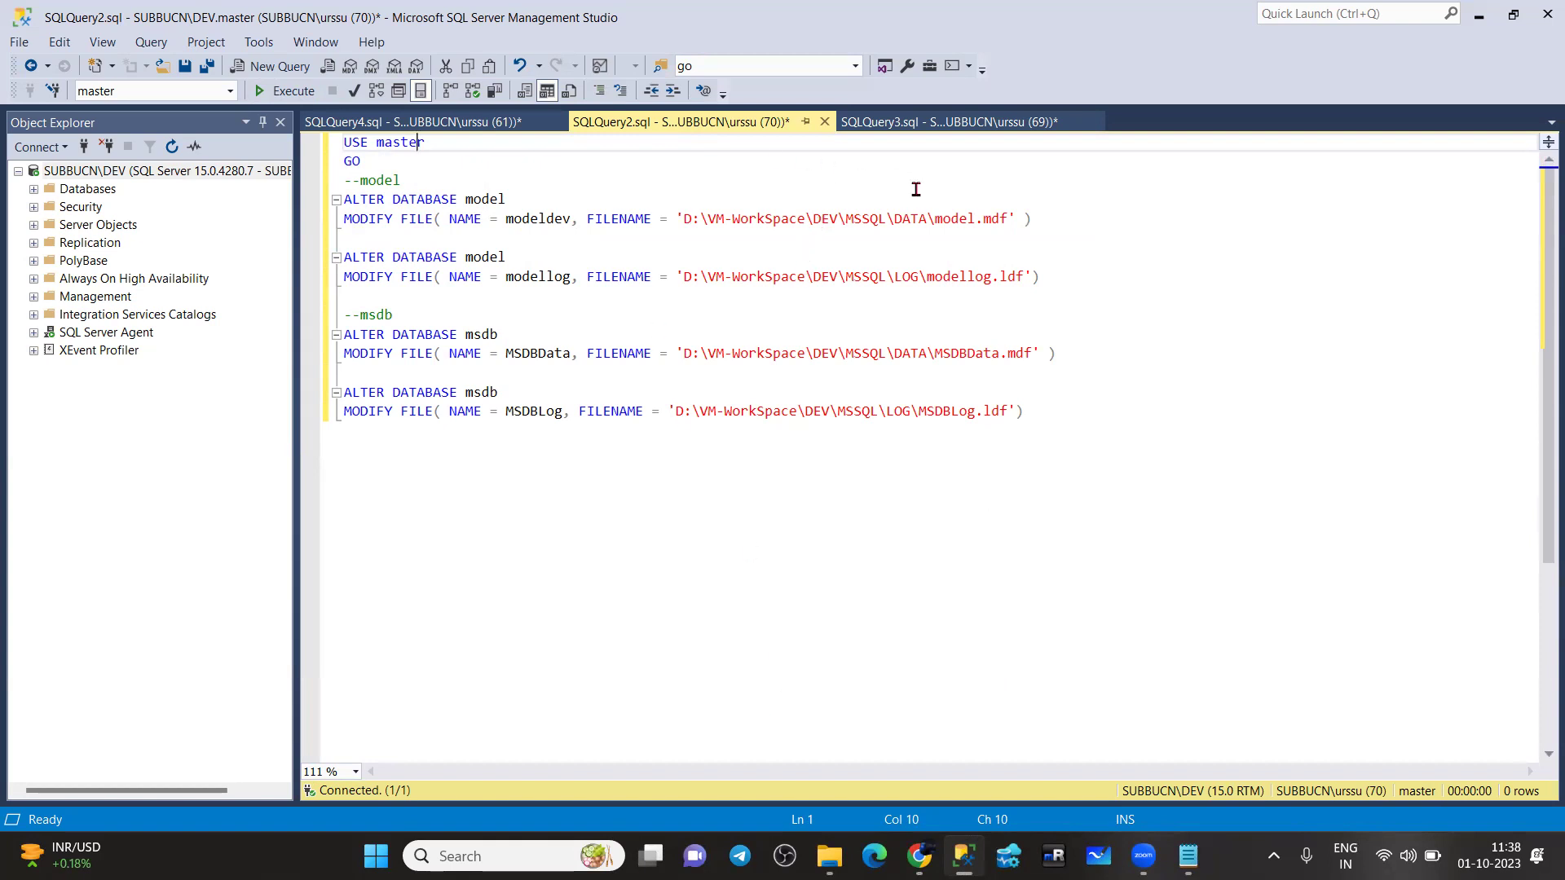
pyautogui.doubleClick(908, 219)
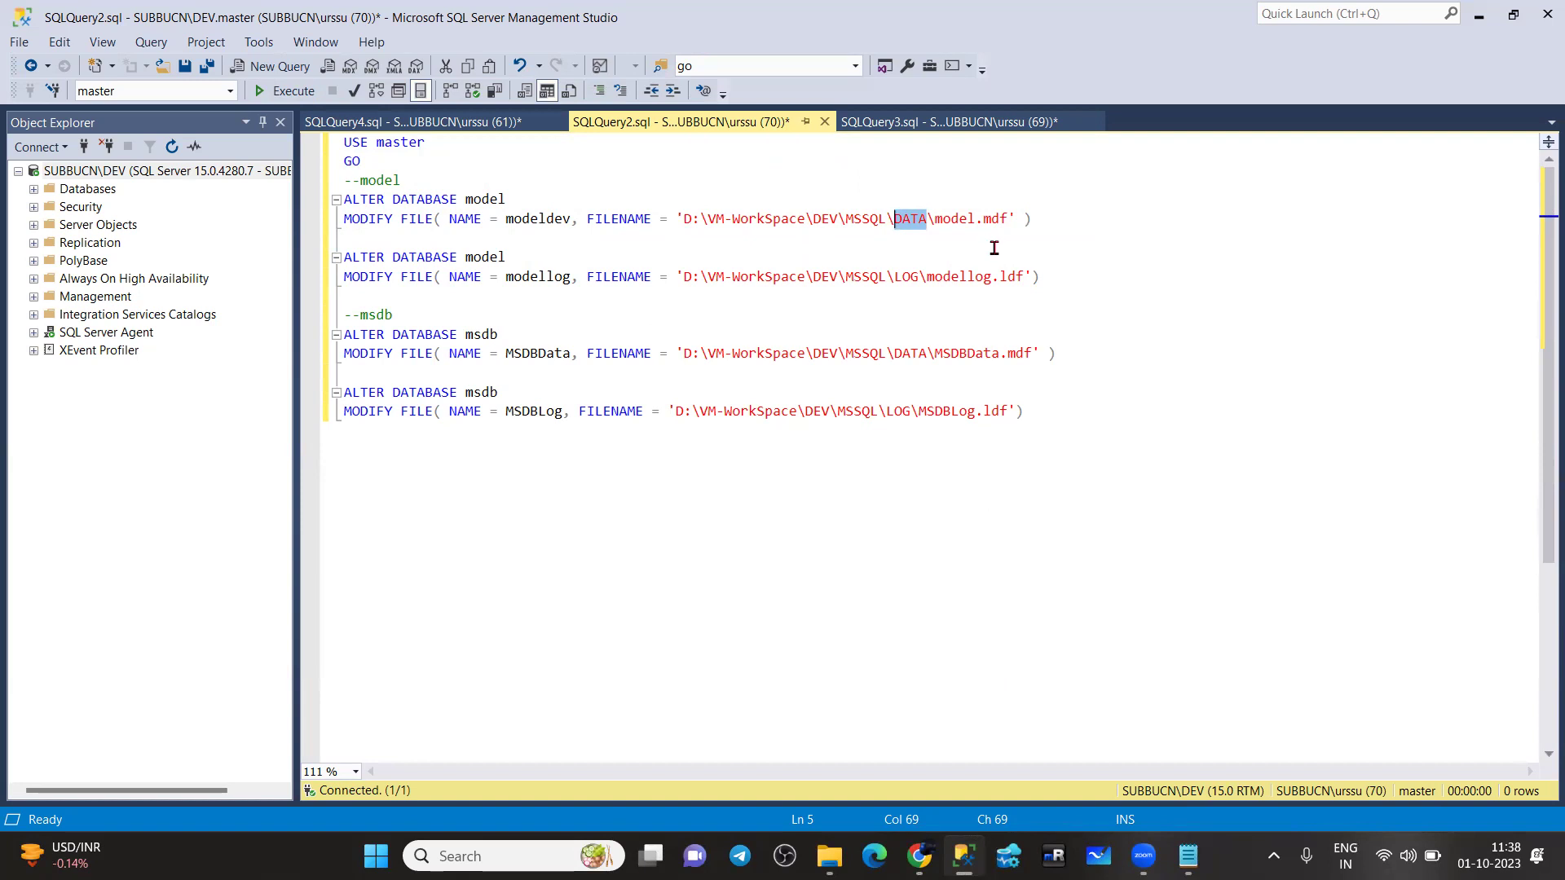
pyautogui.click(1078, 416)
pyautogui.moveTo(1078, 416); pyautogui.dragTo(261, 124)
pyautogui.click(291, 92)
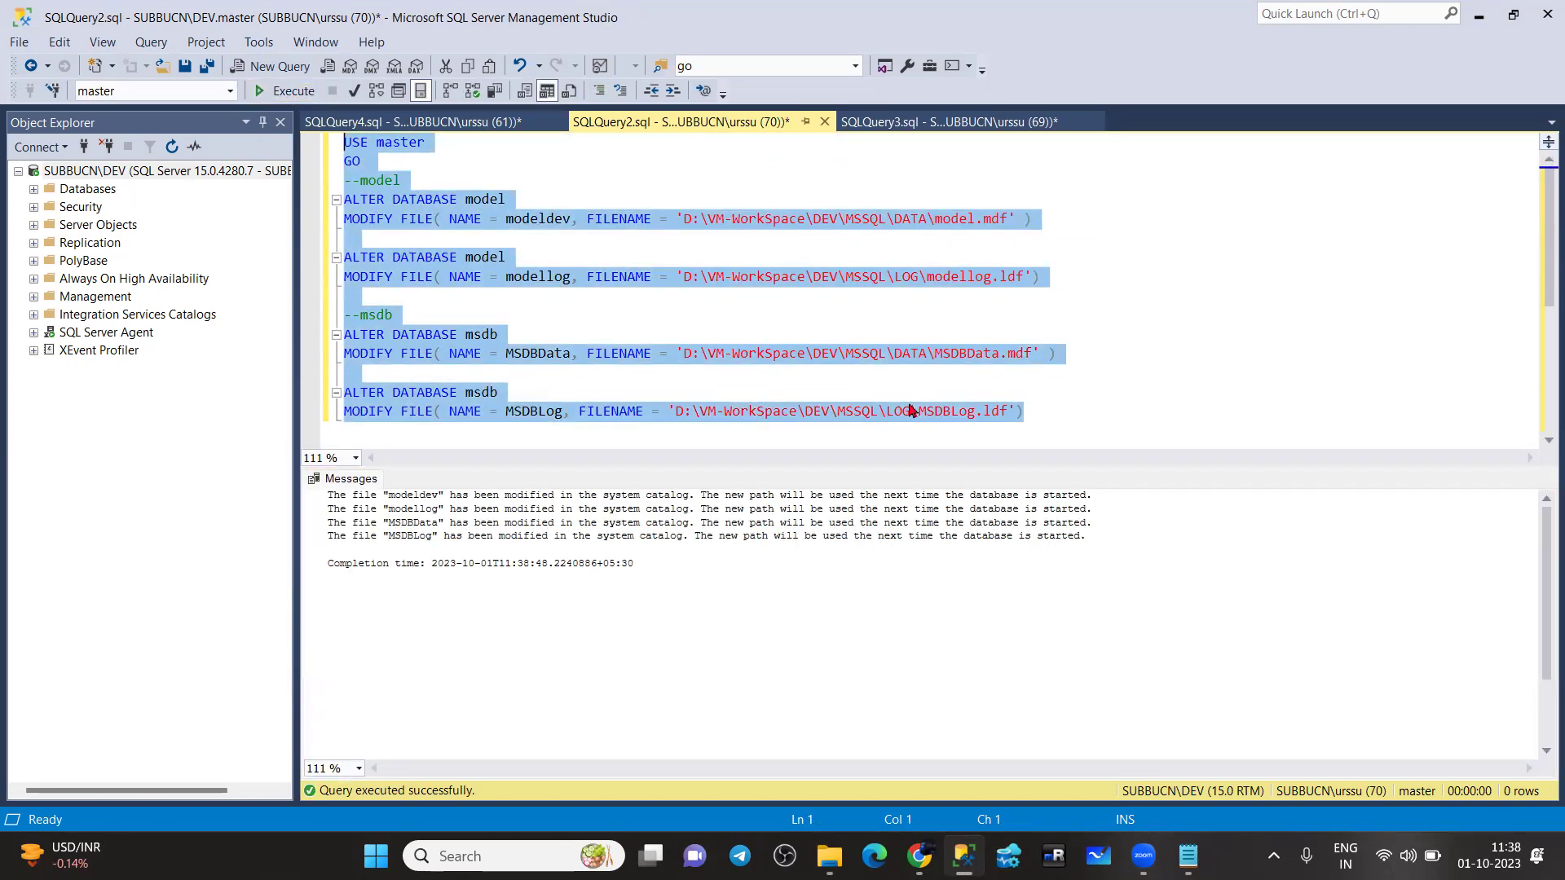
# Rerun the sys.master_files query in SQLQuery4.sql to check where the model and msdb files point
pyautogui.click(482, 132)
pyautogui.click(302, 96)
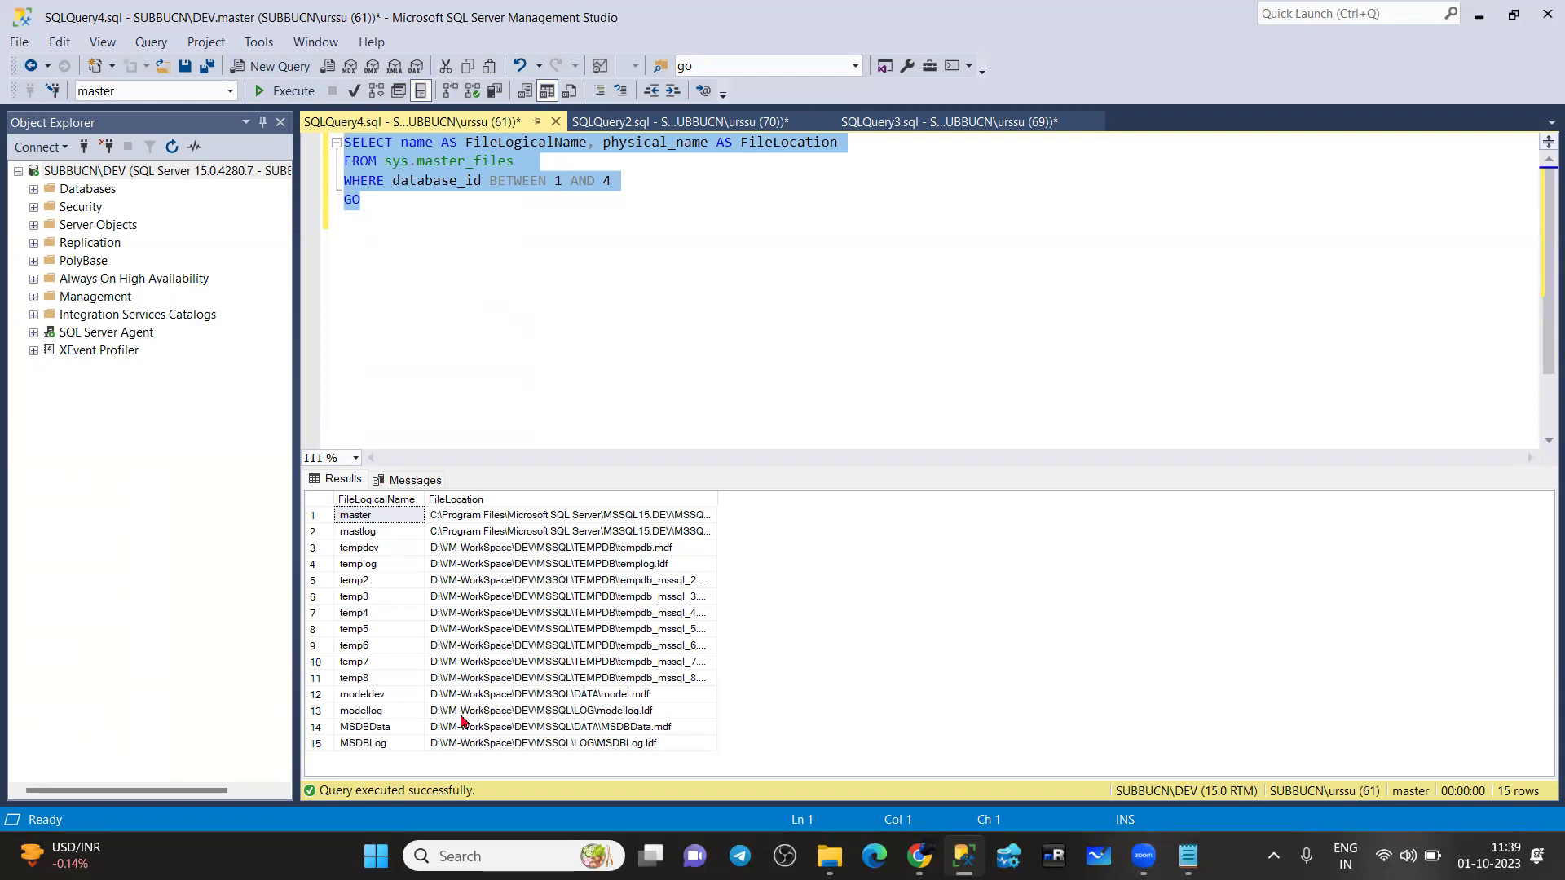
# Find and open SQL Server 2019 Configuration Manager through the Windows search
pyautogui.click(467, 856)
pyautogui.write('co')
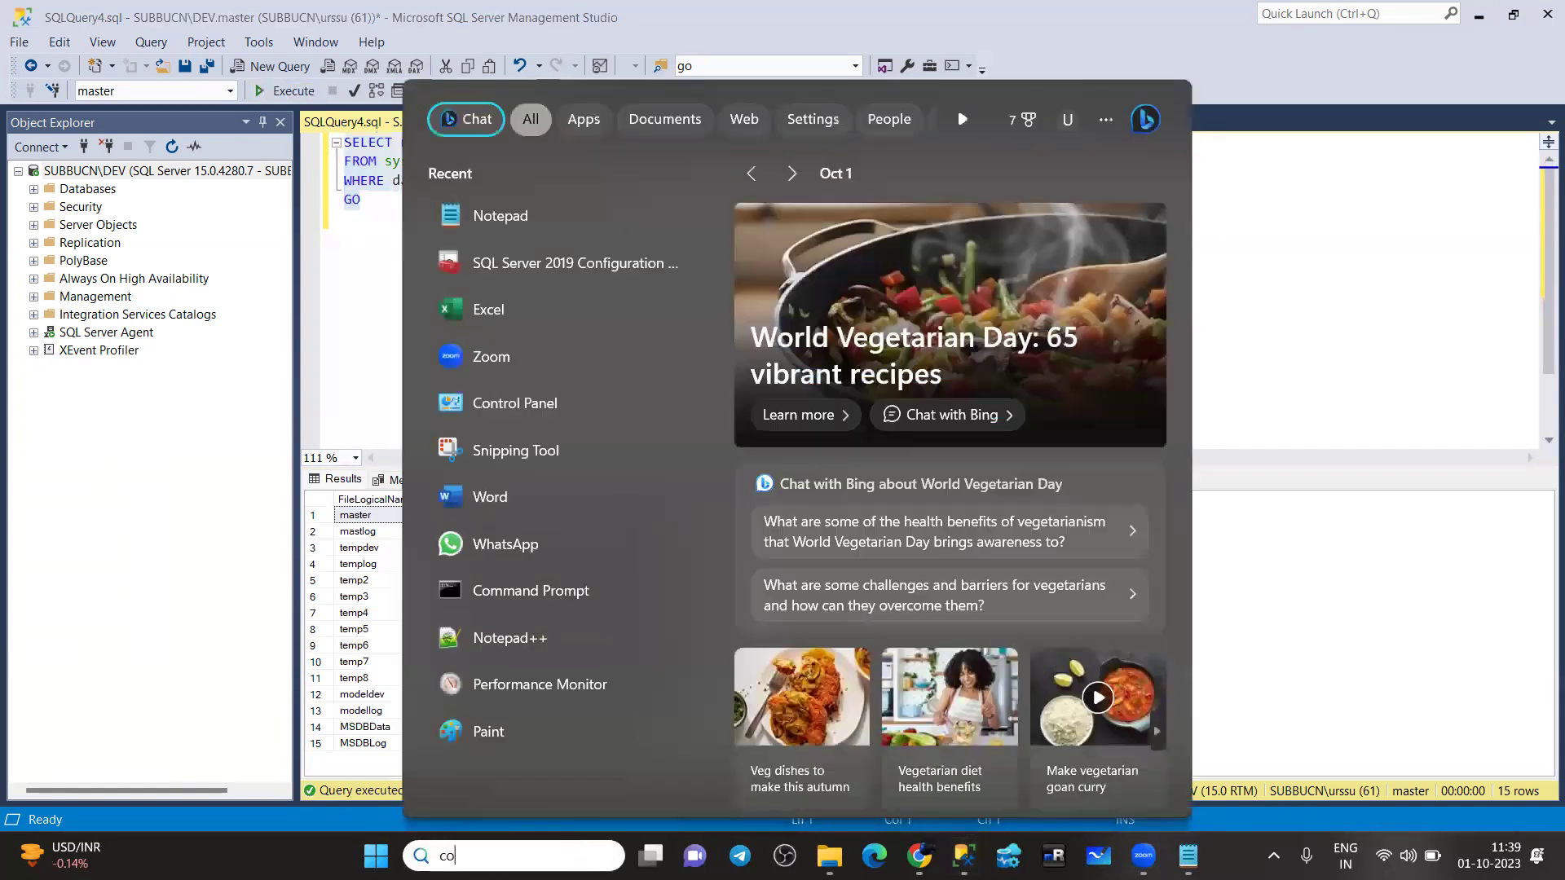
pyautogui.write('n')
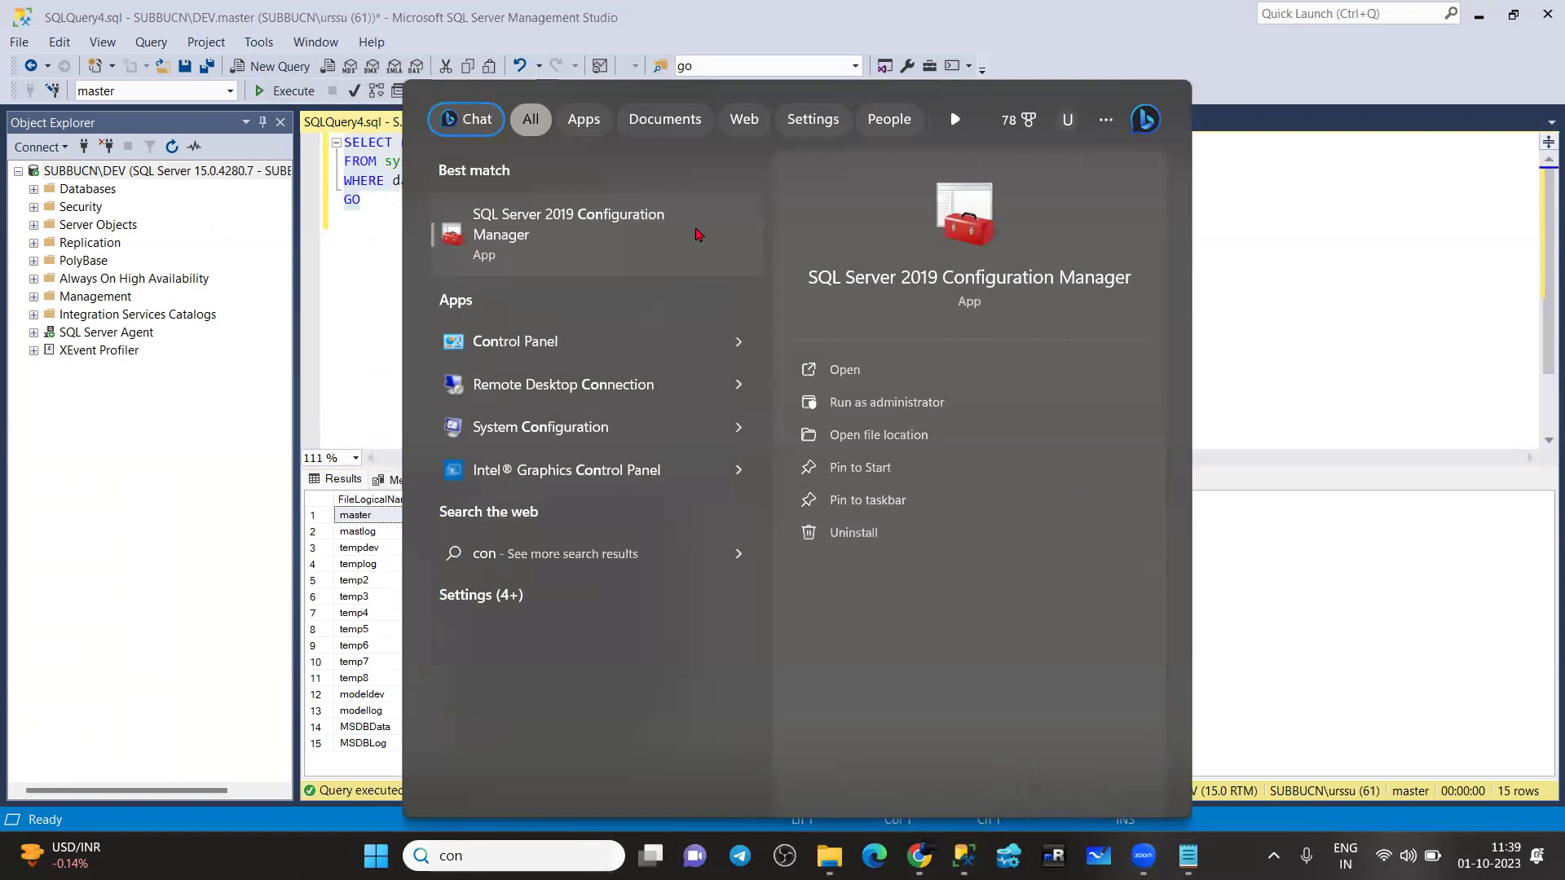
pyautogui.click(587, 230)
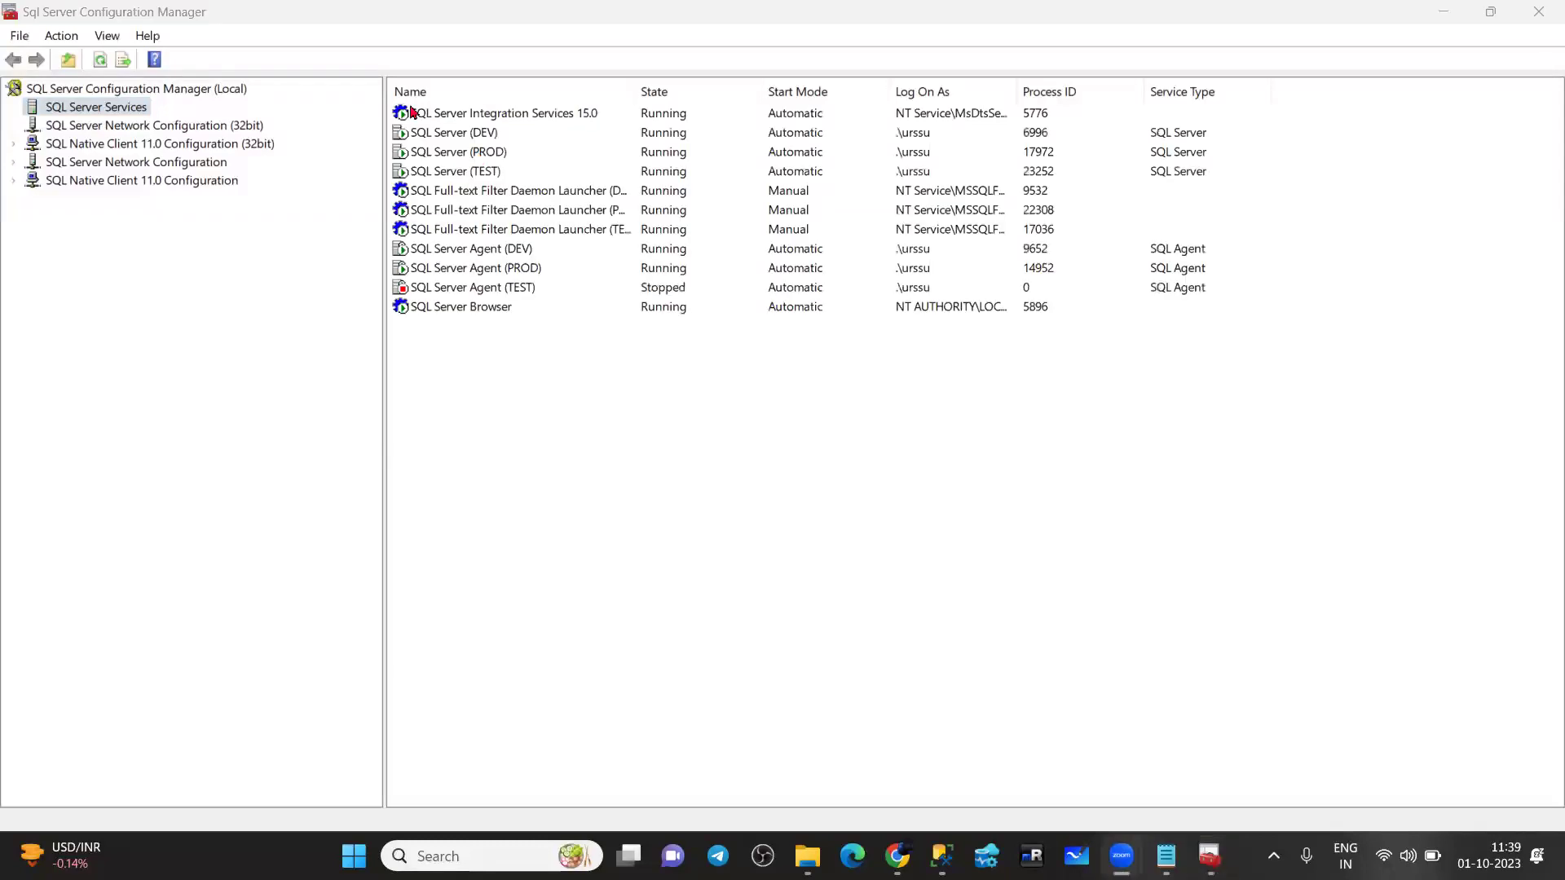
# Show the startup parameters in the SQL Server (DEV) service properties and select the -d parameter for master.mdf
pyautogui.click(460, 136)
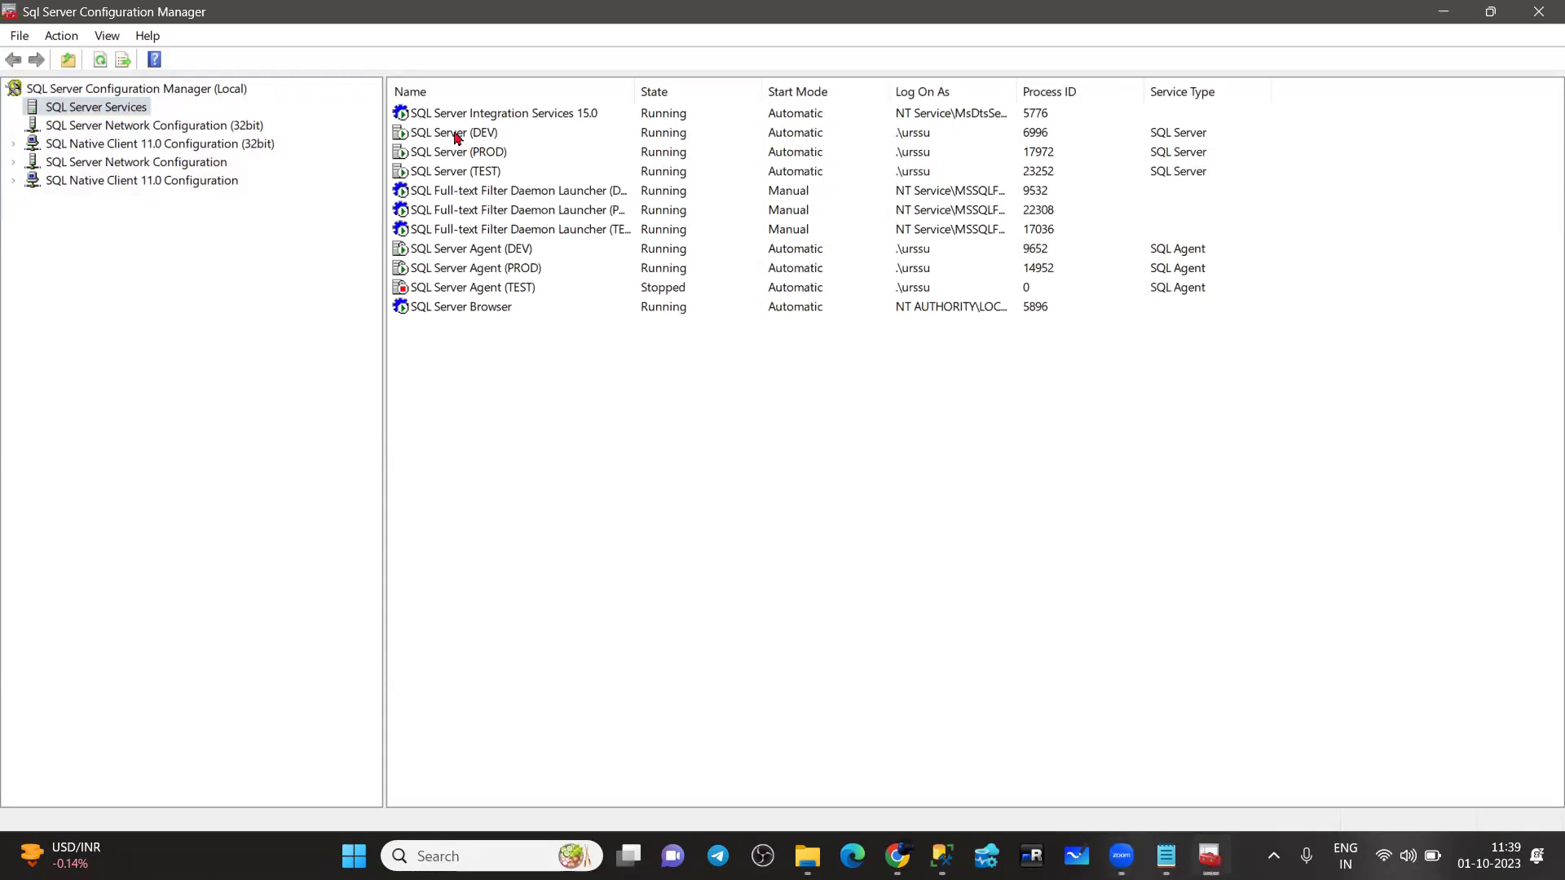
pyautogui.click(1003, 478)
pyautogui.click(846, 201)
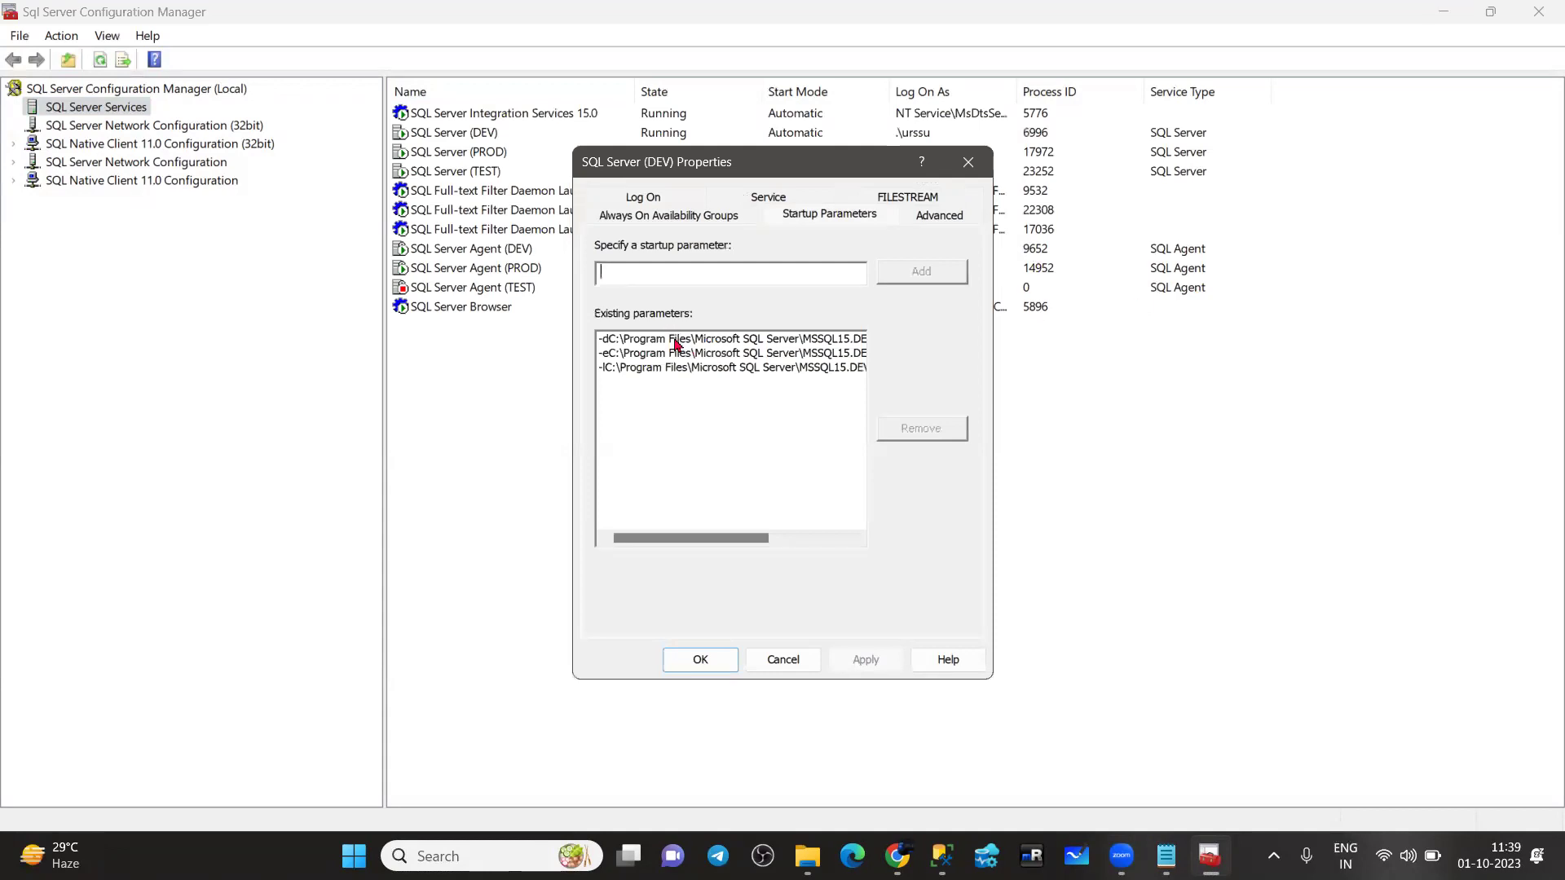
pyautogui.click(675, 340)
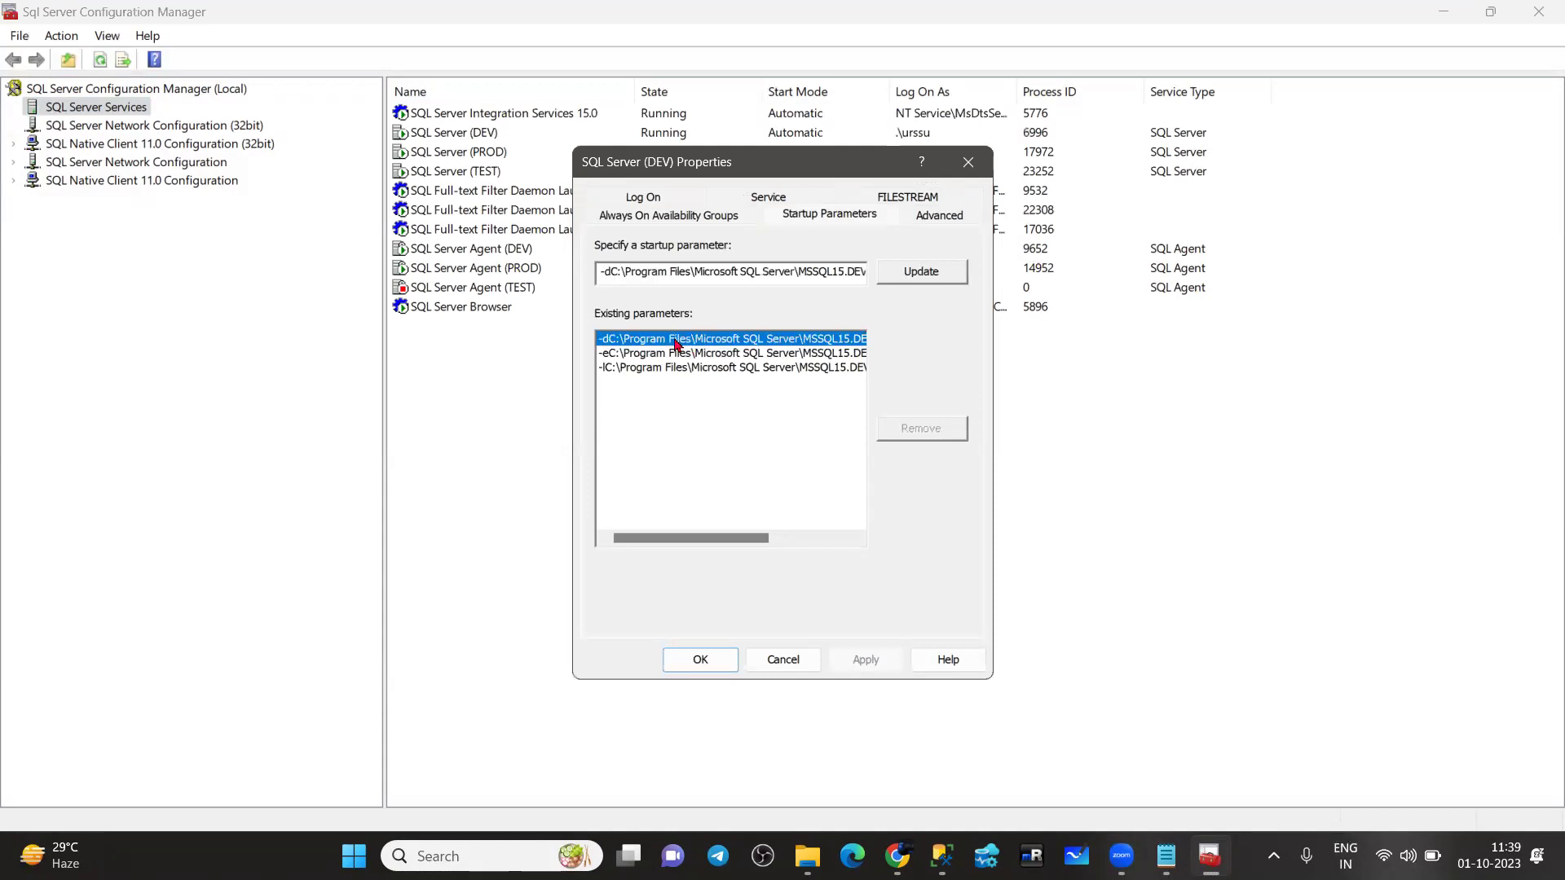
# In File Explorer, go to D:\VM-WorkSpace\DEV\MSSQL\DATA and copy the folder path
pyautogui.click(807, 856)
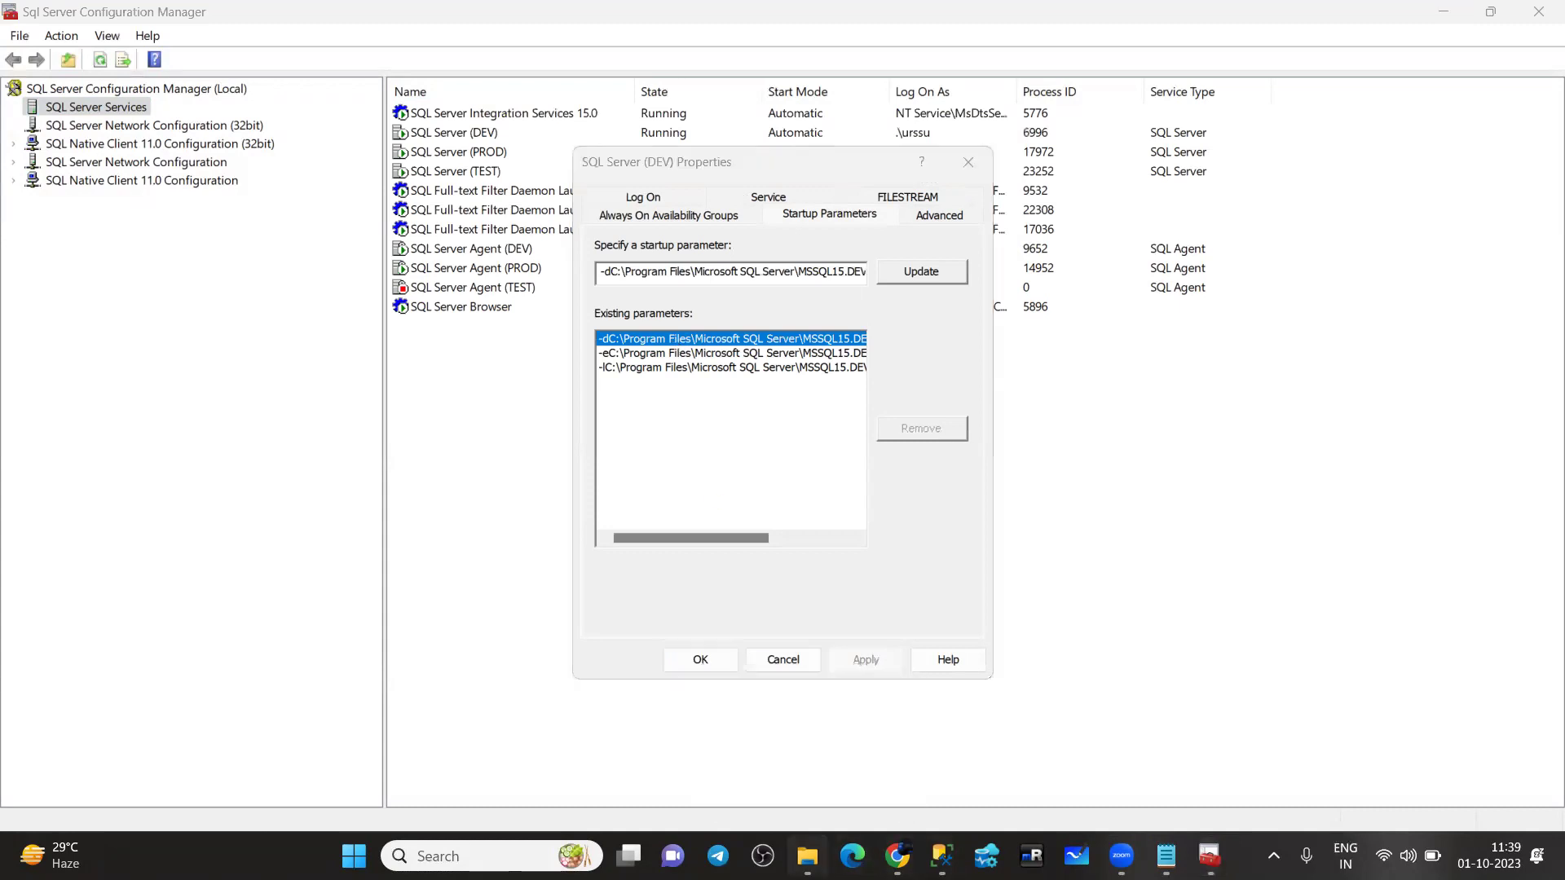
pyautogui.click(476, 120)
pyautogui.doubleClick(227, 187)
pyautogui.click(672, 119)
pyautogui.hotkey('ctrl', 'c')
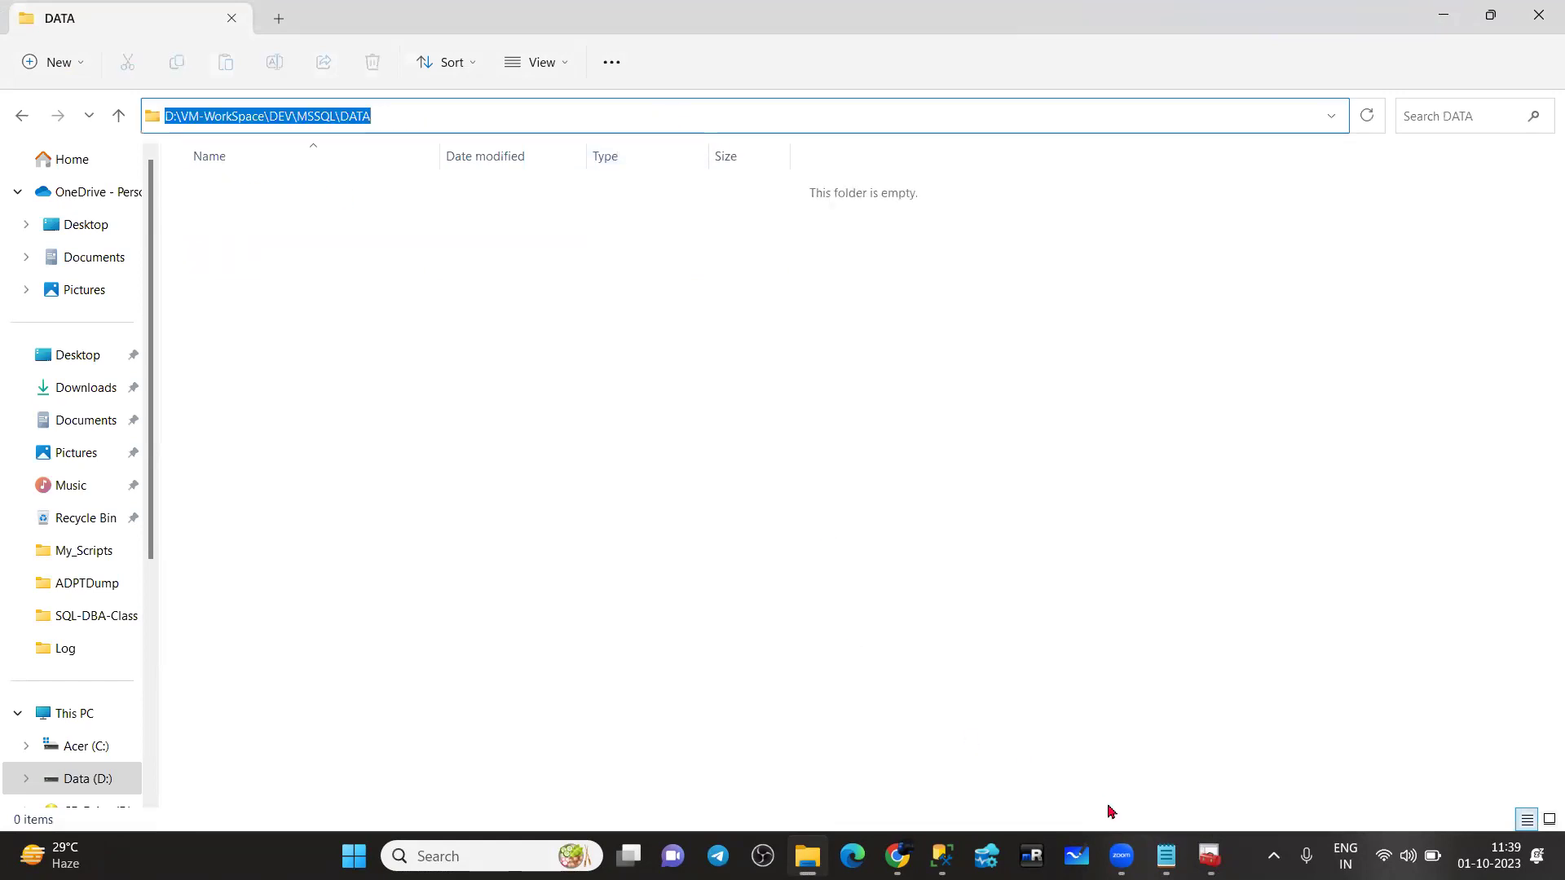
# Back in SQL Server Configuration Manager, try to update SQL Server (DEV)'s -d startup parameter to -dD:\VM-WorkSpace\DEV\MSSQL\DATA\master.mdf, and cancel the properties dialog
pyautogui.click(1210, 856)
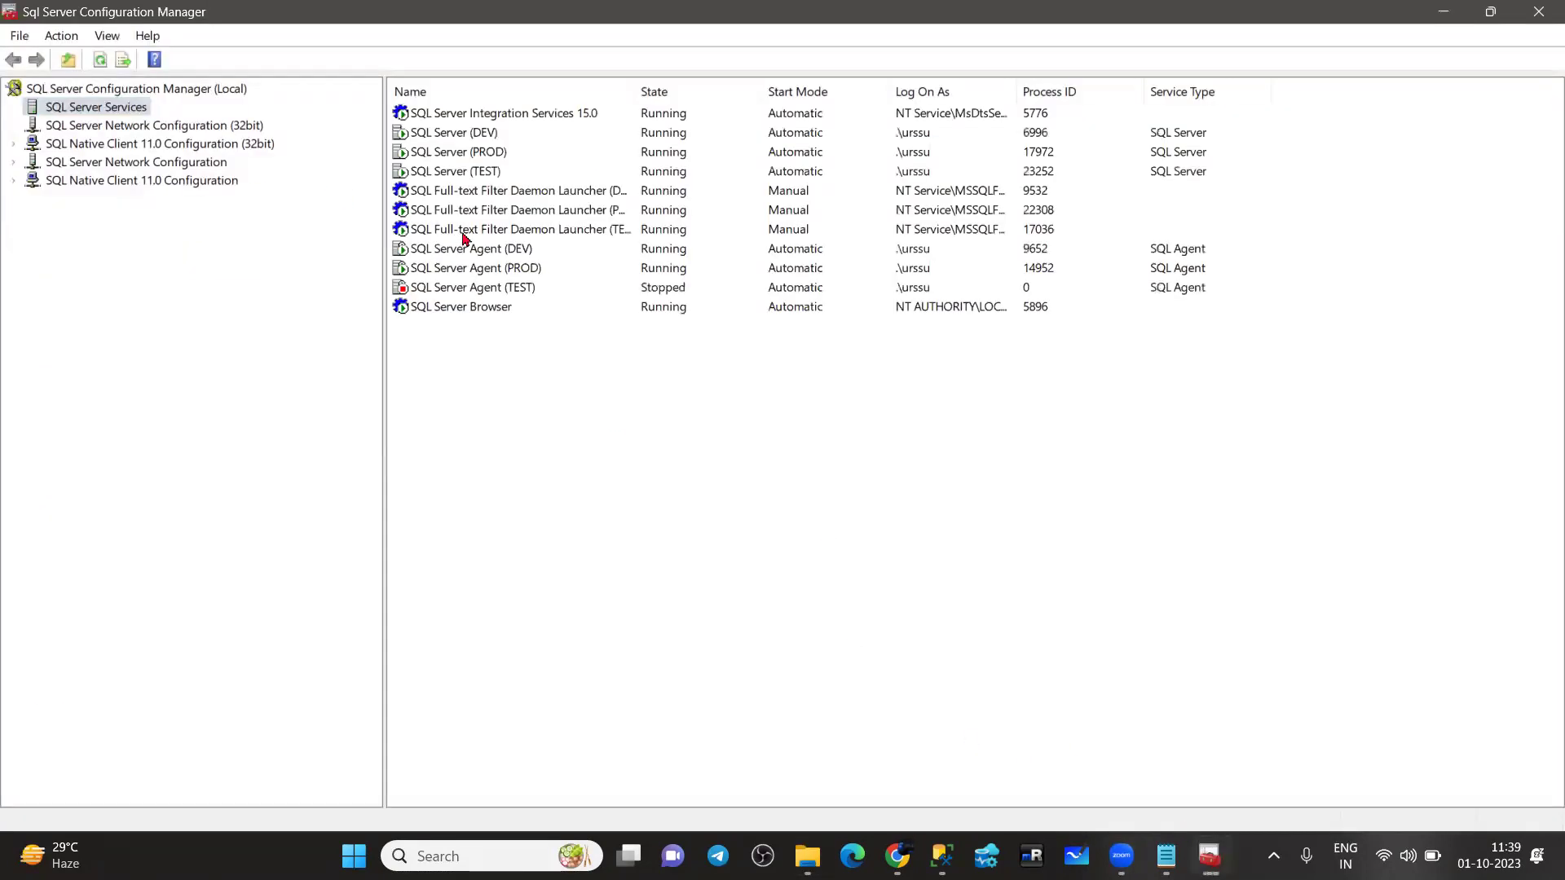
pyautogui.doubleClick(471, 136)
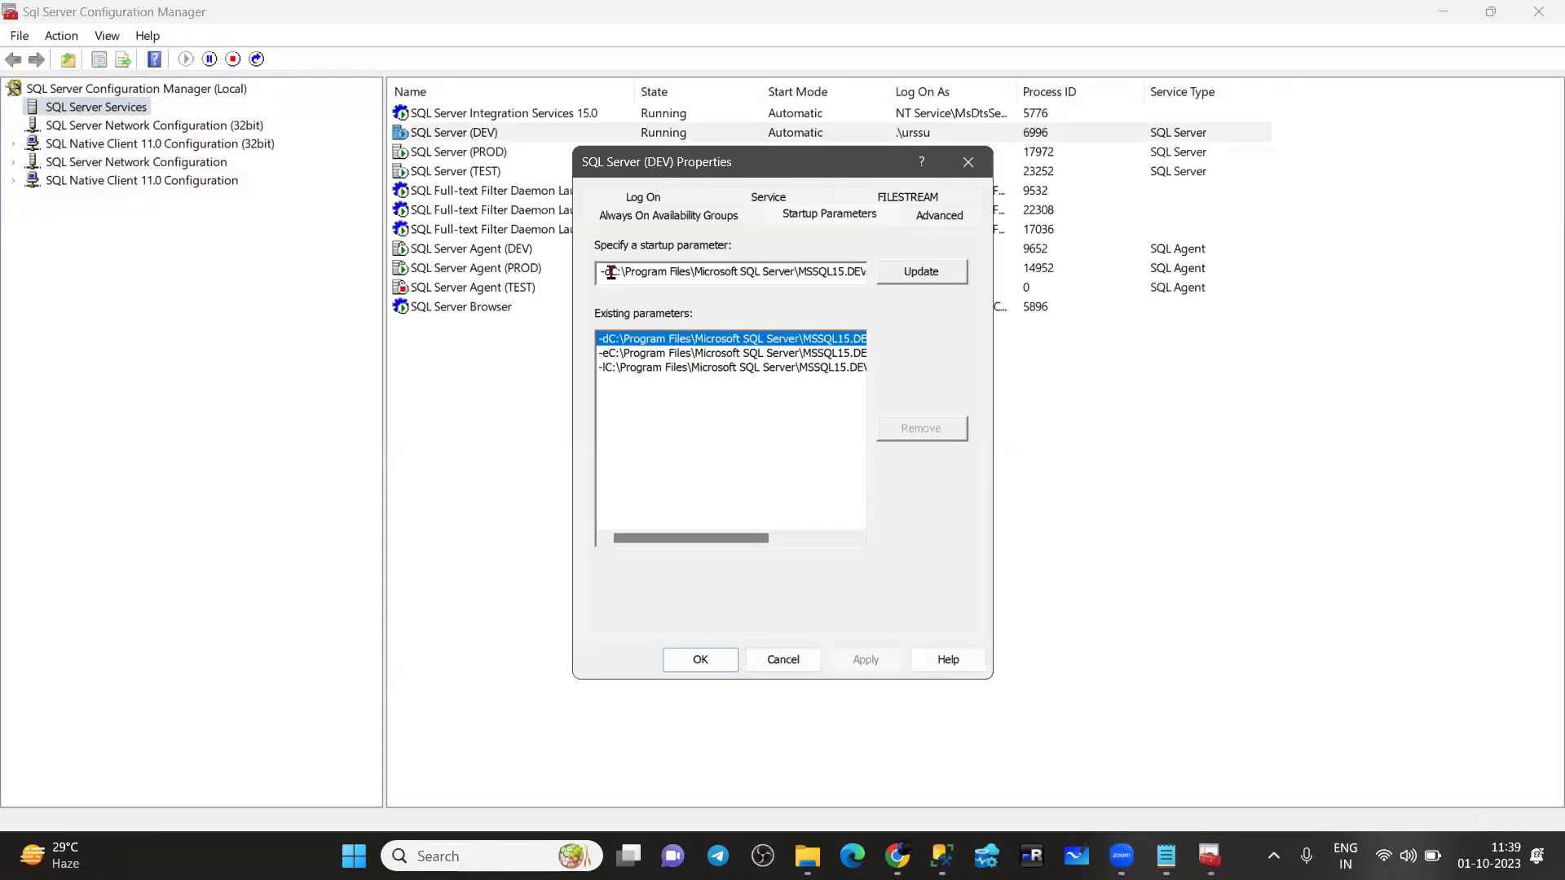
pyautogui.moveTo(610, 271); pyautogui.dragTo(801, 267)
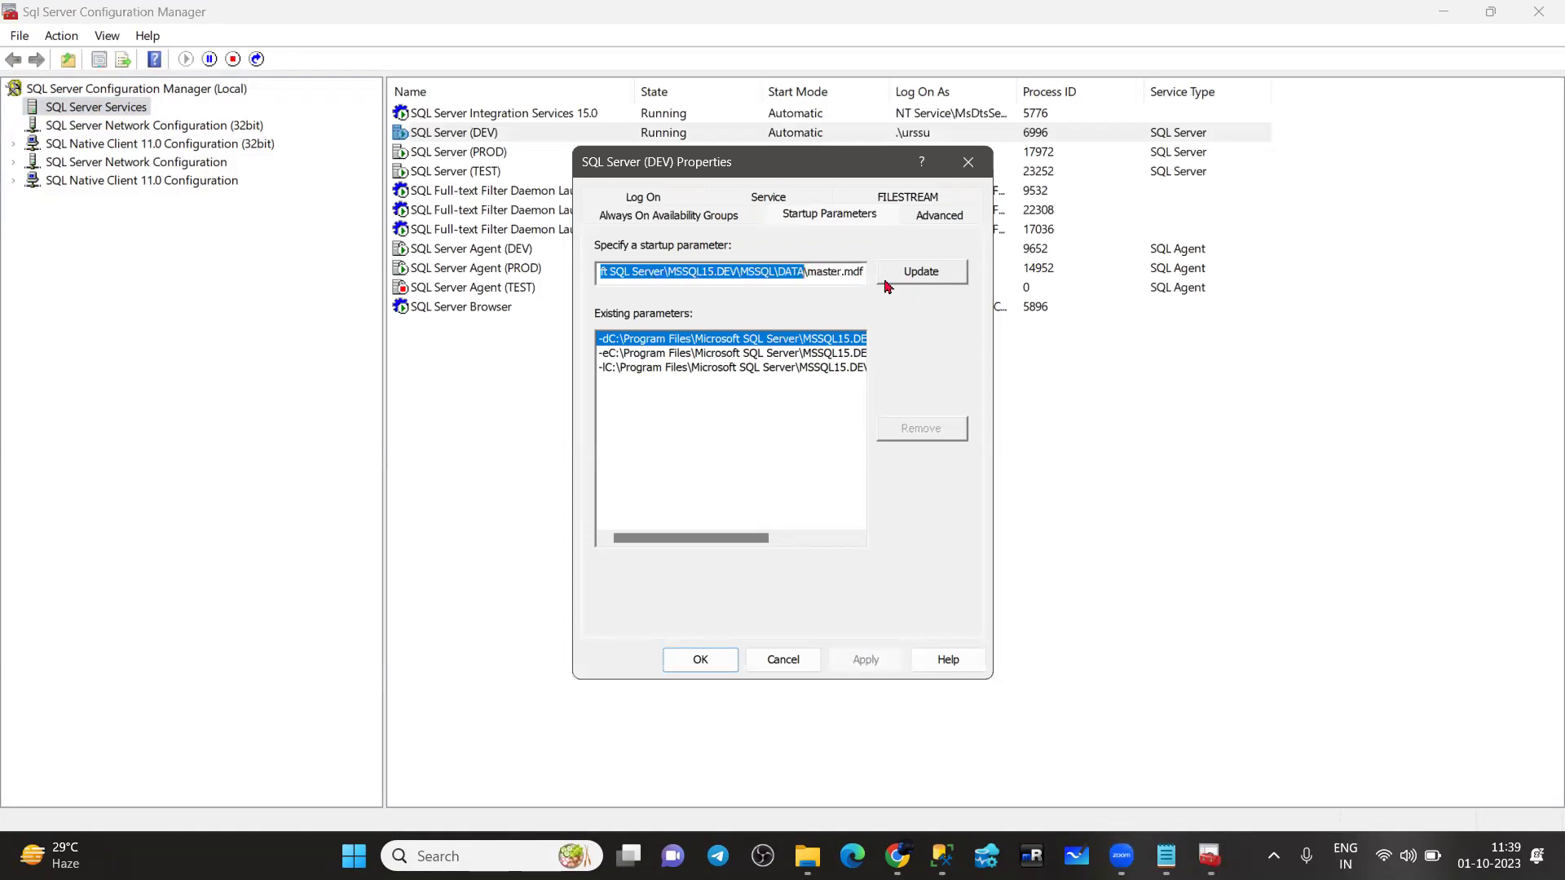
pyautogui.press('BackSpace')
pyautogui.hotkey('ctrl', 'v')
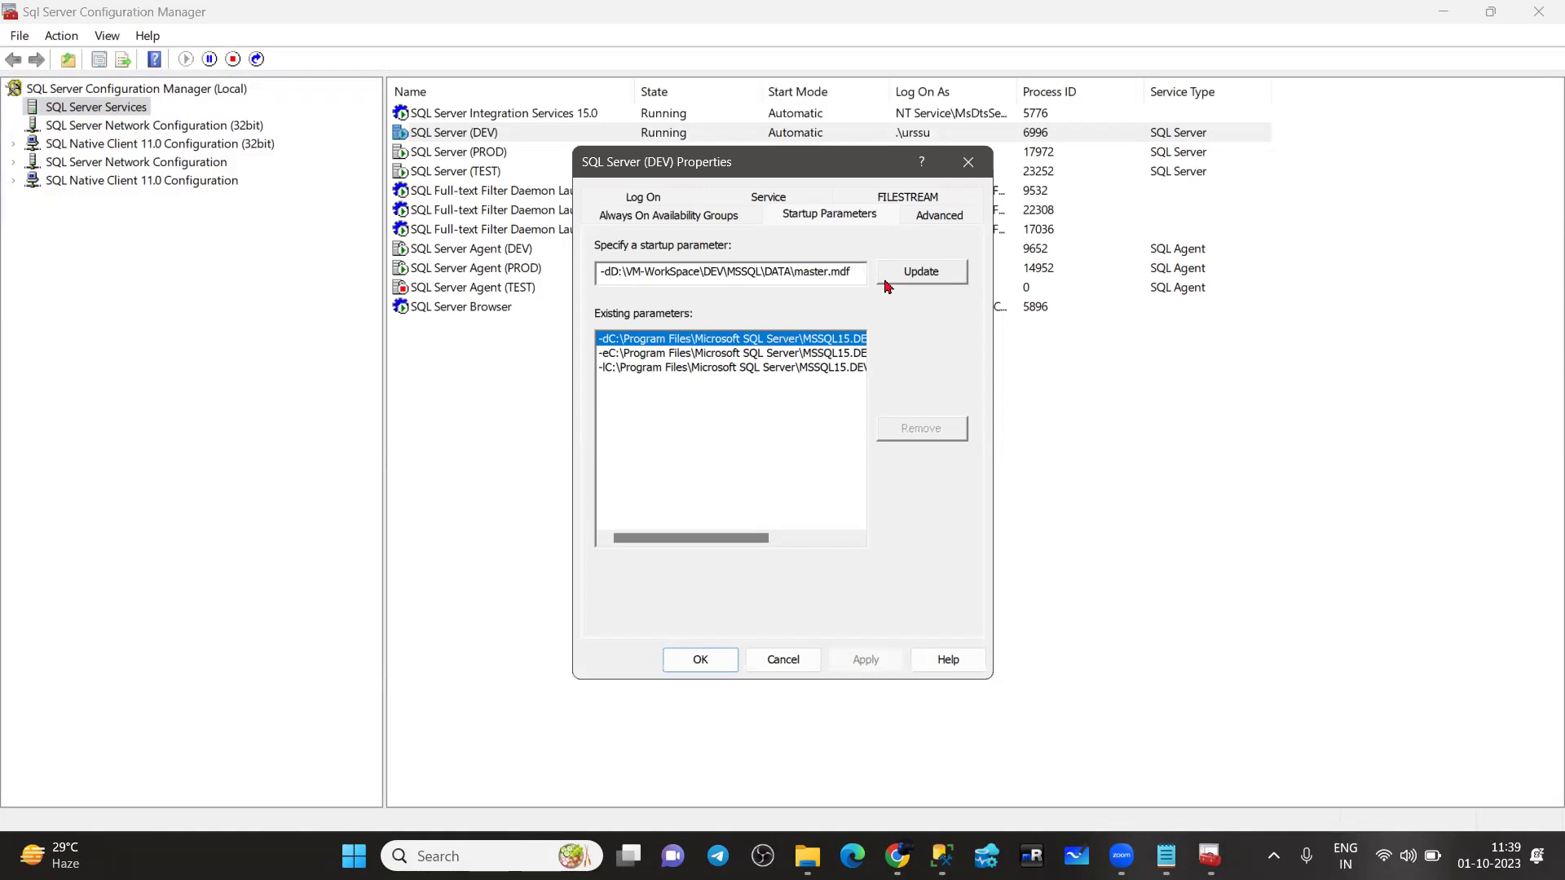
pyautogui.click(935, 274)
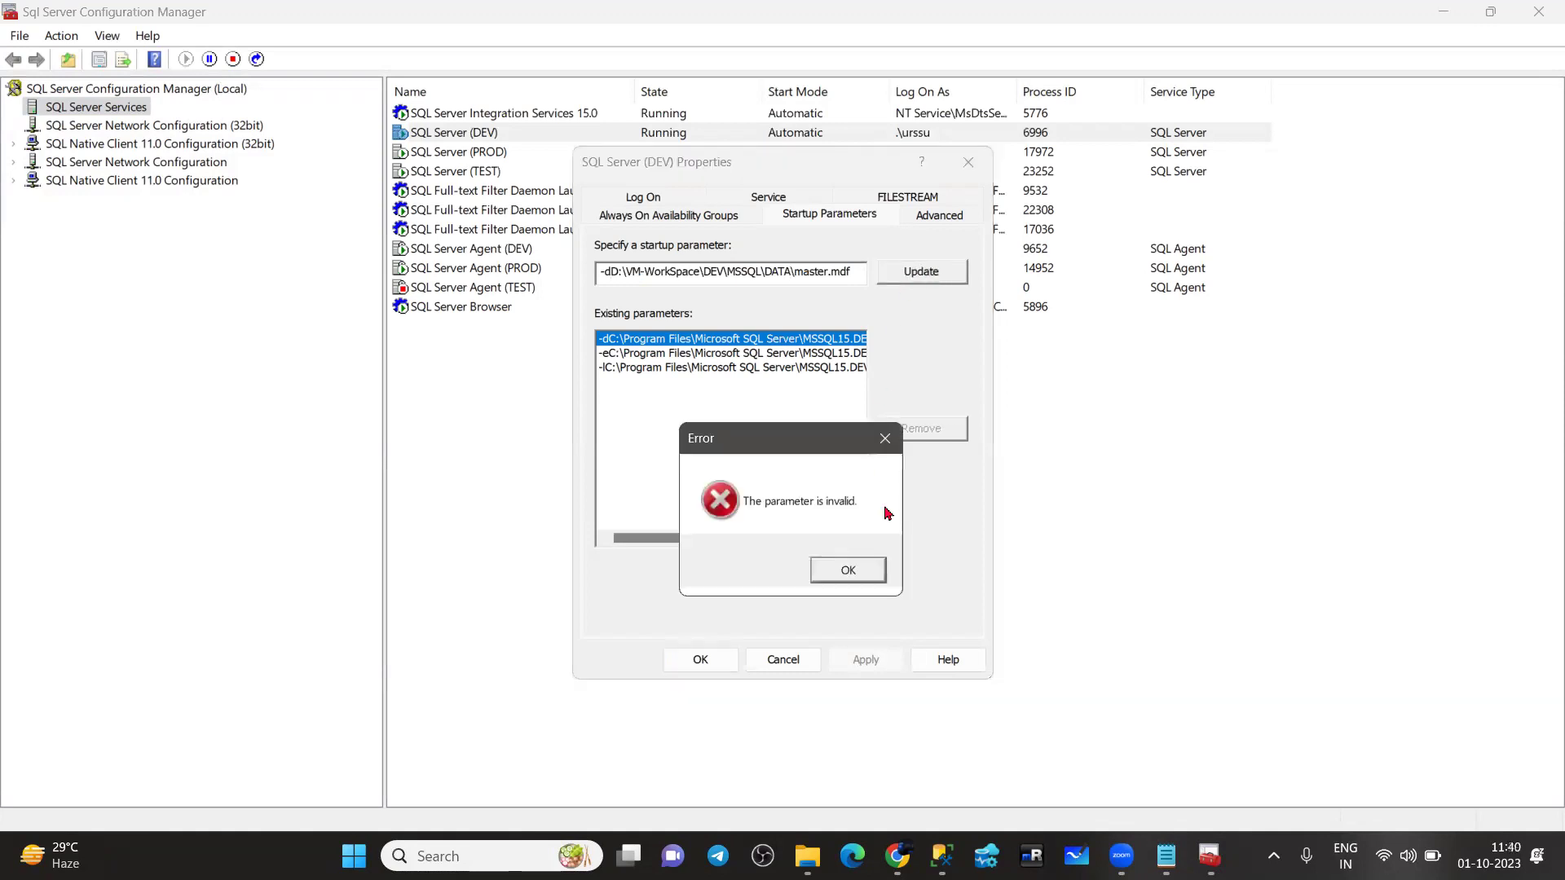
pyautogui.click(847, 573)
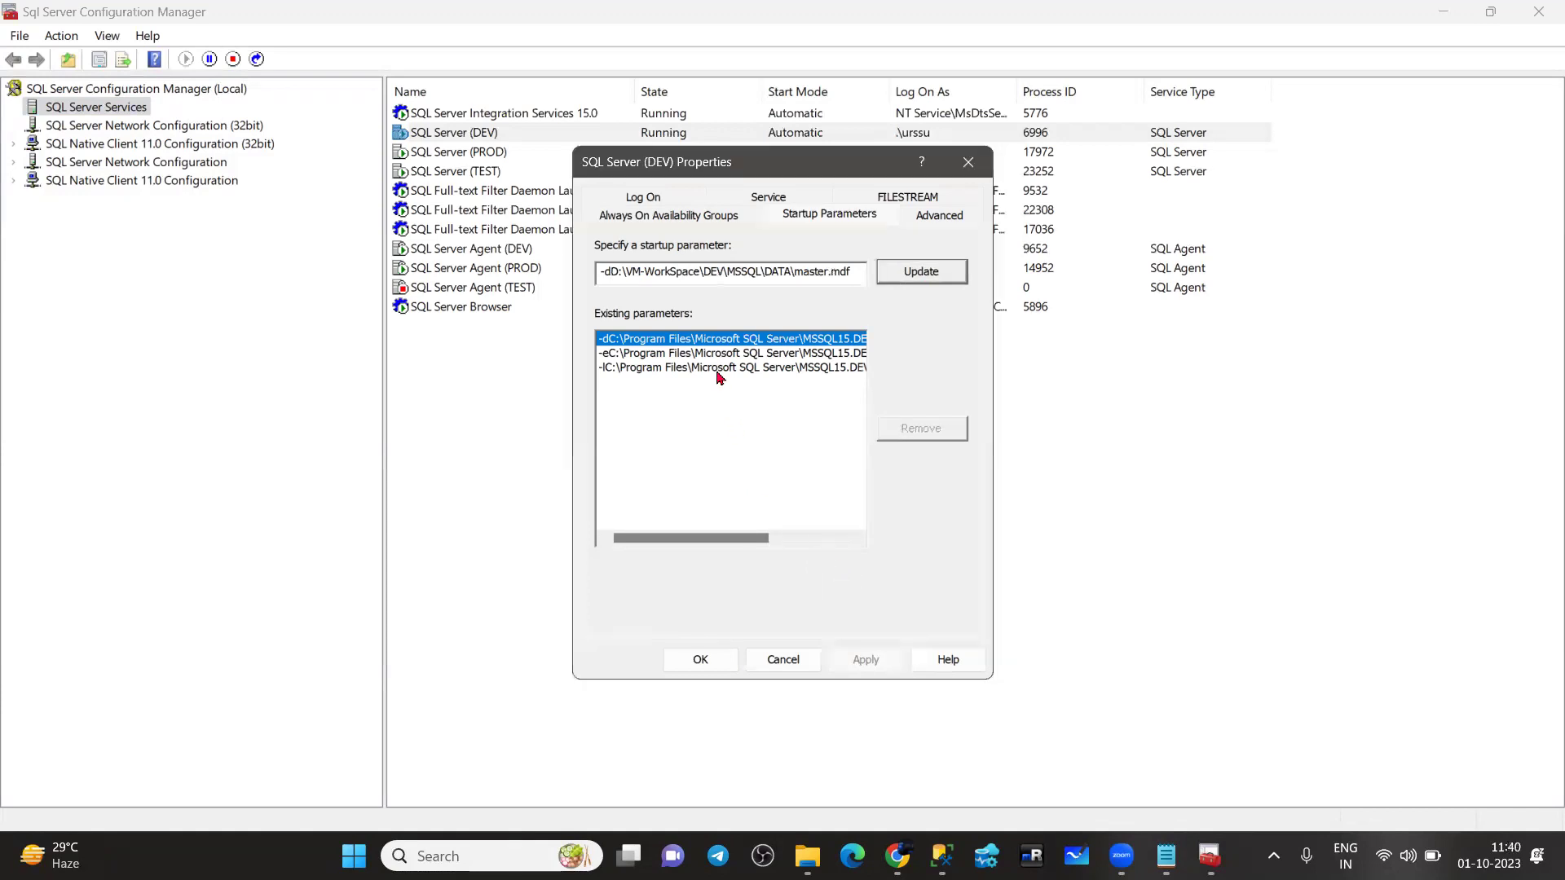
pyautogui.click(919, 277)
pyautogui.click(848, 571)
pyautogui.click(784, 659)
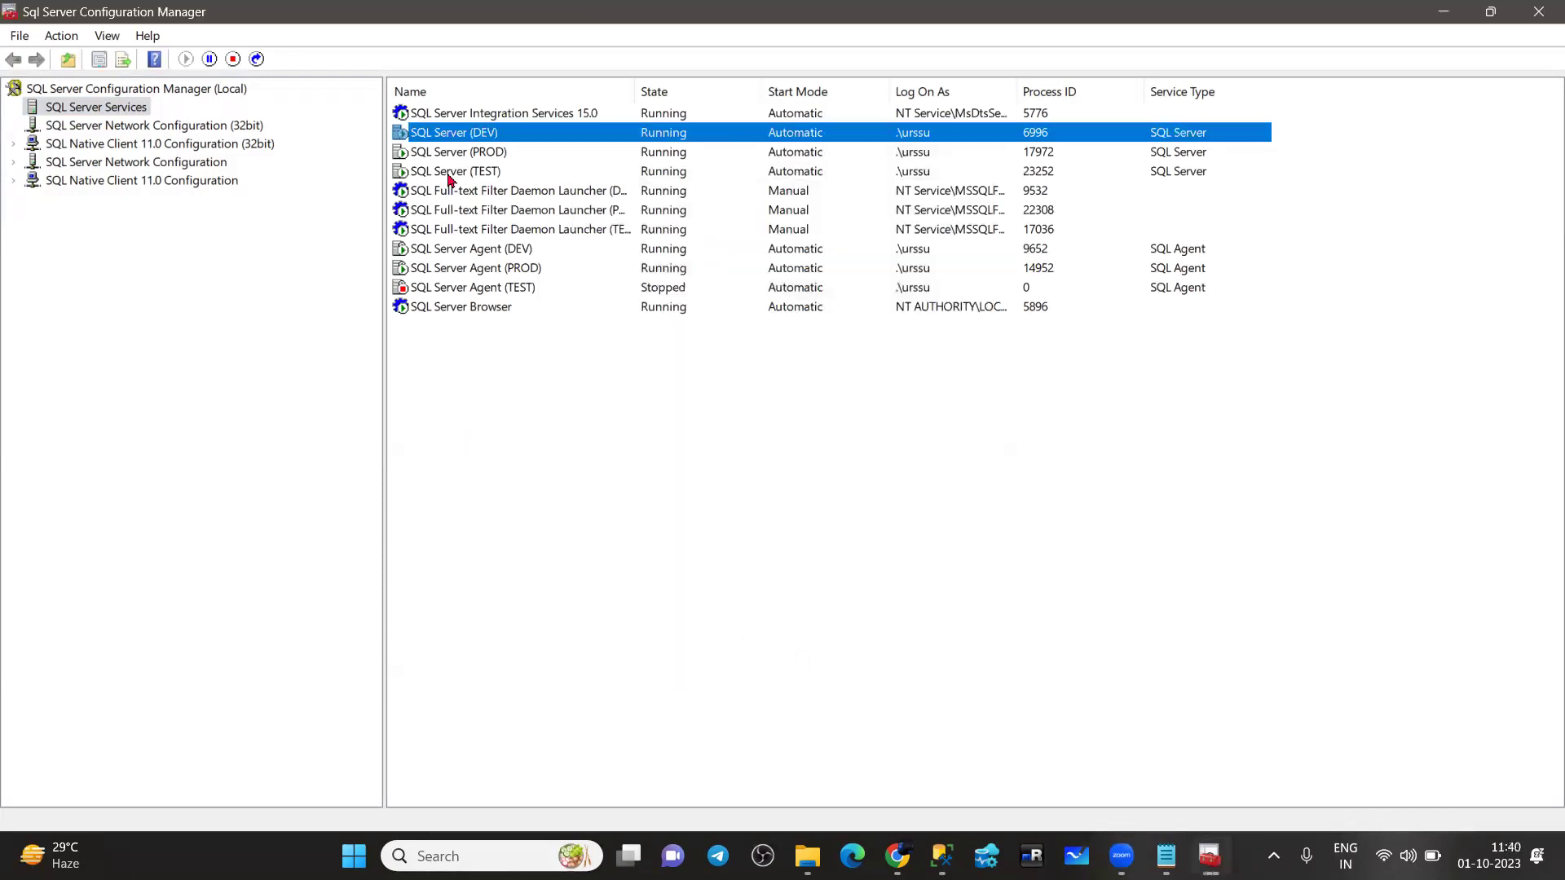
# Reopen the SQL Server (DEV) properties, switch to File Explorer and copy the DATA folder path again
pyautogui.doubleClick(450, 133)
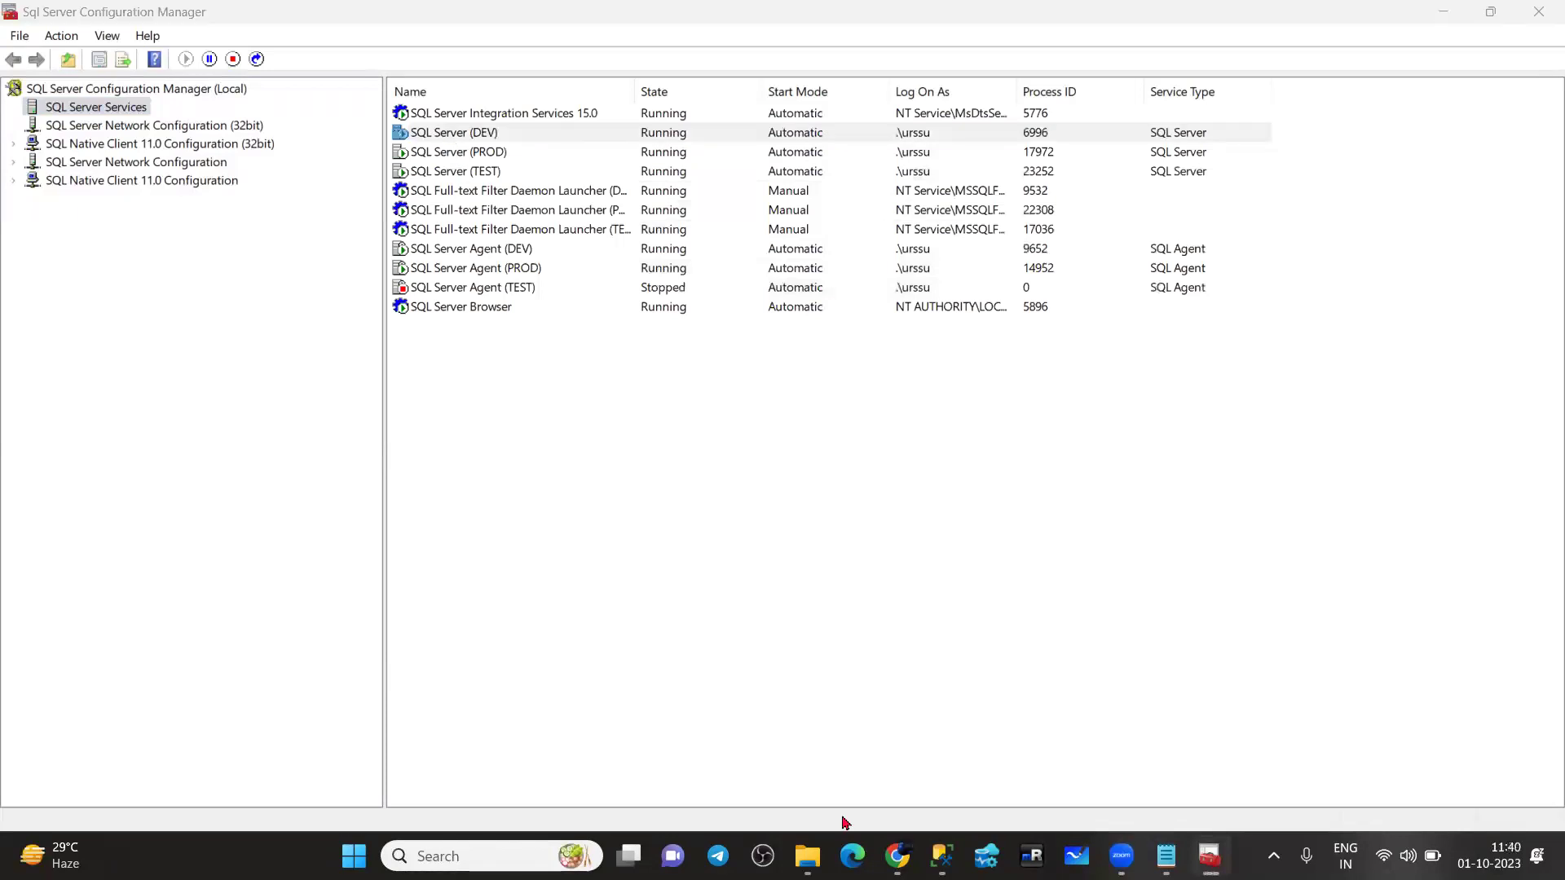
pyautogui.click(807, 856)
pyautogui.click(650, 106)
pyautogui.hotkey('ctrl', 'c')
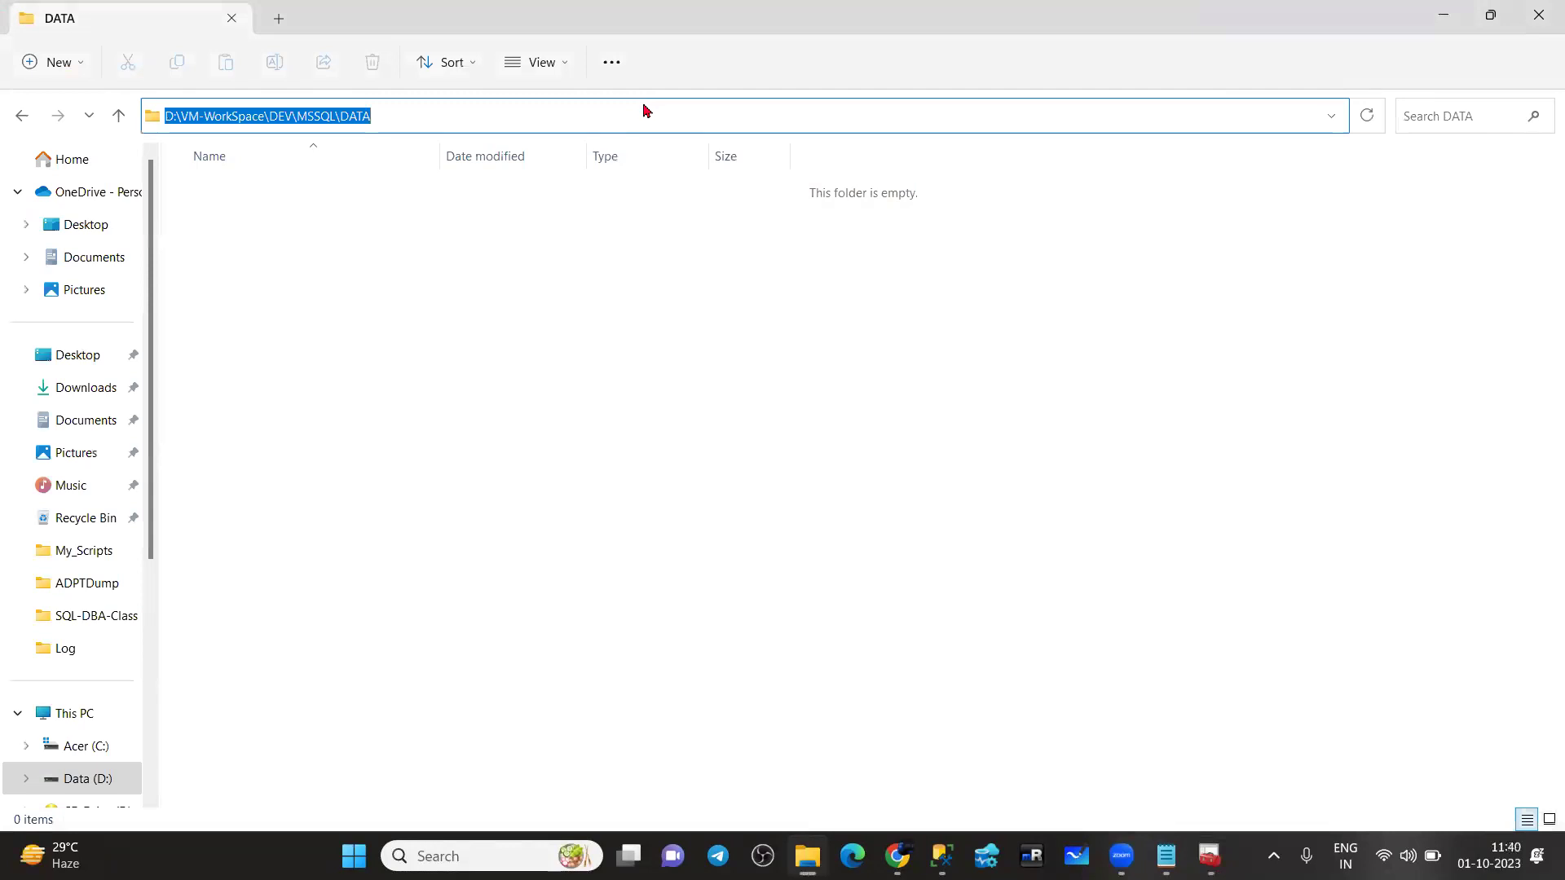
# Back in SQL Server Configuration Manager, retry updating SQL Server (DEV)'s -d parameter, replacing its folder path so it reads -dD:\VM-WorkSpace\DEV\MSSQL\DATA\master.mdf
pyautogui.click(1209, 856)
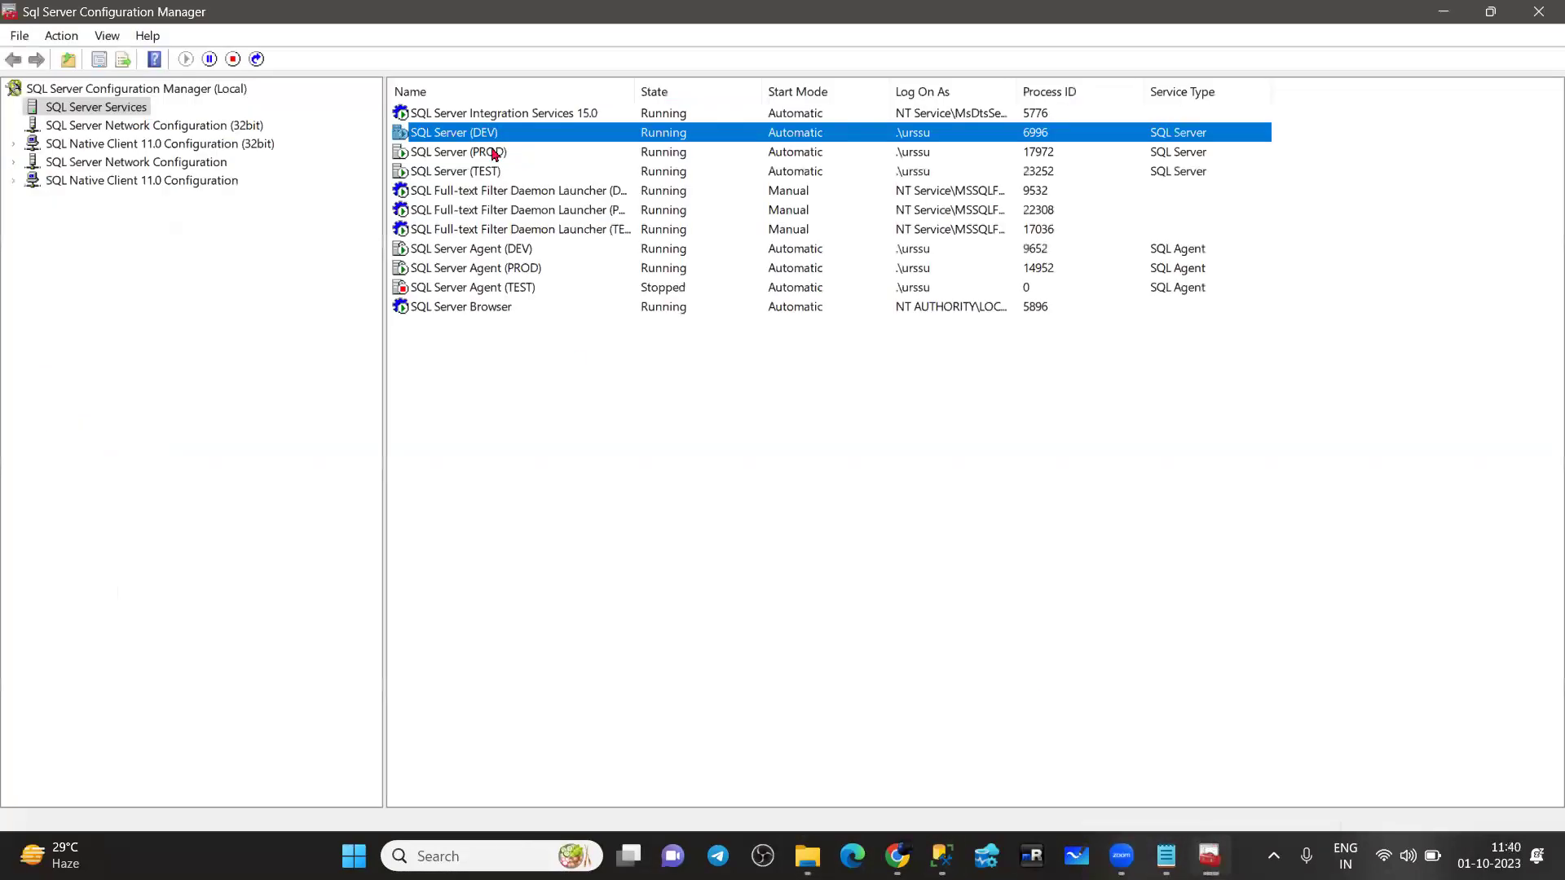
pyautogui.doubleClick(447, 140)
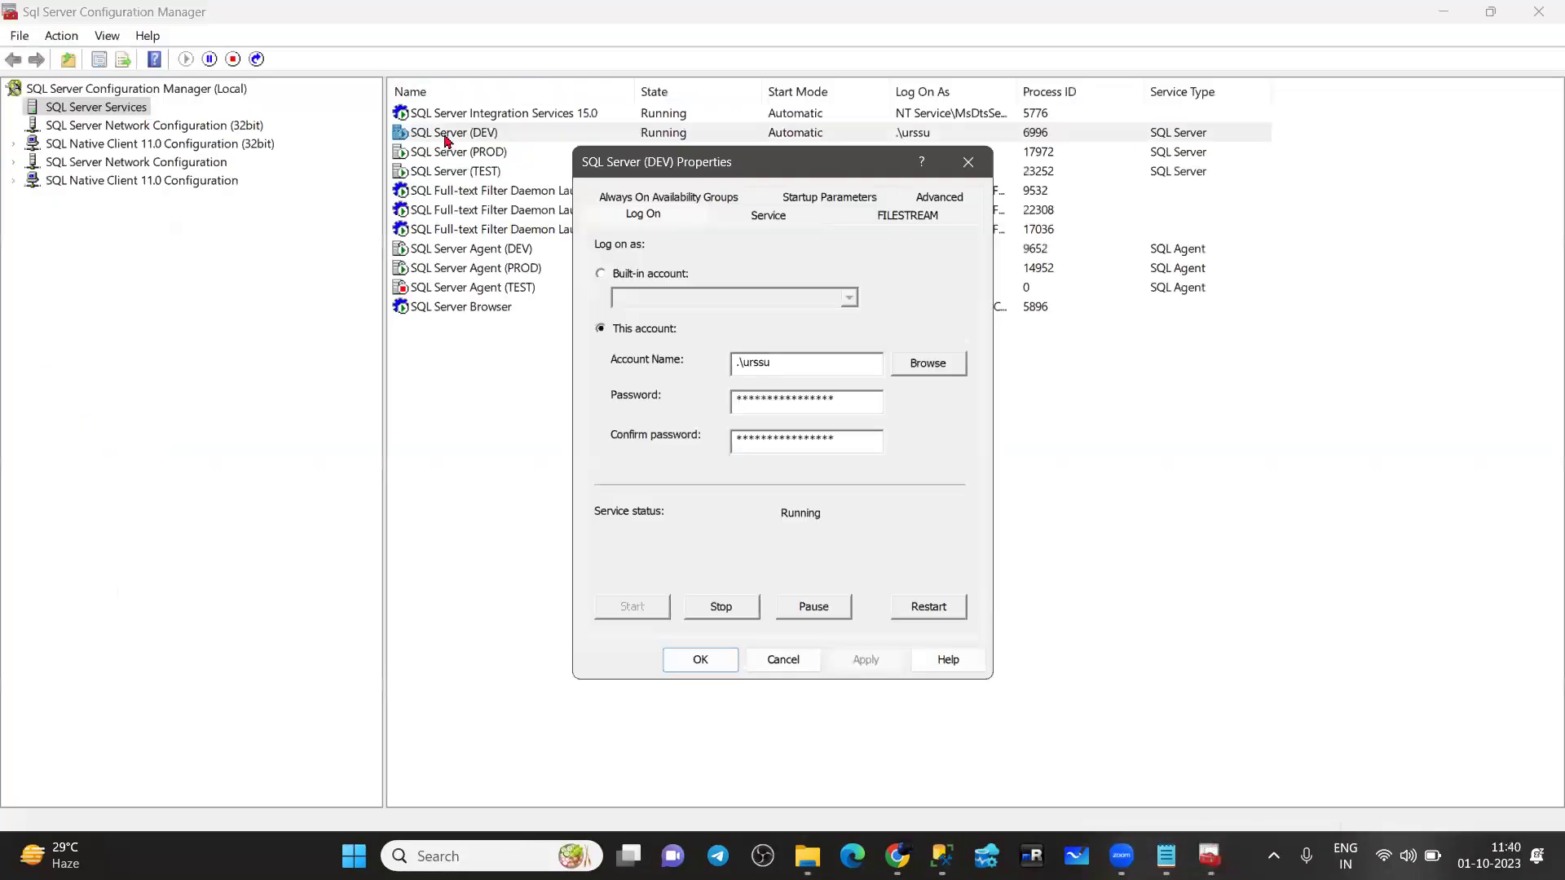
pyautogui.click(813, 197)
pyautogui.click(648, 339)
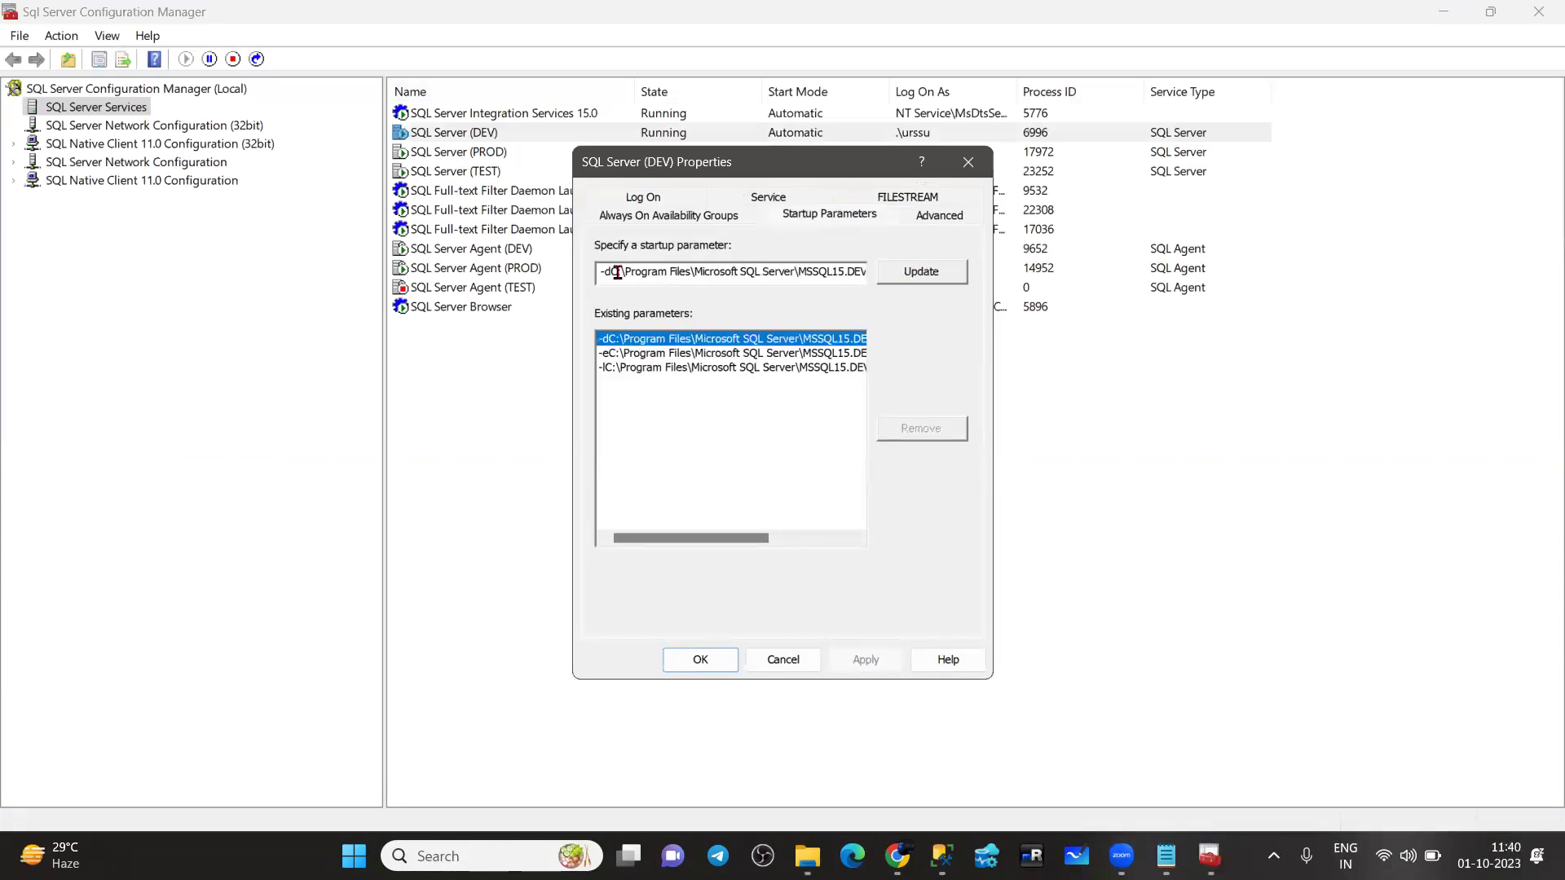
pyautogui.moveTo(613, 272)
pyautogui.mouseDown()
pyautogui.moveTo(774, 272)
pyautogui.moveTo(610, 271)
pyautogui.mouseUp()
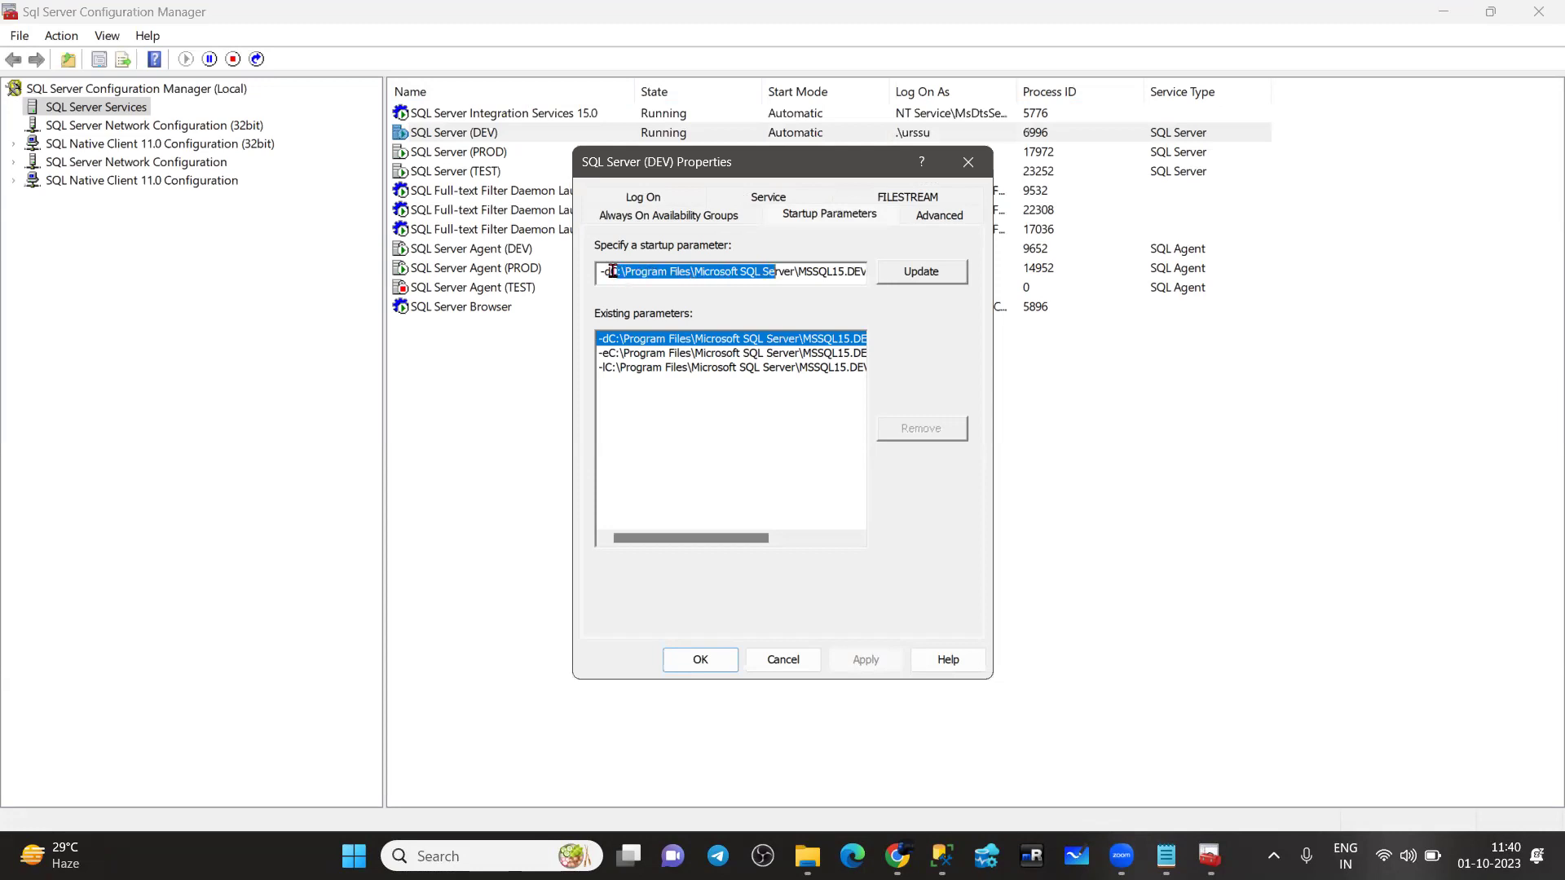
pyautogui.click(633, 271)
pyautogui.press('Delete')
pyautogui.press('Delete')
pyautogui.press('Delete')
pyautogui.press('Delete')
pyautogui.press('Delete')
pyautogui.press('Delete')
pyautogui.press('Delete')
pyautogui.press('Delete')
pyautogui.press('Delete')
pyautogui.press('Delete')
pyautogui.press('Delete')
pyautogui.press('Delete')
pyautogui.press('Delete')
pyautogui.press('Delete')
pyautogui.press('Delete')
pyautogui.press('Delete')
pyautogui.press('Delete')
pyautogui.press('Delete')
pyautogui.press('Delete')
pyautogui.press('Delete')
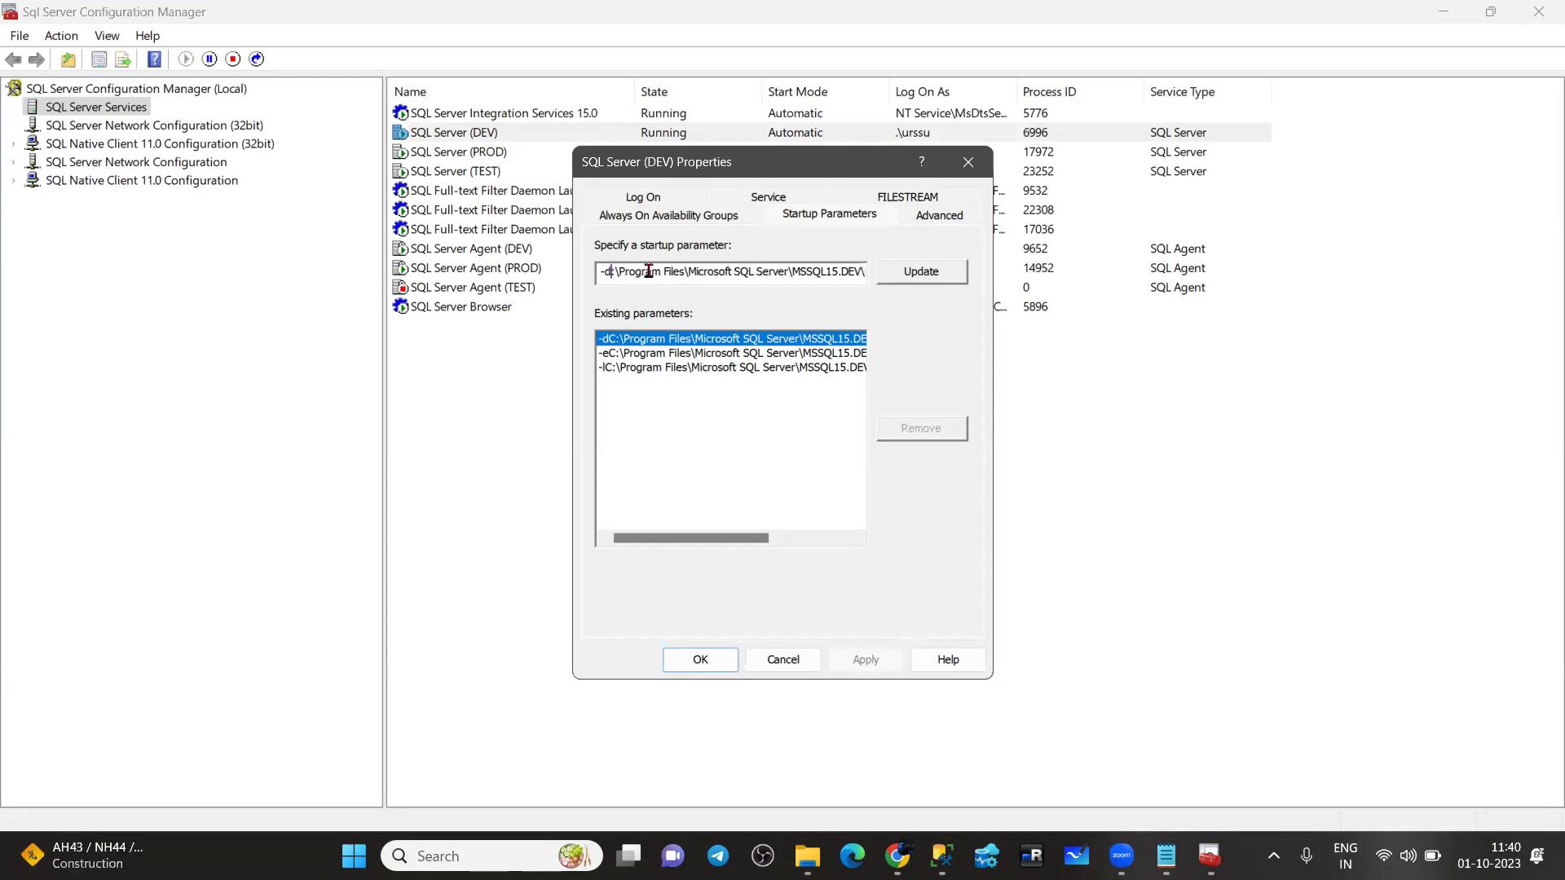
pyautogui.press('Delete')
pyautogui.press('Delete')
pyautogui.press('Delete')
pyautogui.press('Delete')
pyautogui.press('Delete')
pyautogui.press('Delete')
pyautogui.press('Delete')
pyautogui.press('Delete')
pyautogui.press('Delete')
pyautogui.press('Delete')
pyautogui.press('Delete')
pyautogui.press('Delete')
pyautogui.press('Delete')
pyautogui.press('Delete')
pyautogui.press('Delete')
pyautogui.press('Delete')
pyautogui.press('Delete')
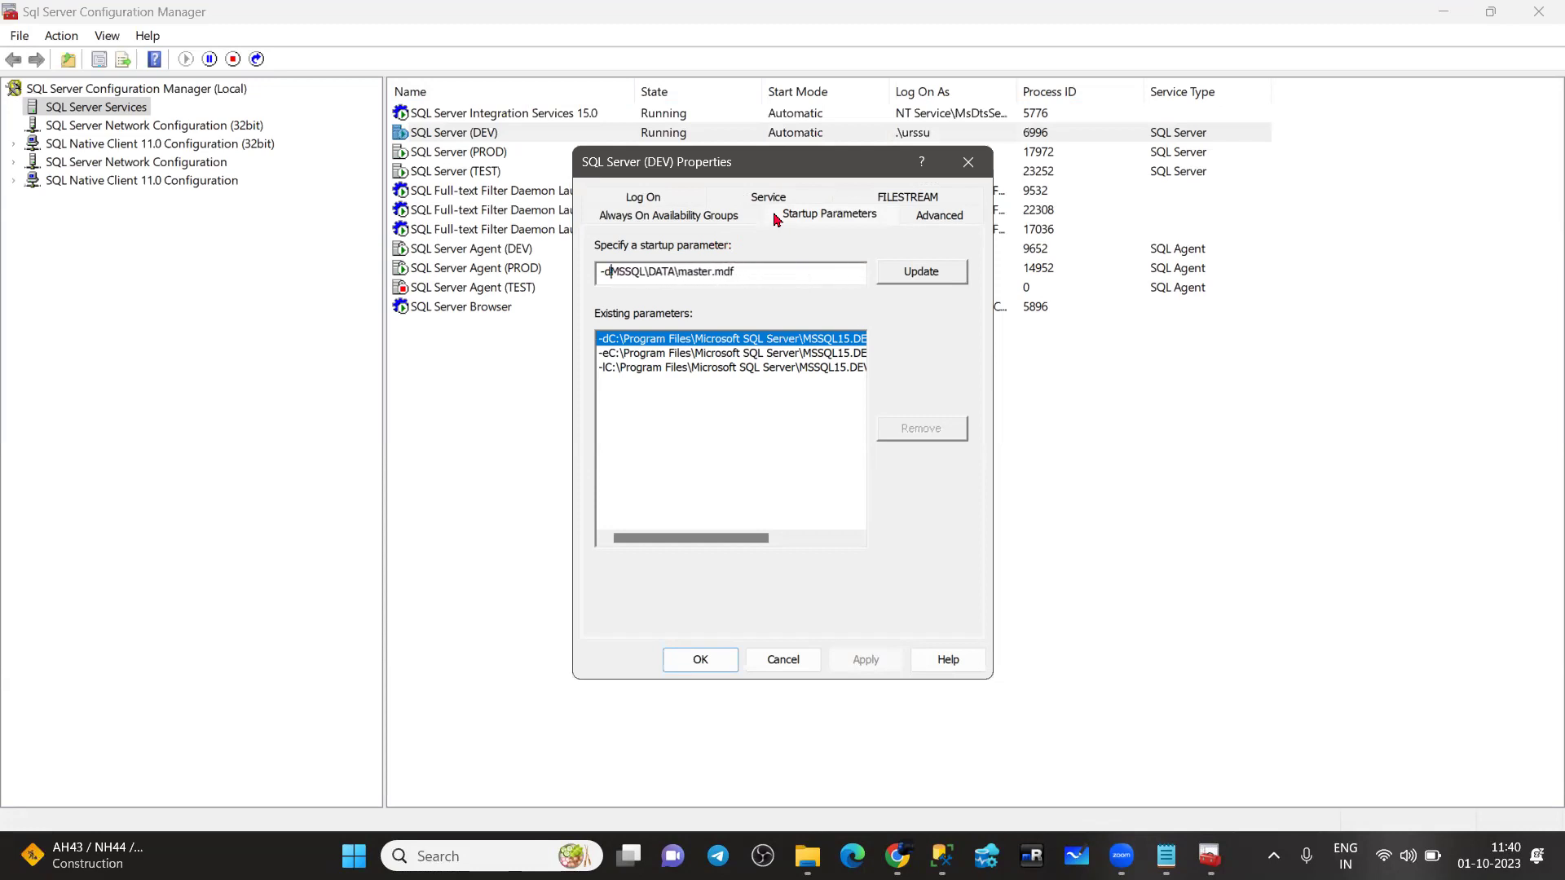
pyautogui.press('Delete')
pyautogui.press('Delete')
pyautogui.hotkey('ctrl', 'v')
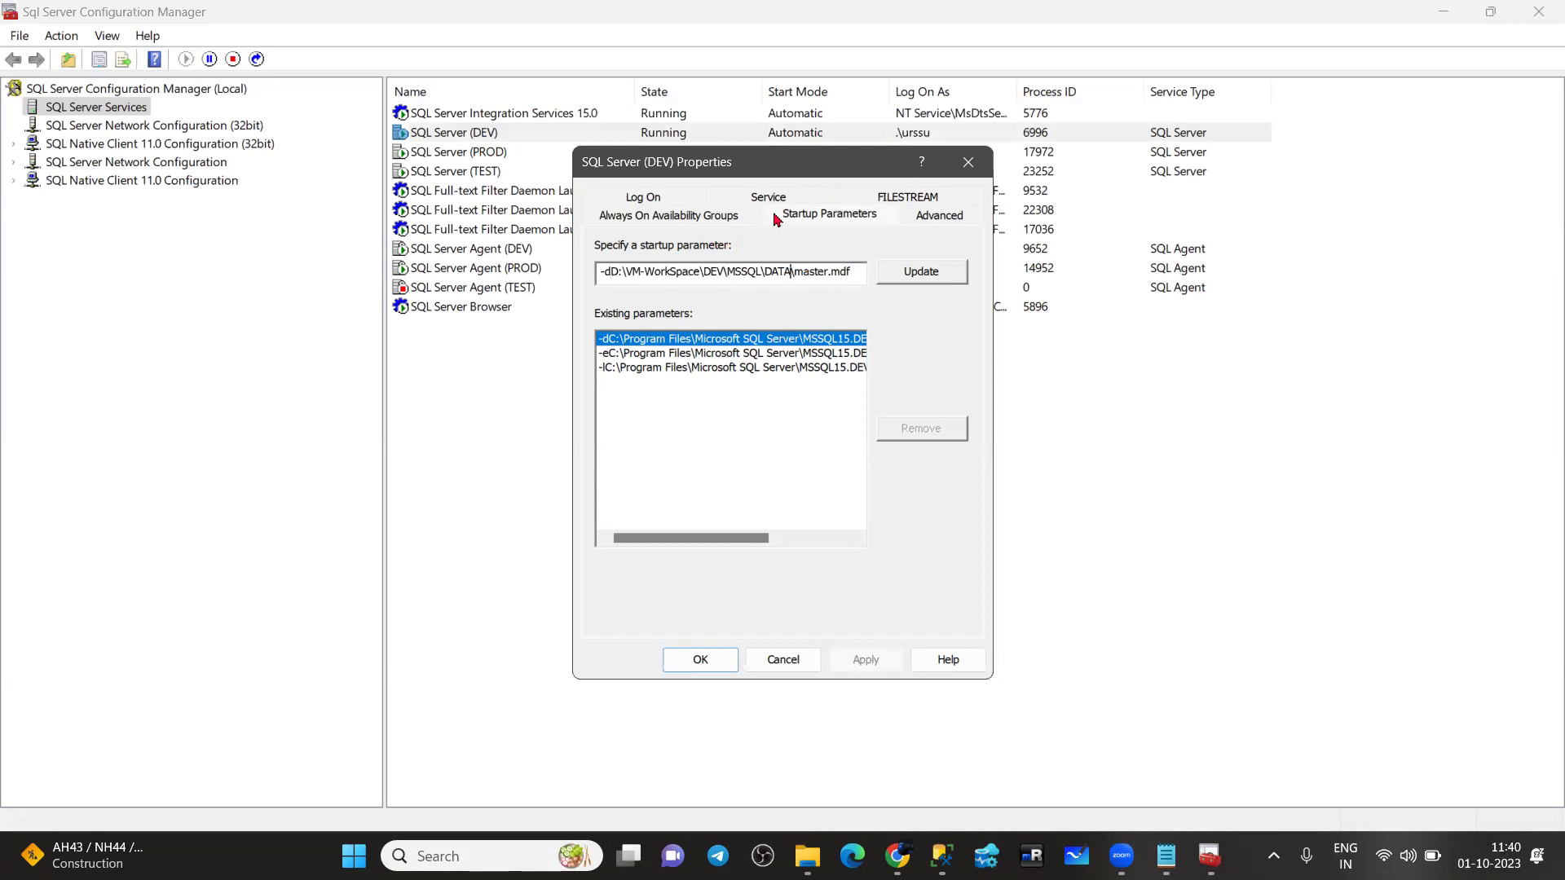
pyautogui.click(923, 273)
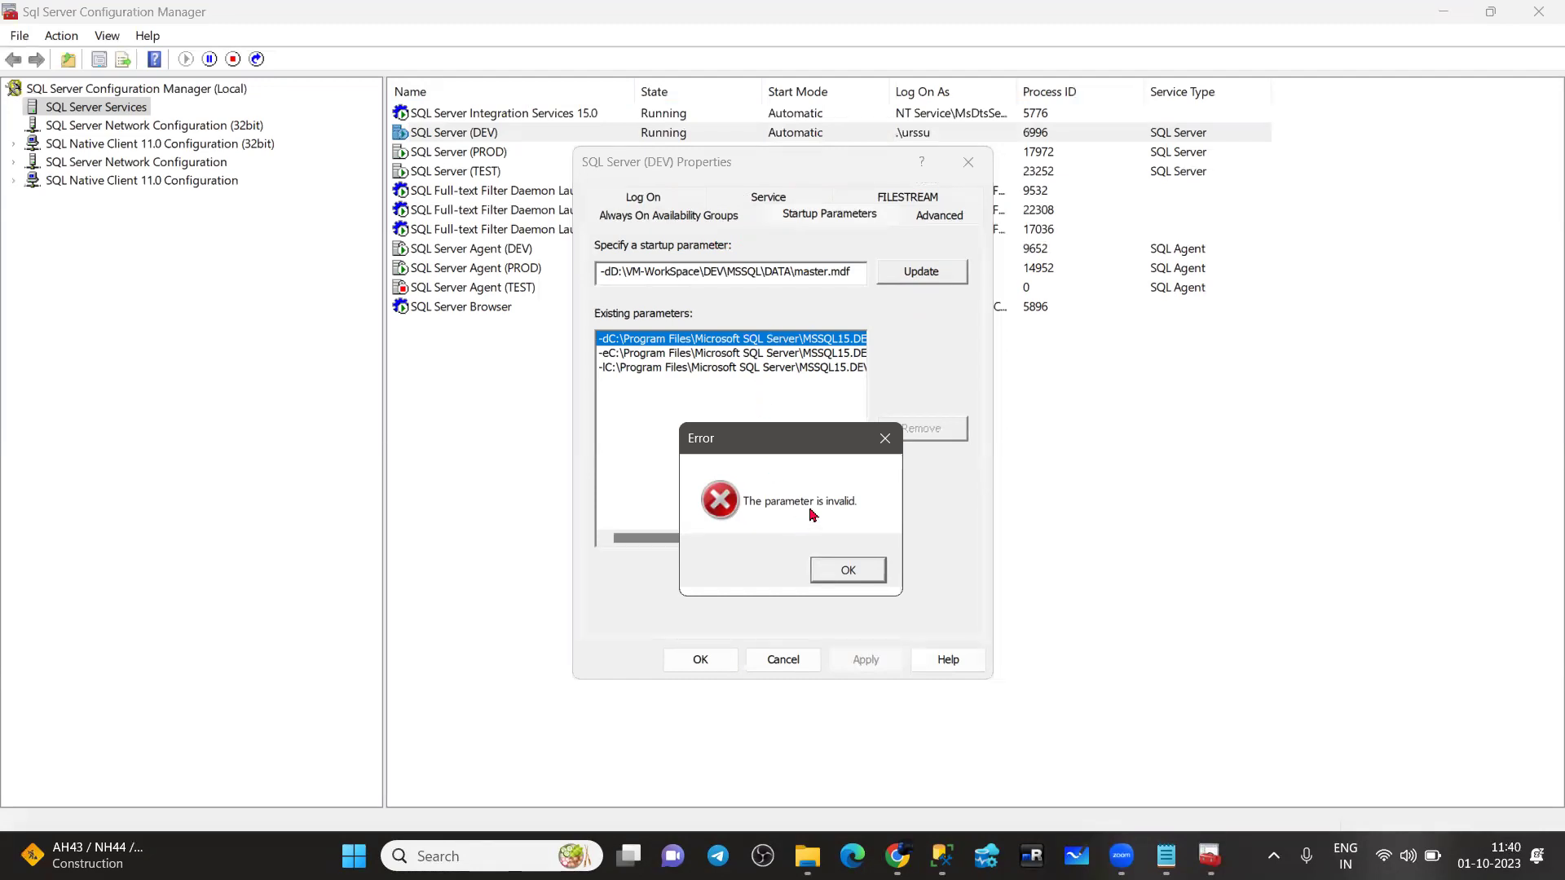
pyautogui.click(850, 571)
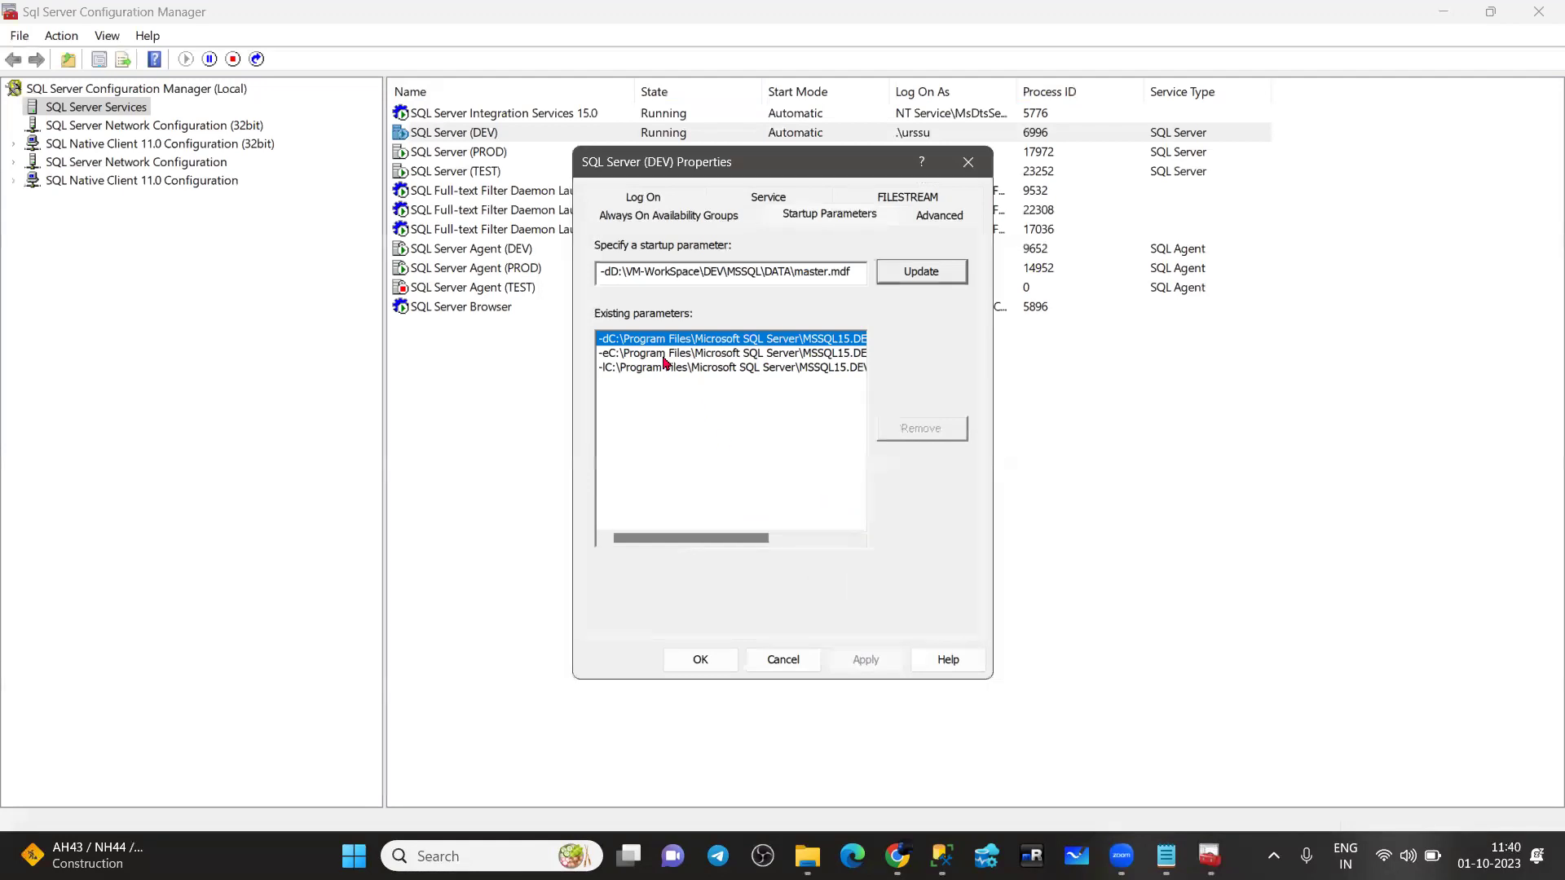
# Update the -l startup parameter with its existing text and select it again for editing
pyautogui.click(662, 368)
pyautogui.click(916, 273)
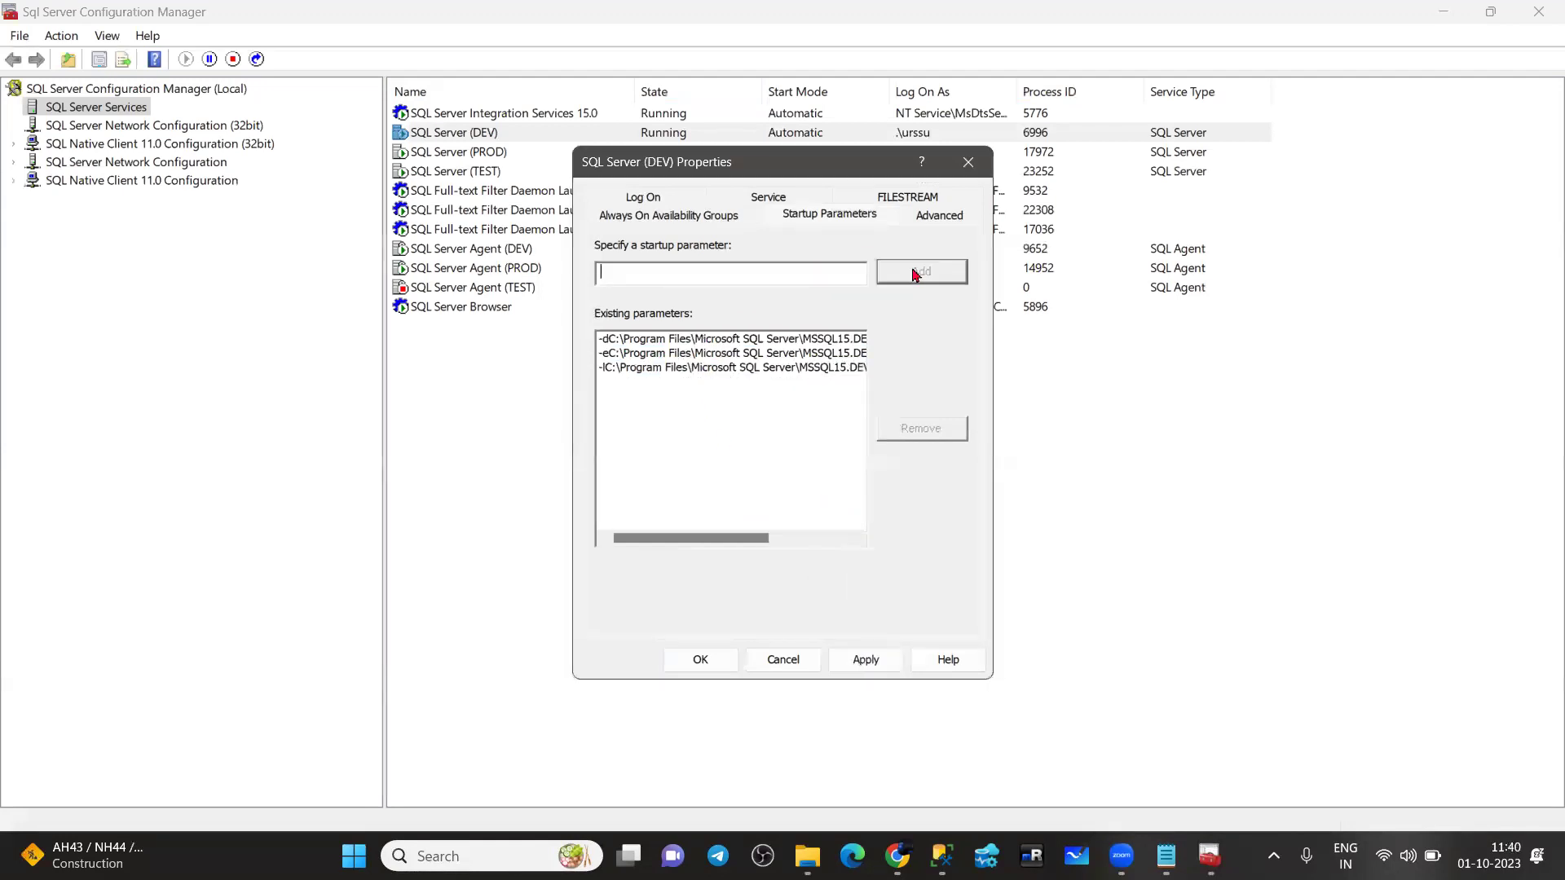
pyautogui.click(703, 368)
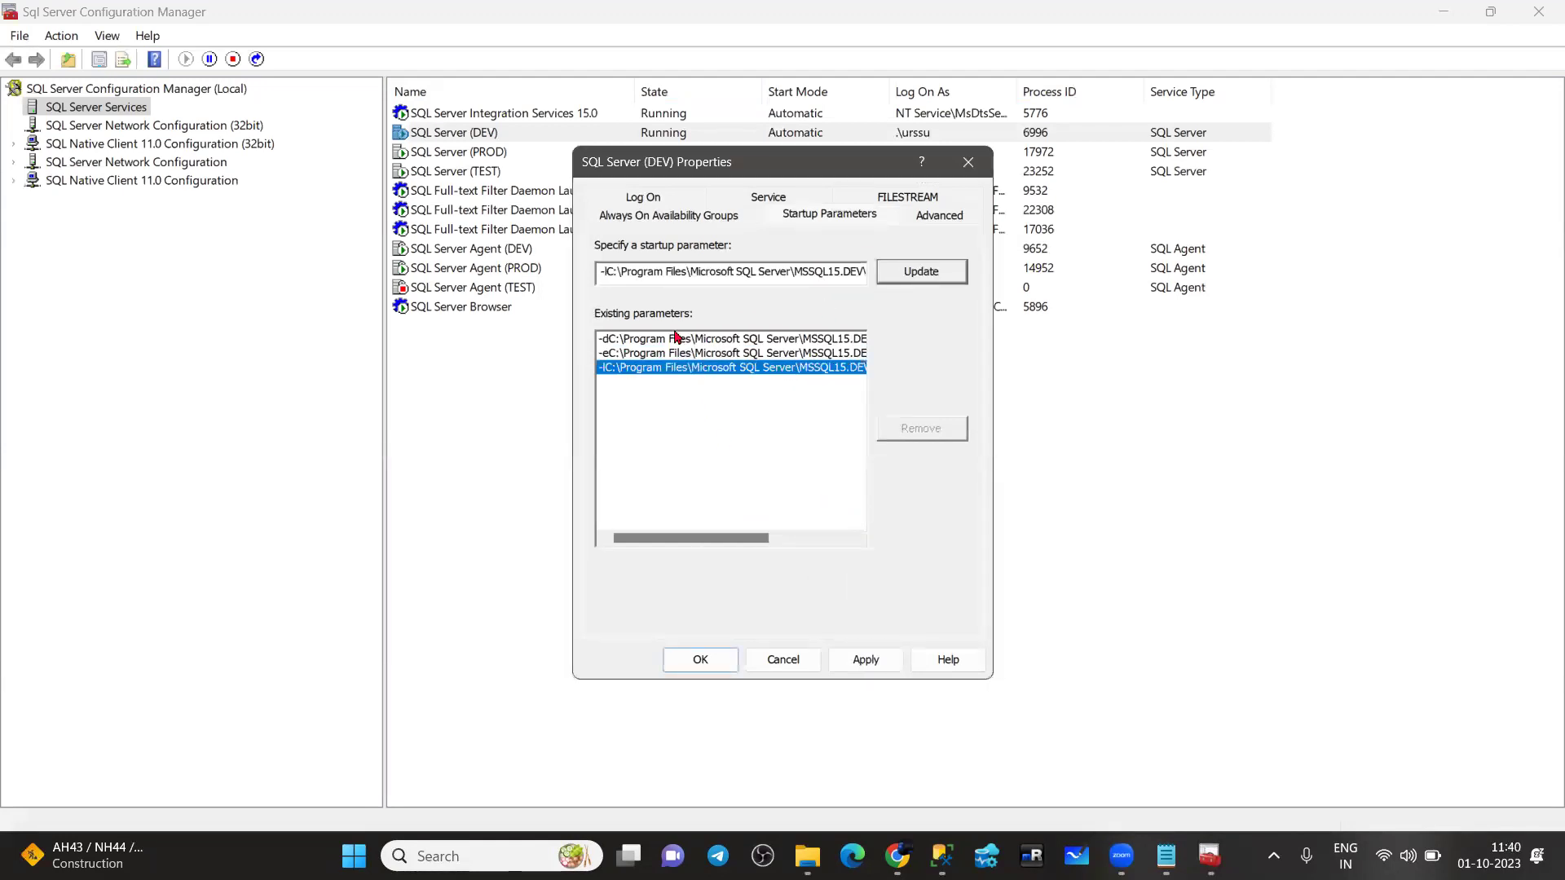
# In File Explorer, go to D:\VM-WorkSpace\DEV\MSSQL\LOG and copy the folder path
pyautogui.click(802, 854)
pyautogui.click(487, 116)
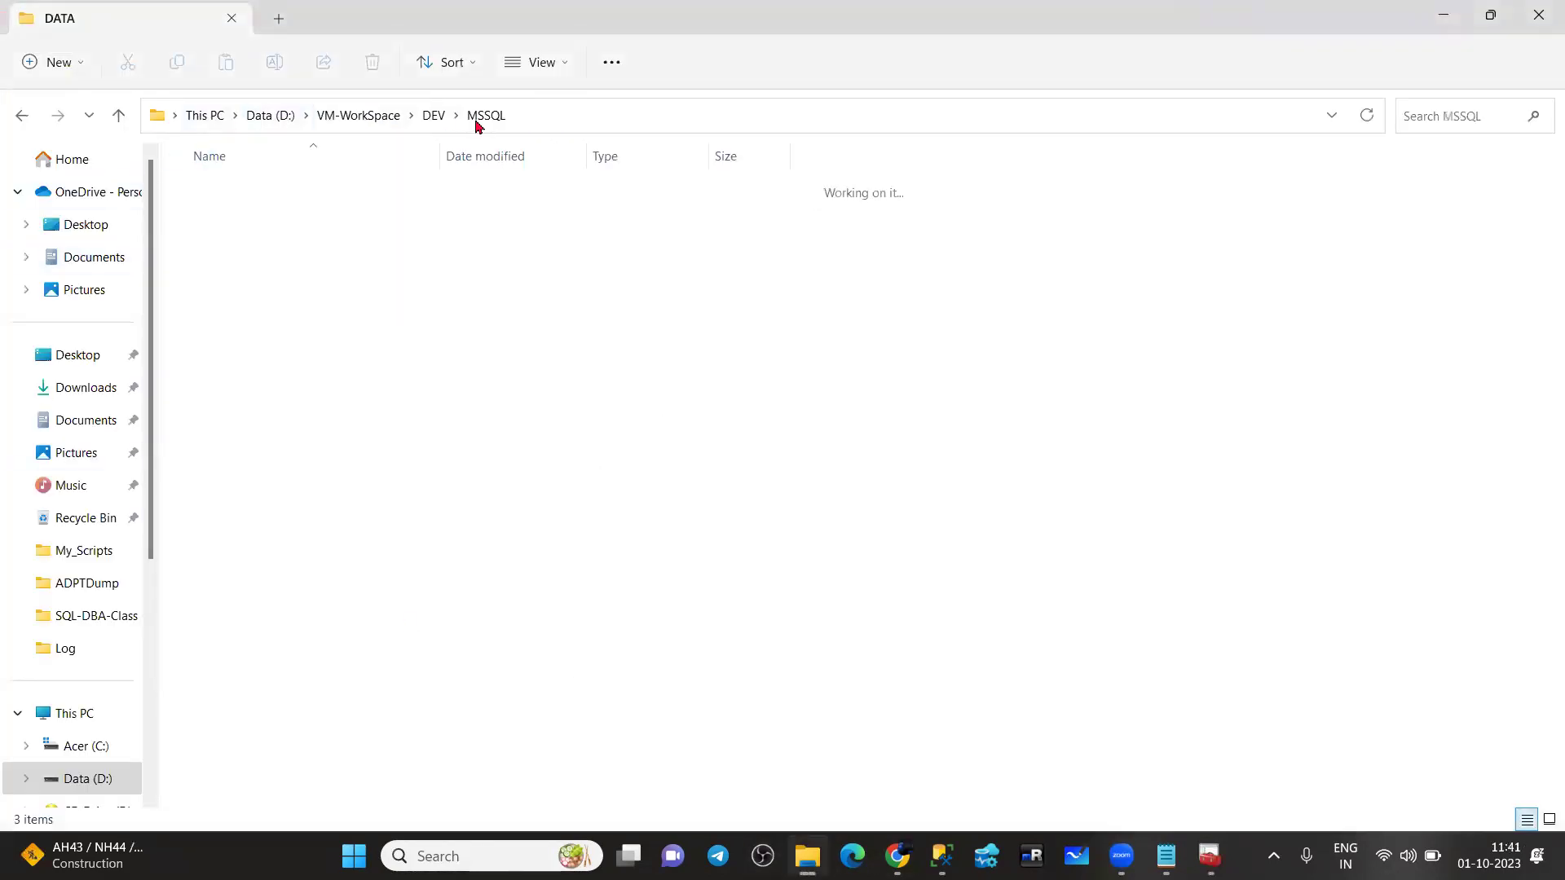
pyautogui.doubleClick(219, 231)
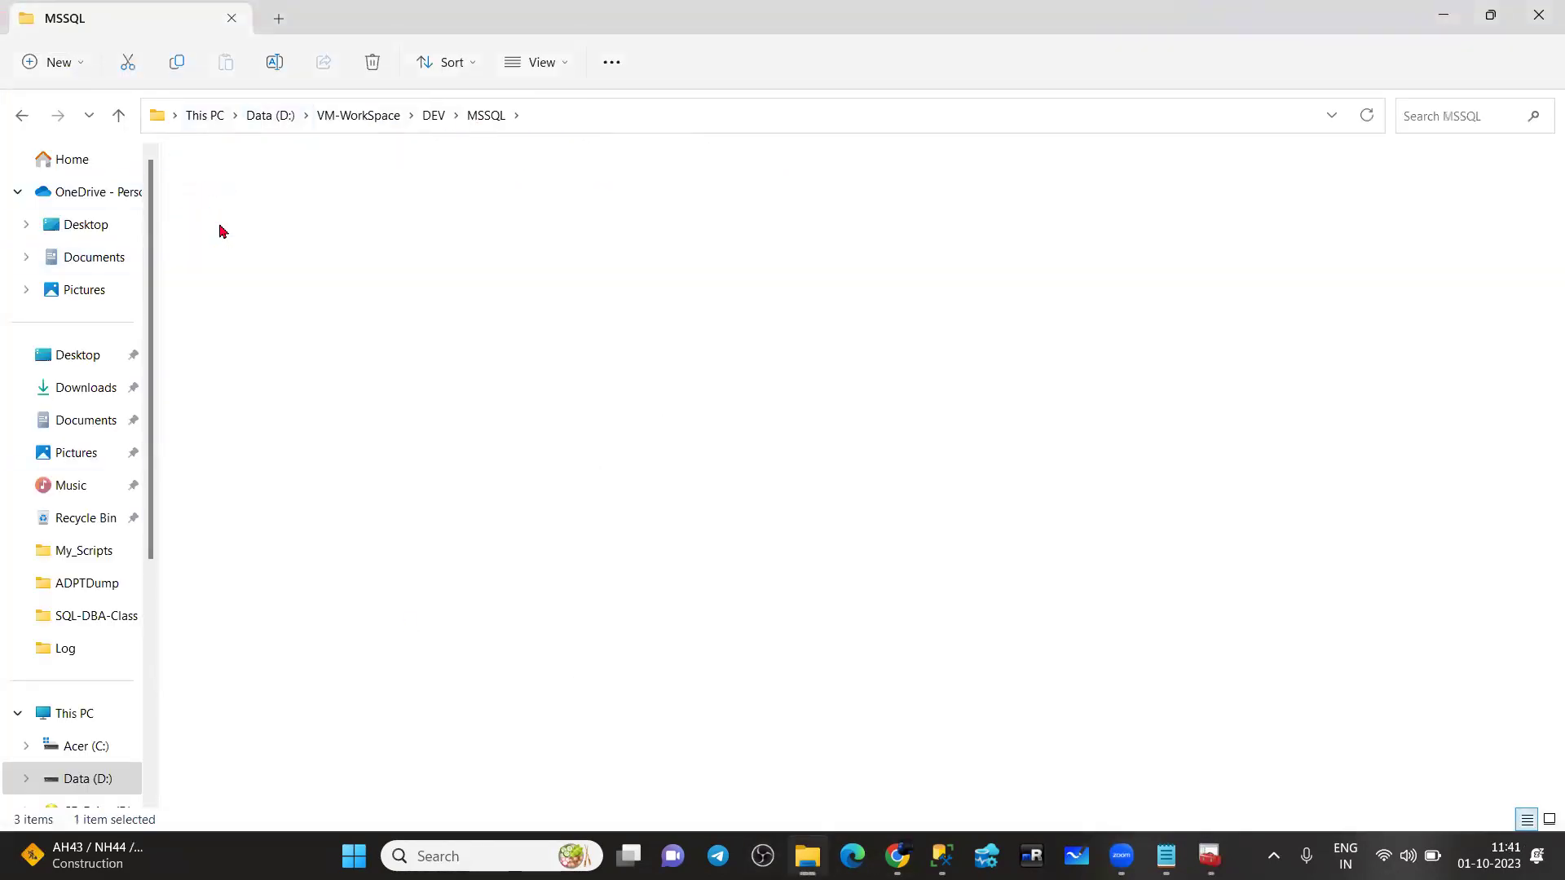
pyautogui.click(598, 119)
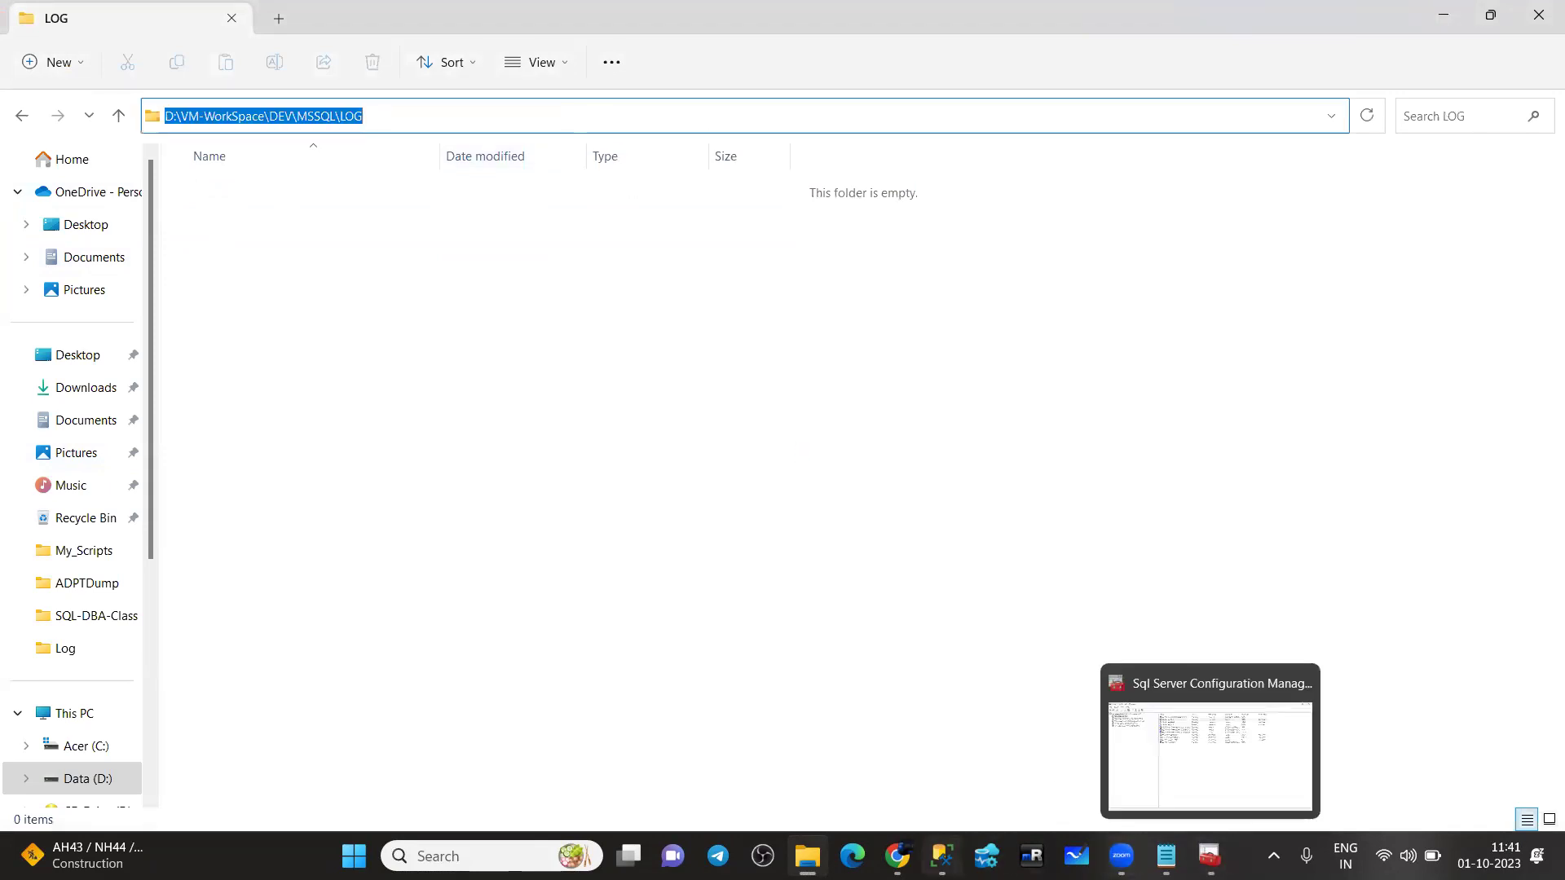
# In SQL Server Configuration Manager, try updating SQL Server (DEV)'s -l startup parameter with the folder path D:\VM-WorkSpace\DEV\MSSQL\LOG, then cancel the properties
pyautogui.click(1210, 856)
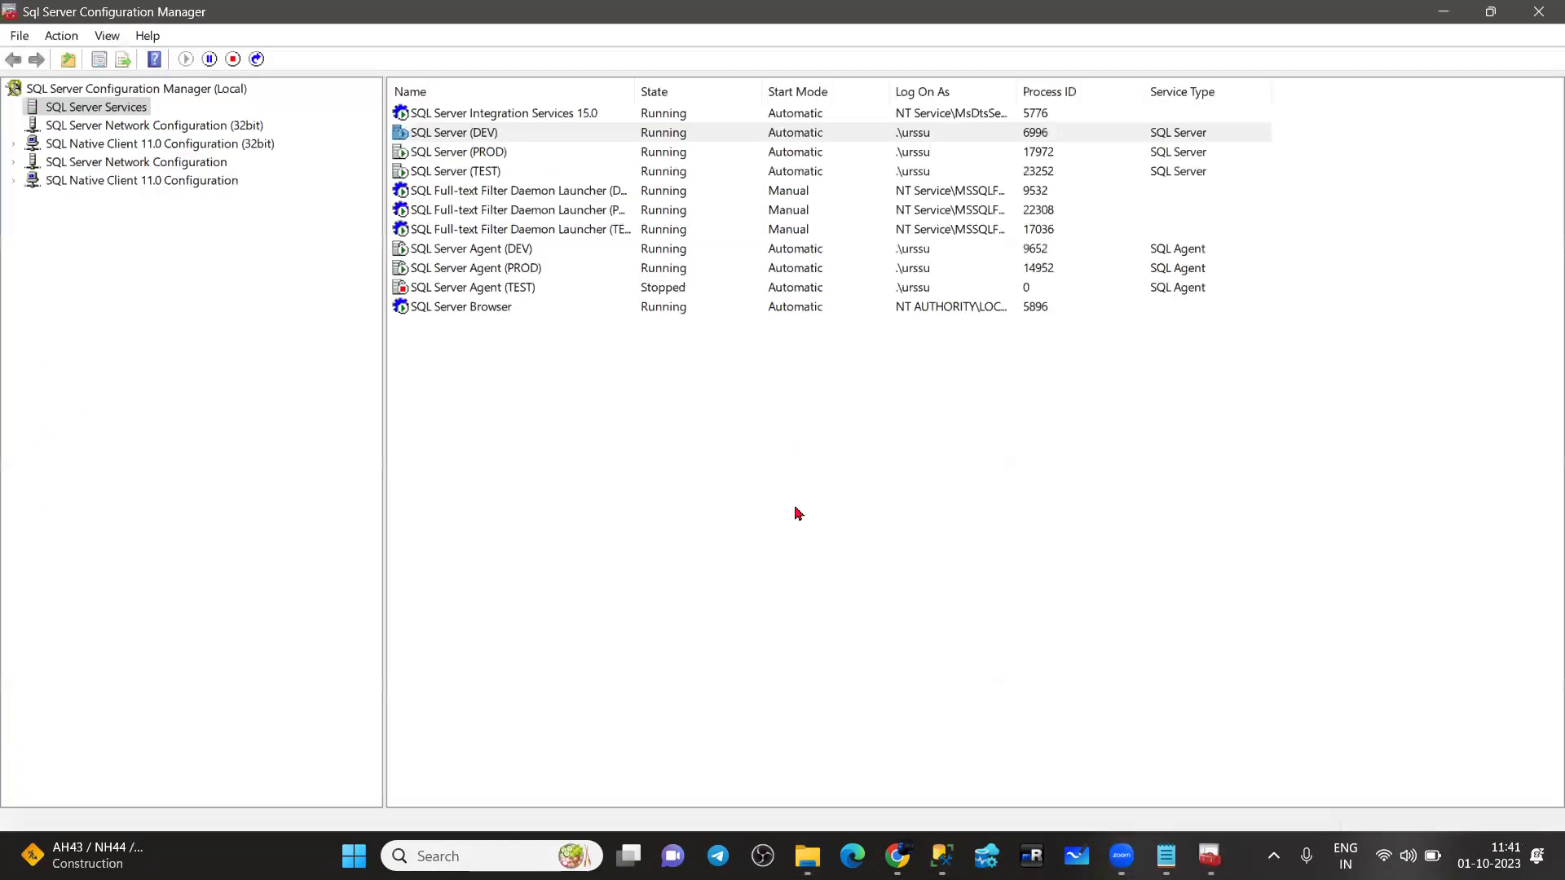
pyautogui.doubleClick(434, 133)
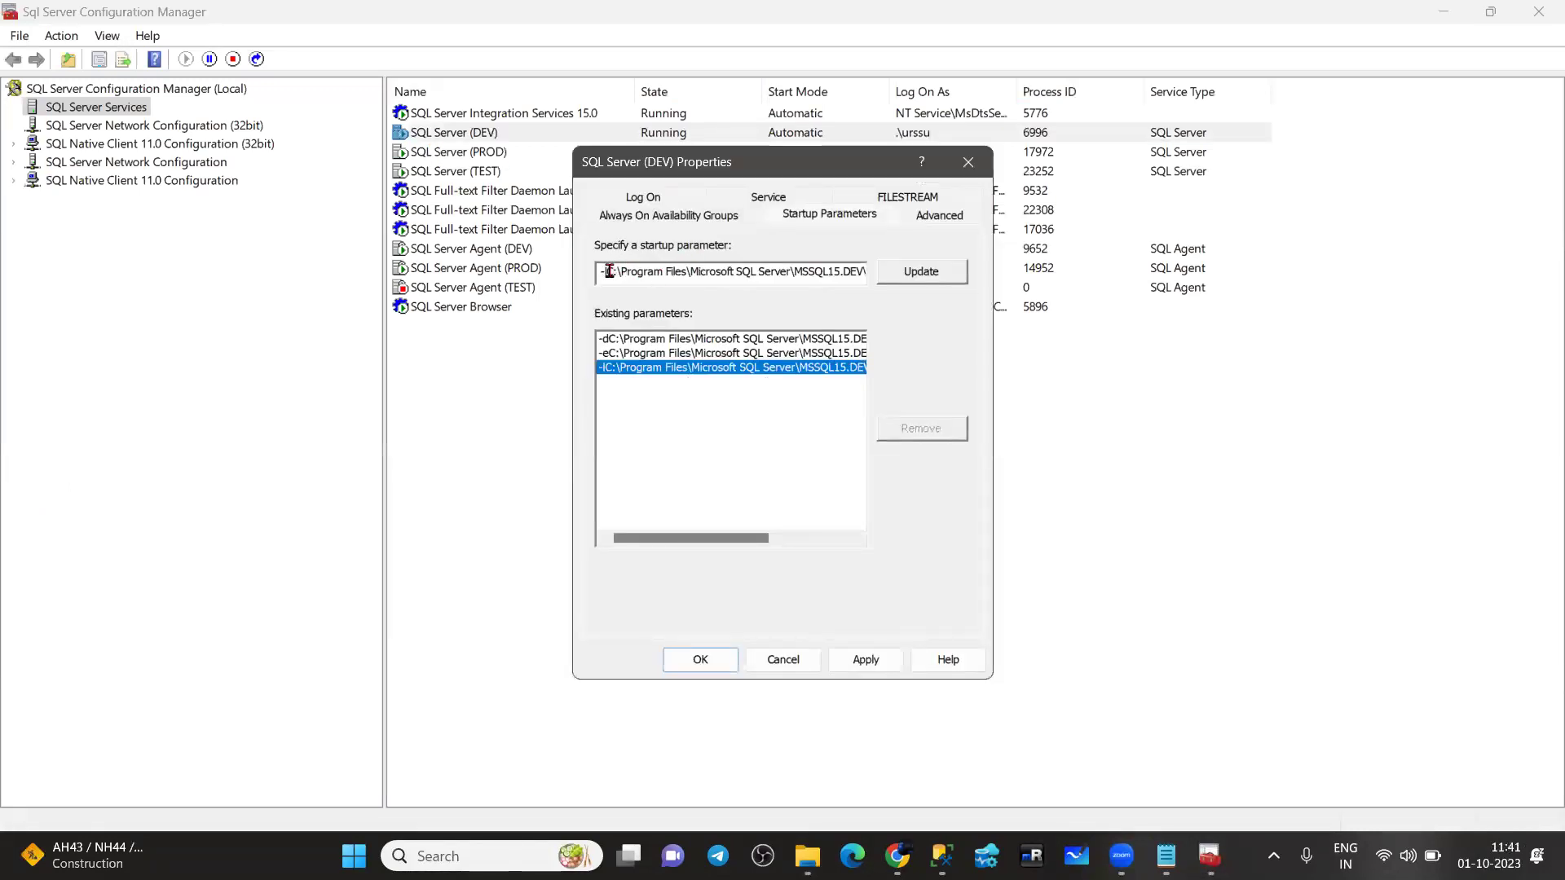
pyautogui.moveTo(610, 271); pyautogui.dragTo(807, 266)
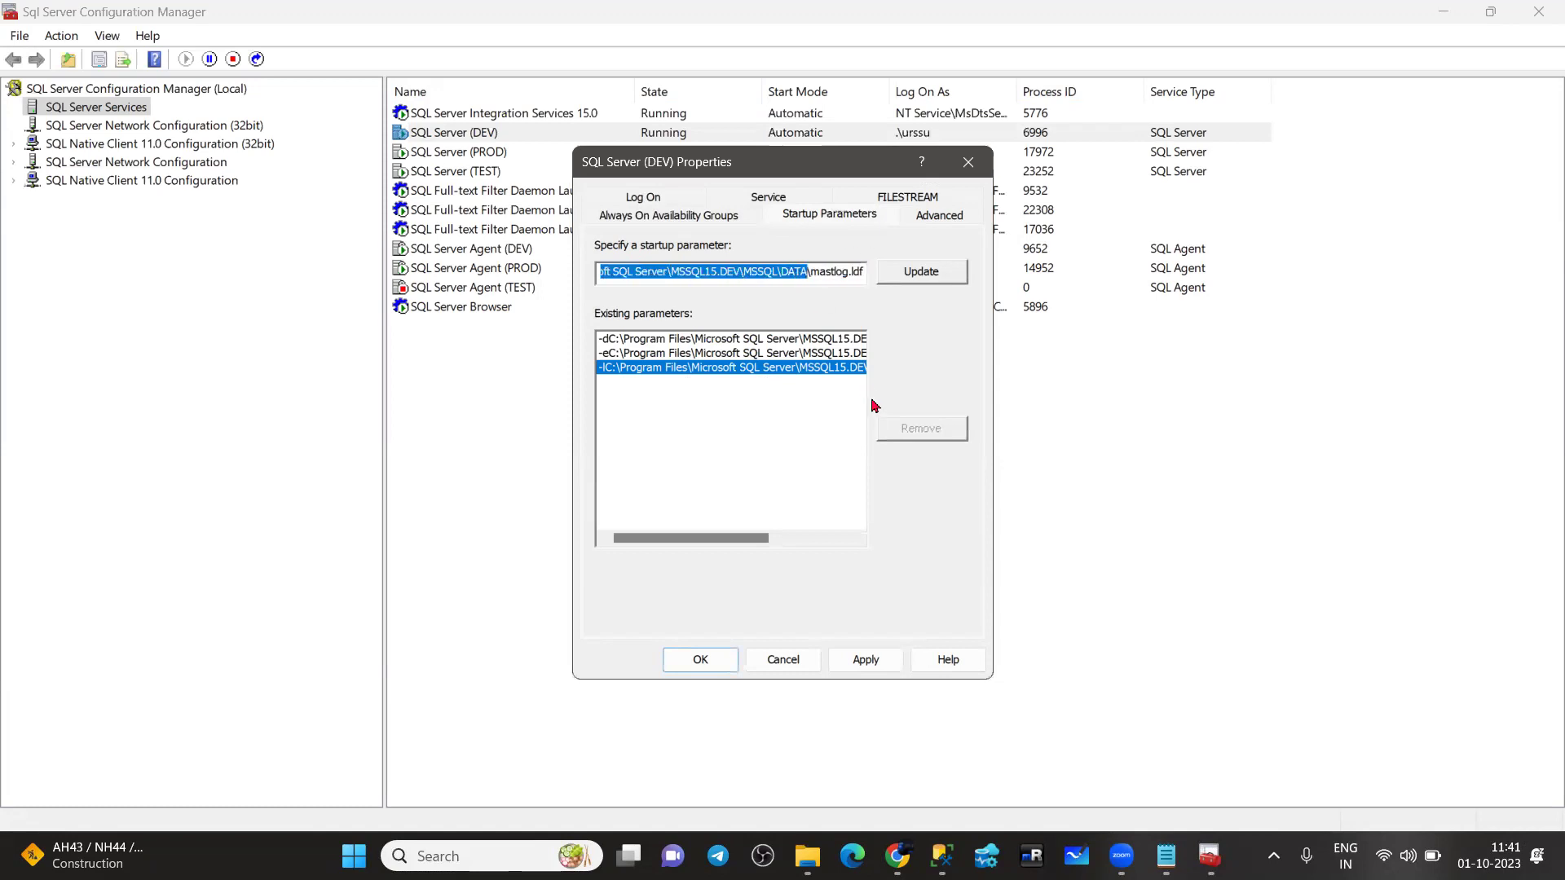
pyautogui.write('MSSQL\\LOG')
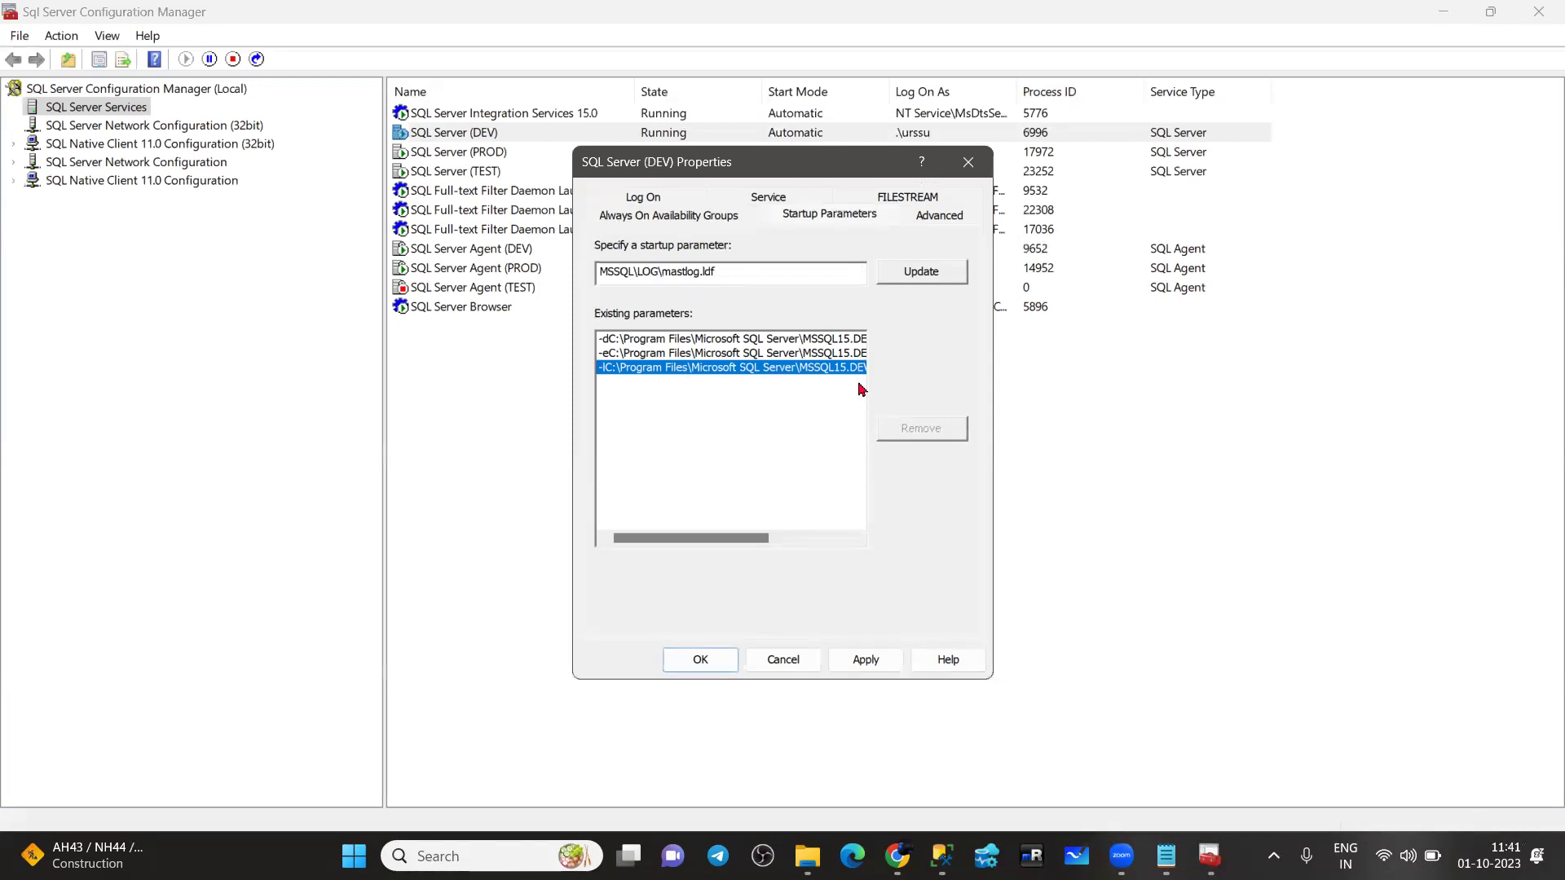
pyautogui.click(919, 273)
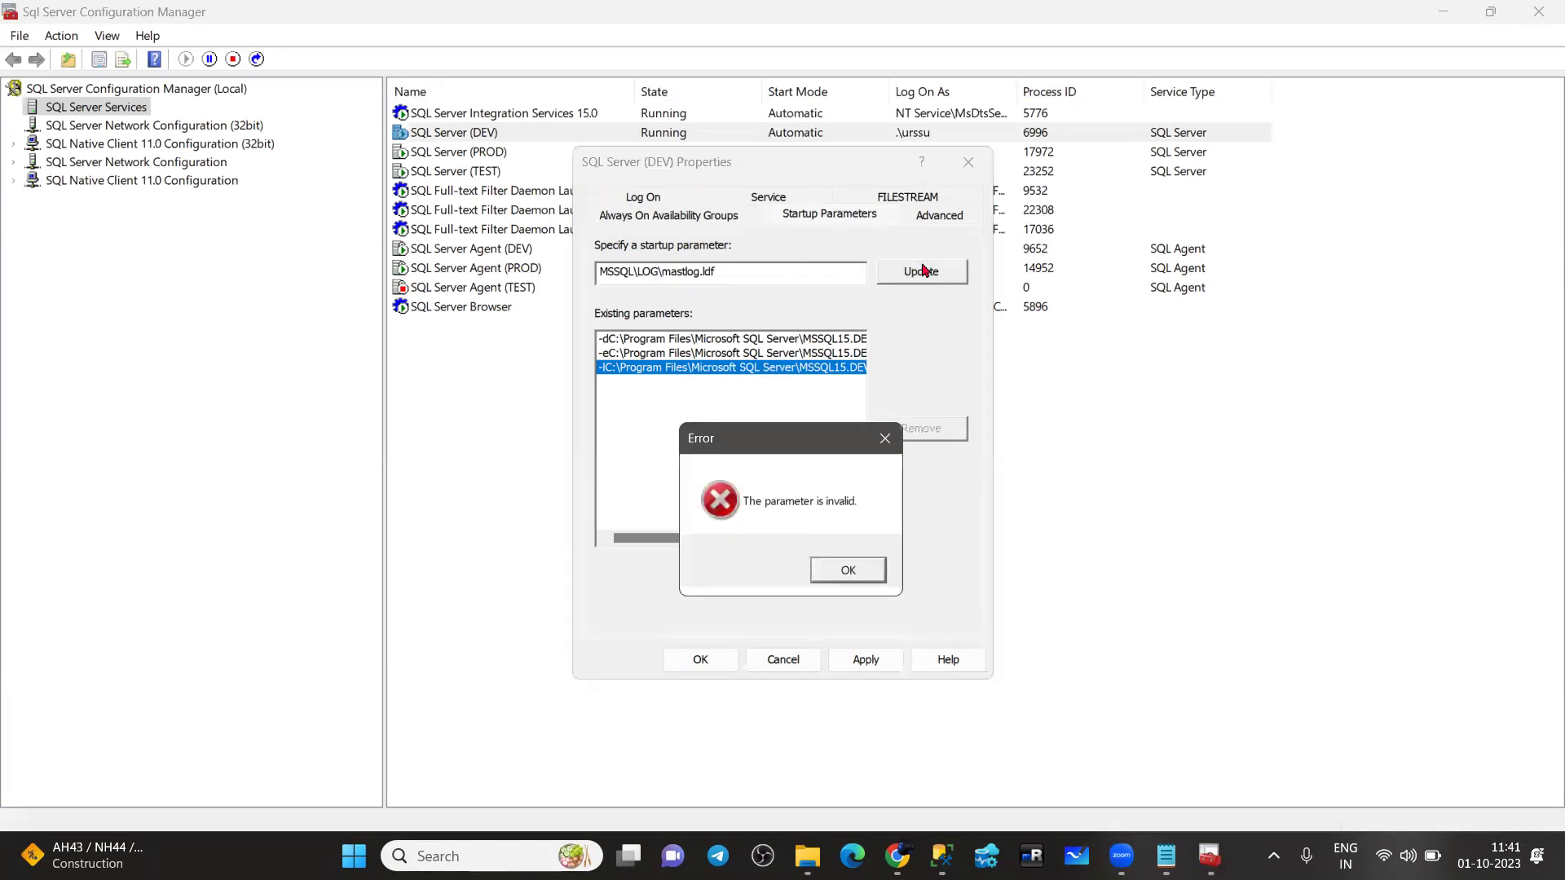
pyautogui.click(862, 571)
pyautogui.click(783, 660)
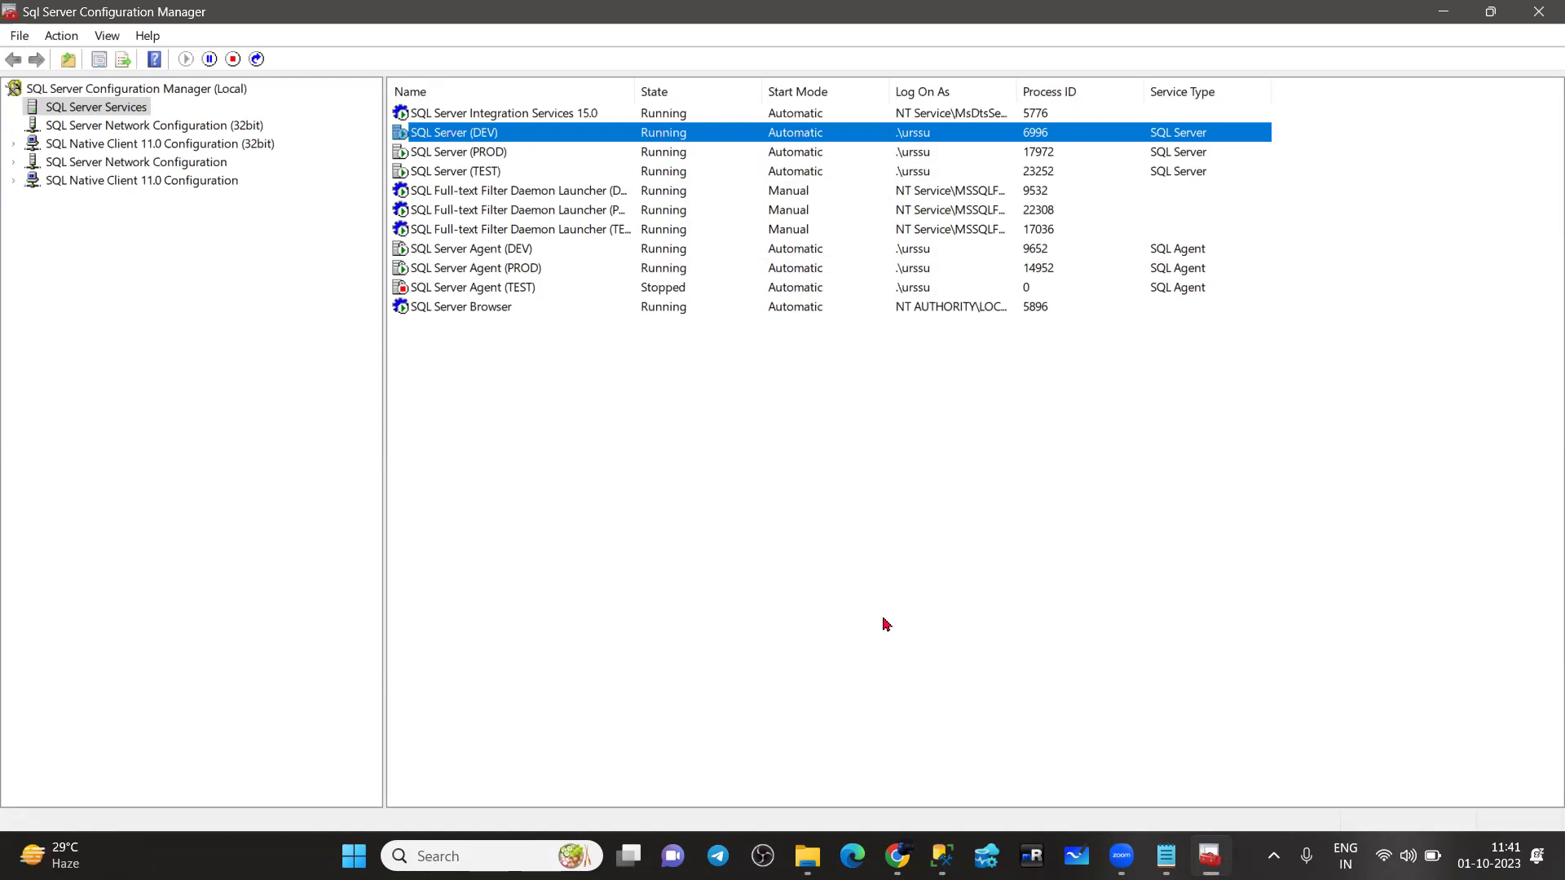
# Stop the SQL Server (DEV) service together with its dependent SQLAgent$DEV service and refresh the services list
pyautogui.rightClick(440, 135)
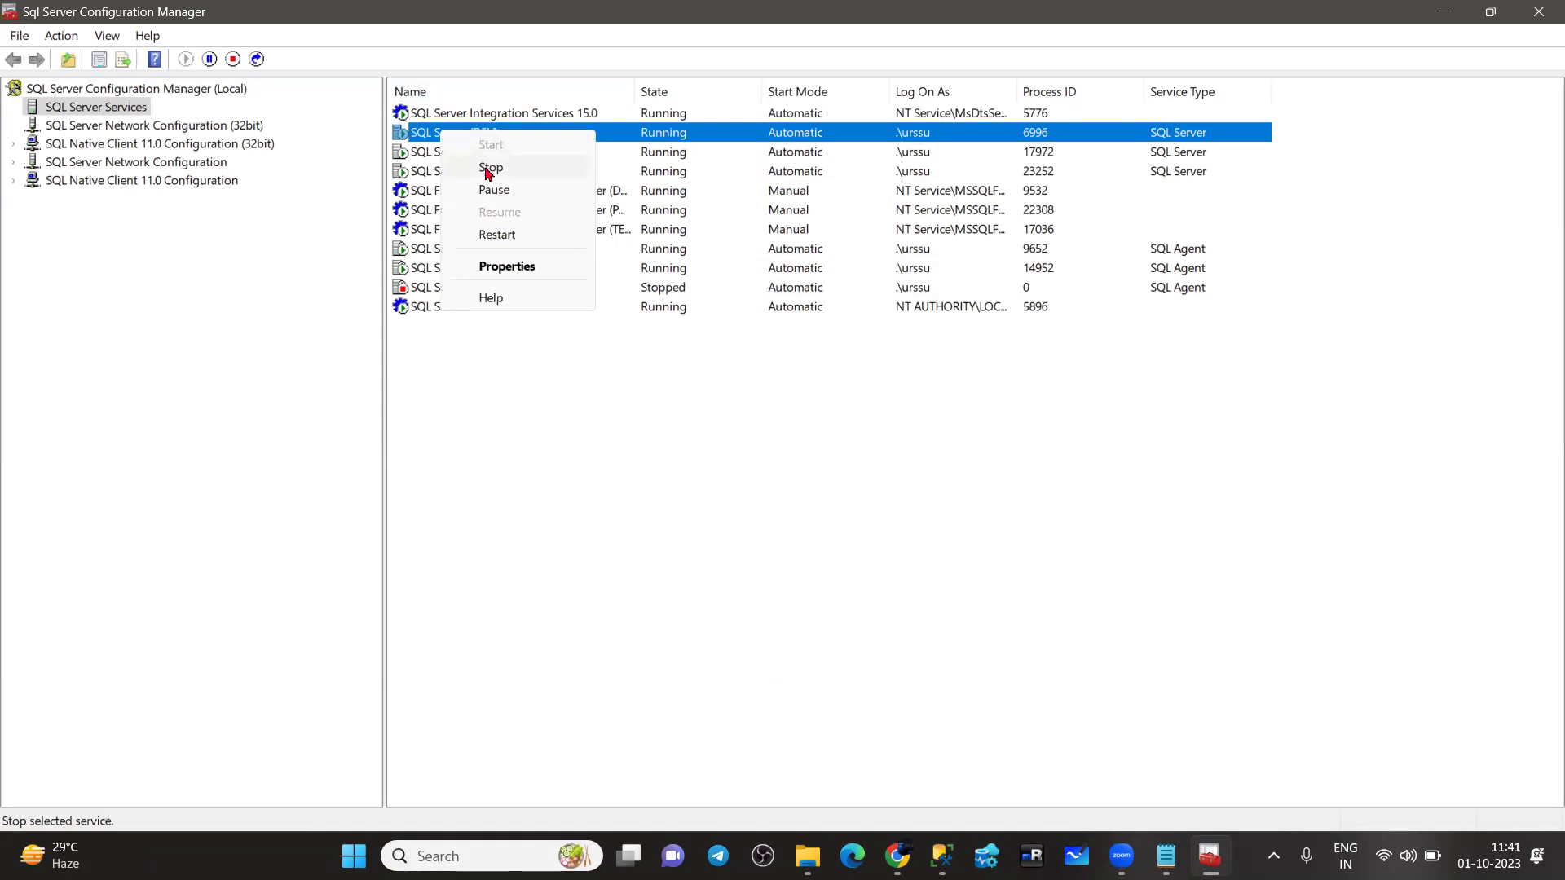
pyautogui.click(487, 167)
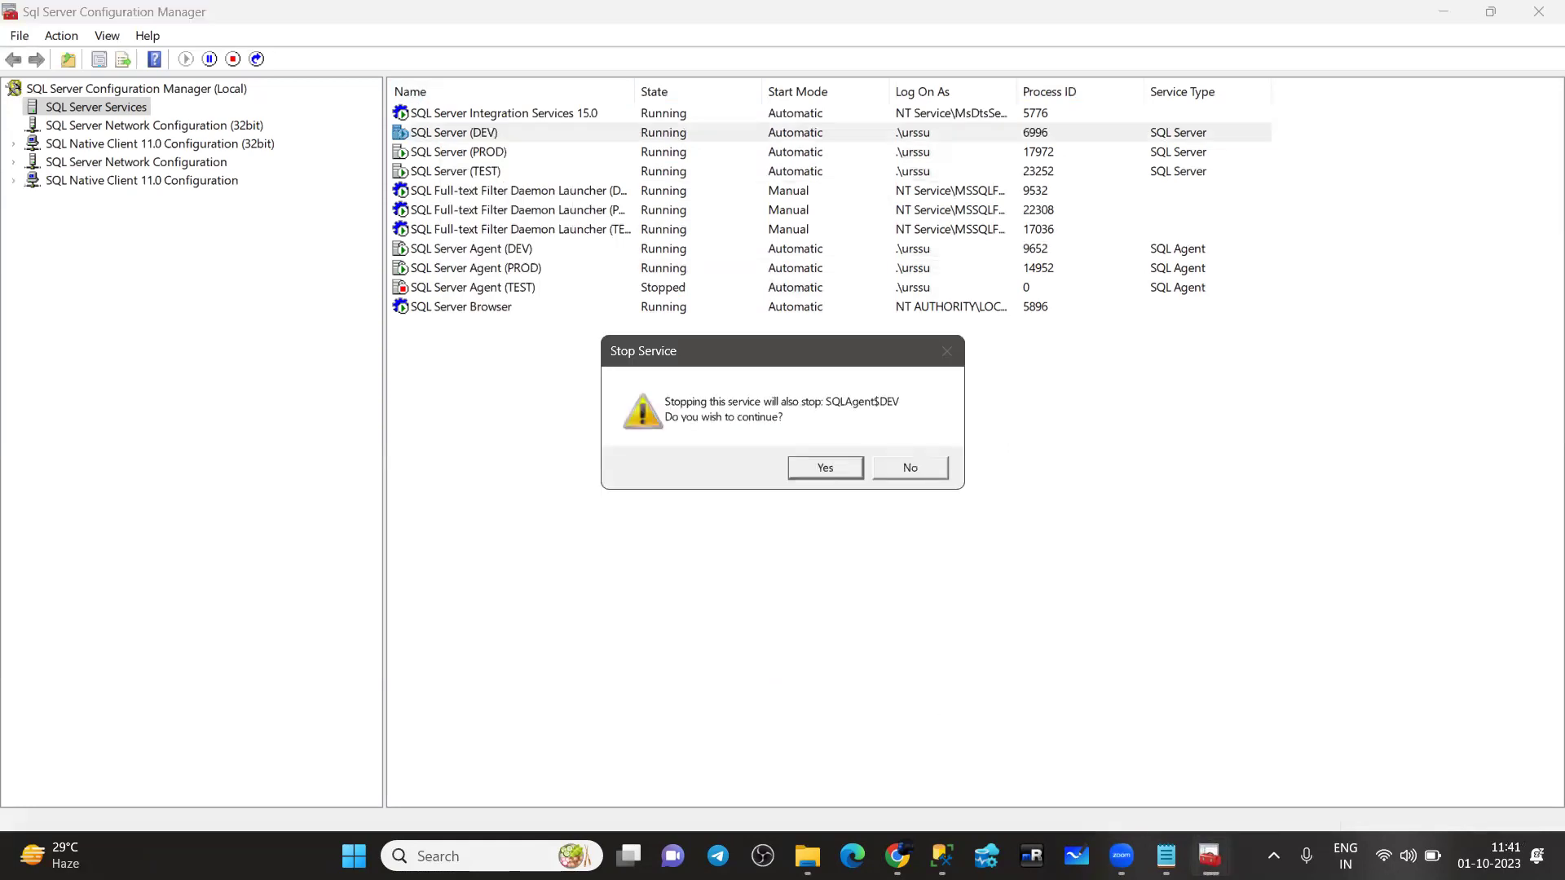
pyautogui.click(831, 471)
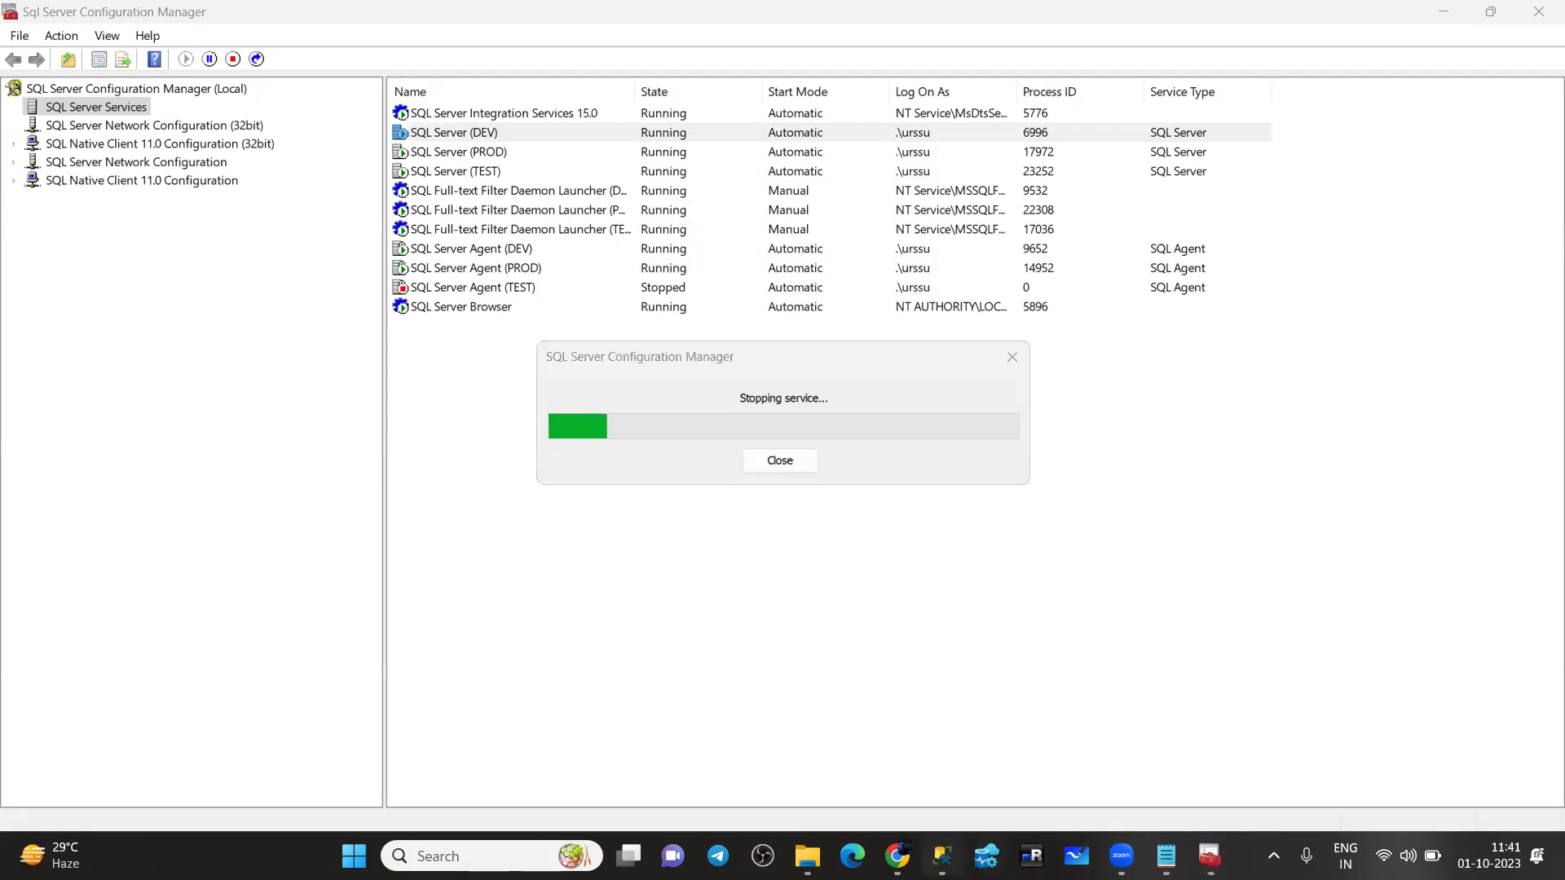
pyautogui.click(941, 855)
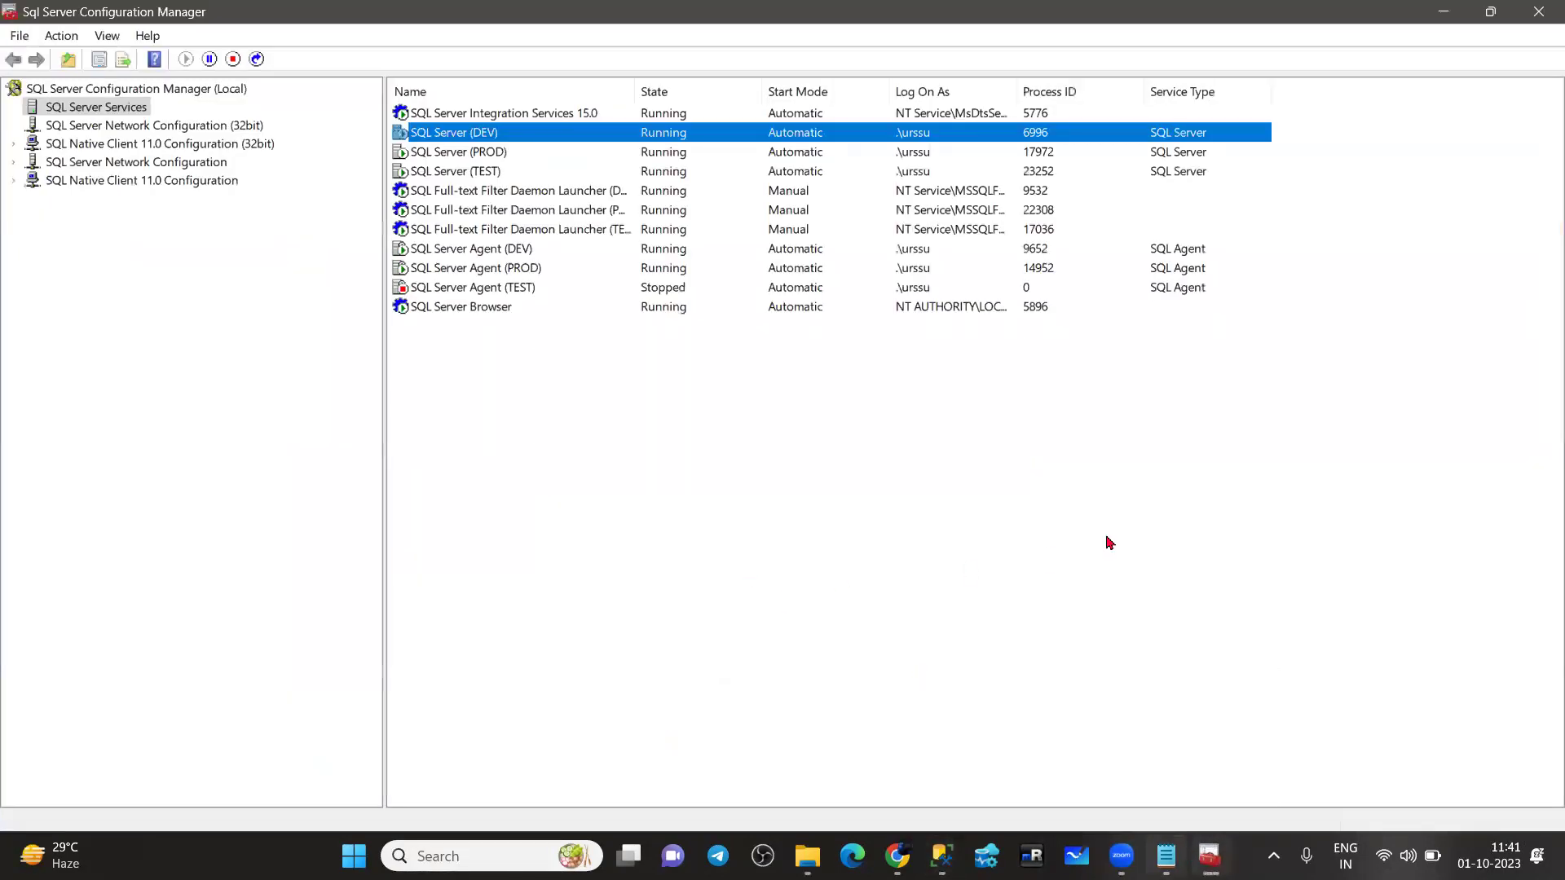
pyautogui.rightClick(750, 453)
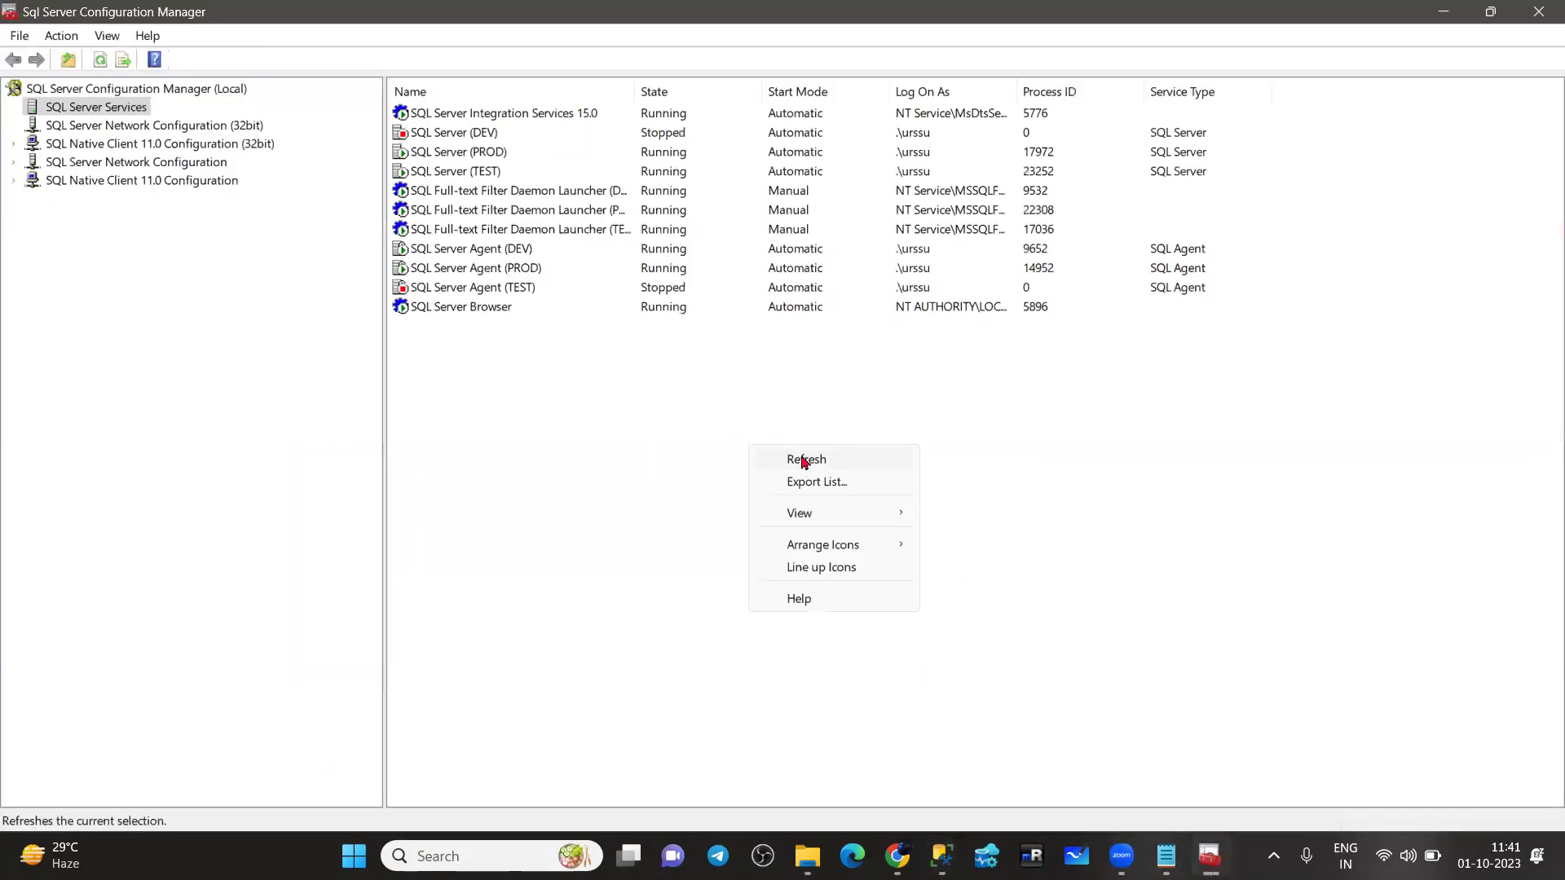
pyautogui.click(804, 461)
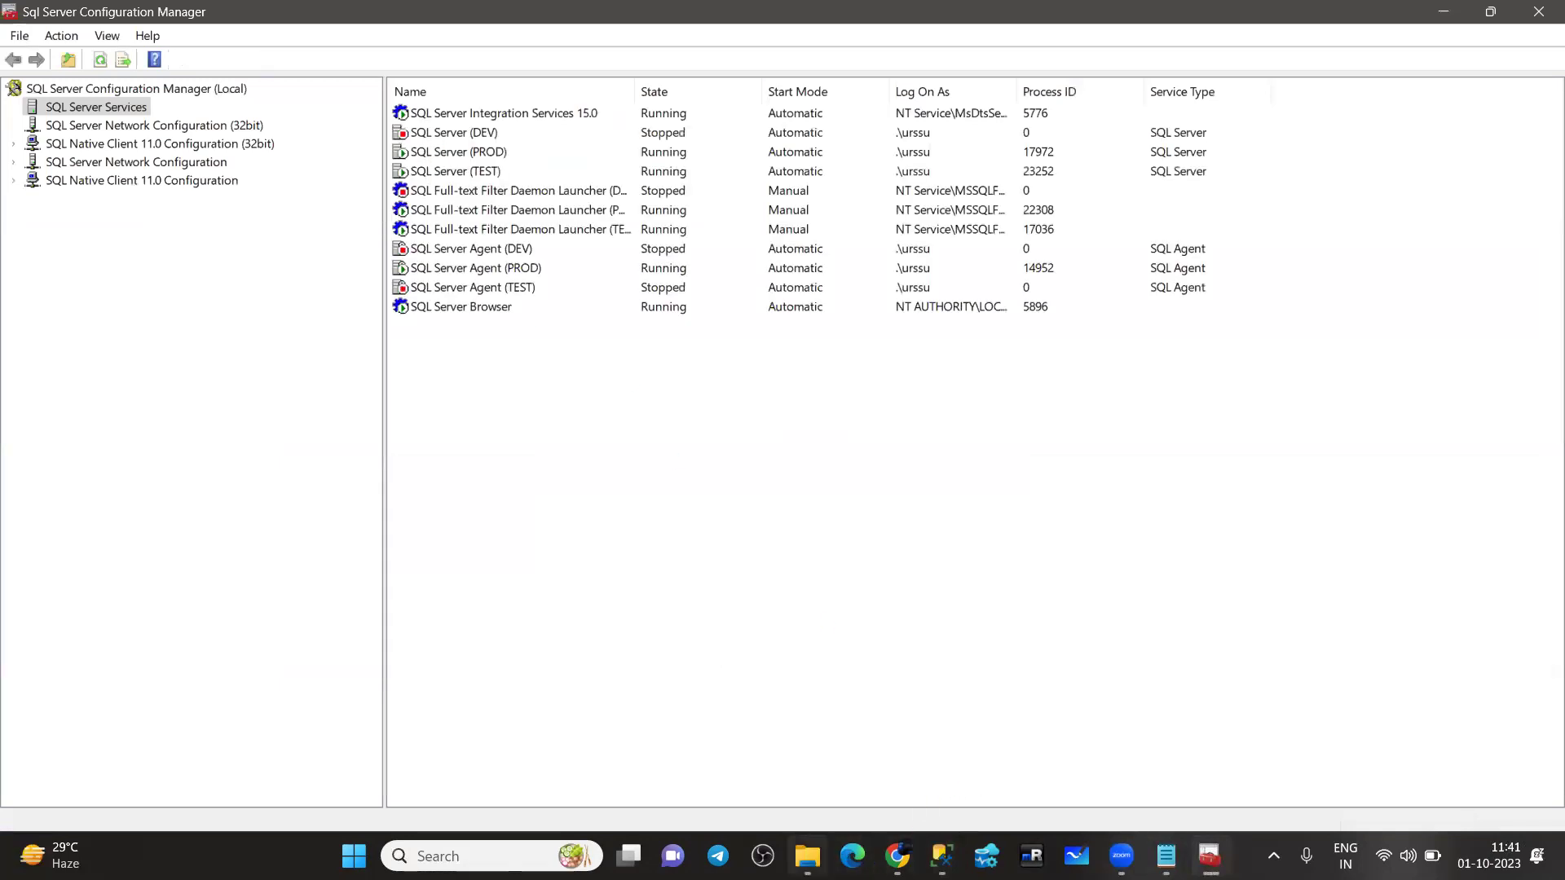
# Switch to File Explorer and open C:\Program Files\Microsoft SQL Server\MSSQL15.DEV\MSSQL\DATA
pyautogui.click(807, 856)
pyautogui.click(84, 746)
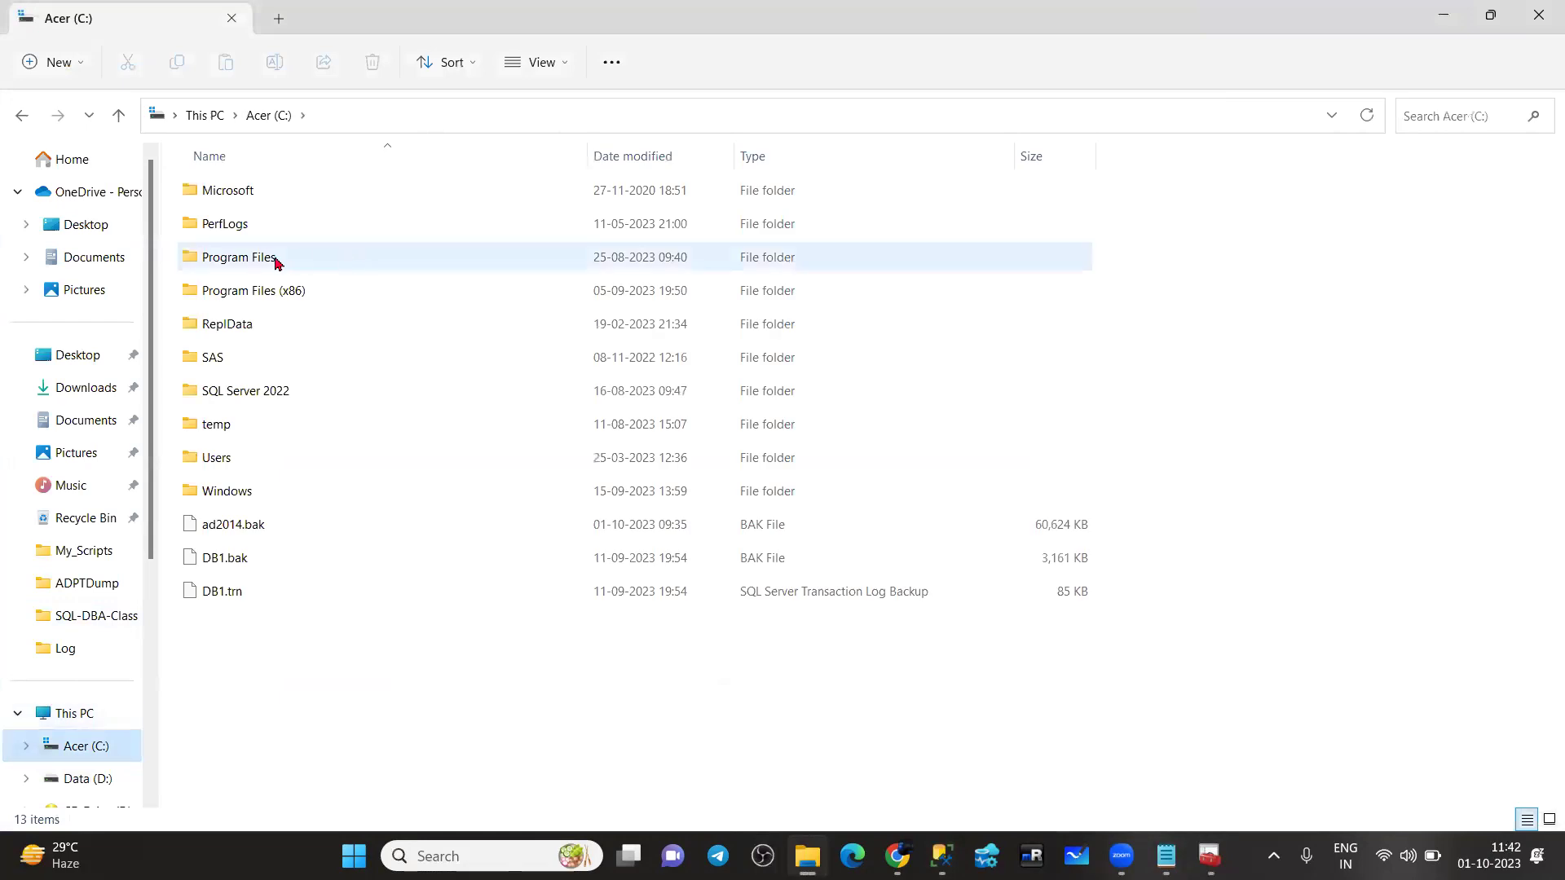
pyautogui.doubleClick(242, 260)
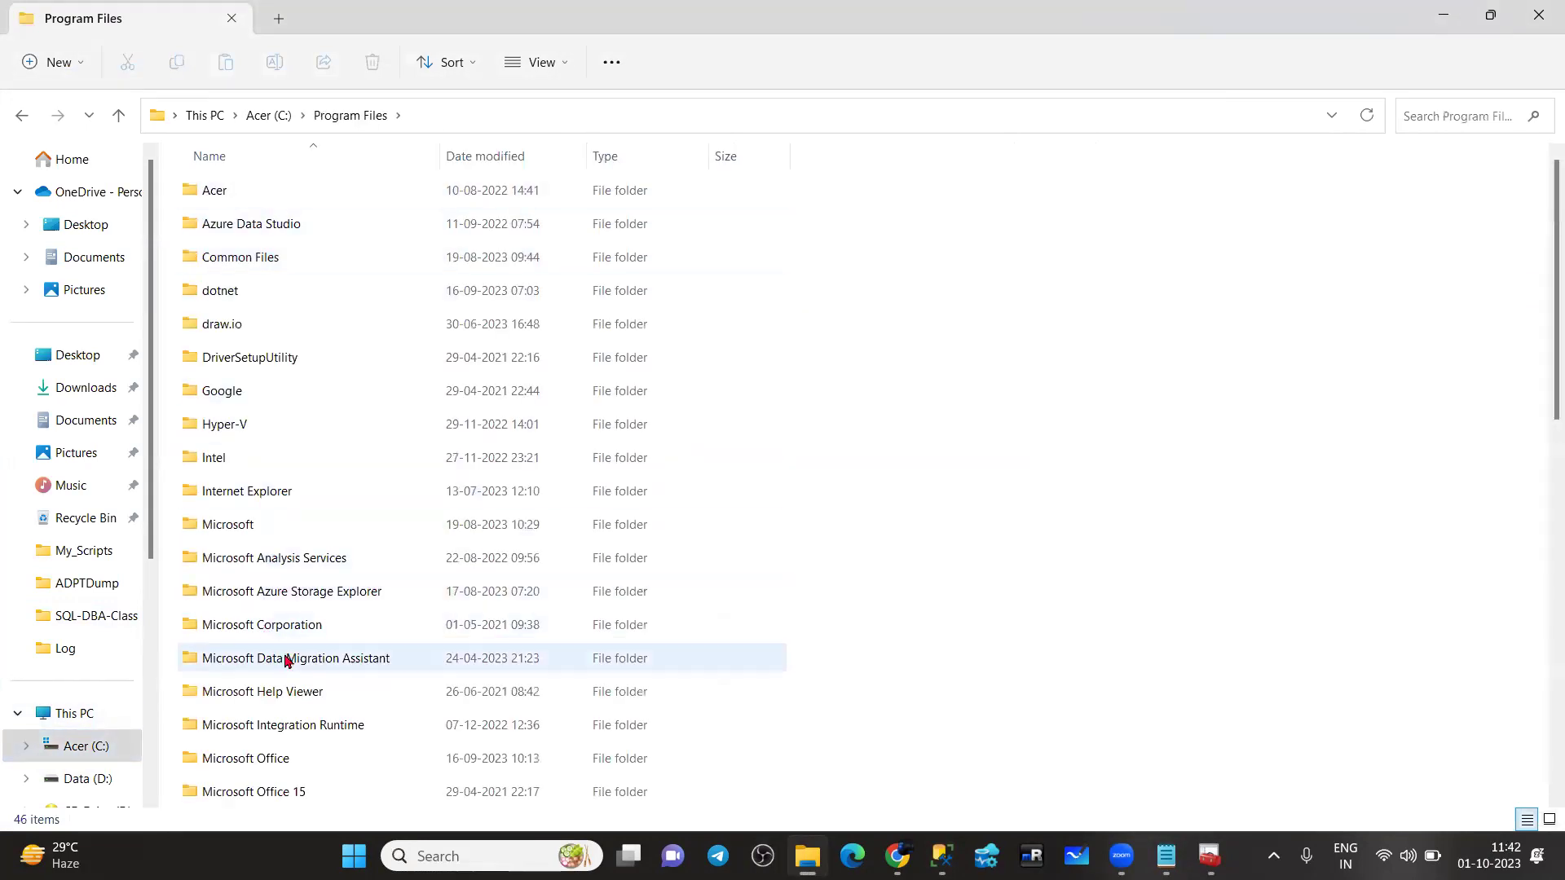
pyautogui.scroll(-2, 286, 657)
pyautogui.doubleClick(260, 693)
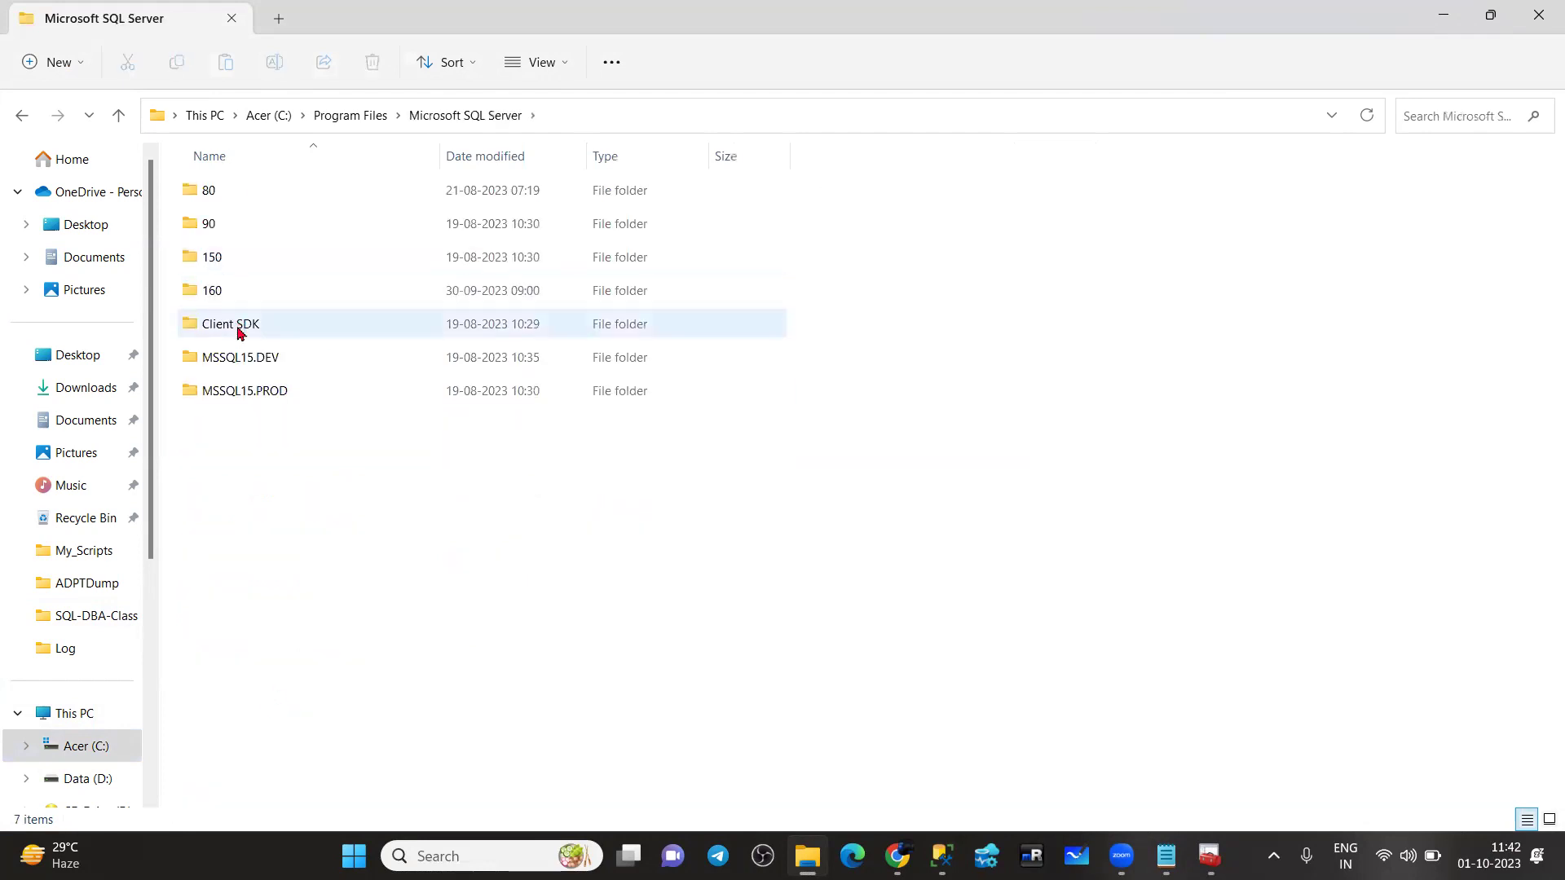
pyautogui.doubleClick(237, 357)
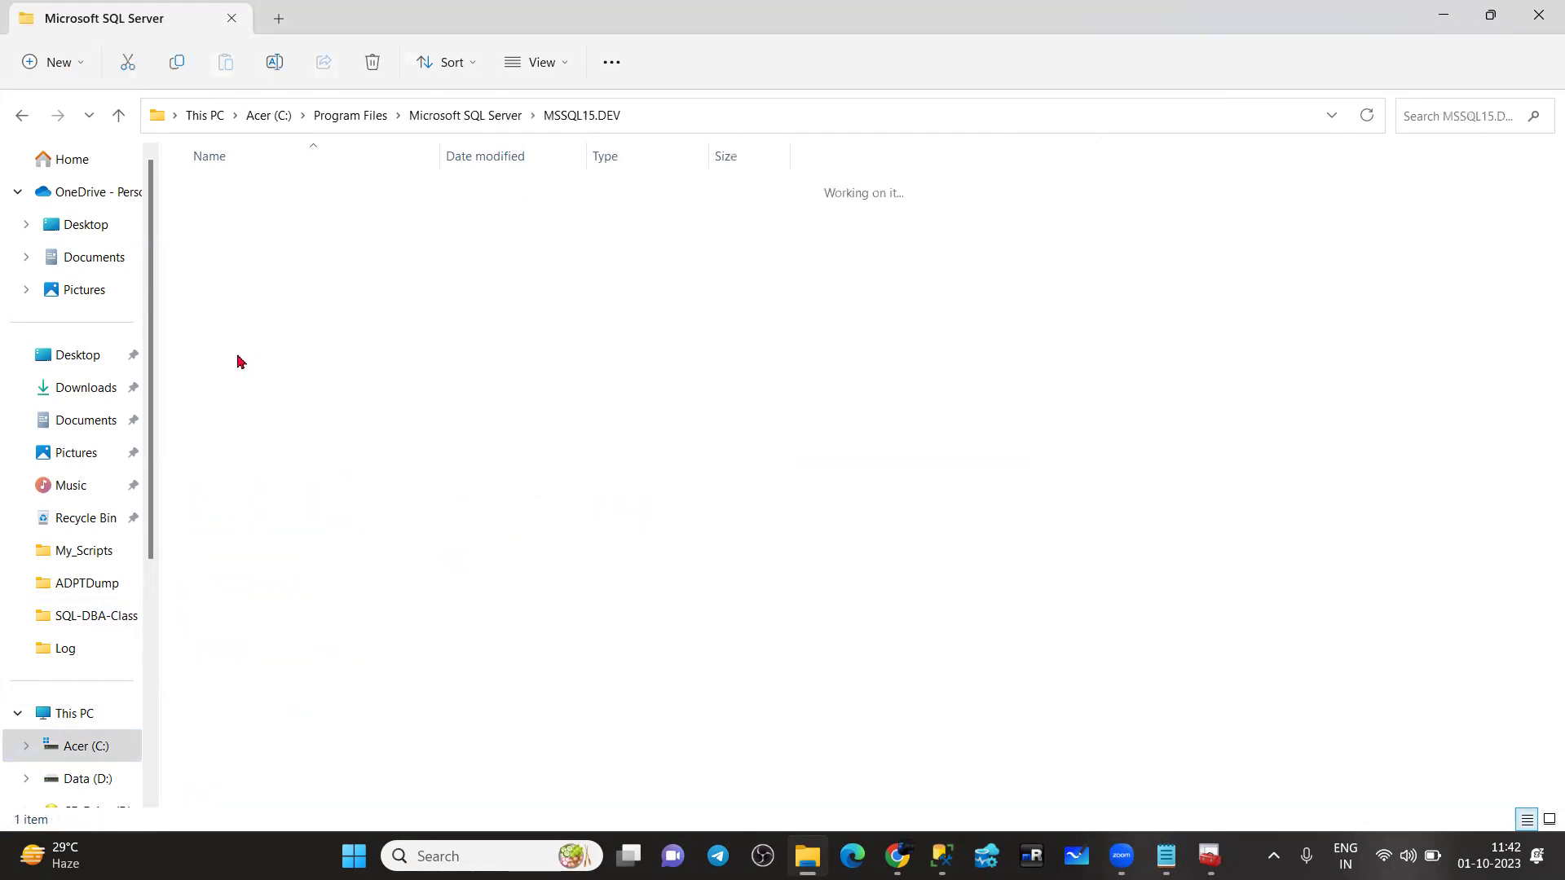
pyautogui.click(210, 192)
pyautogui.doubleClick(210, 192)
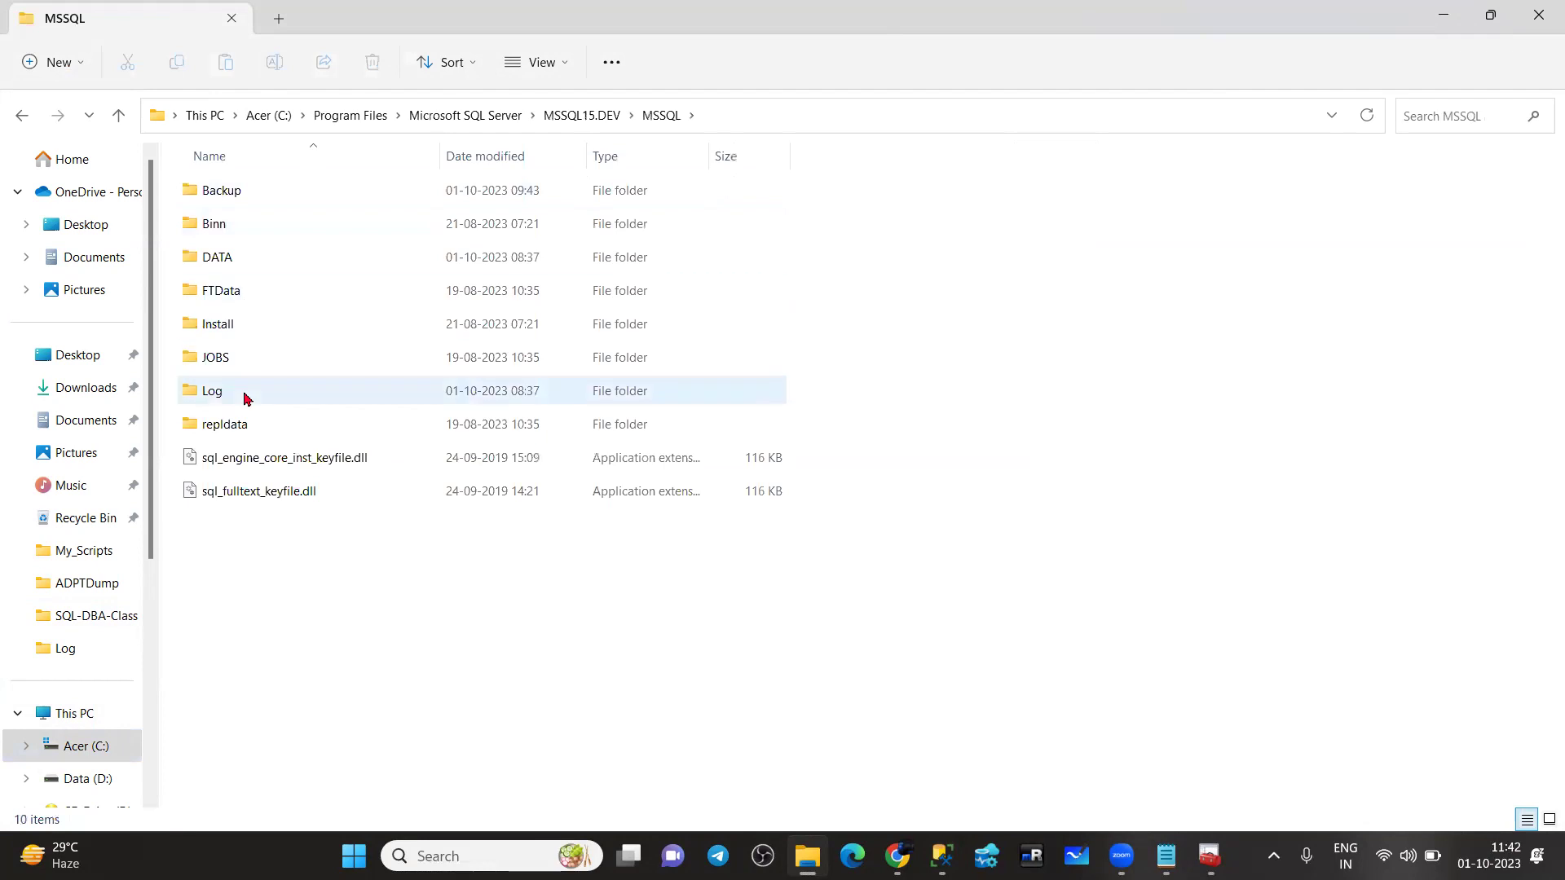
pyautogui.doubleClick(215, 262)
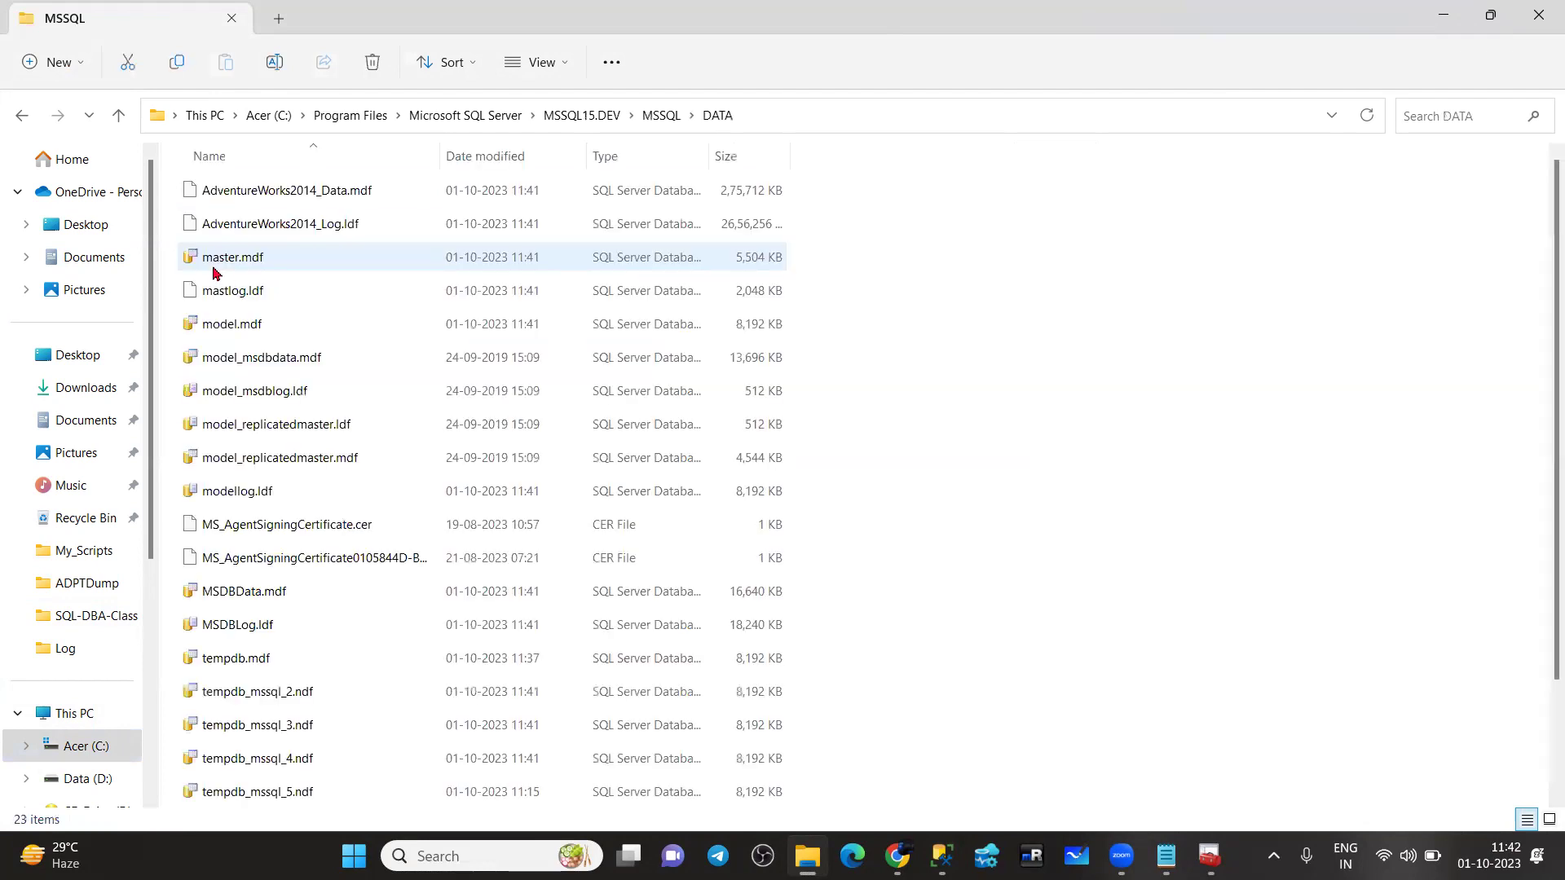
# Cut model.mdf, modellog.ldf, MSDBData.mdf, MSDBLog.ldf, templog.ldf and all the tempdb data files from the DATA folder
pyautogui.scroll(-2, 299, 288)
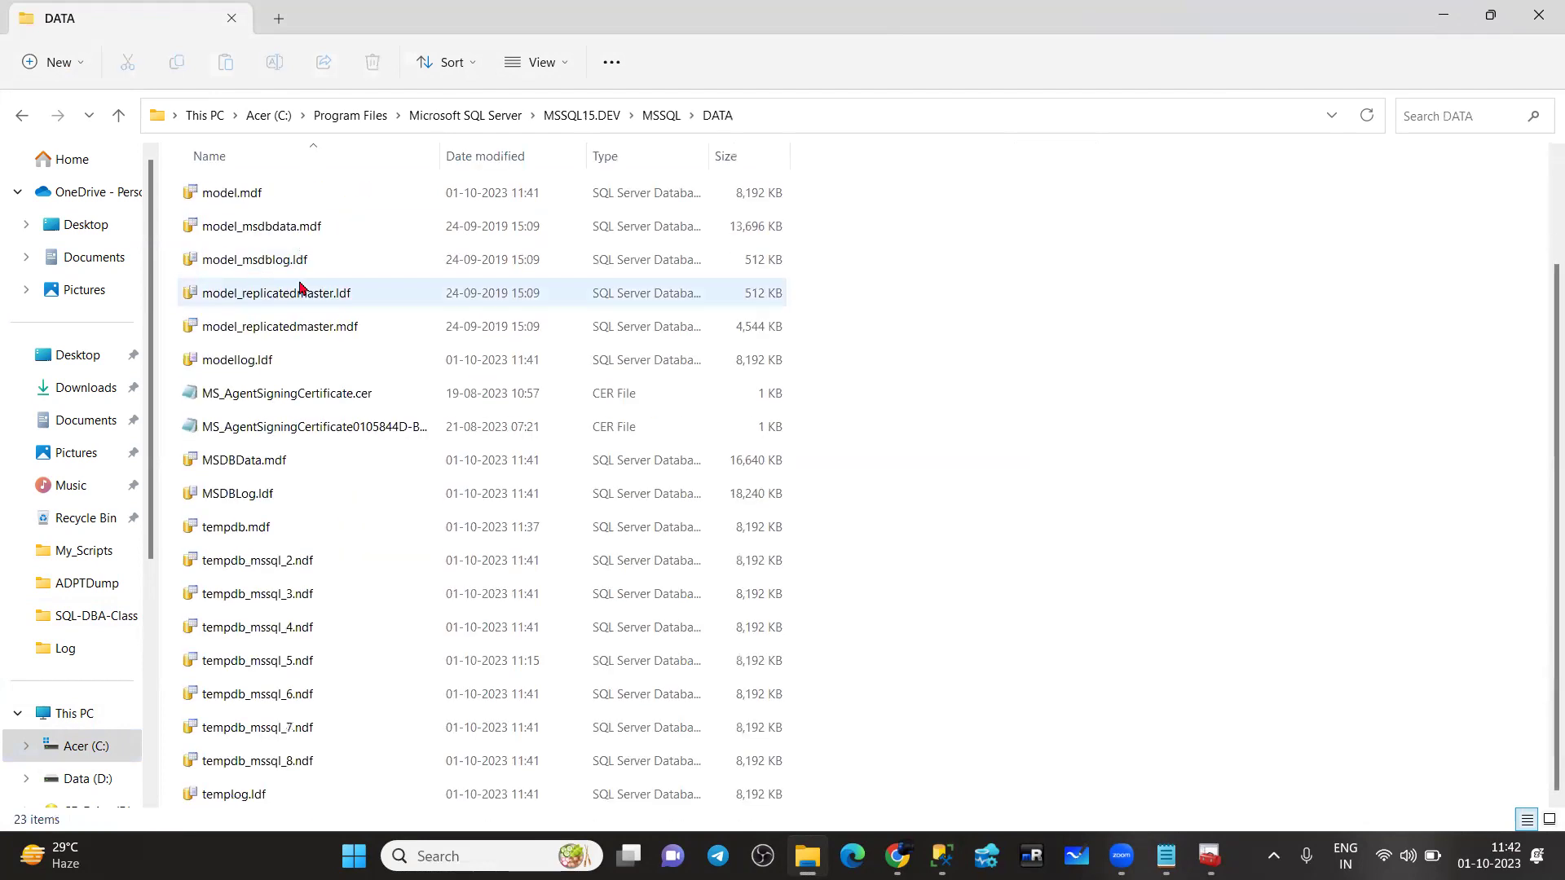
pyautogui.click(245, 799)
pyautogui.moveTo(232, 776); pyautogui.dragTo(232, 446)
pyautogui.scroll(1, 284, 365)
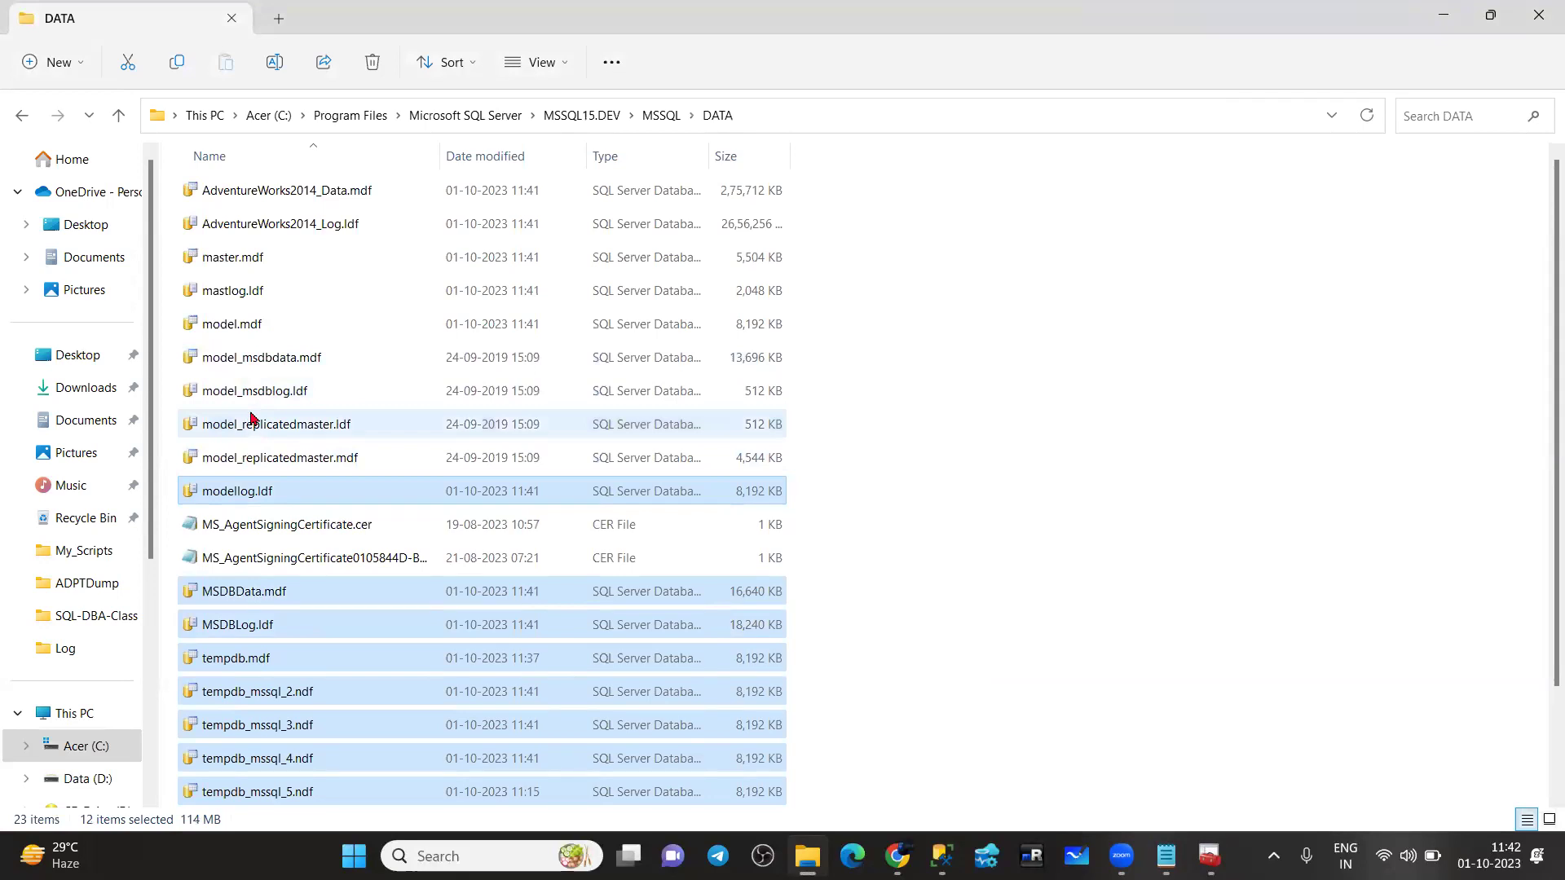
pyautogui.keyDown('ctrl'); pyautogui.click(242, 330); pyautogui.keyUp('ctrl')
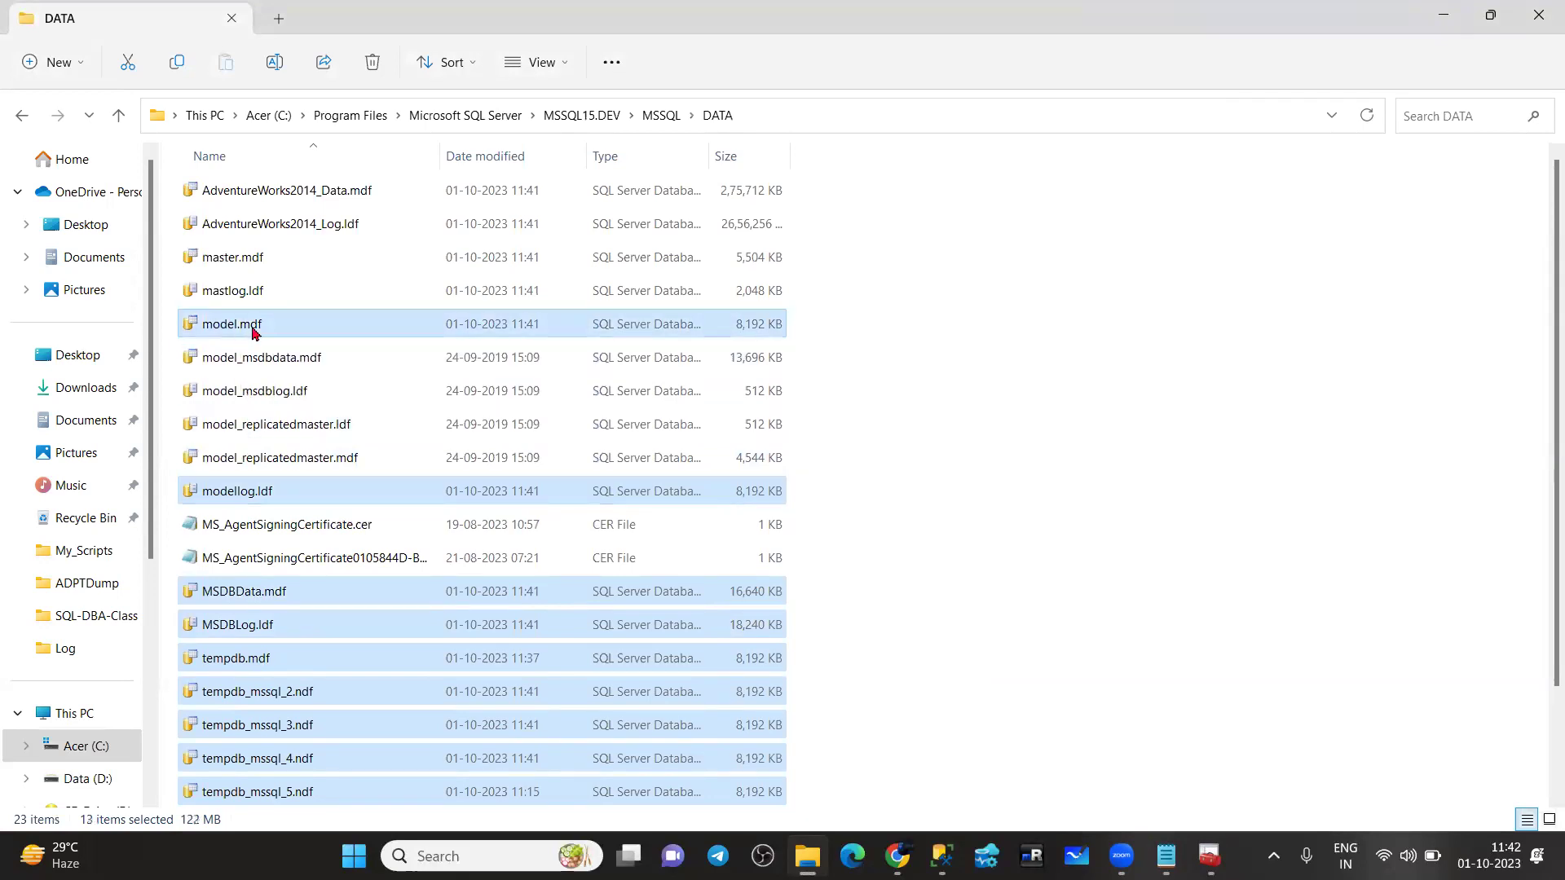
pyautogui.scroll(-2, 356, 477)
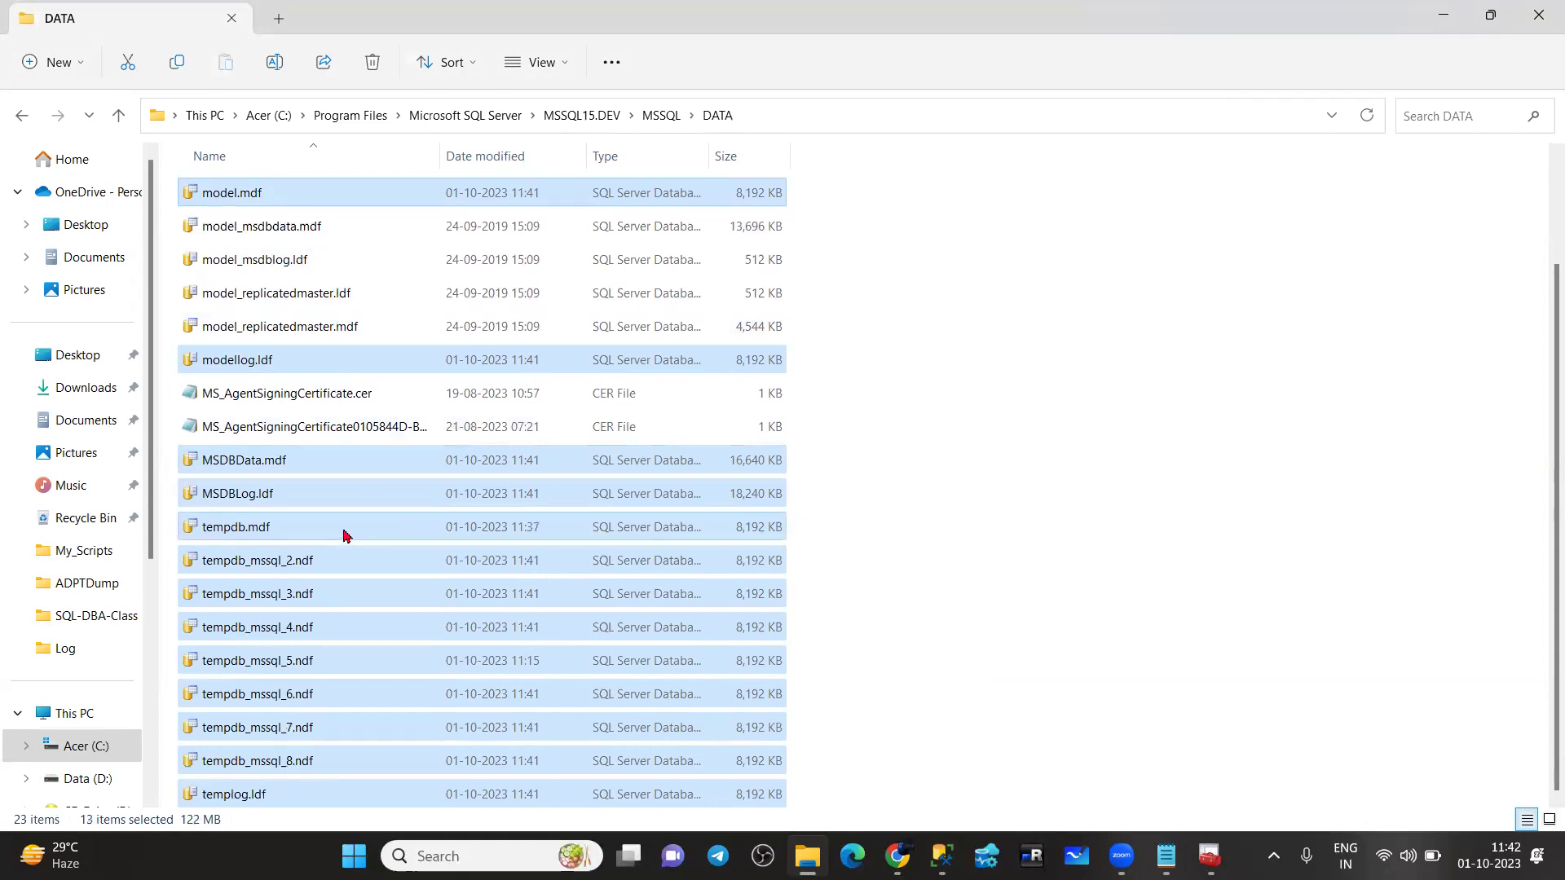
# Open the destination folder D:\VM-WorkSpace\DEV\MSSQL\DATA
pyautogui.click(96, 781)
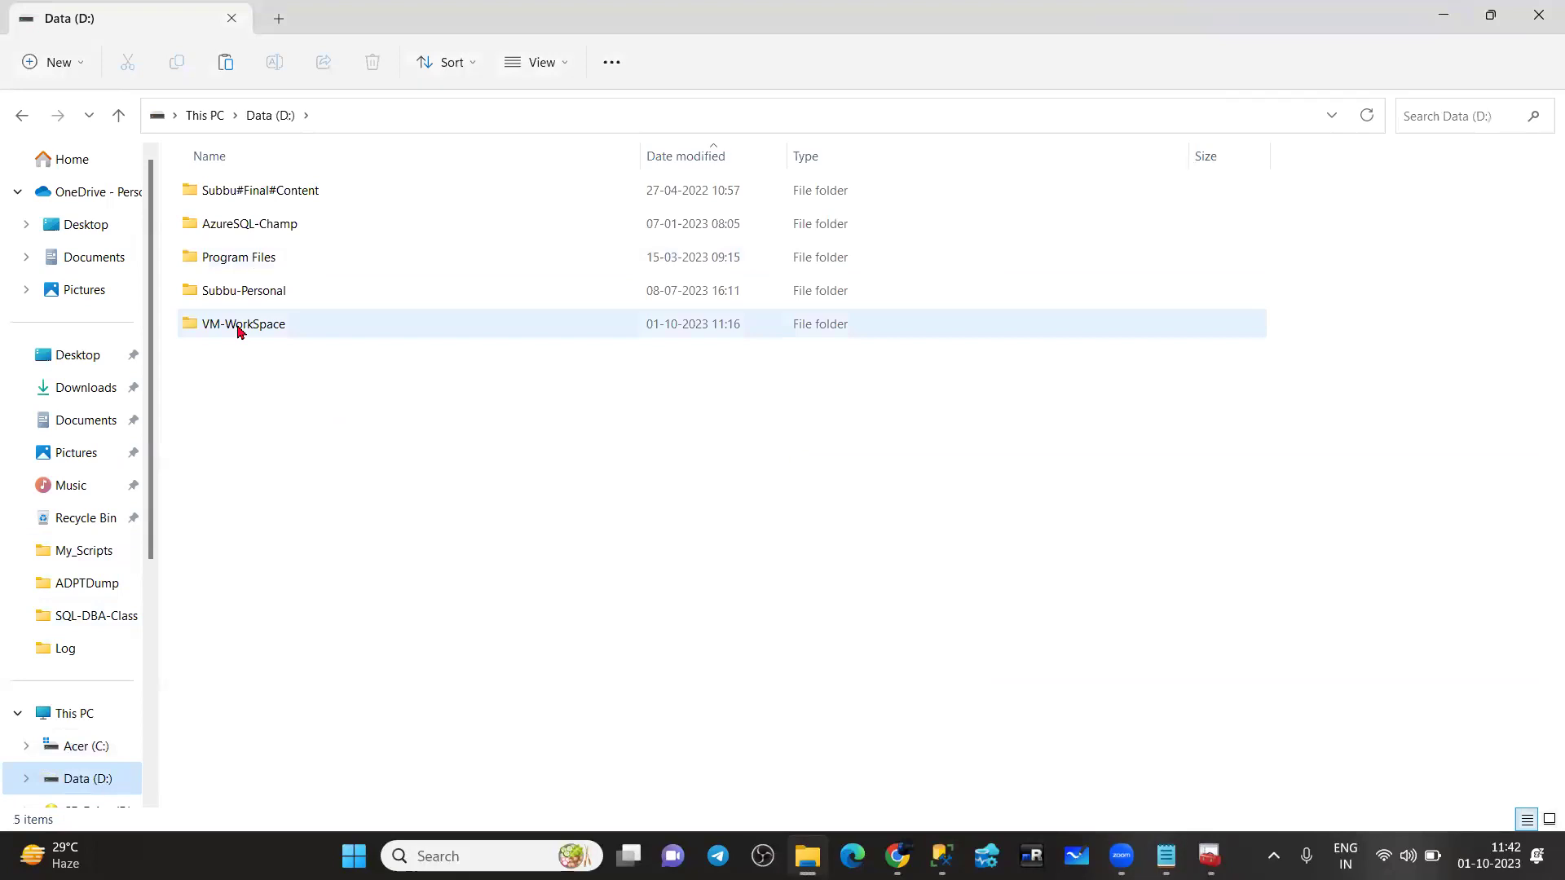
pyautogui.doubleClick(240, 326)
pyautogui.doubleClick(222, 195)
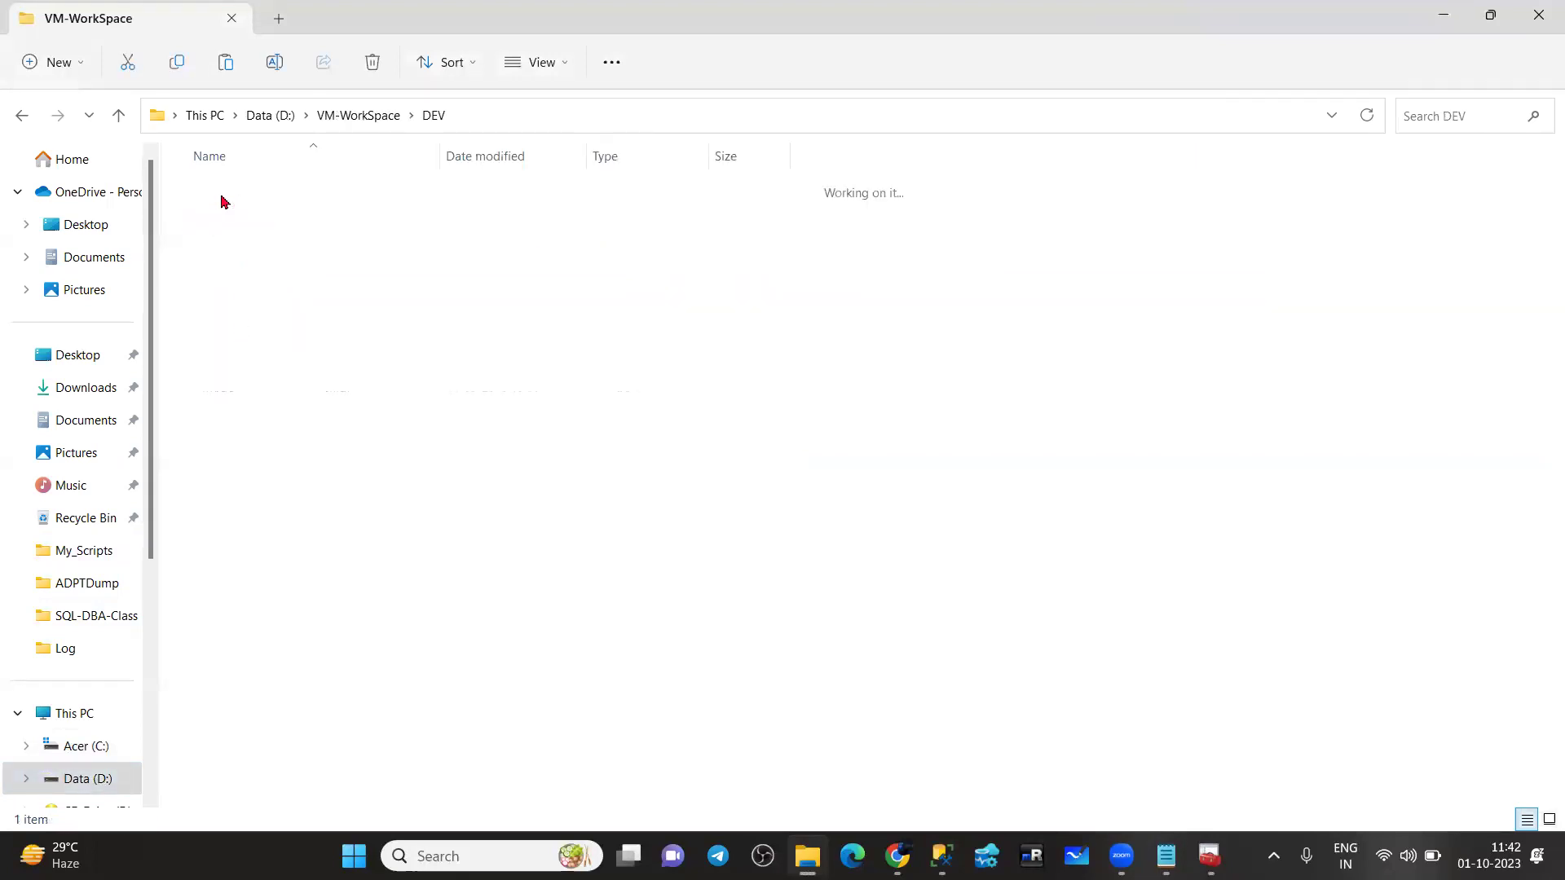
pyautogui.doubleClick(243, 198)
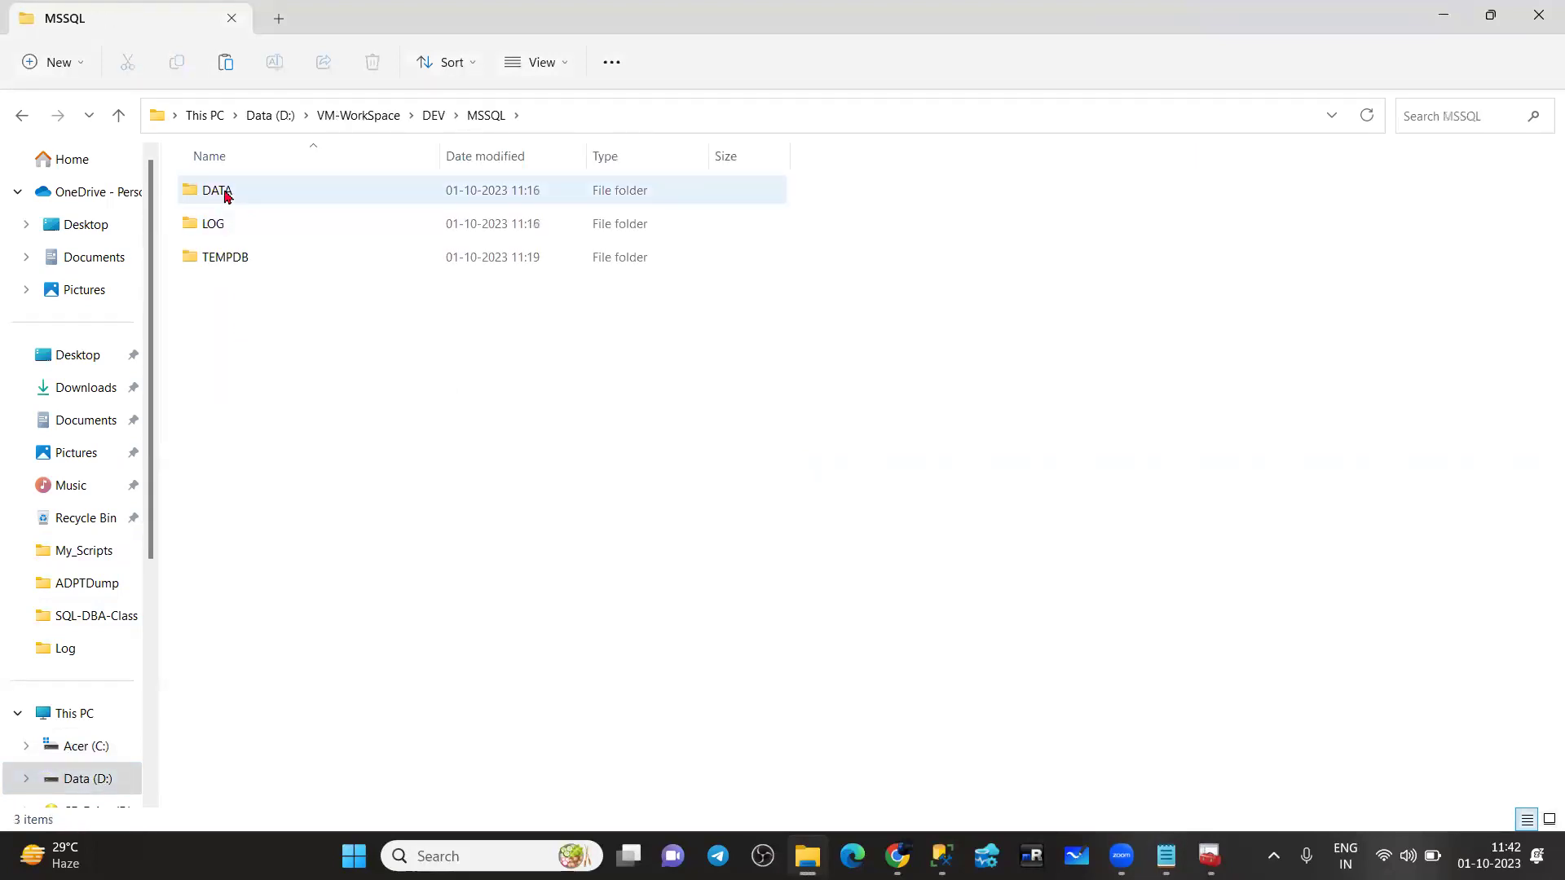
pyautogui.doubleClick(218, 193)
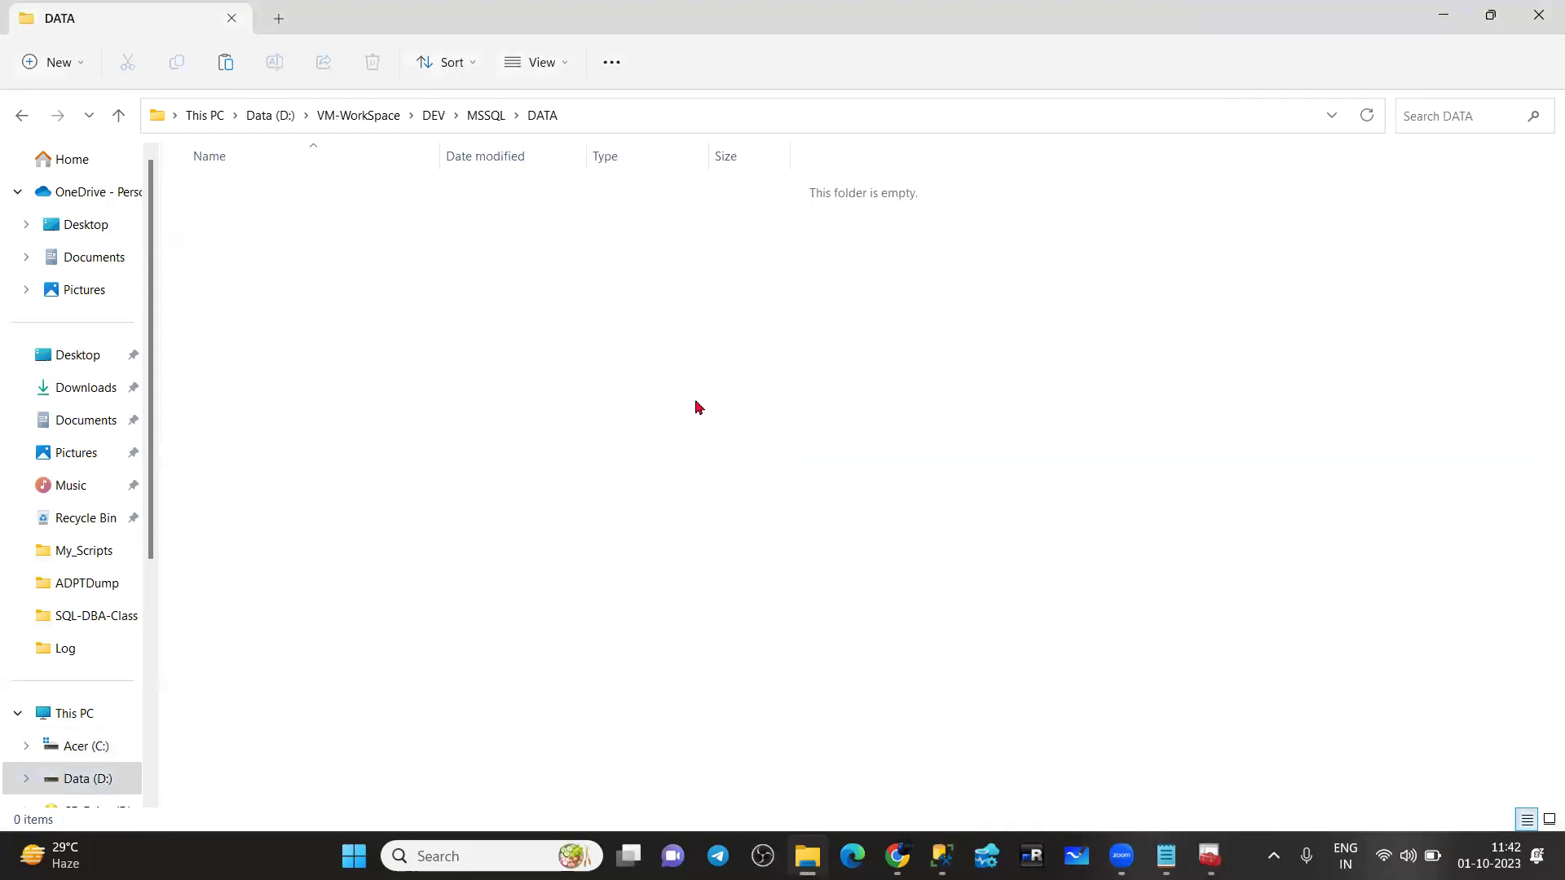
# Go back up the folder path and open D:\VM-WorkSpace\DEV\MSSQL\TEMPDB instead
pyautogui.click(437, 116)
pyautogui.click(388, 118)
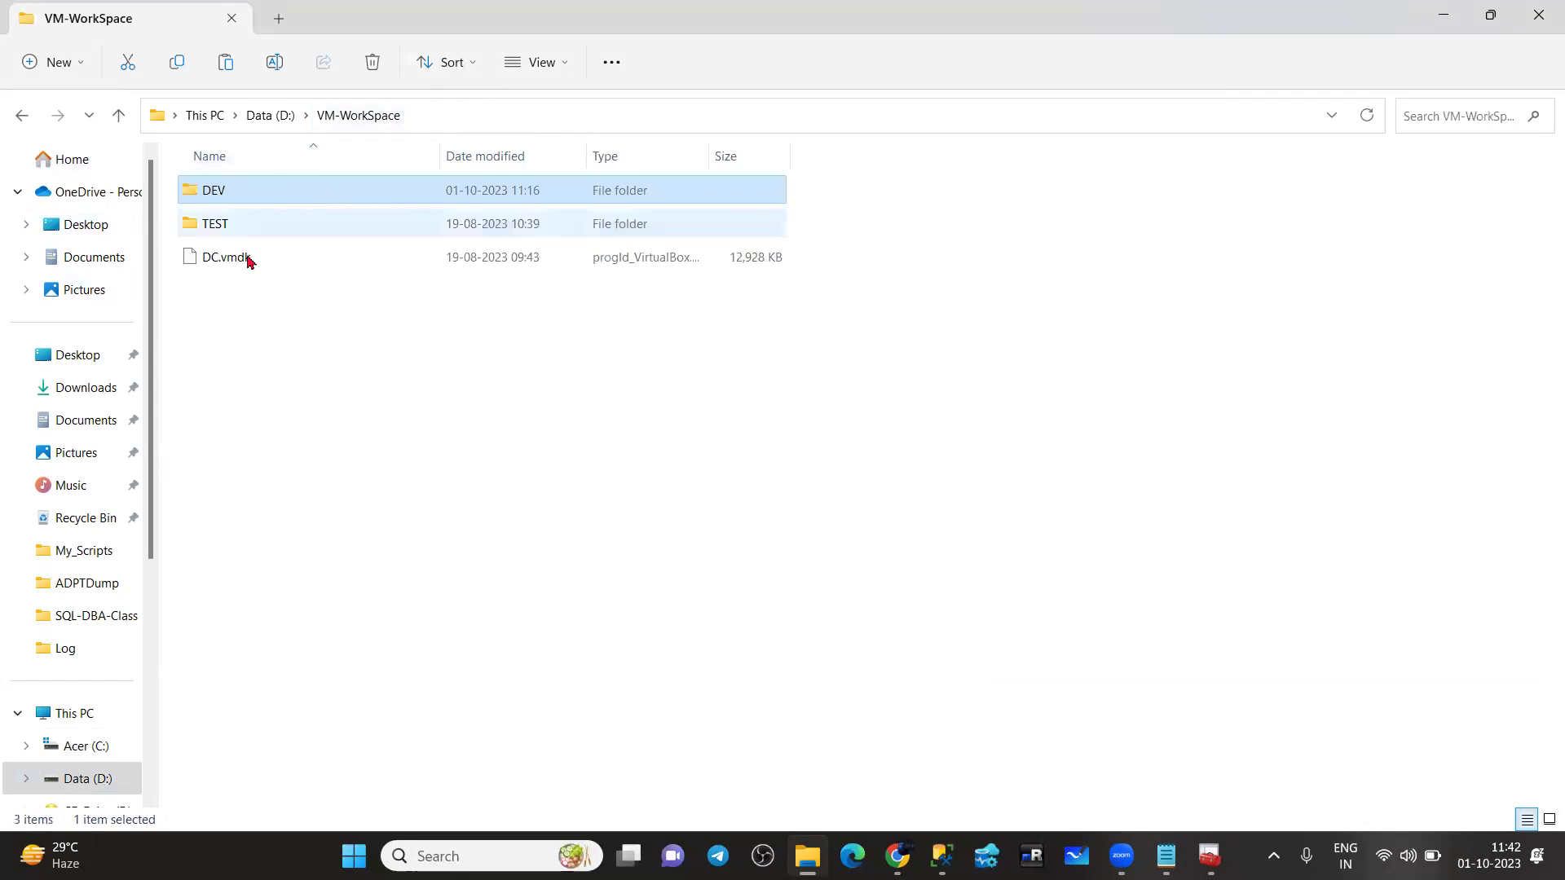
pyautogui.doubleClick(217, 225)
pyautogui.click(355, 115)
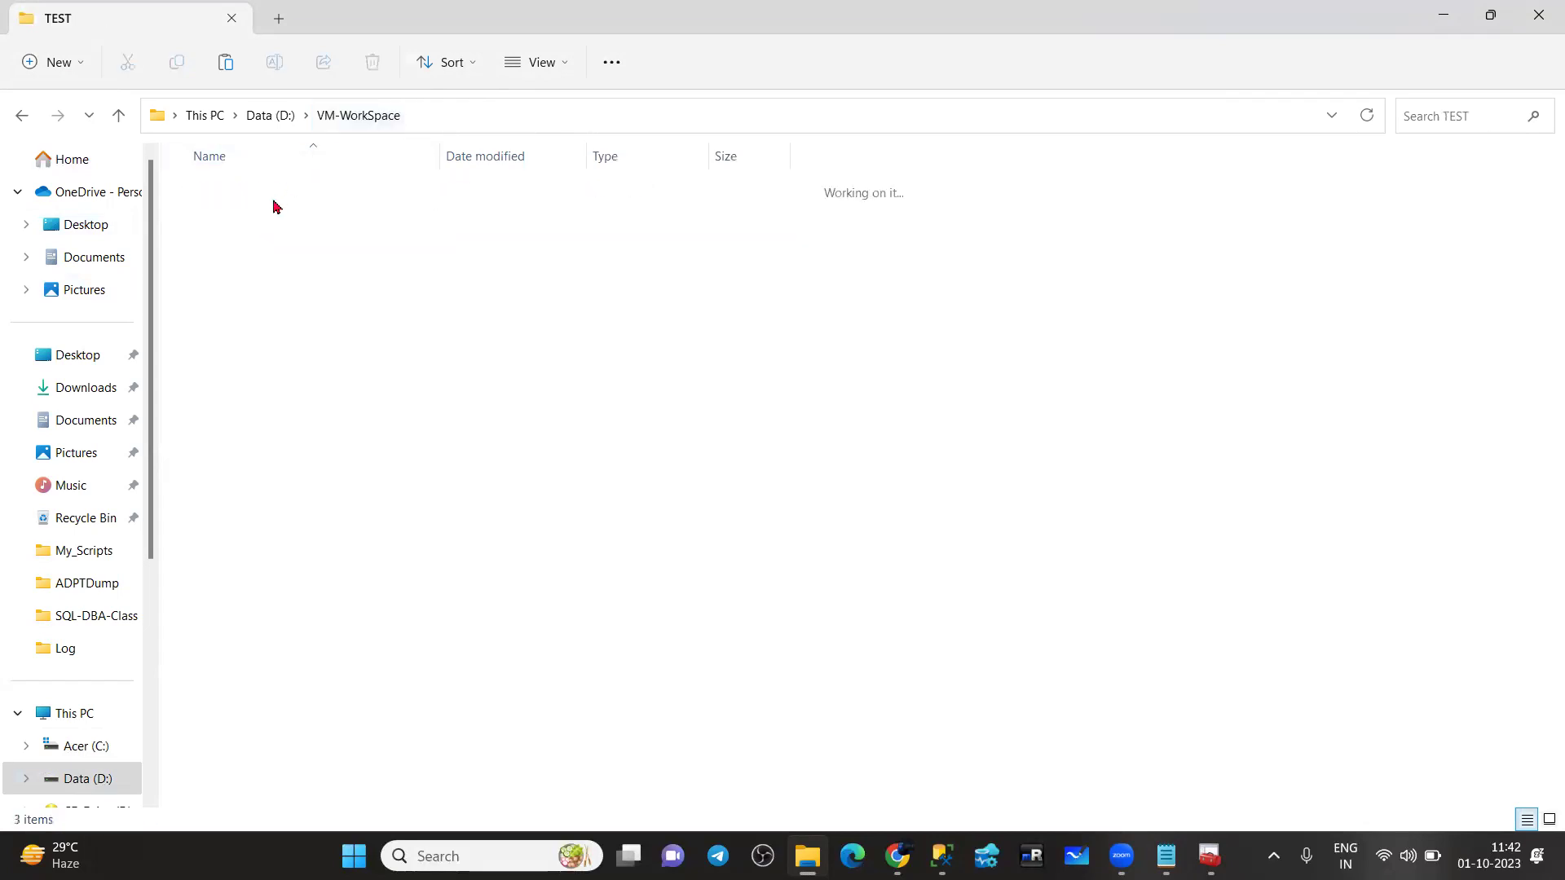
pyautogui.doubleClick(228, 191)
pyautogui.click(210, 198)
pyautogui.doubleClick(210, 198)
pyautogui.doubleClick(237, 252)
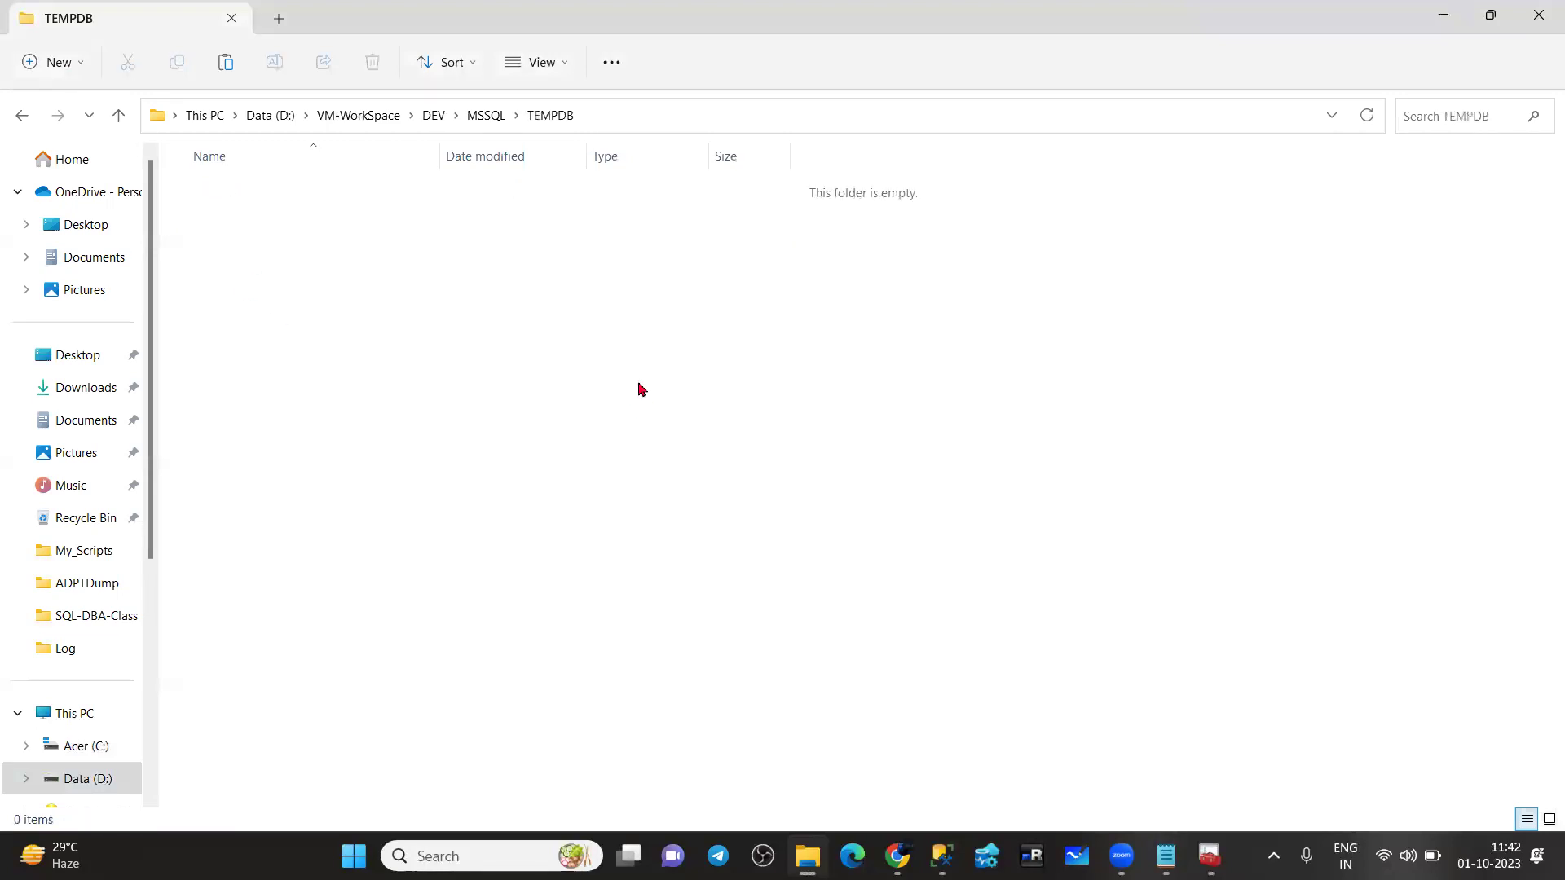
# Paste the cut database files into the TEMPDB folder, granting administrator permission for all current items
pyautogui.hotkey('ctrl', 'v')
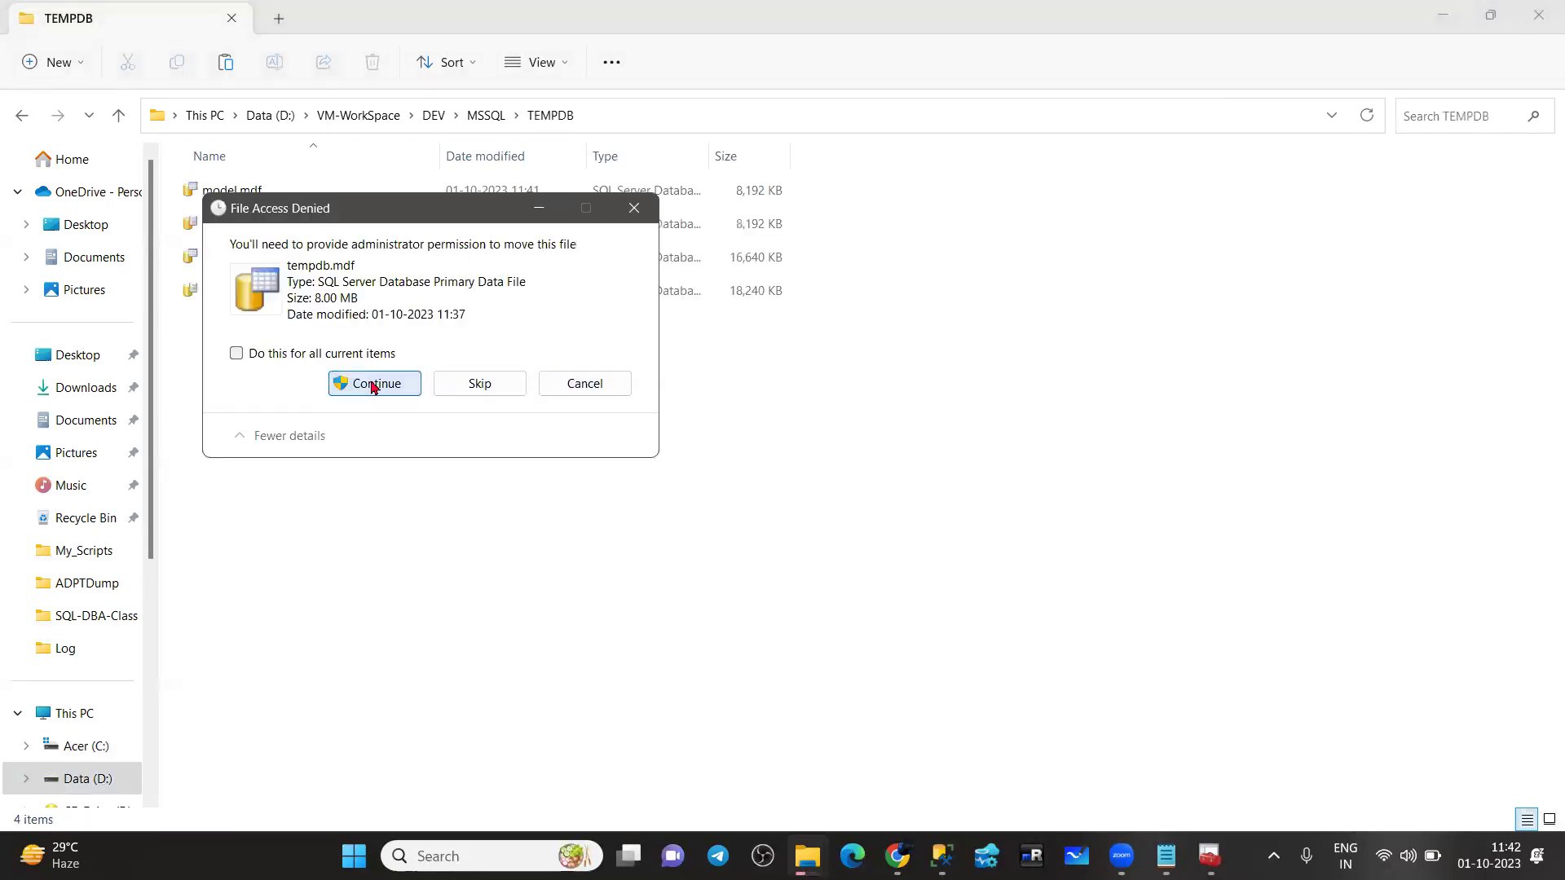
pyautogui.click(373, 383)
pyautogui.click(374, 385)
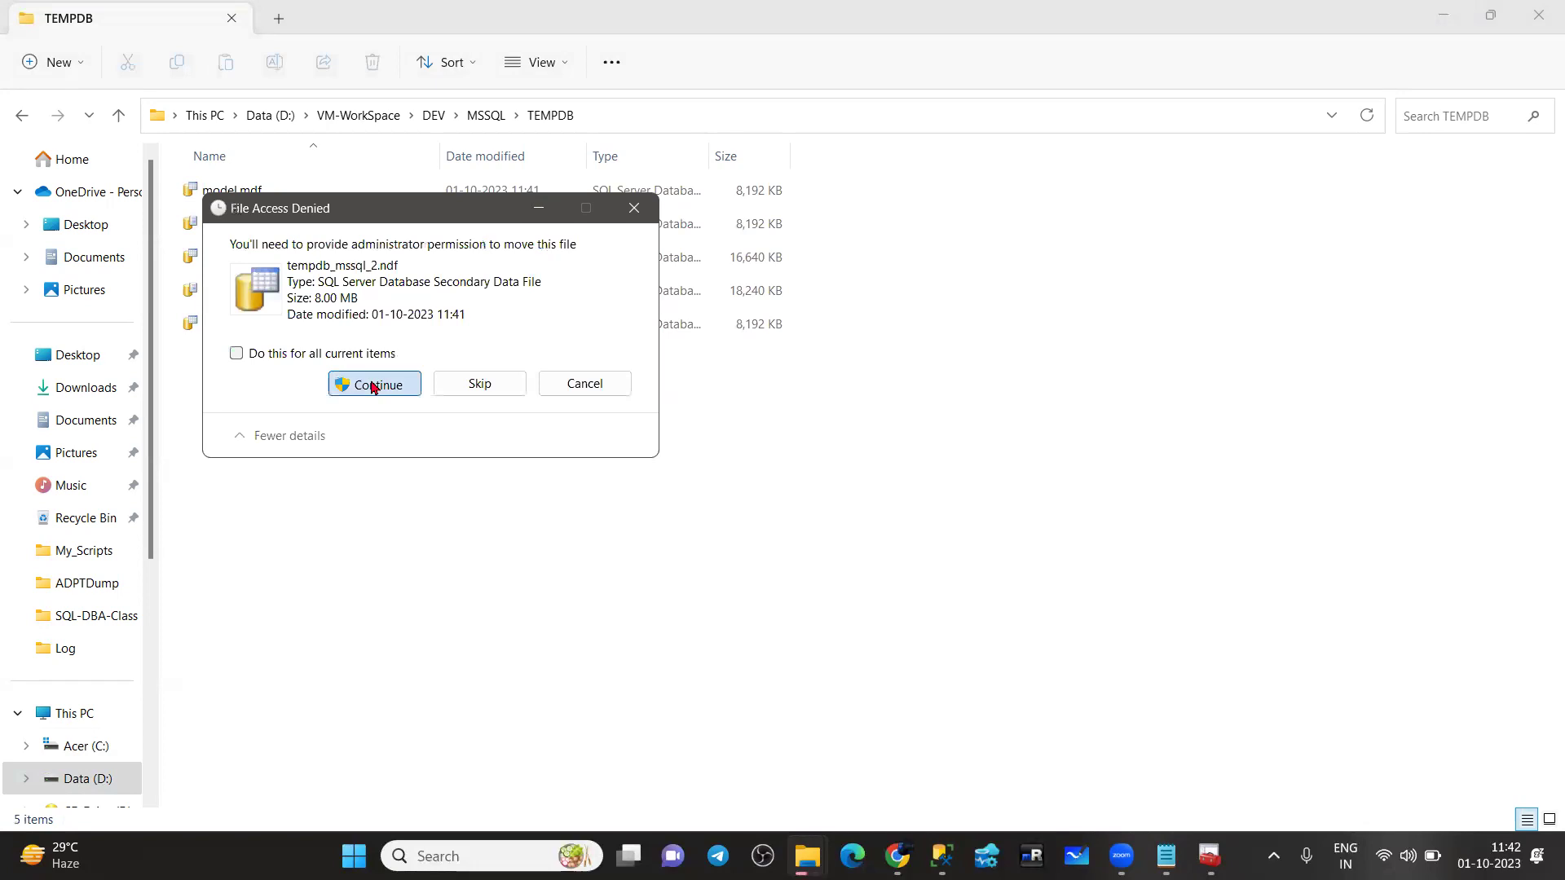
pyautogui.click(374, 383)
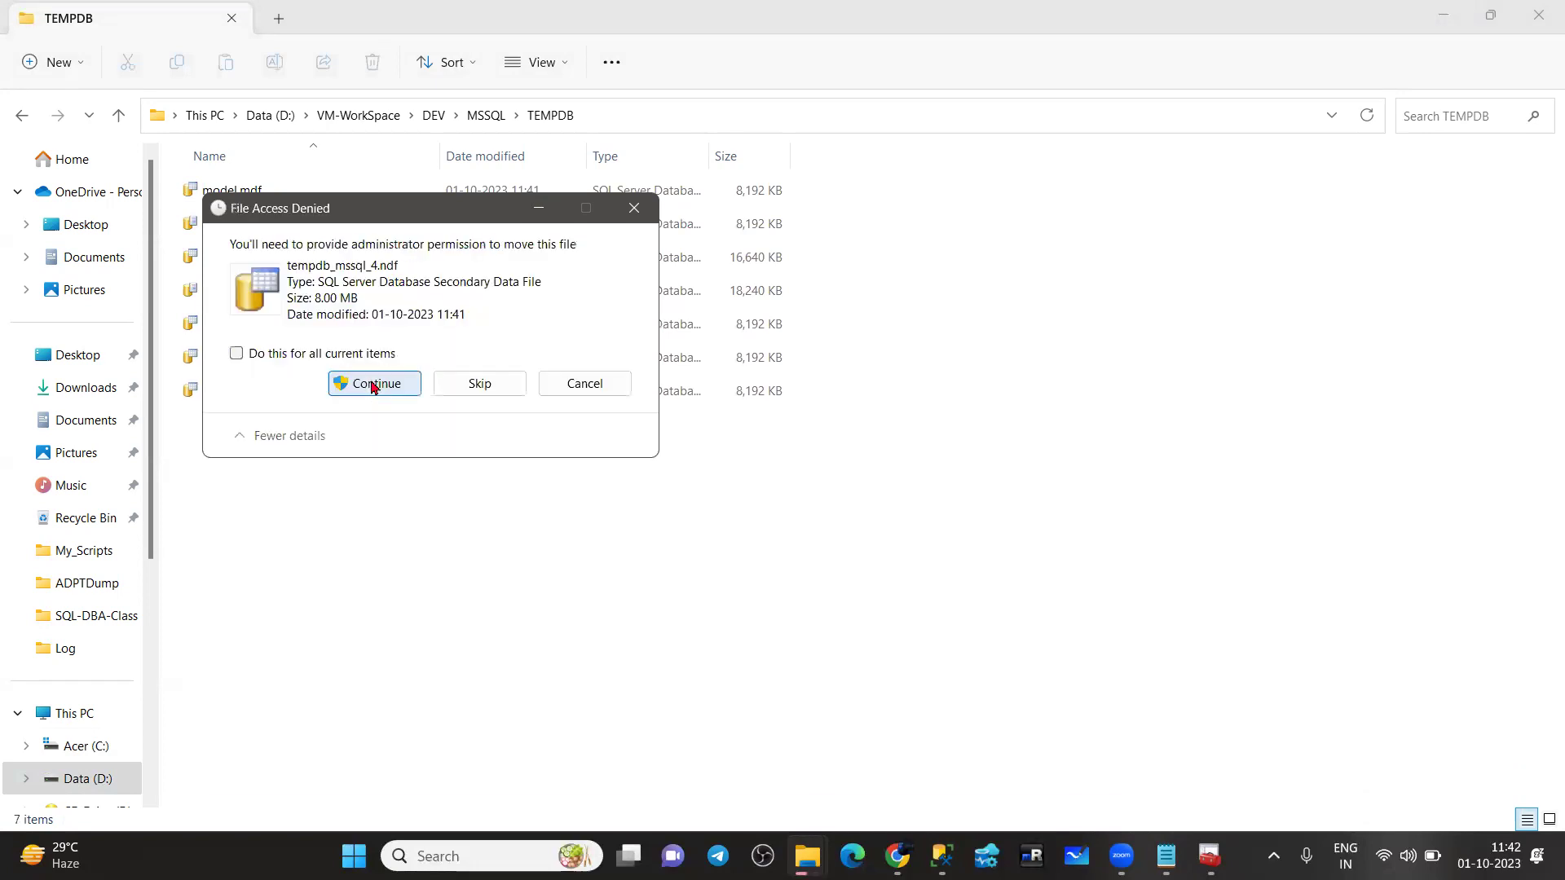
pyautogui.click(295, 354)
pyautogui.click(391, 384)
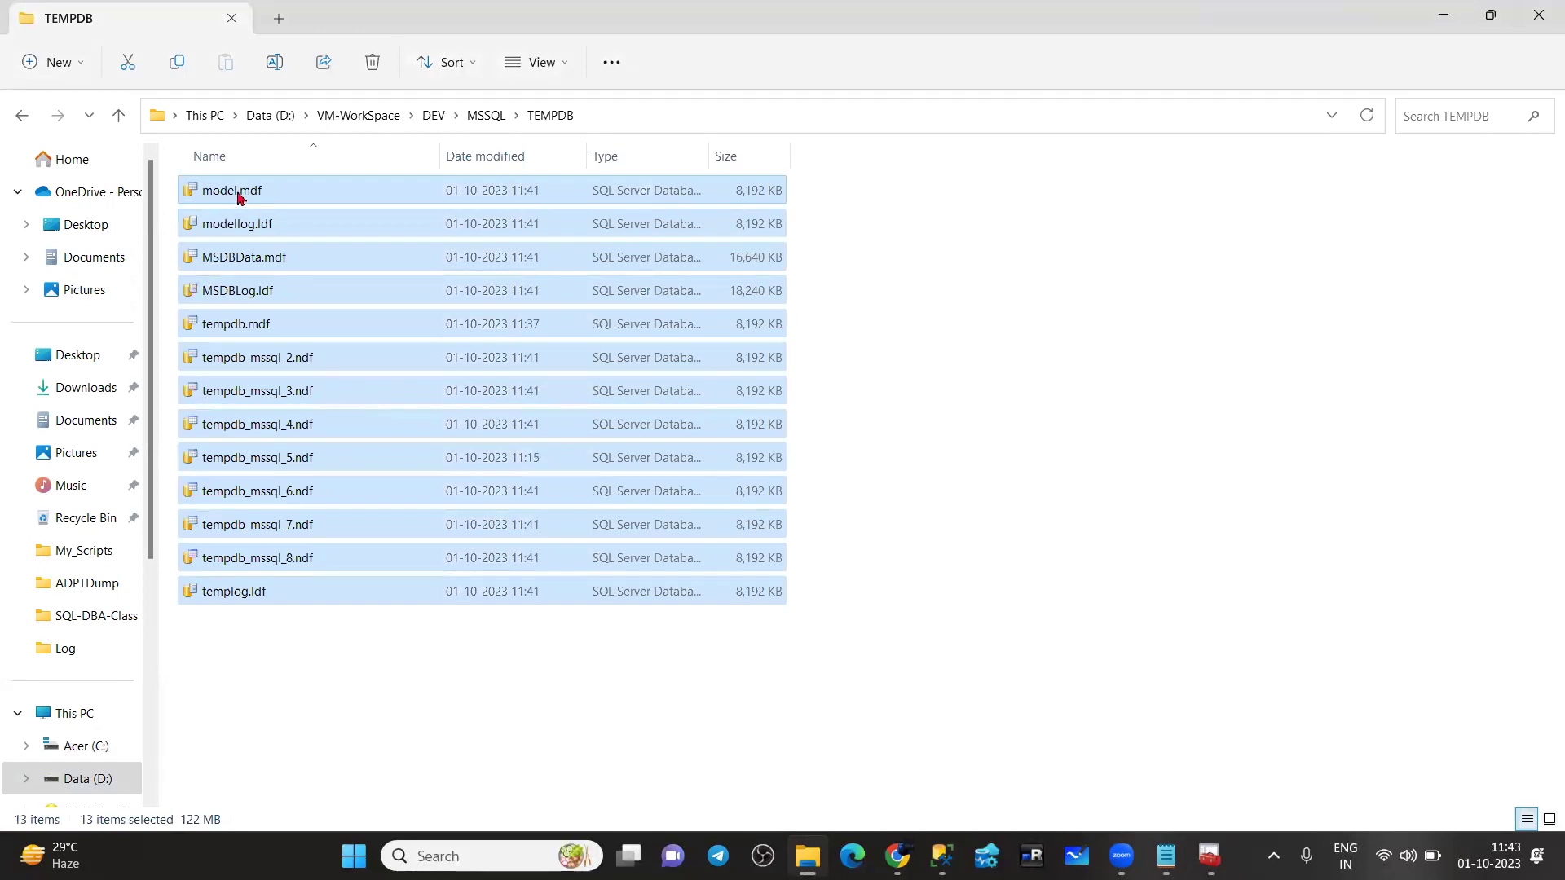
# Move model.mdf and MSDBData.mdf from the TEMPDB folder into D:\VM-WorkSpace\DEV\MSSQL\DATA
pyautogui.click(238, 196)
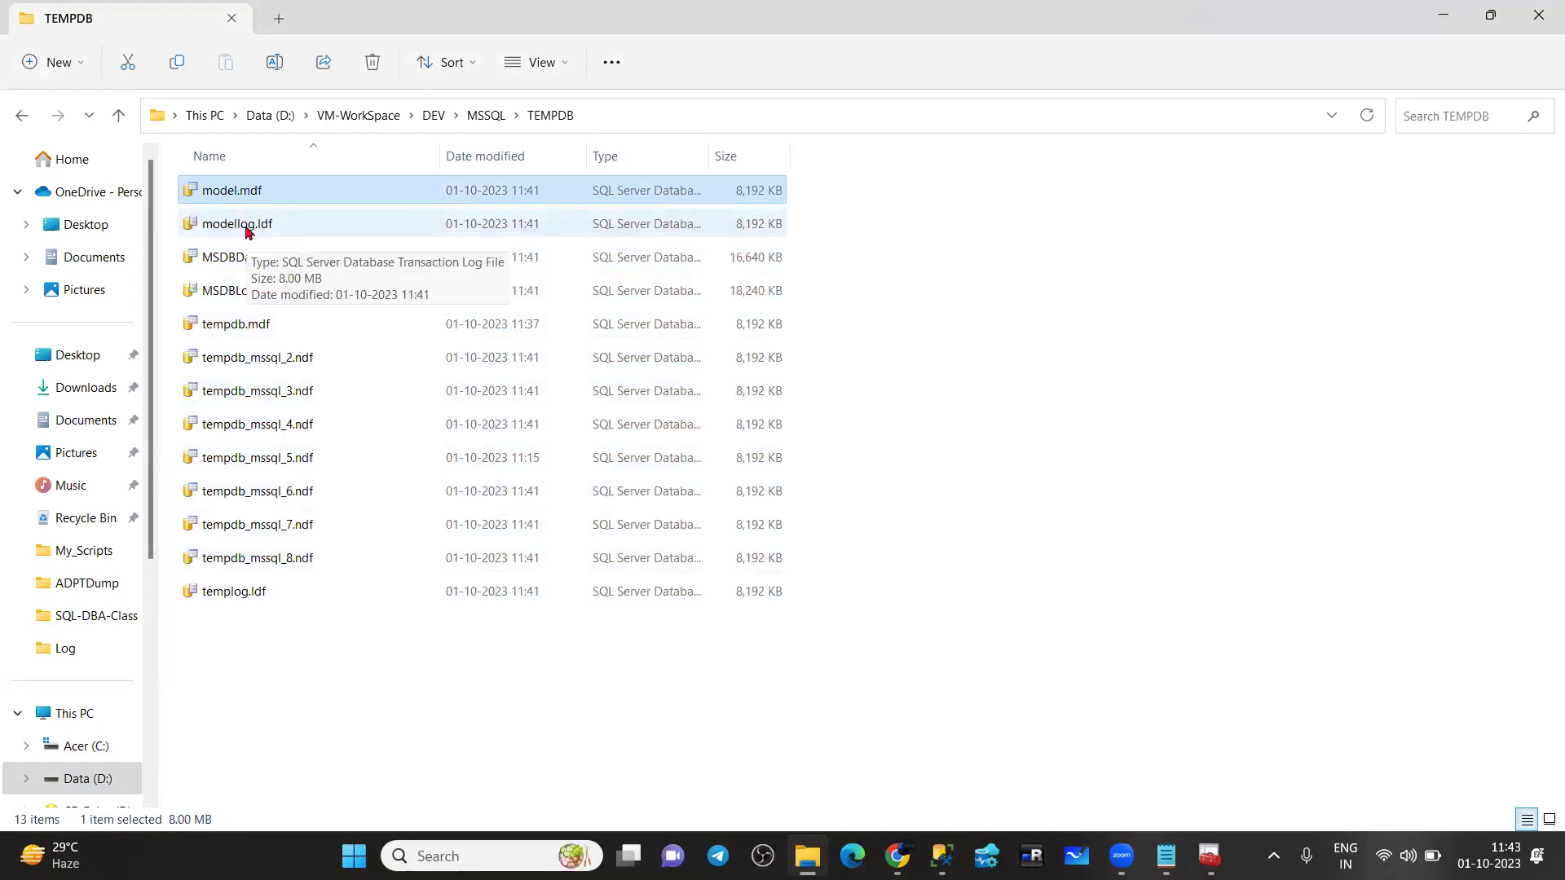
pyautogui.keyDown('ctrl'); pyautogui.click(244, 259); pyautogui.keyUp('ctrl')
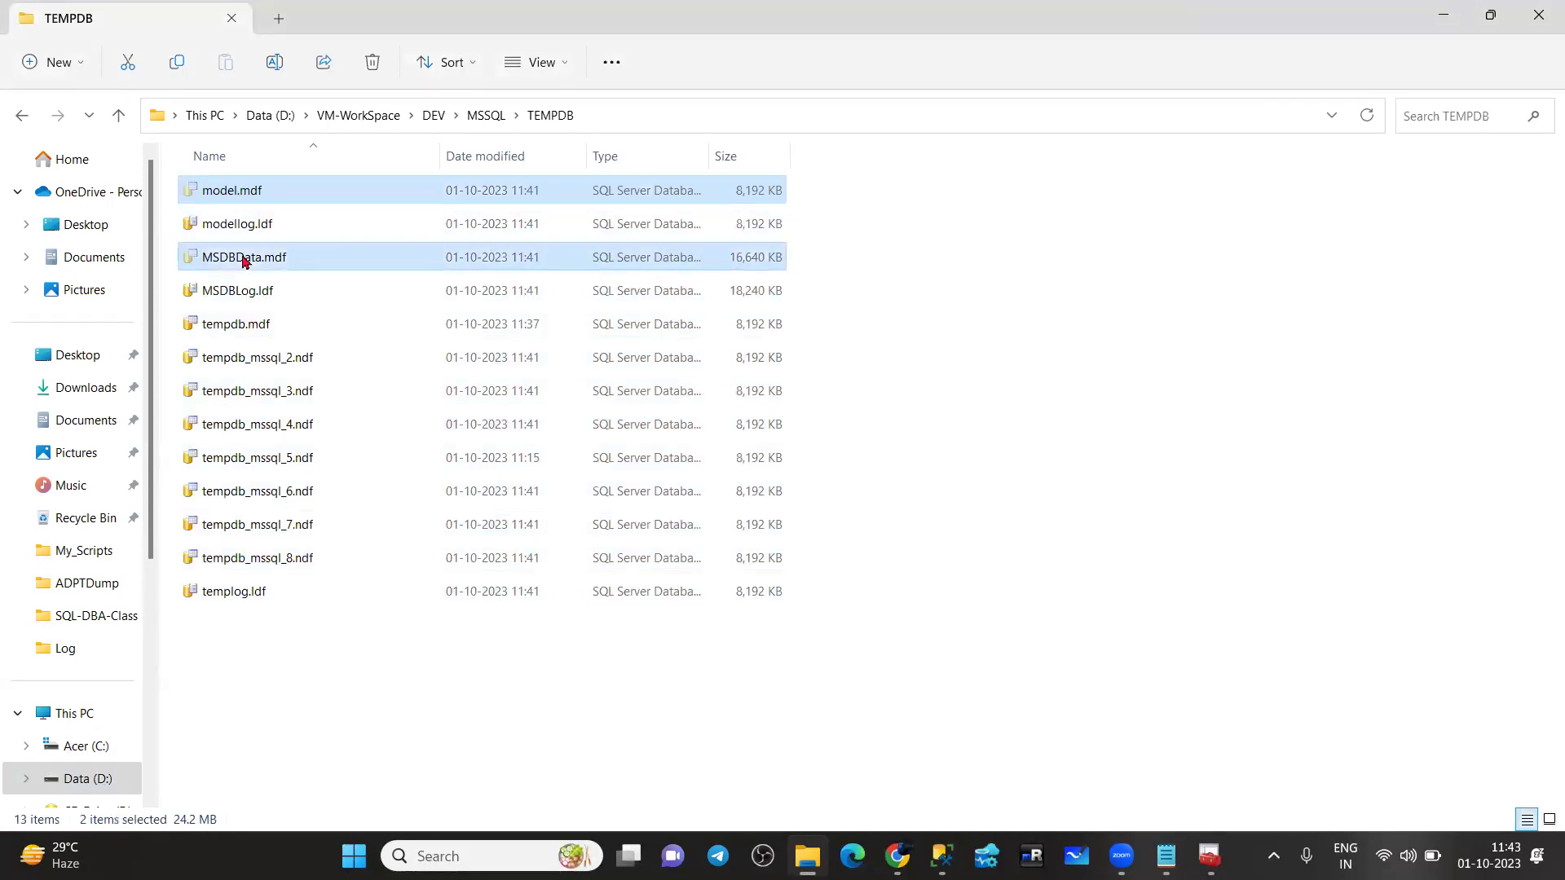
pyautogui.click(486, 115)
pyautogui.doubleClick(226, 190)
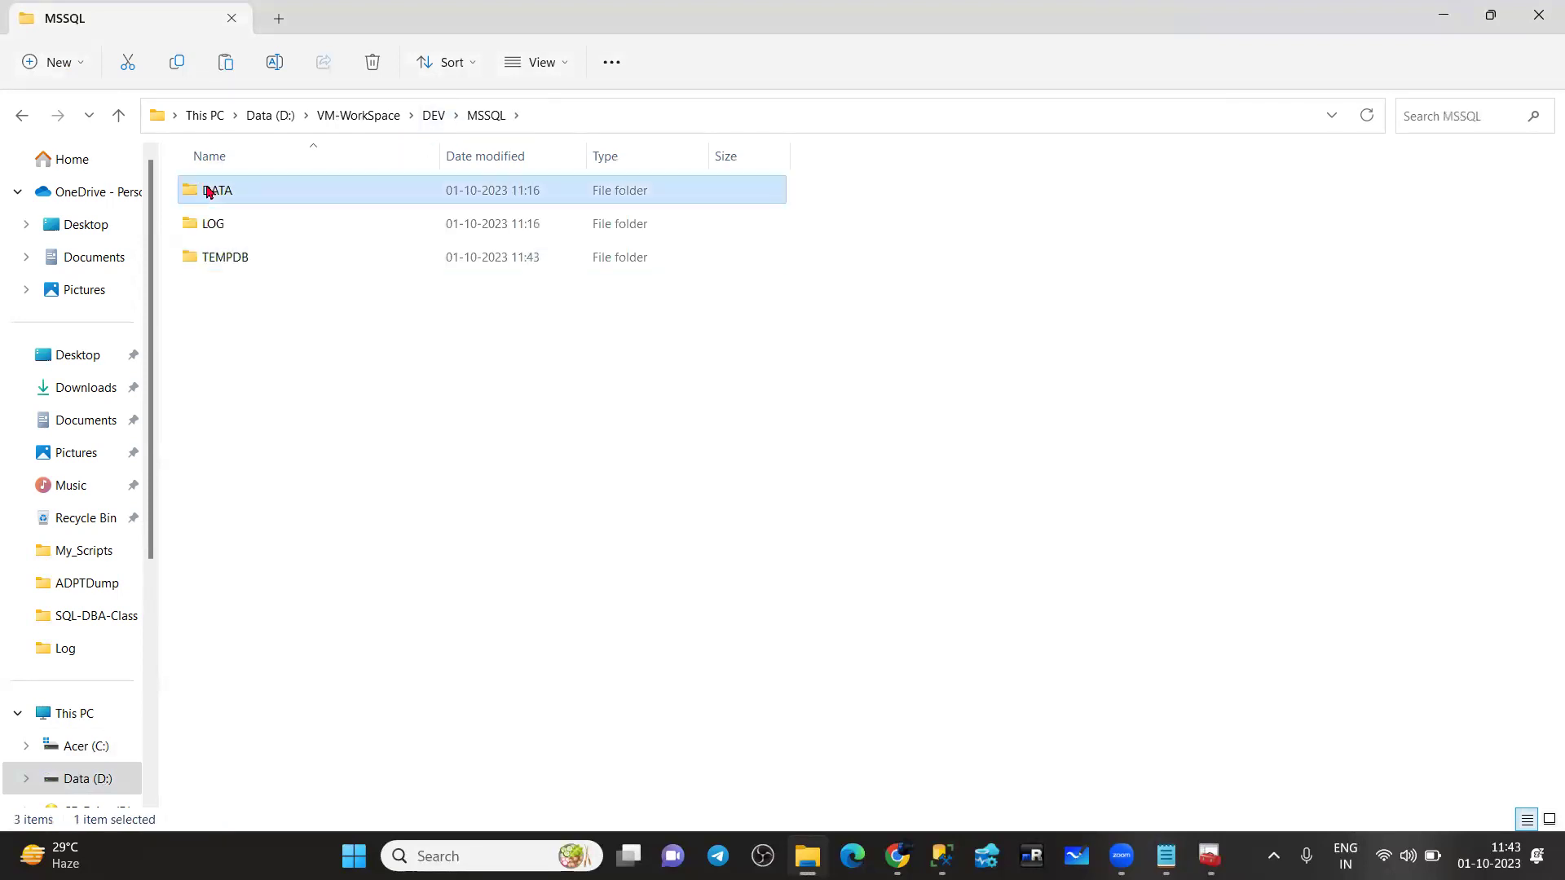
pyautogui.hotkey('ctrl', 'v')
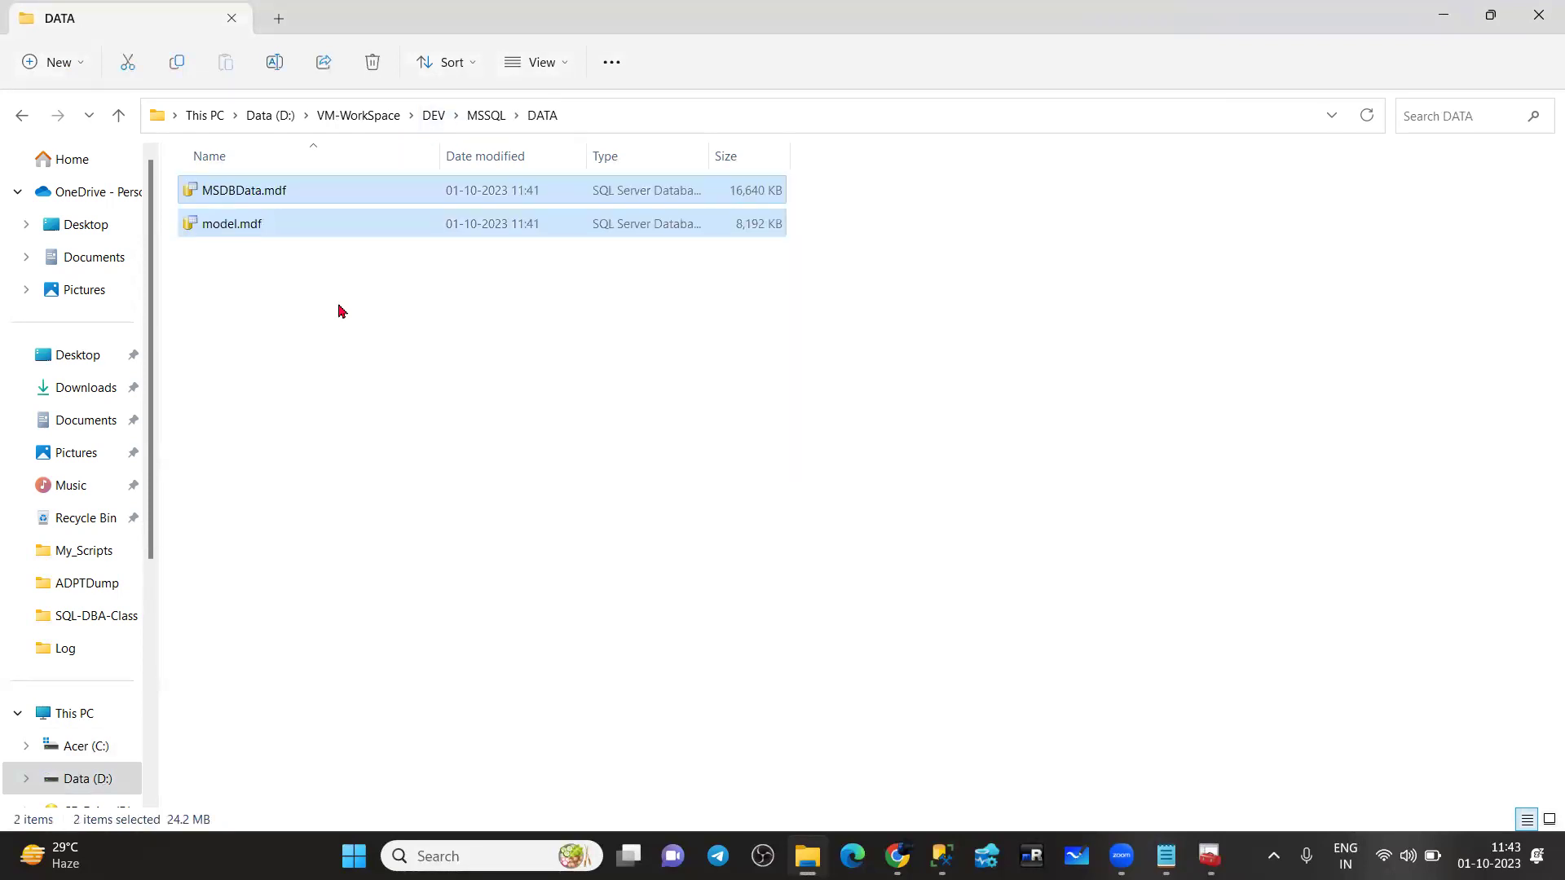
# Move modellog.ldf and MSDBLog.ldf from the TEMPDB folder into D:\VM-WorkSpace\DEV\MSSQL\LOG
pyautogui.click(470, 126)
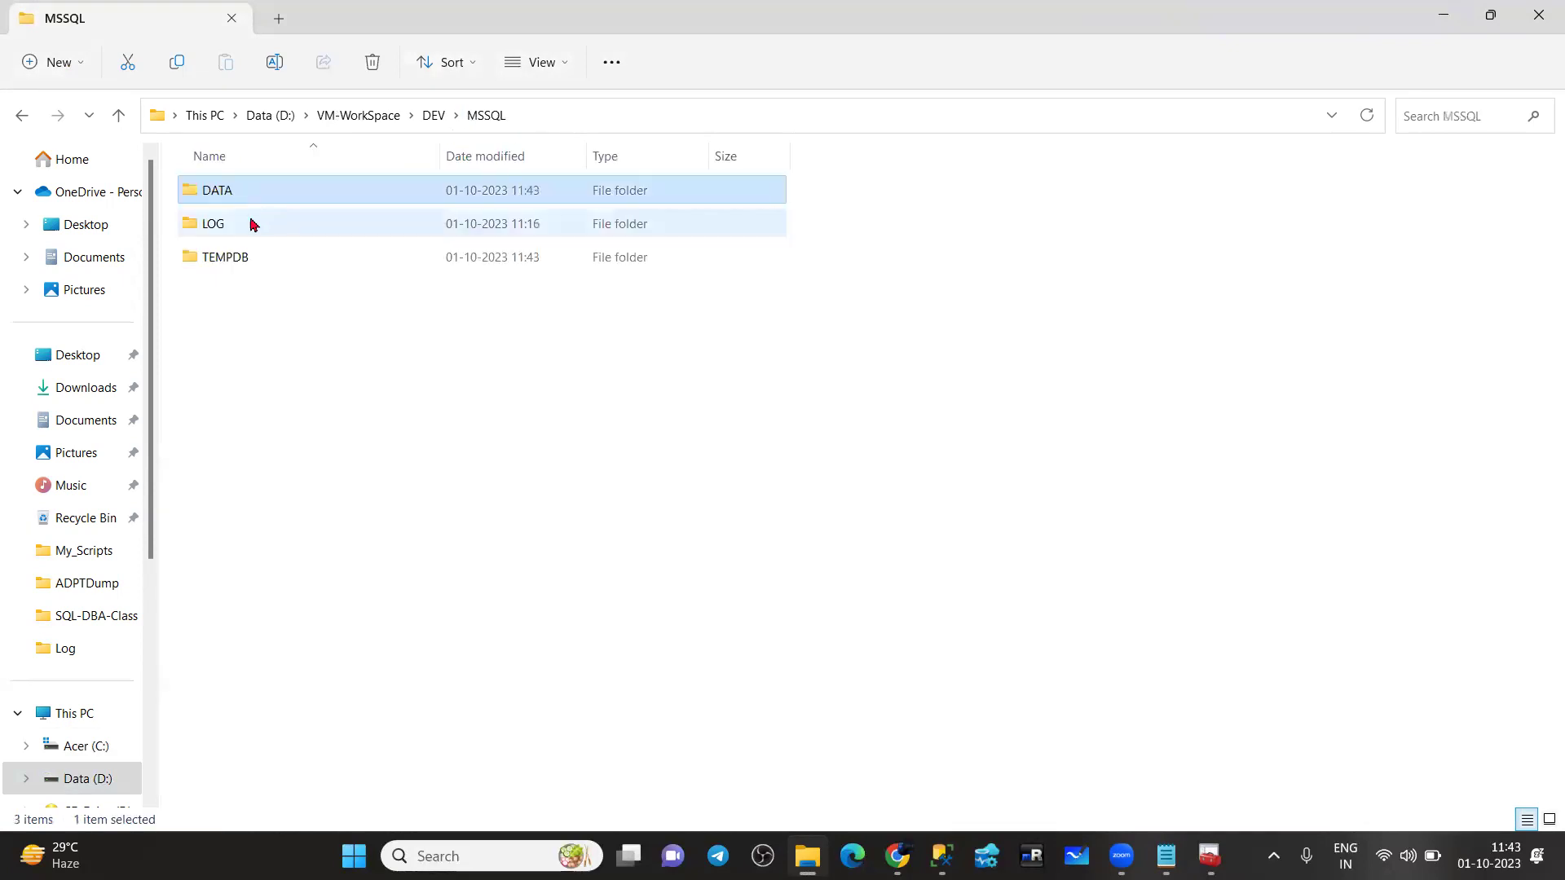
pyautogui.doubleClick(218, 256)
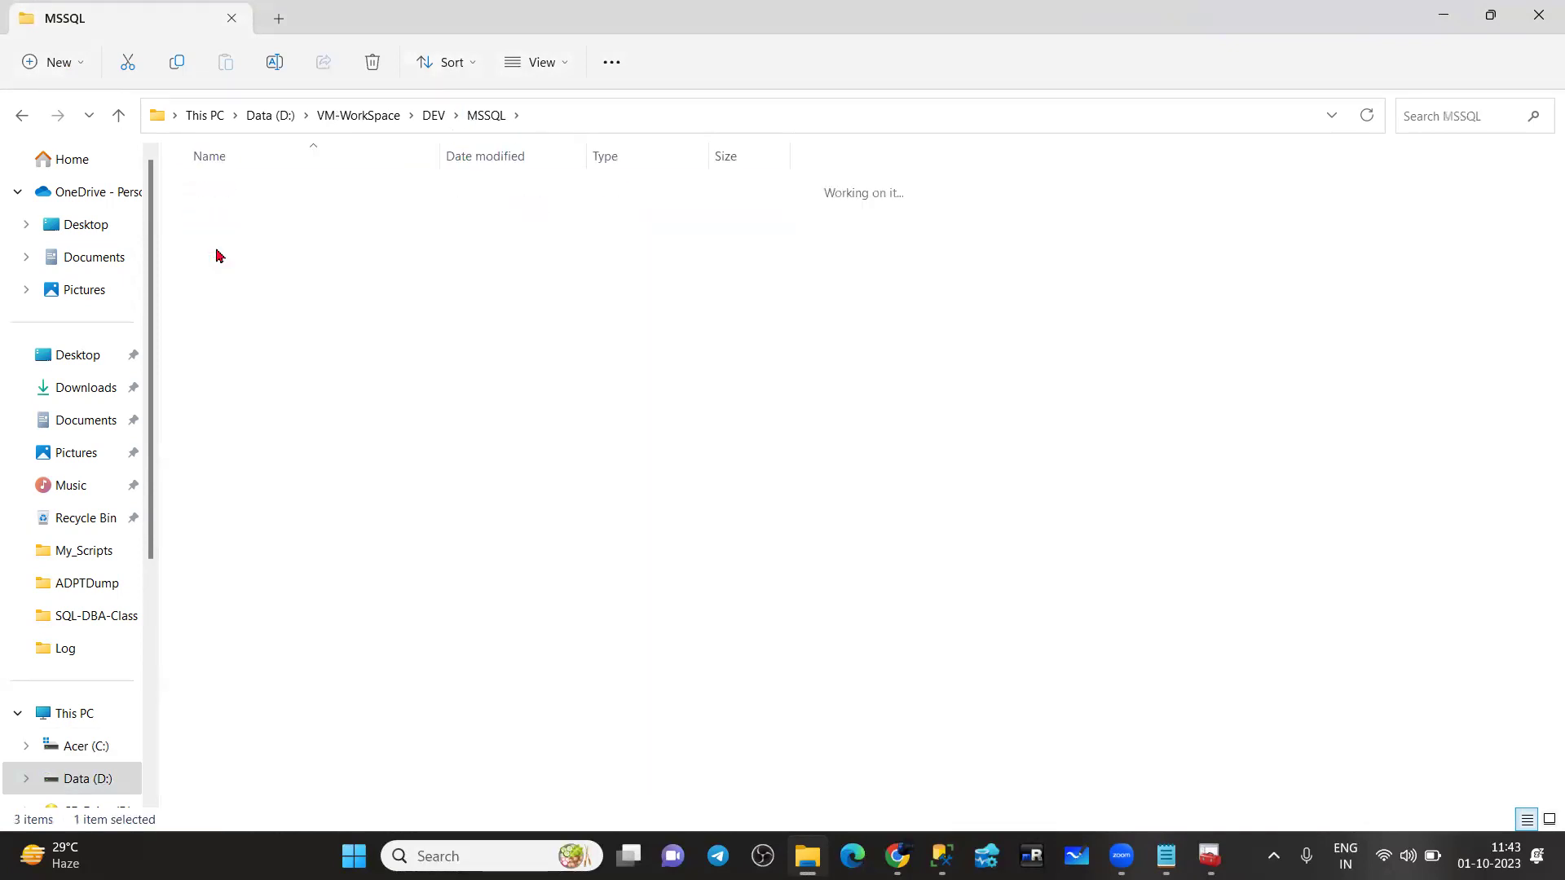
pyautogui.click(231, 193)
pyautogui.keyDown('ctrl'); pyautogui.click(229, 225); pyautogui.keyUp('ctrl')
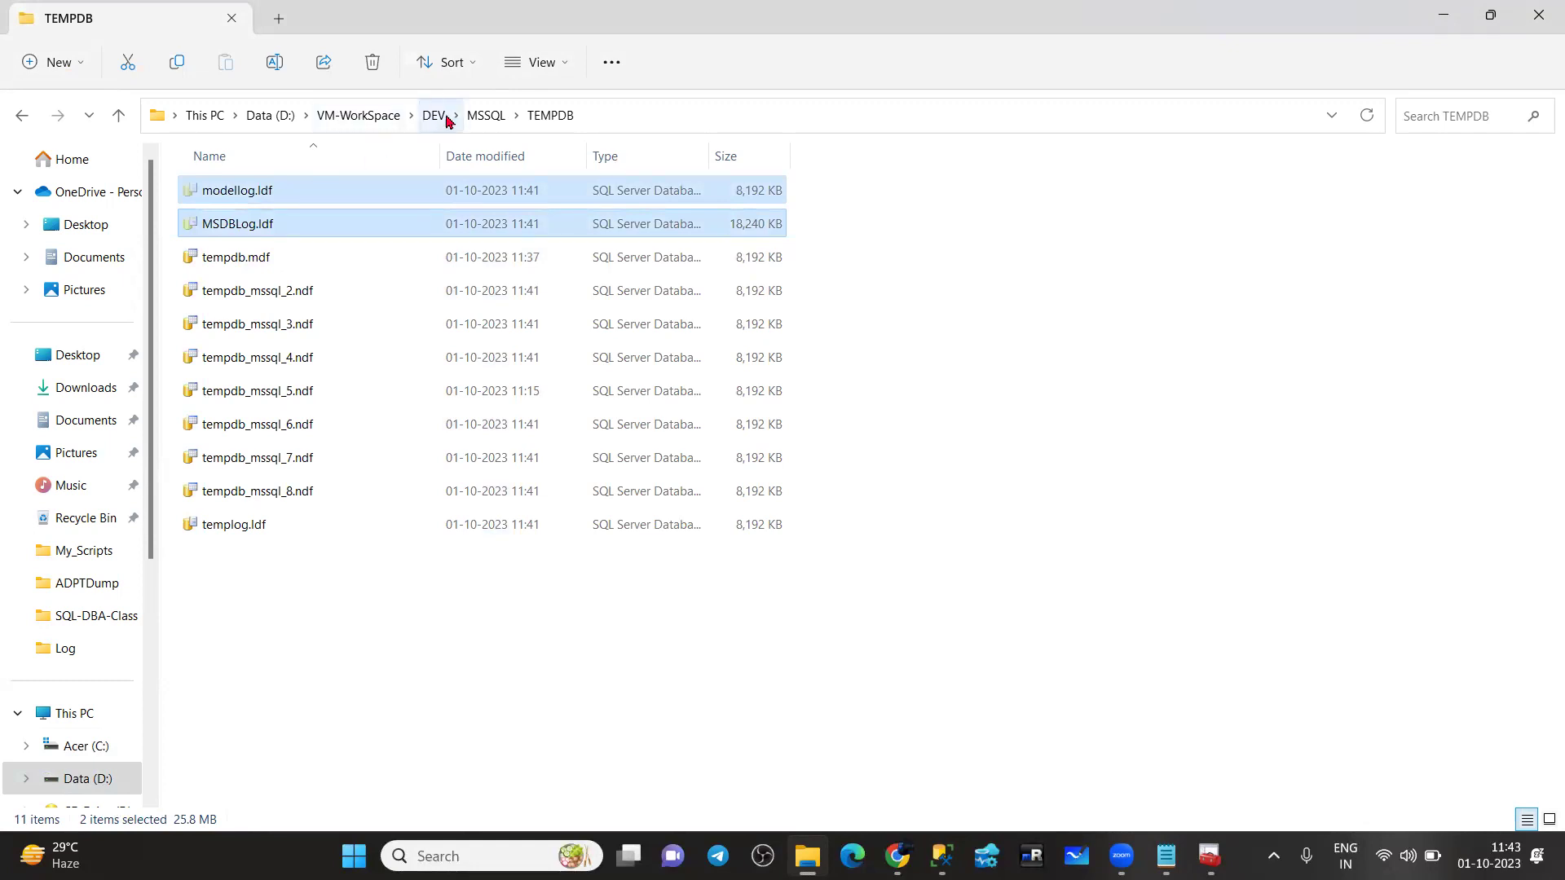
pyautogui.click(486, 115)
pyautogui.click(218, 225)
pyautogui.doubleClick(219, 226)
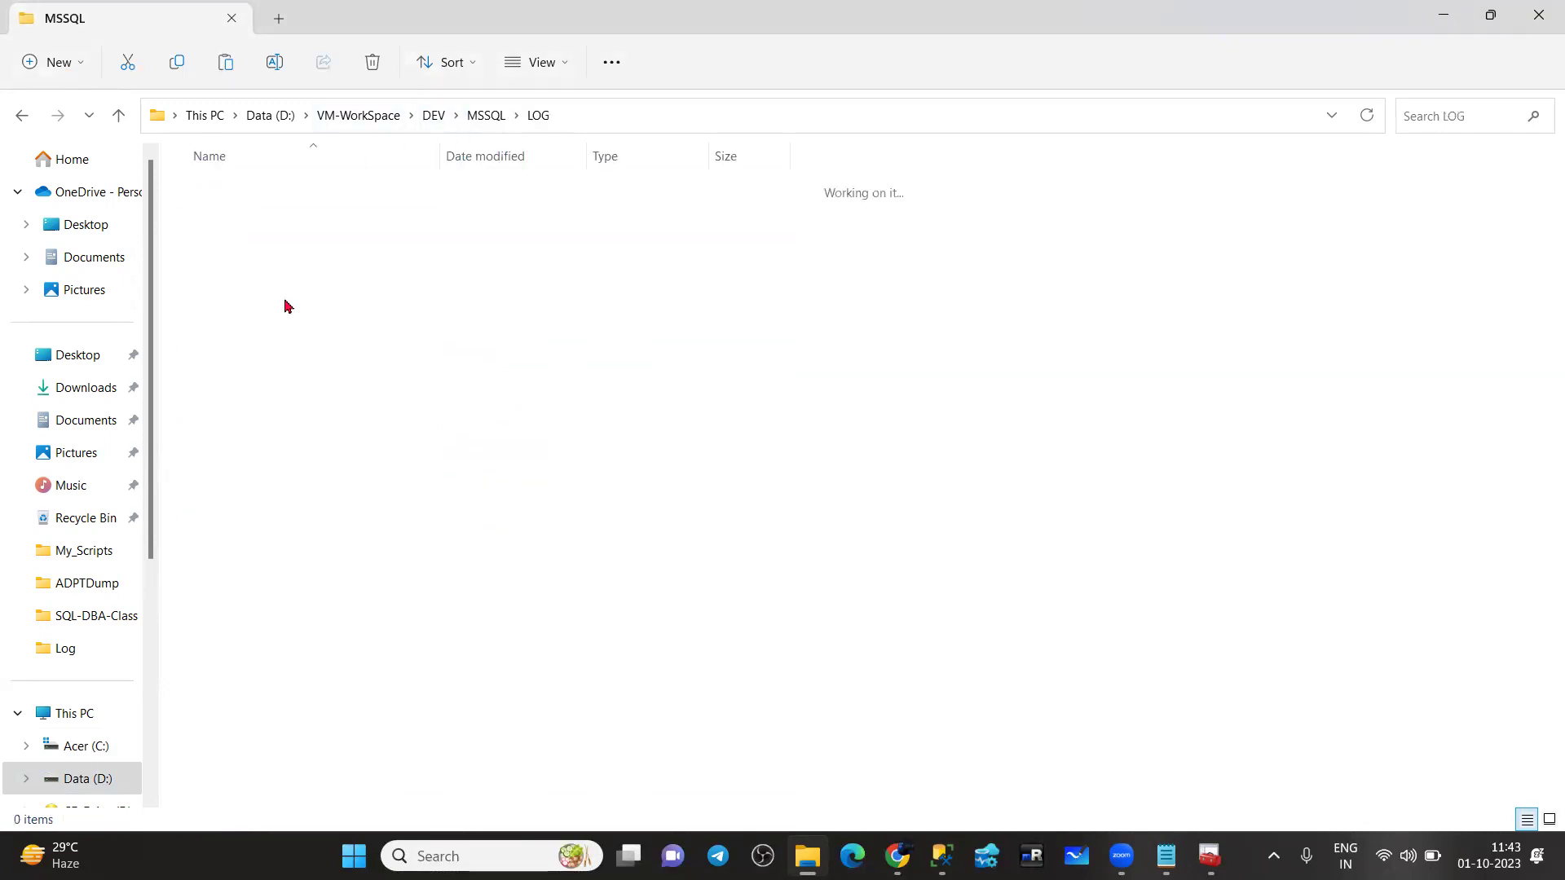
pyautogui.hotkey('ctrl', 'v')
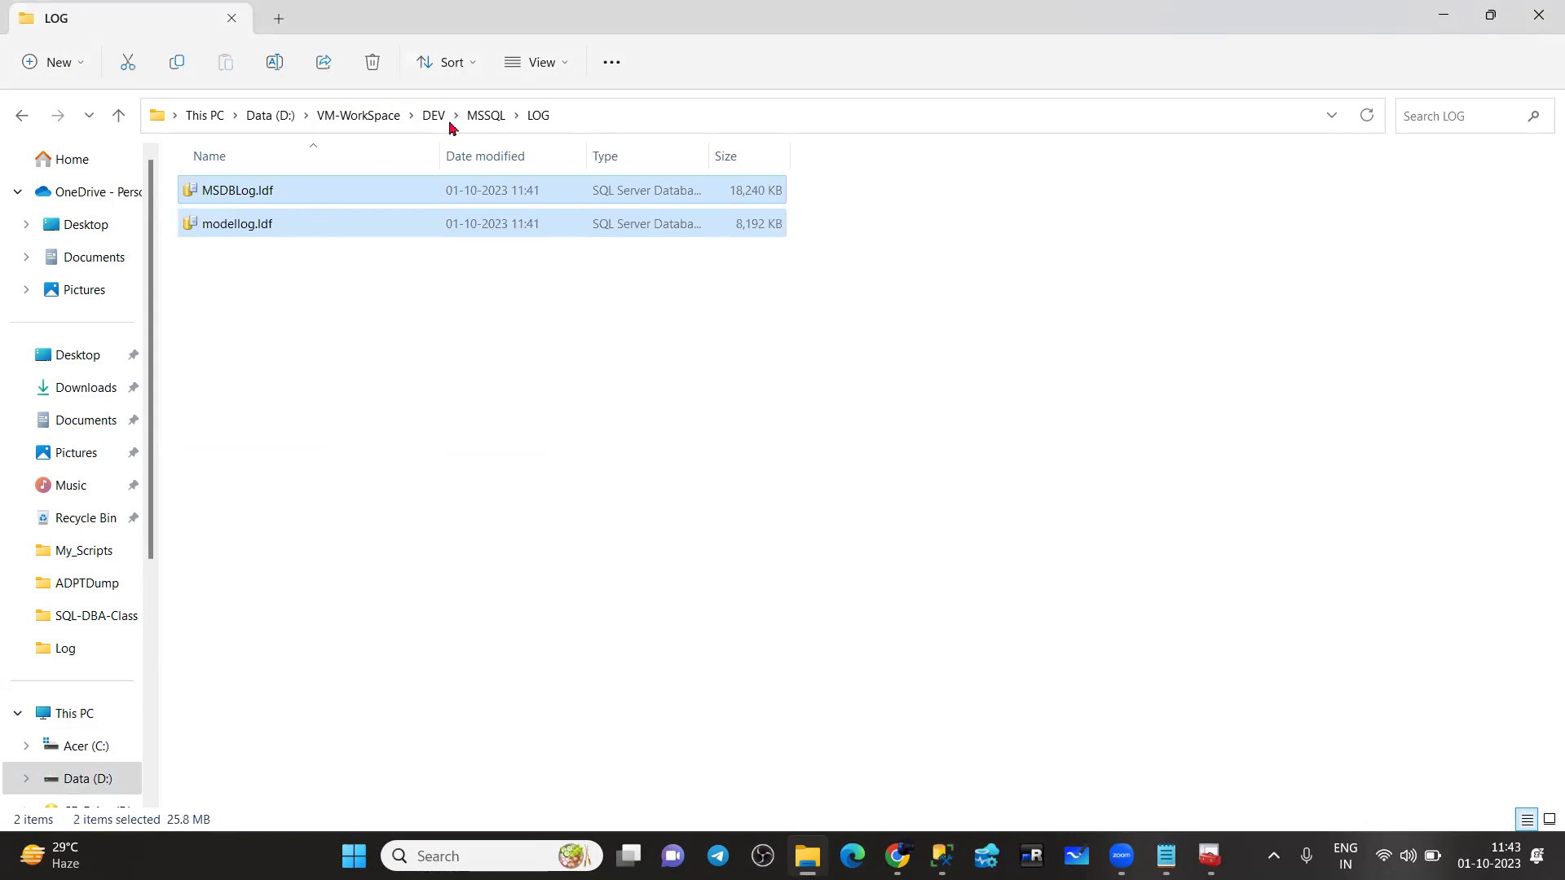
# Check the contents of the TEMPDB, DATA and LOG folders under D:\VM-WorkSpace\DEV\MSSQL
pyautogui.click(490, 114)
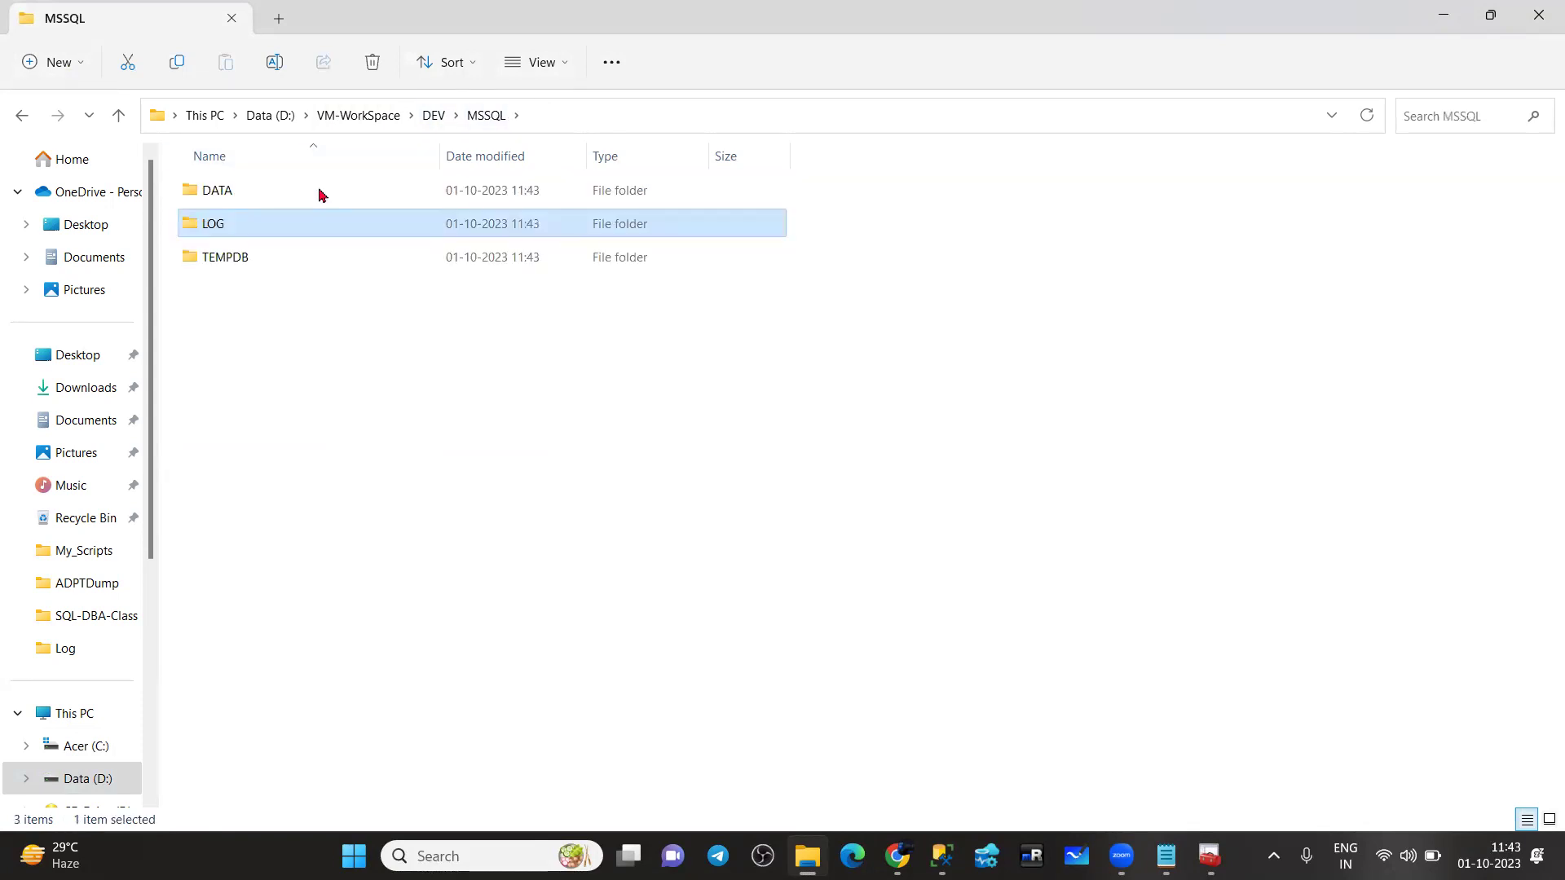
pyautogui.doubleClick(228, 258)
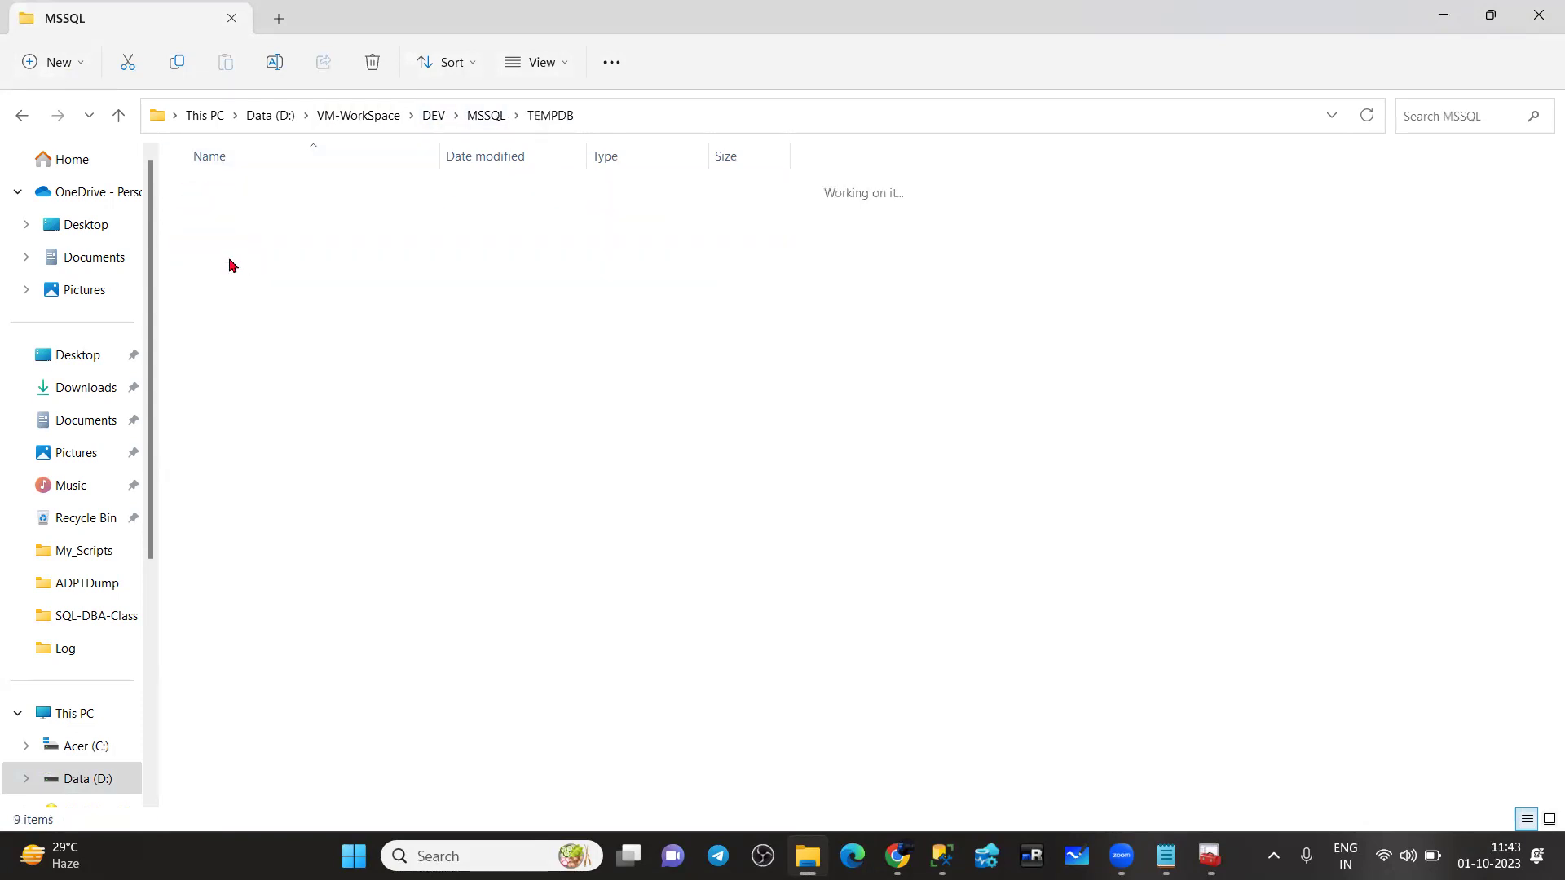
pyautogui.click(483, 115)
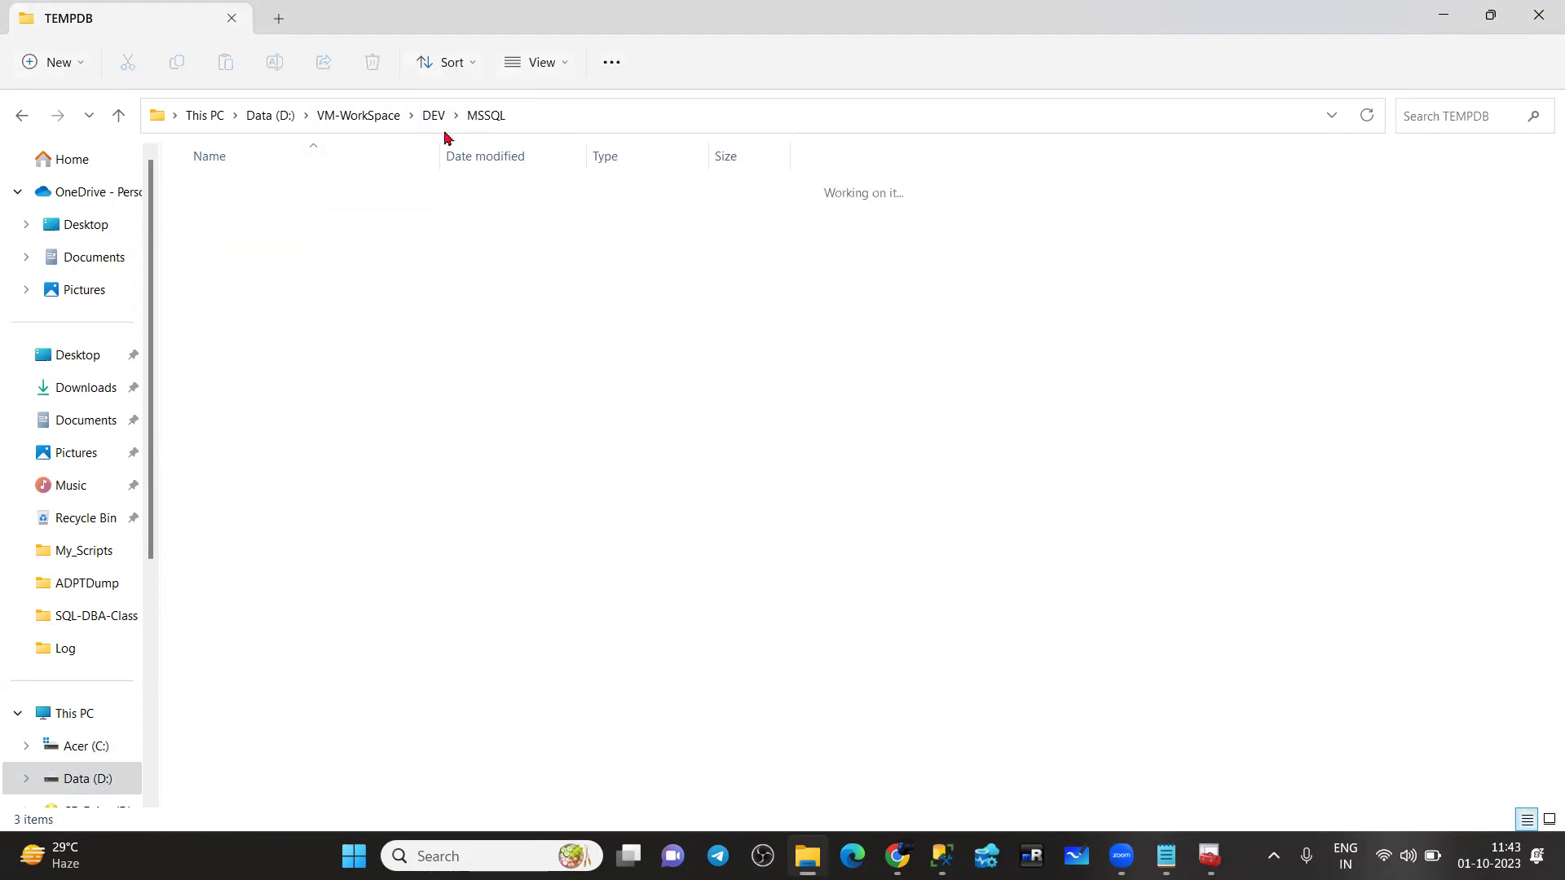
pyautogui.click(218, 192)
pyautogui.doubleClick(220, 194)
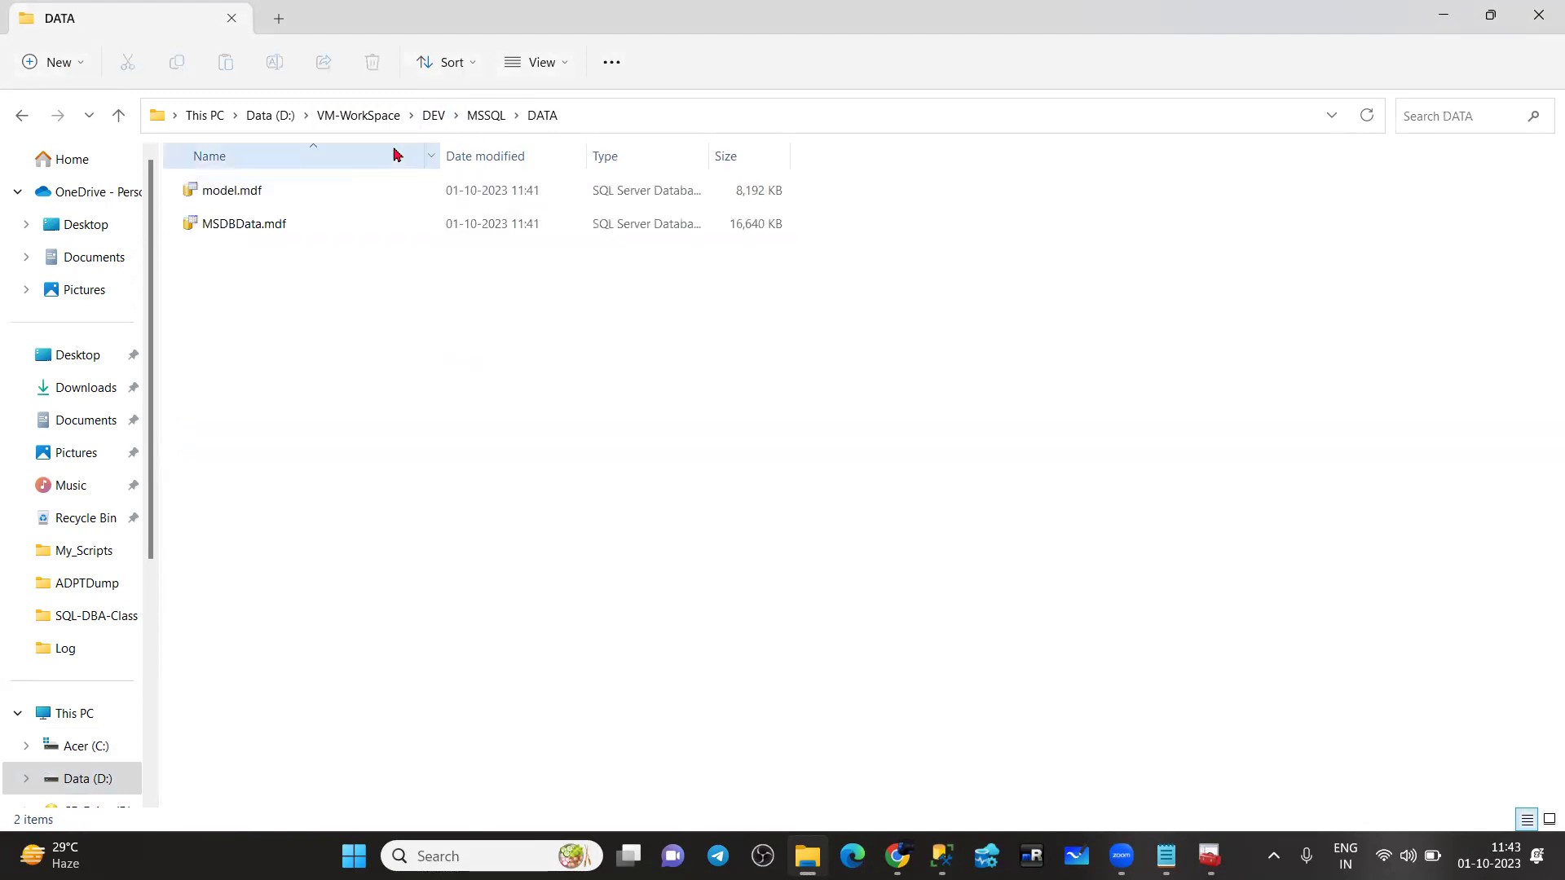
pyautogui.click(471, 122)
pyautogui.doubleClick(235, 225)
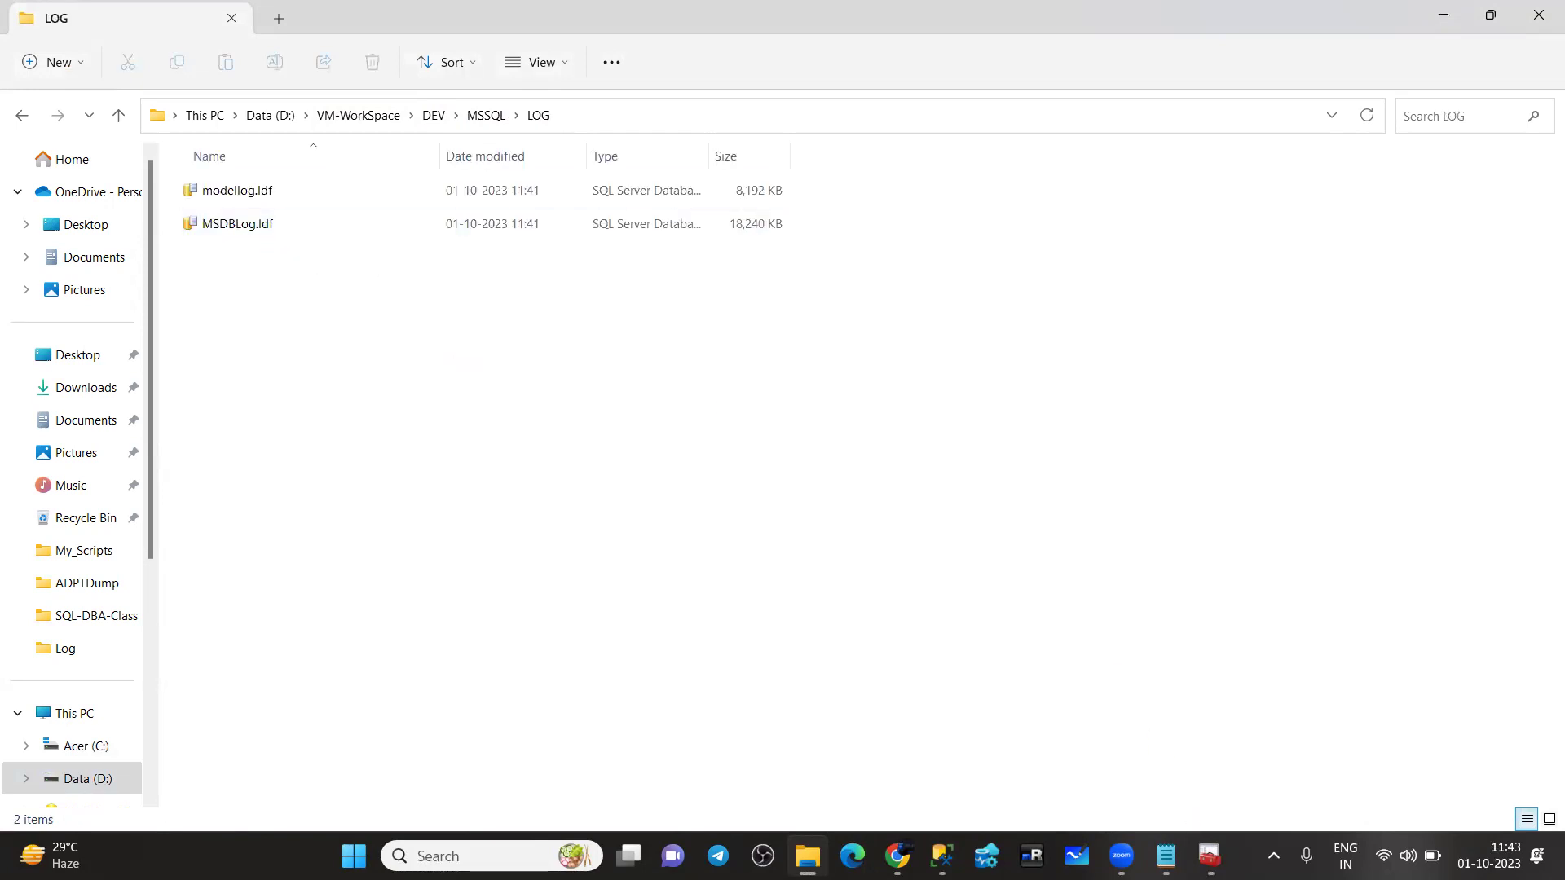
# Switch to SQL Server Configuration Manager, refresh the services, and start SQL Server (DEV) and SQL Server Agent (DEV)
pyautogui.click(1209, 856)
pyautogui.rightClick(494, 418)
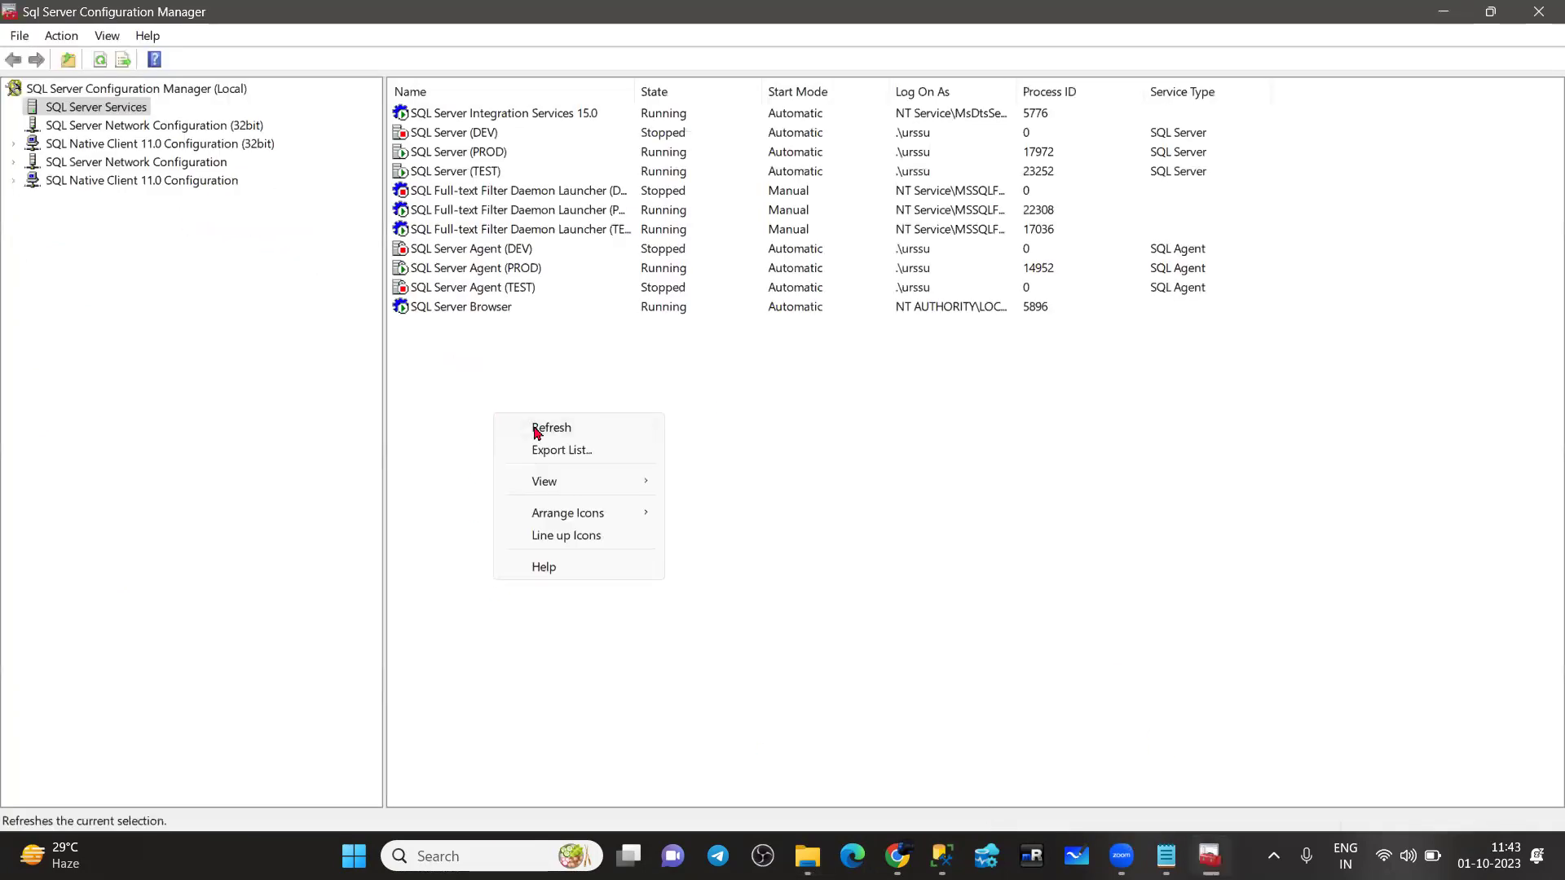
pyautogui.click(537, 429)
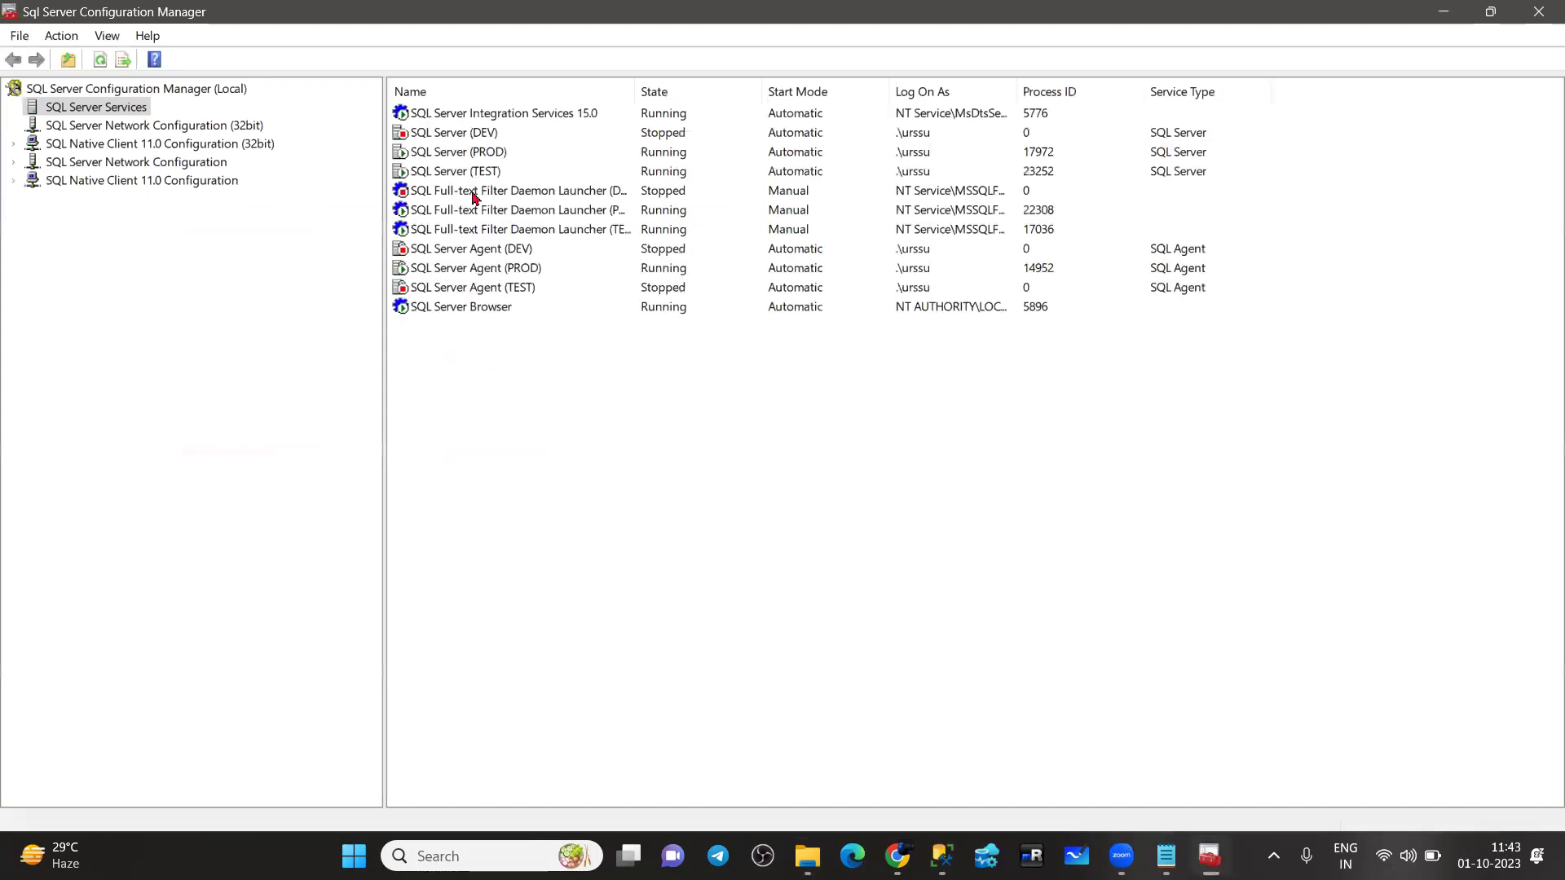
pyautogui.rightClick(446, 135)
pyautogui.click(487, 142)
pyautogui.rightClick(440, 250)
pyautogui.click(480, 257)
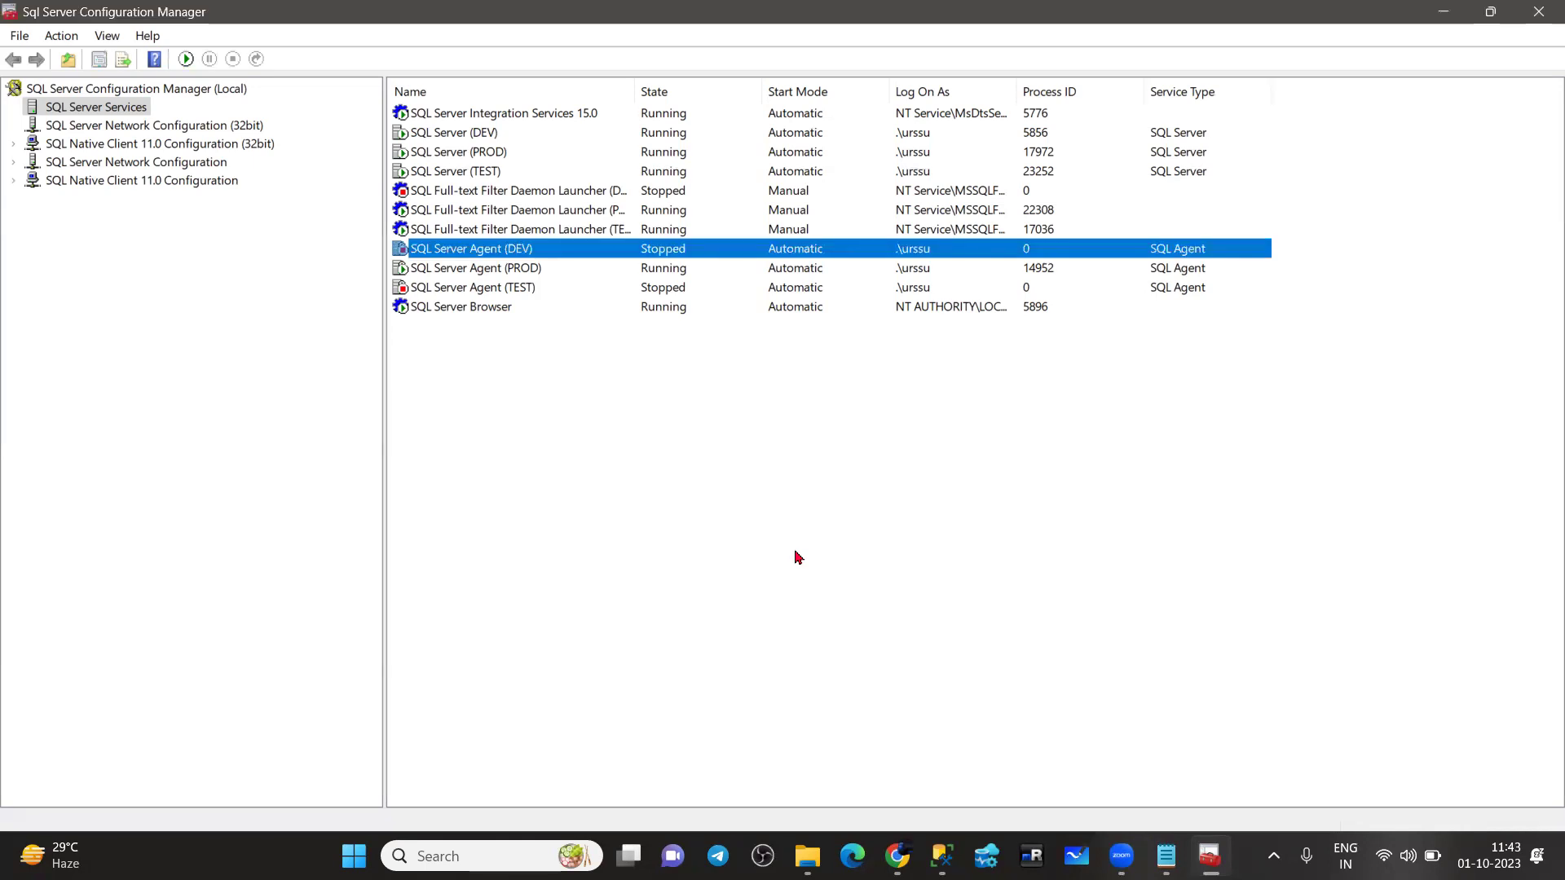
# Switch to SQL Server Management Studio and run the sys.master_files query to check file locations for database IDs 1 to 4
pyautogui.click(942, 856)
pyautogui.hotkey('ctrl', 'a')
pyautogui.click(460, 233)
pyautogui.moveTo(410, 205); pyautogui.dragTo(338, 141)
pyautogui.click(296, 91)
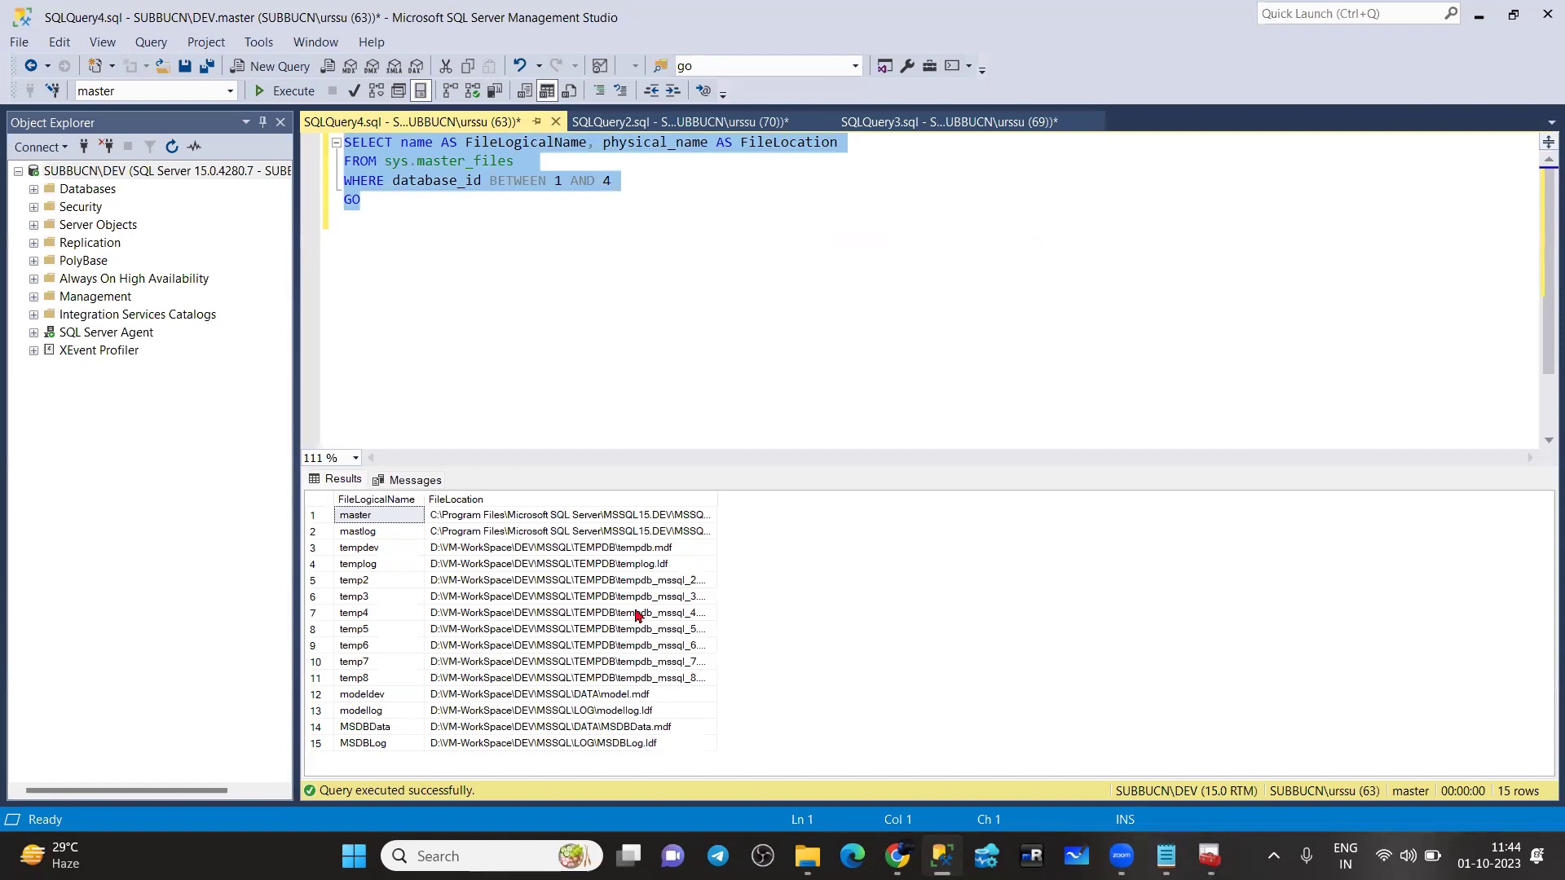
# Return to SQL Server Configuration Manager and stop SQL Server (DEV), agreeing to stop its dependent agent service too
pyautogui.click(1210, 856)
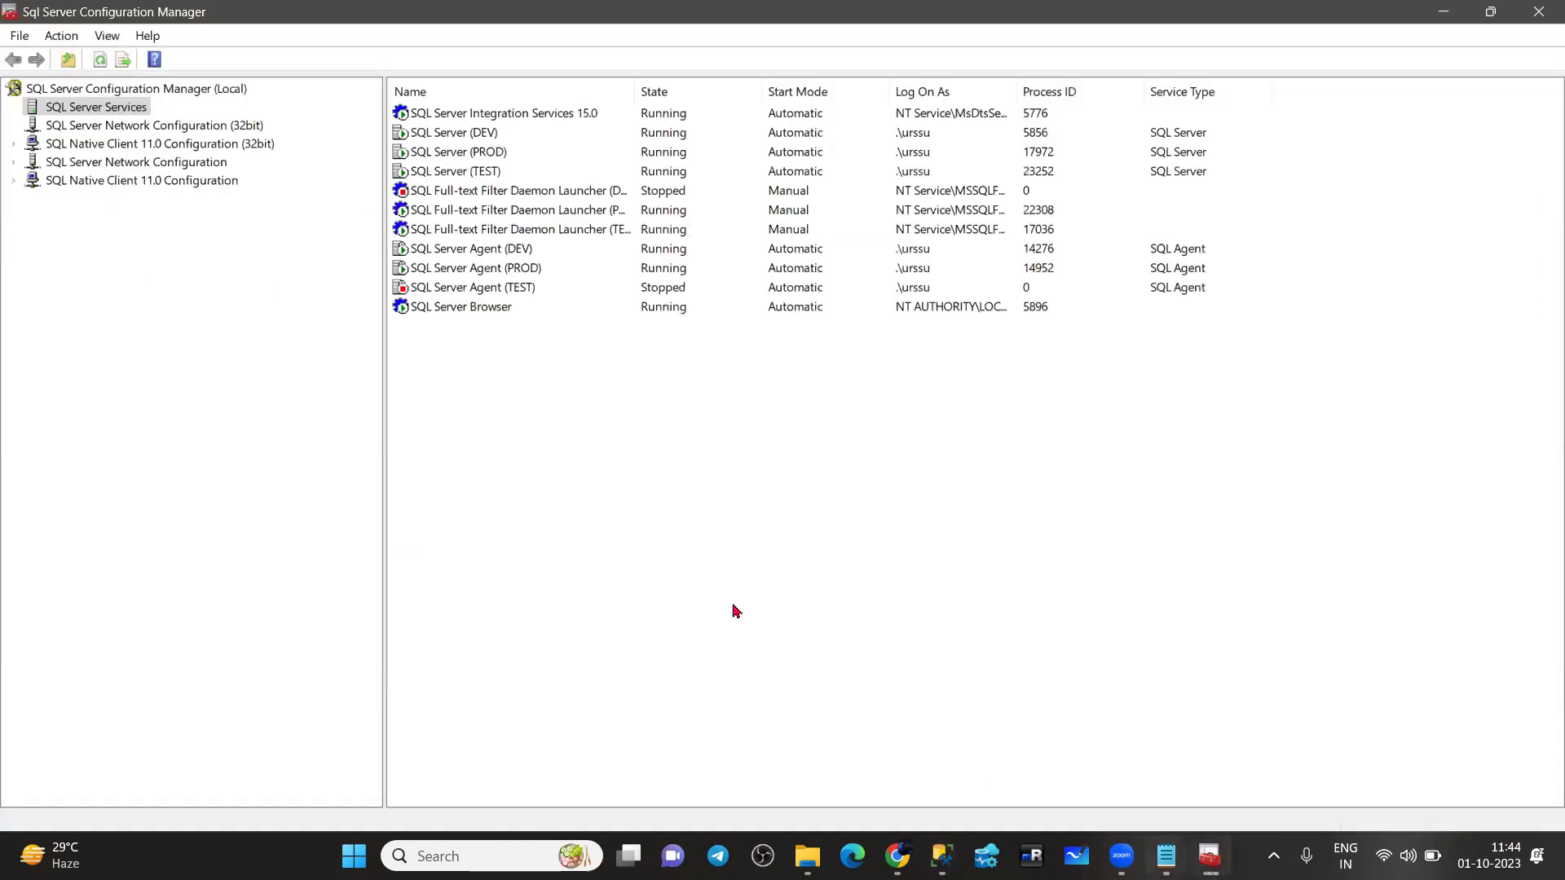
pyautogui.rightClick(446, 132)
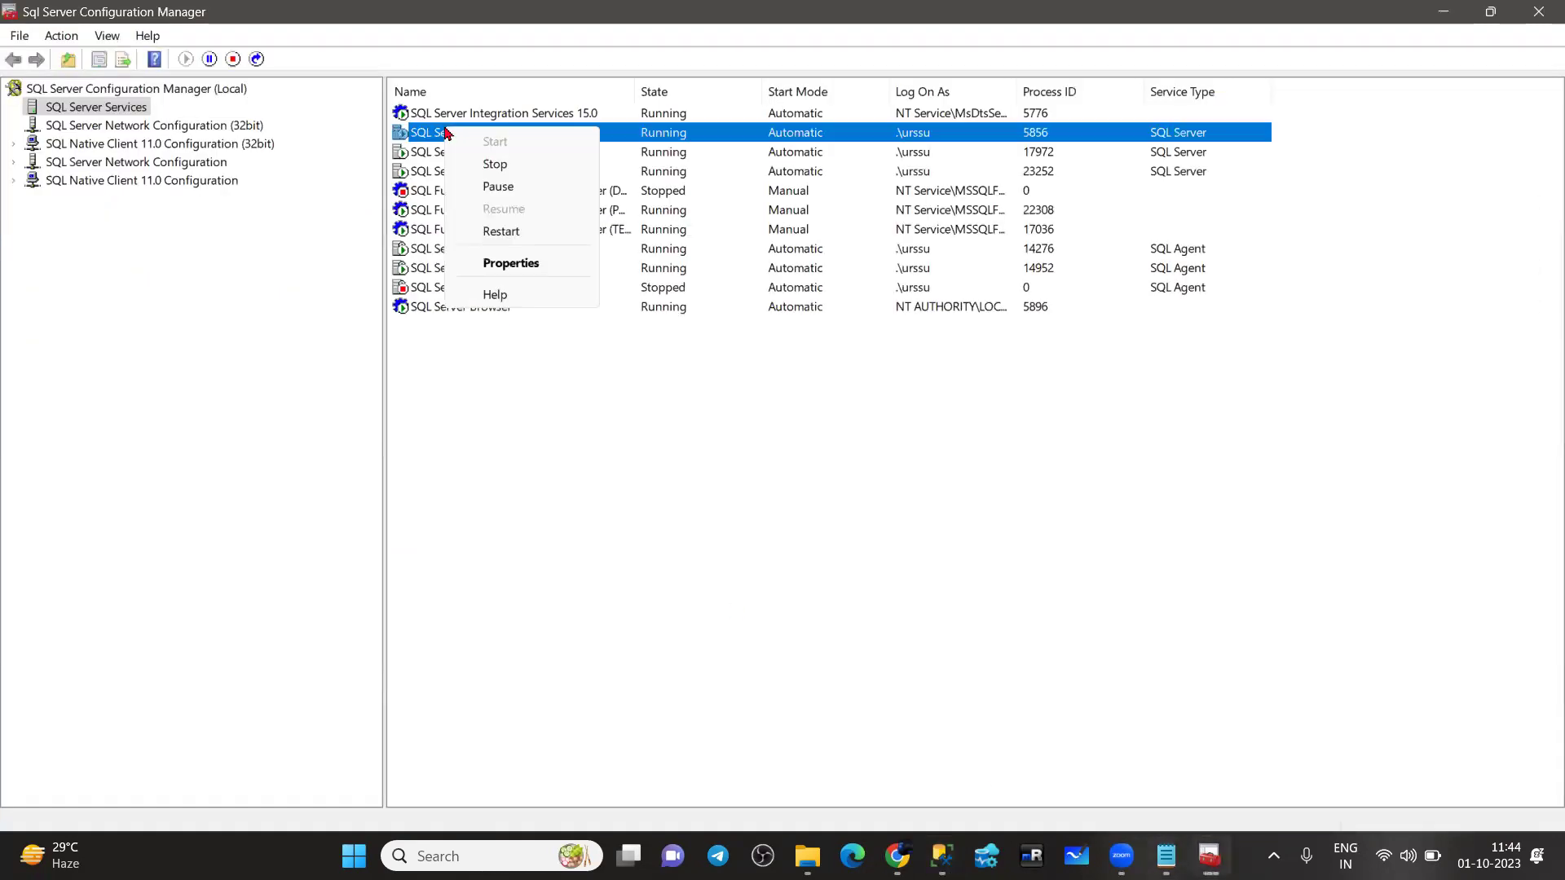
pyautogui.click(495, 165)
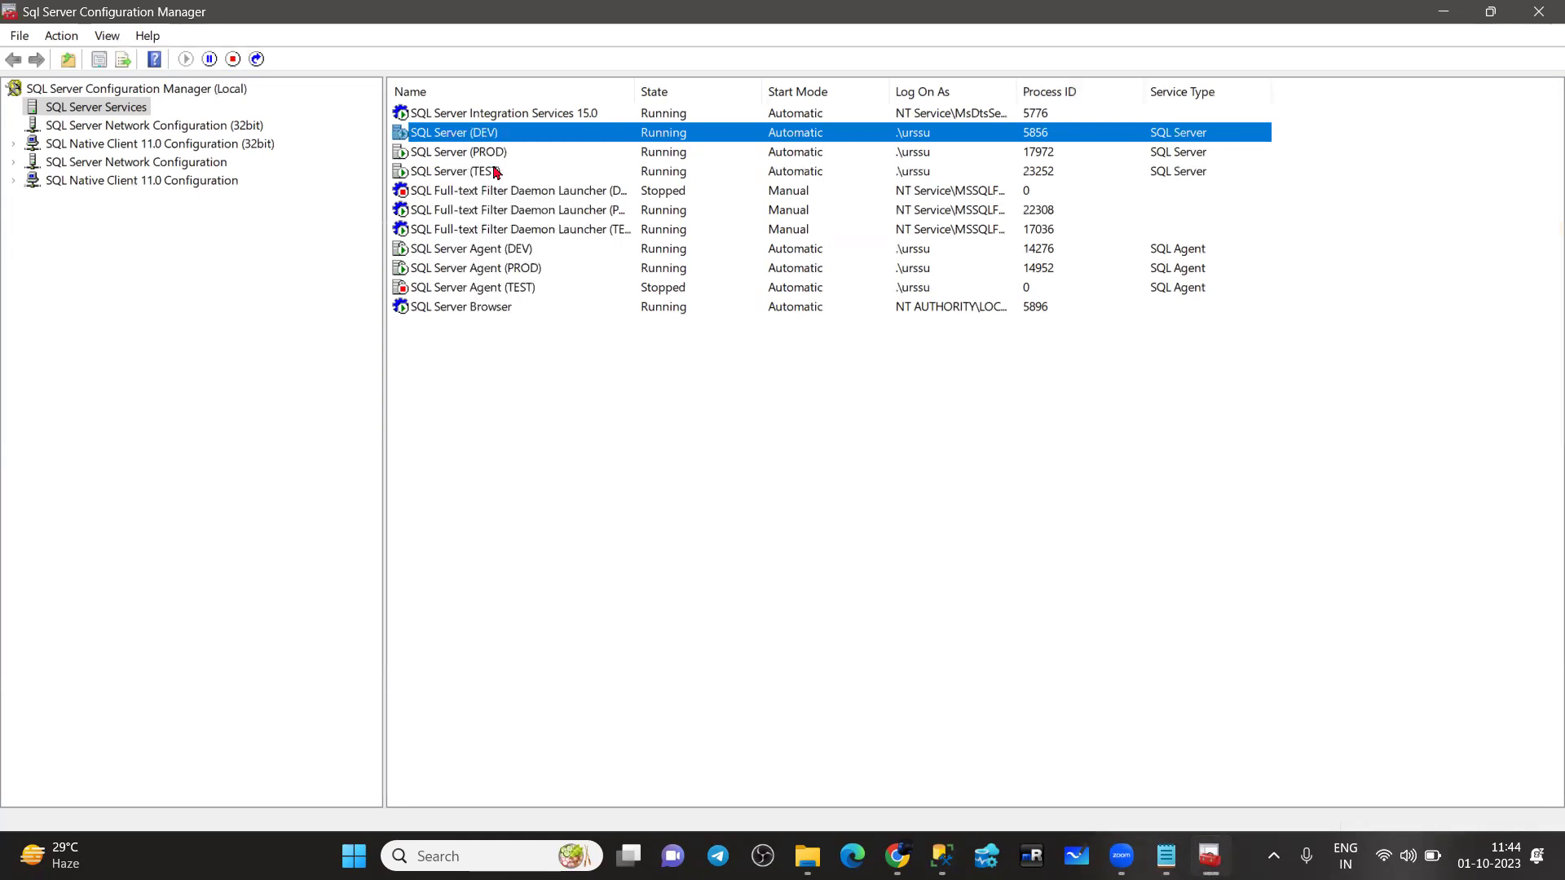
pyautogui.click(817, 468)
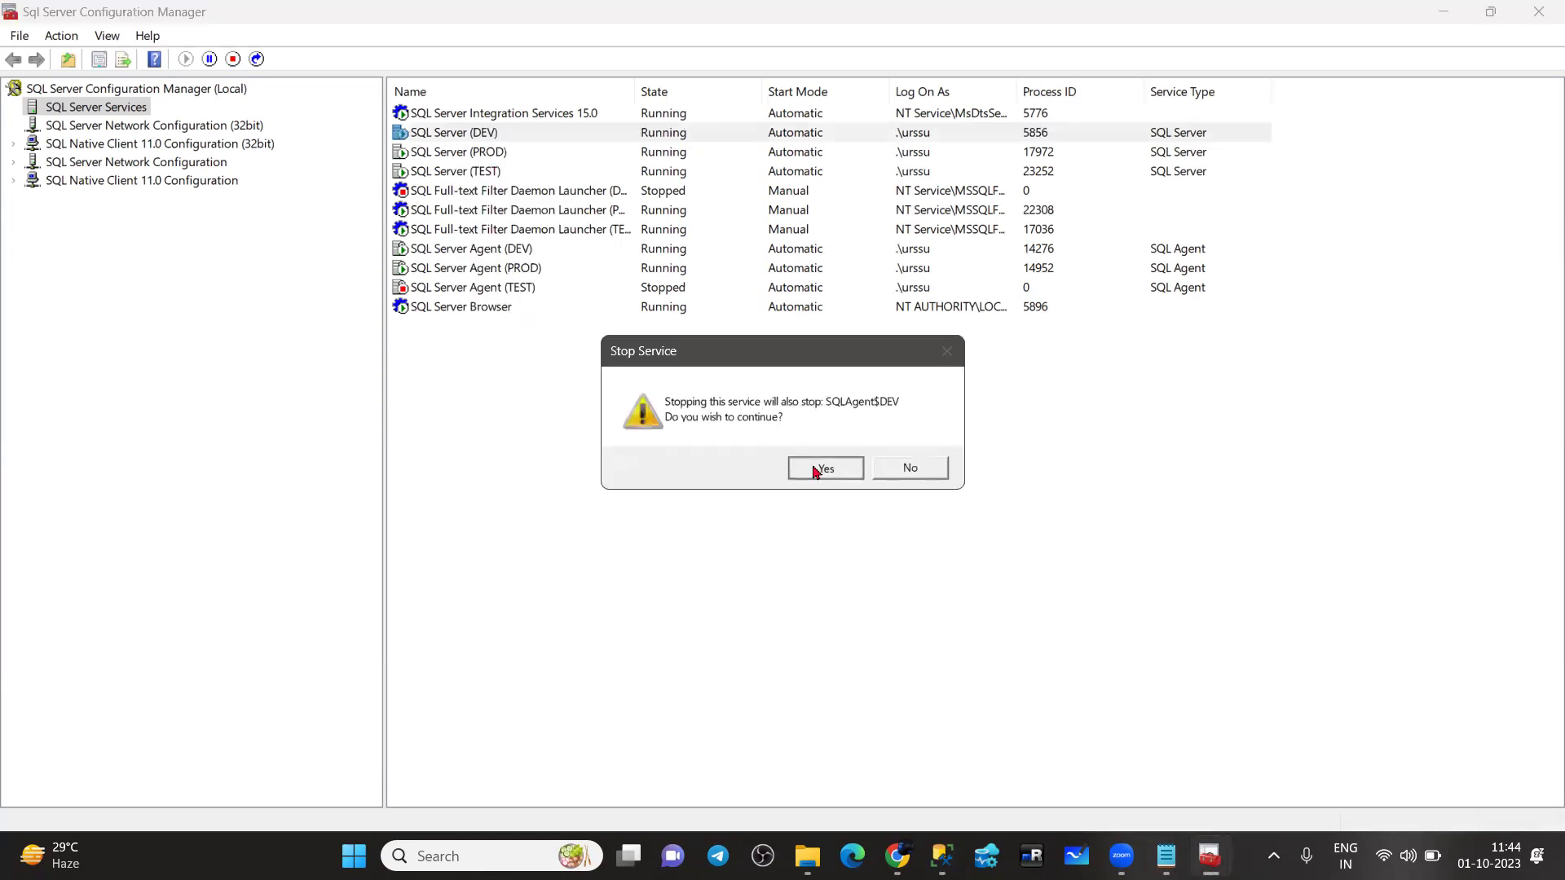
# Switch to File Explorer, open the DATA folder under D:\VM-WorkSpace\DEV\MSSQL, and copy its full path
pyautogui.click(808, 855)
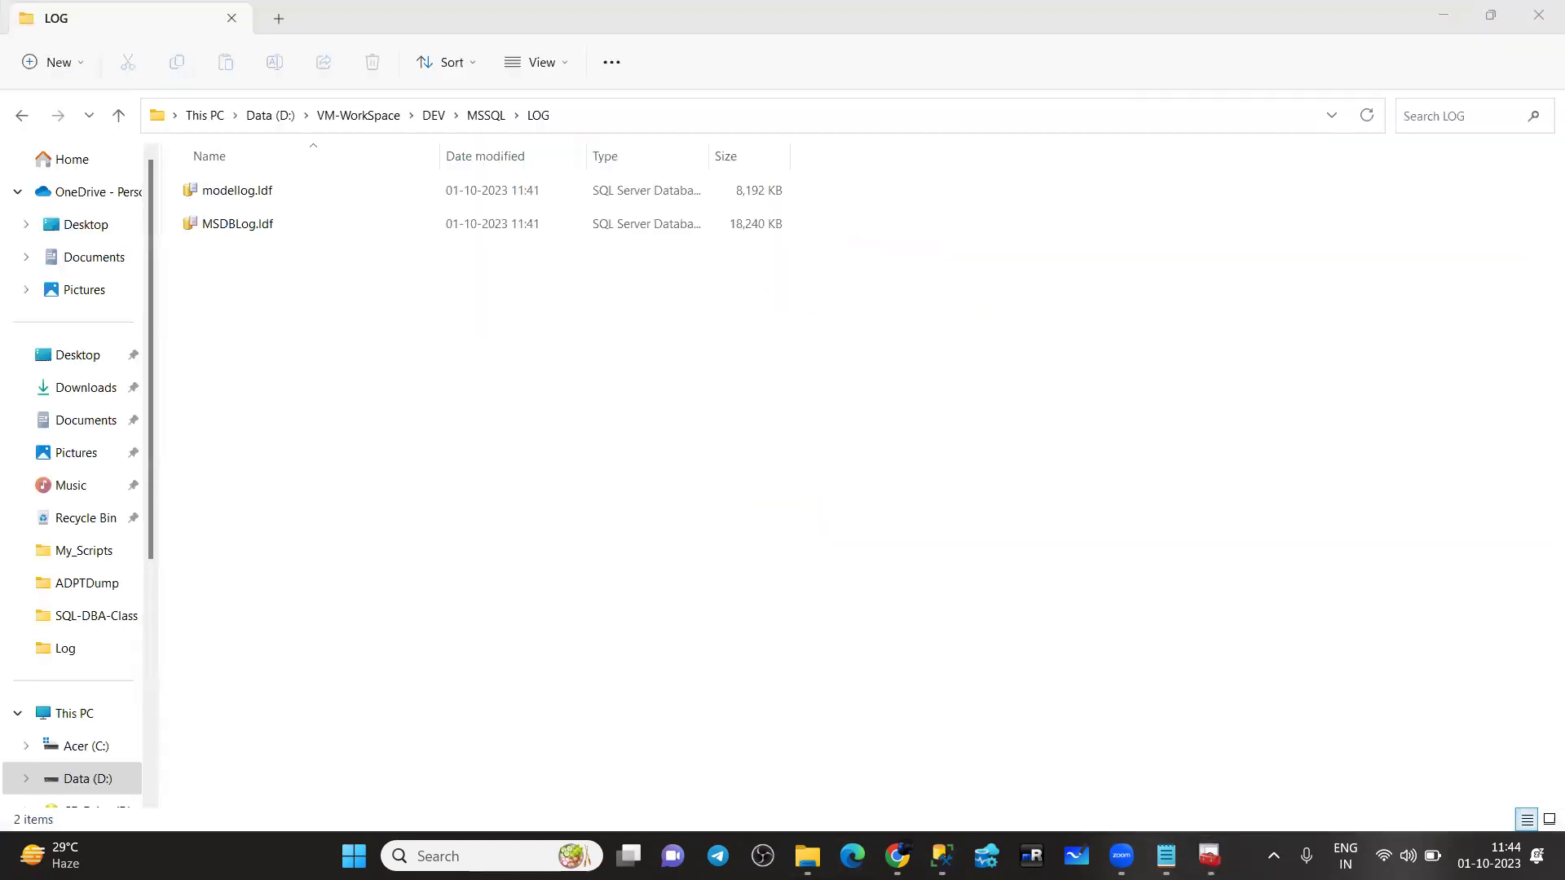
pyautogui.click(489, 111)
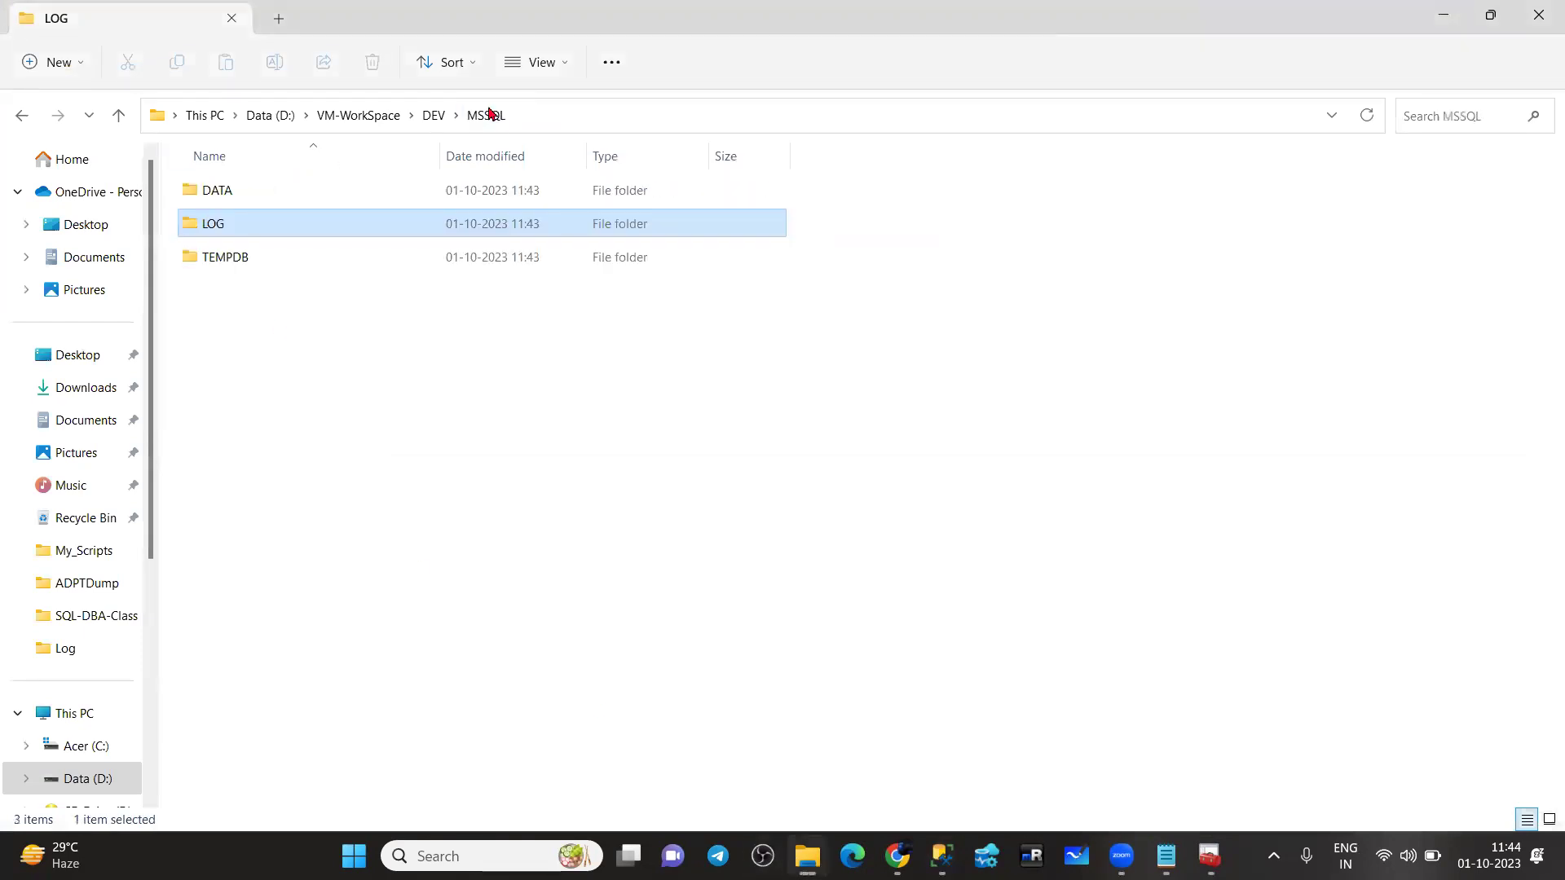
pyautogui.doubleClick(234, 192)
pyautogui.click(654, 121)
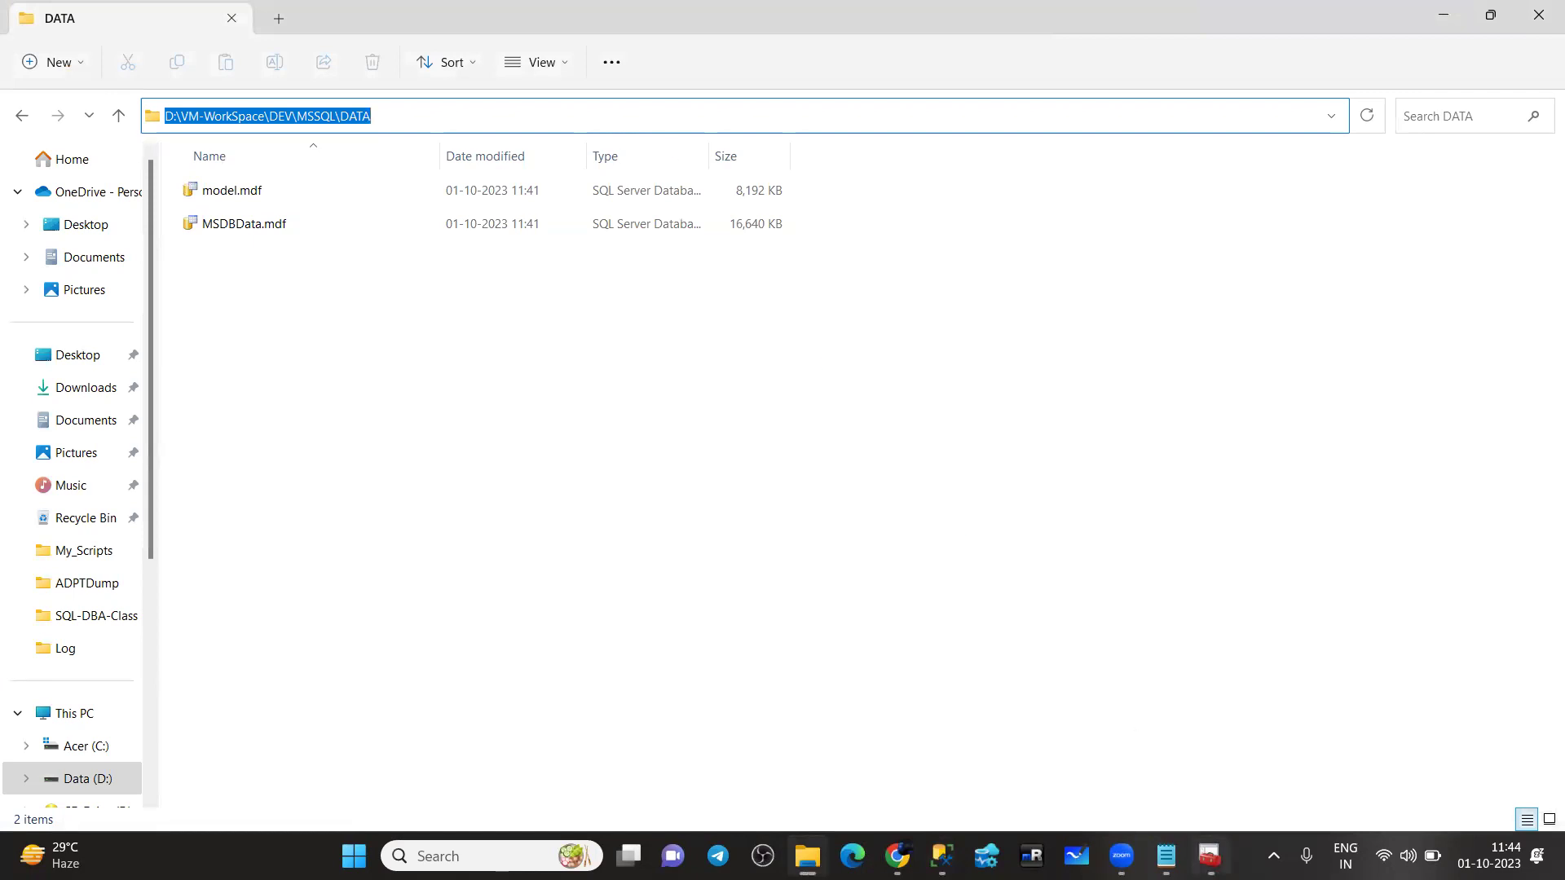
pyautogui.click(1209, 855)
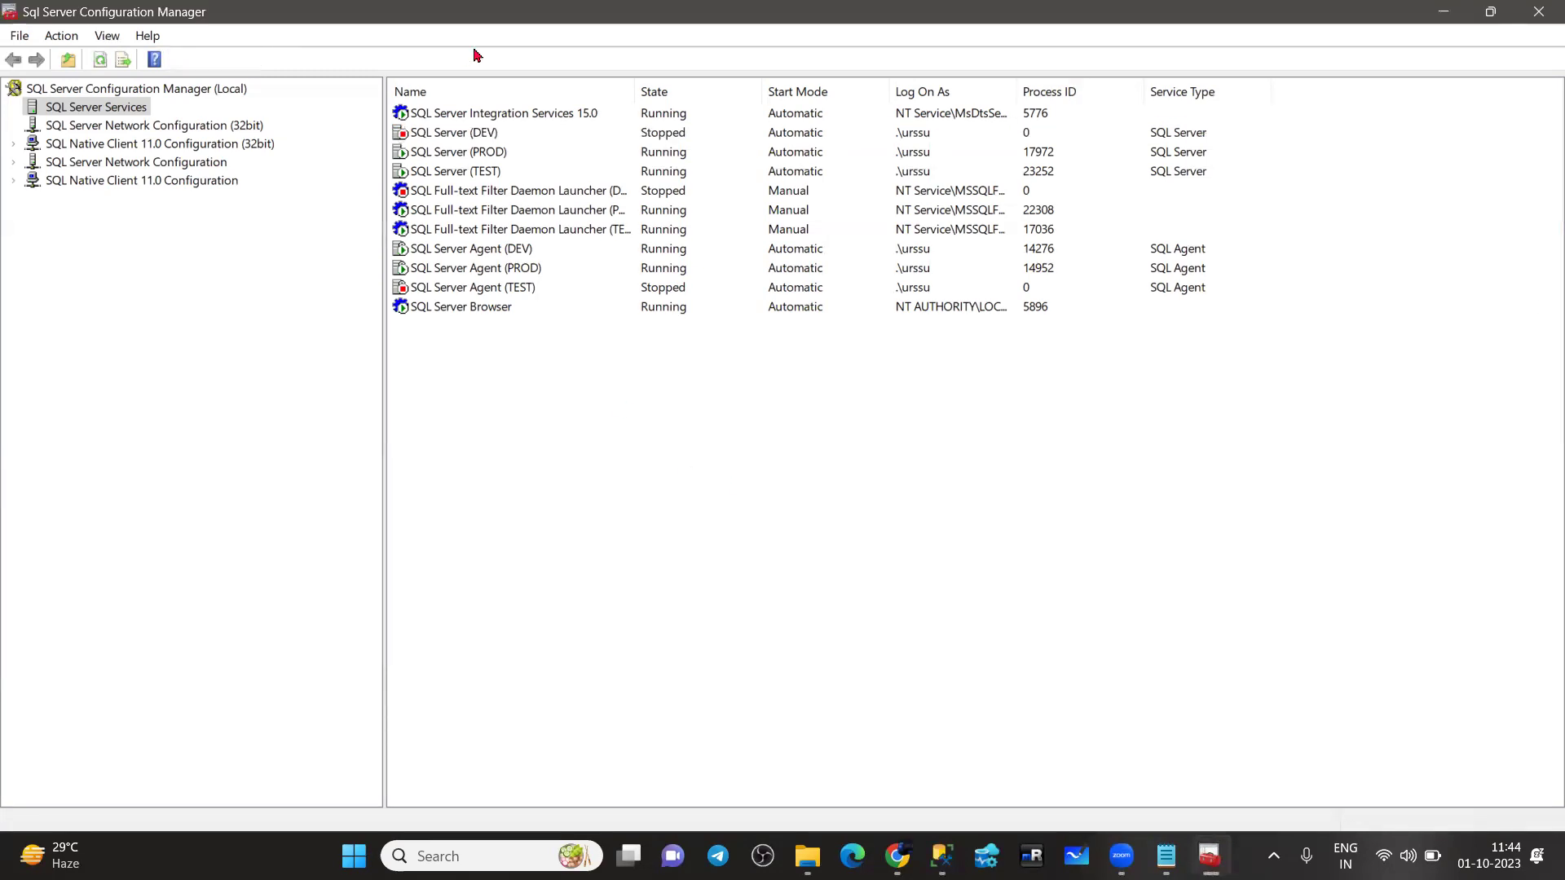
pyautogui.click(454, 134)
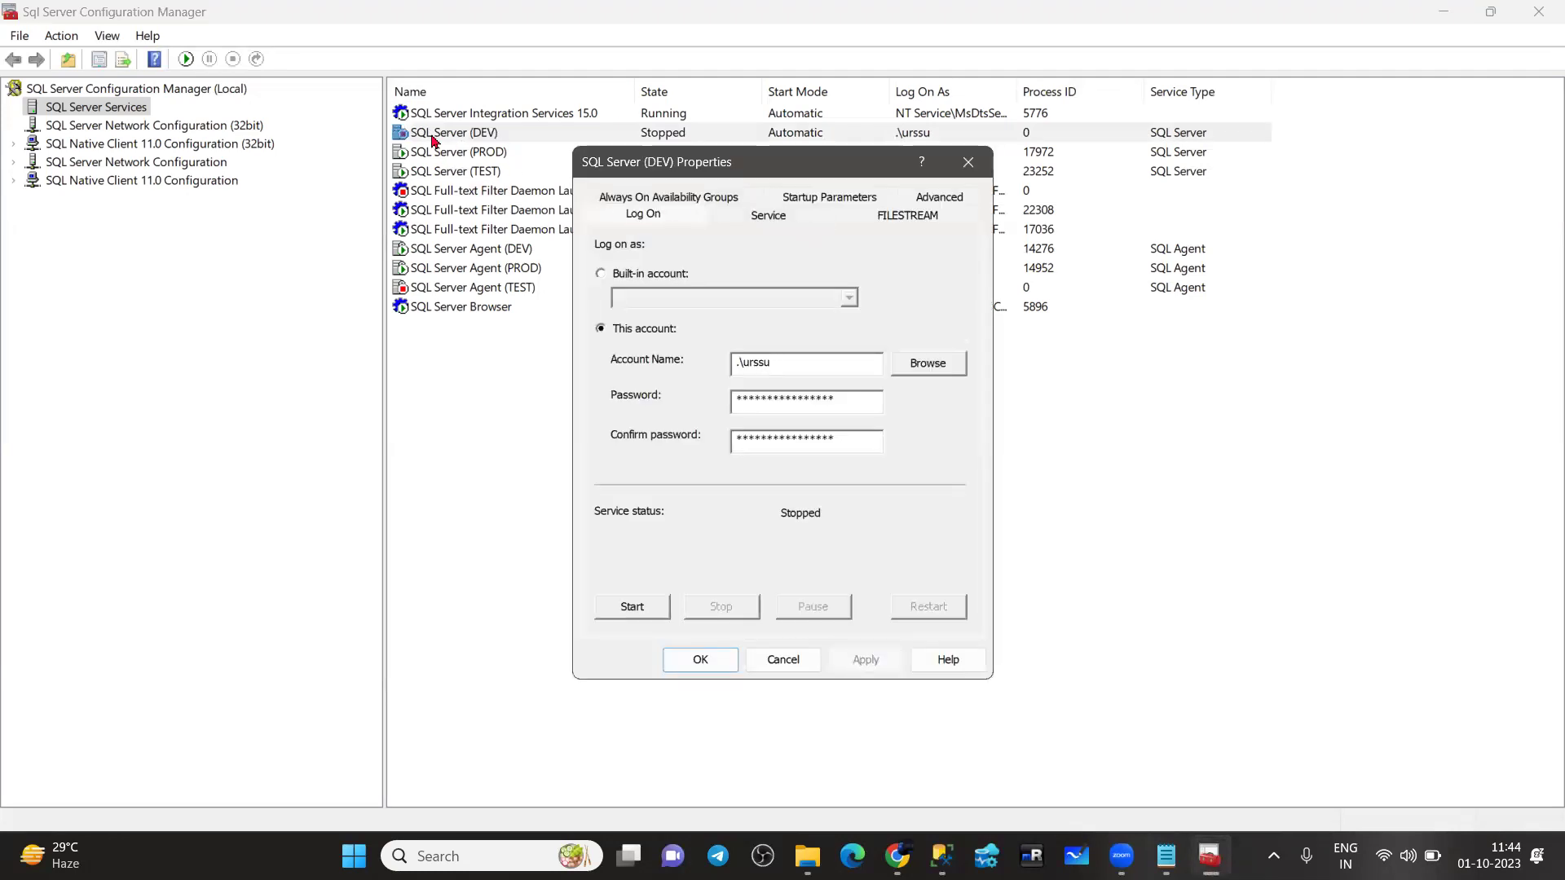
pyautogui.click(845, 198)
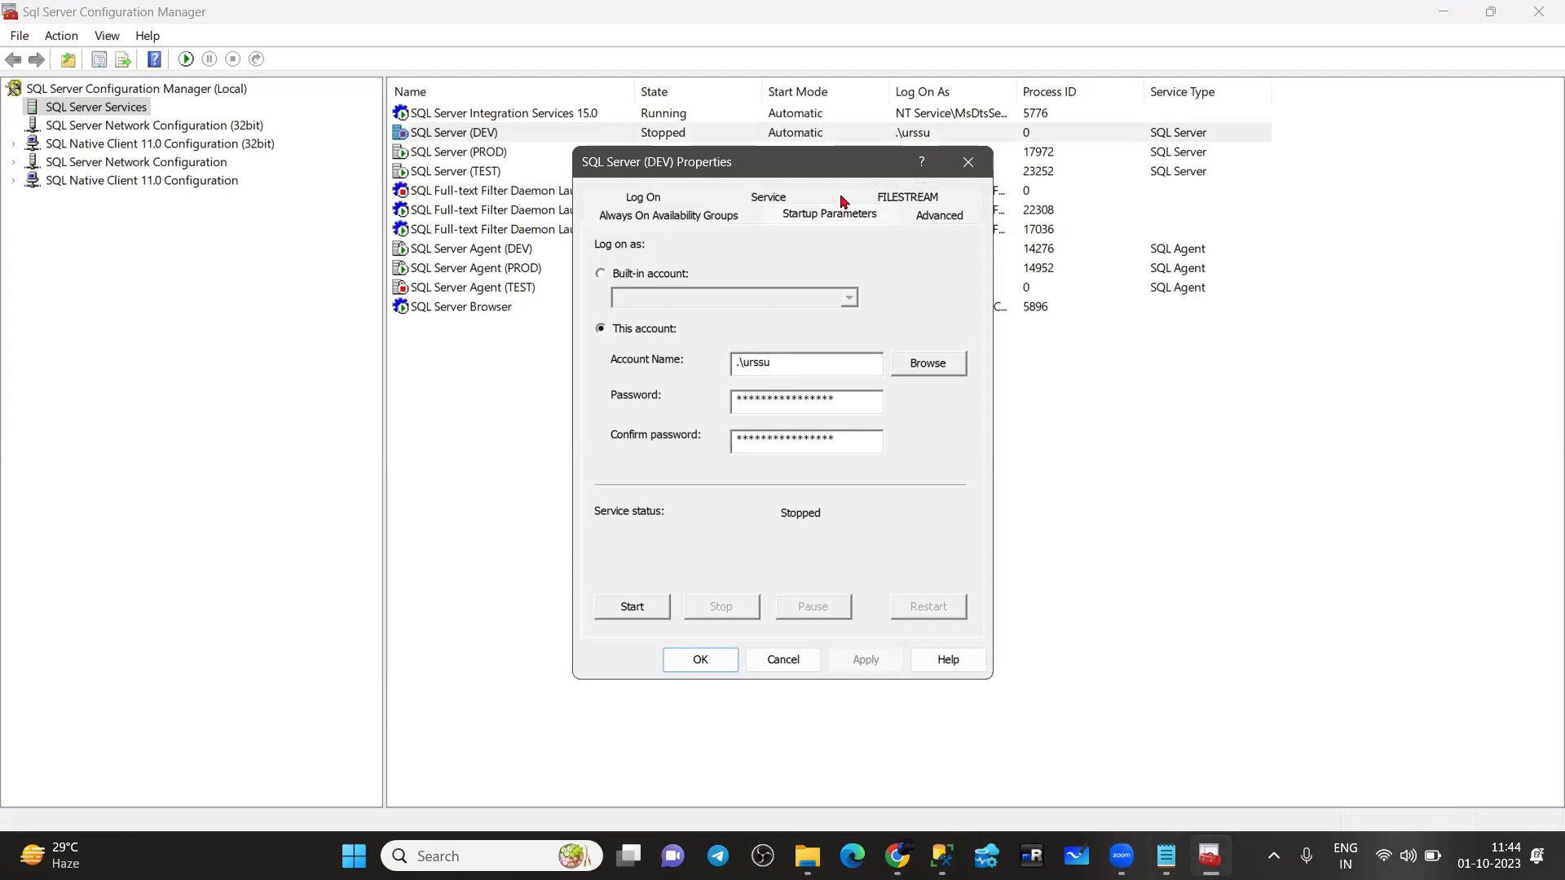
pyautogui.click(651, 339)
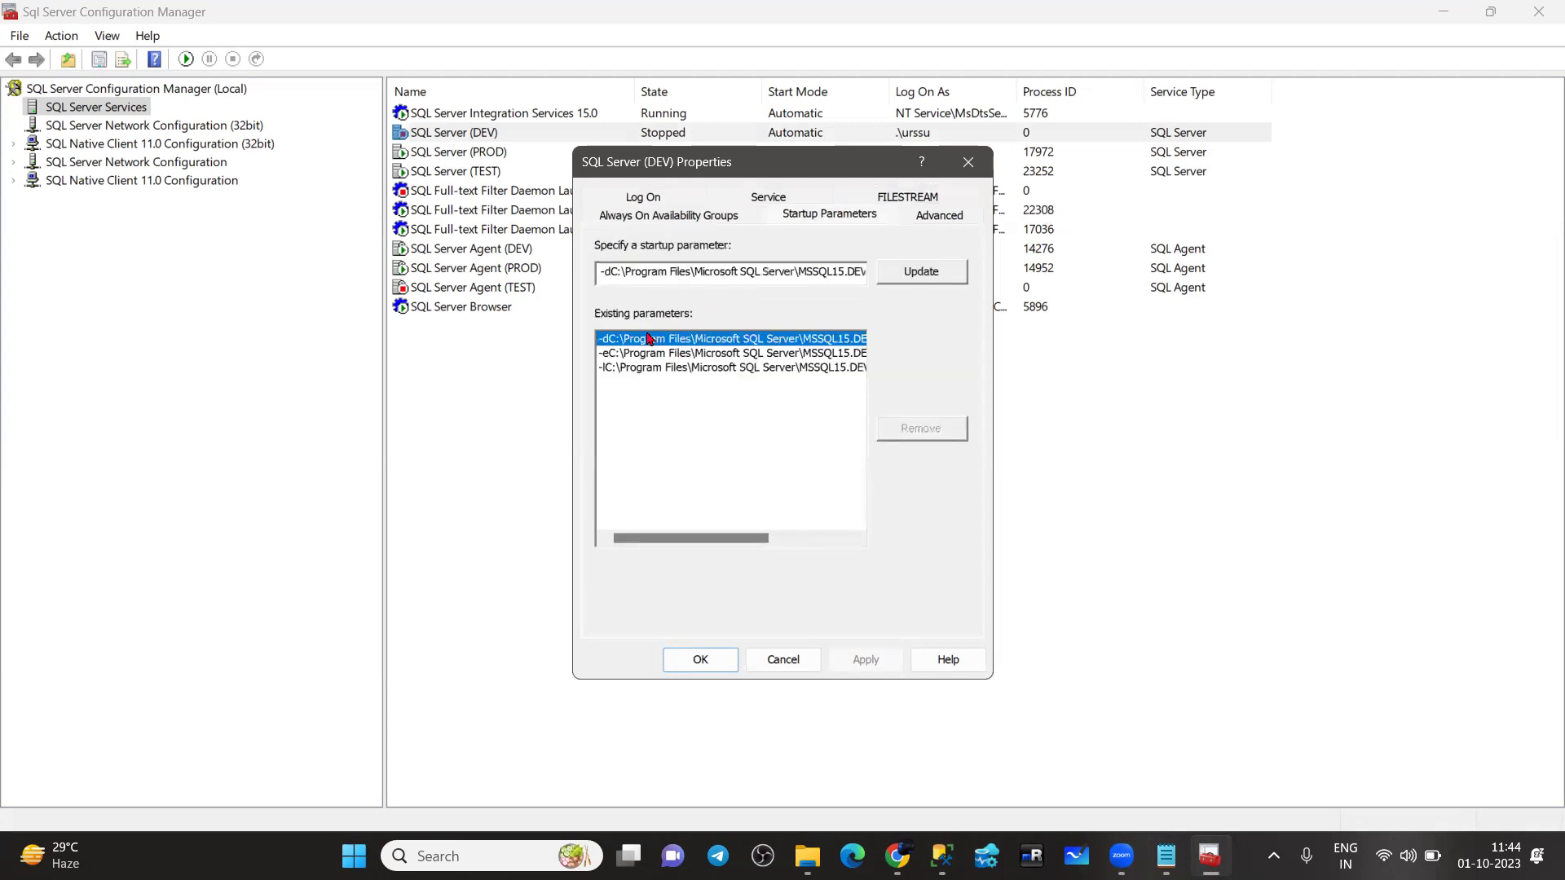
pyautogui.moveTo(613, 275); pyautogui.dragTo(806, 268)
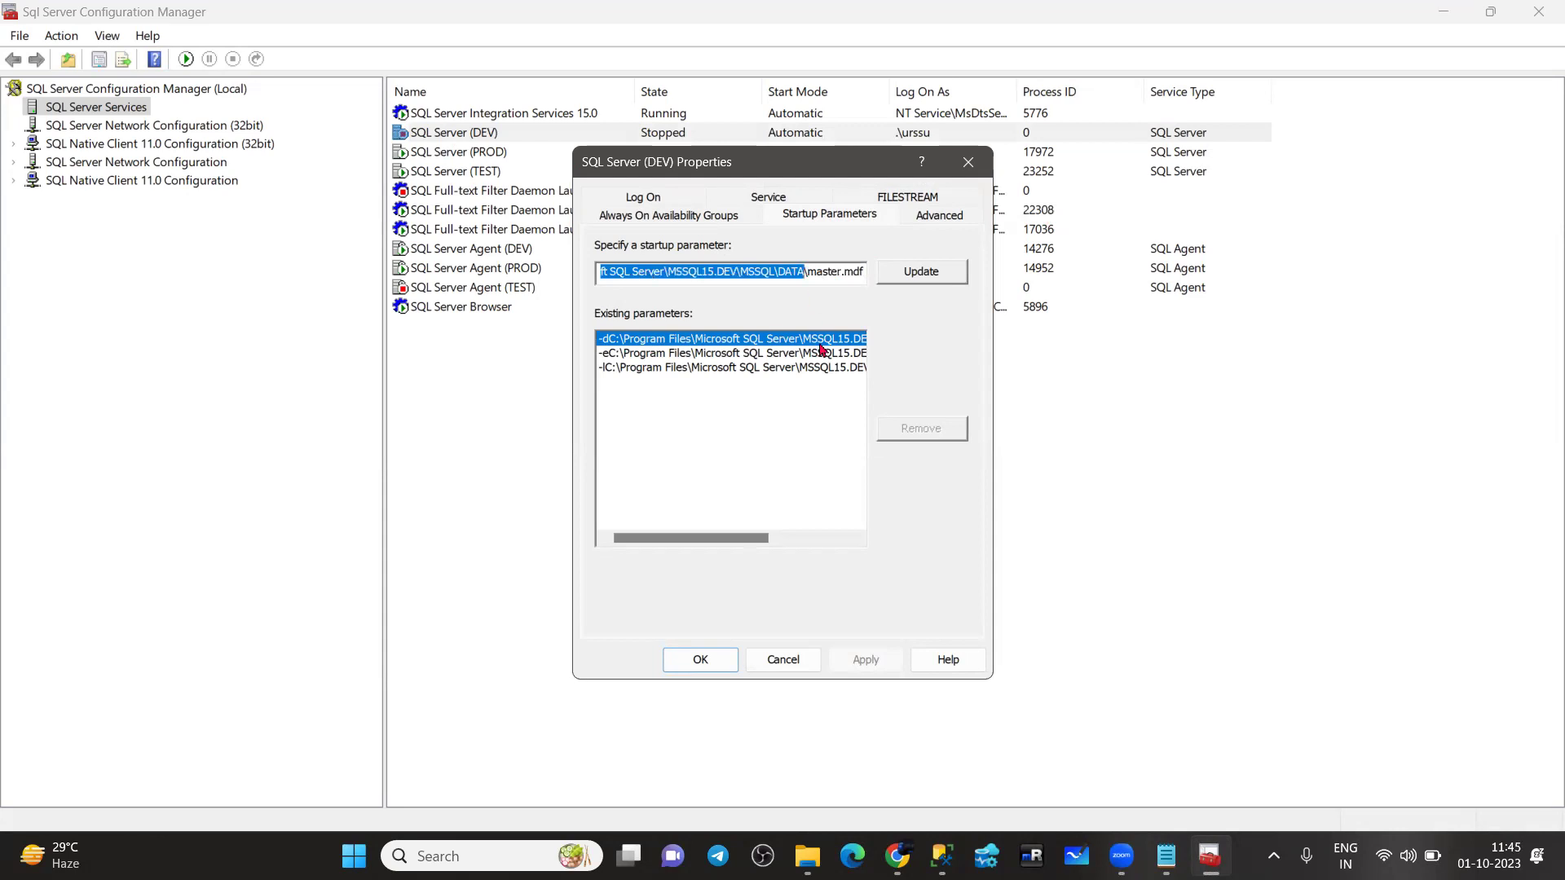
pyautogui.hotkey('ctrl', 'v')
pyautogui.click(945, 279)
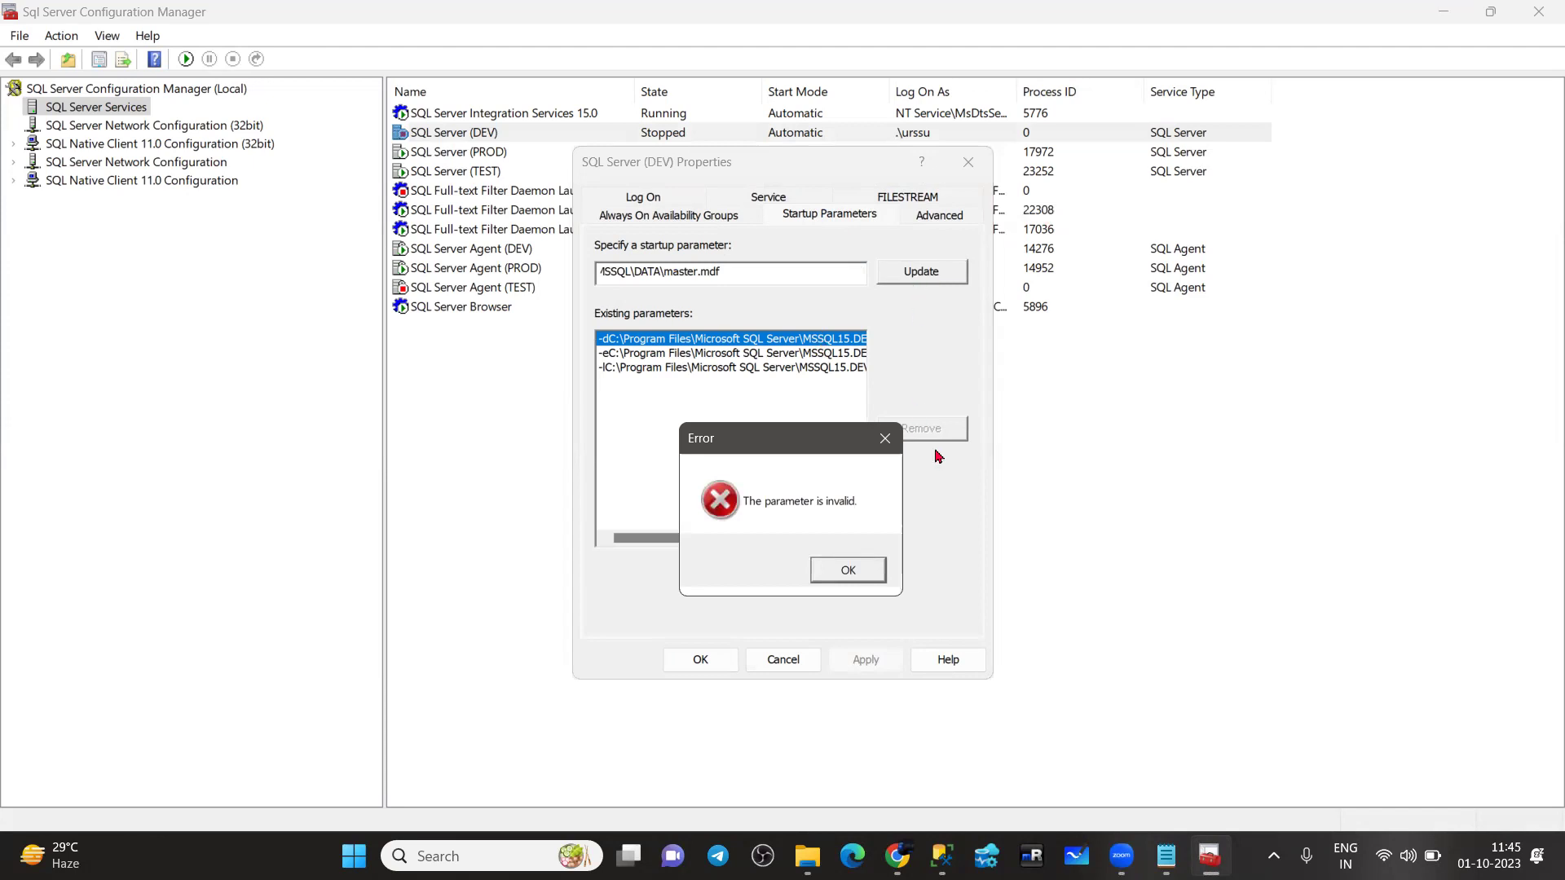
pyautogui.click(742, 277)
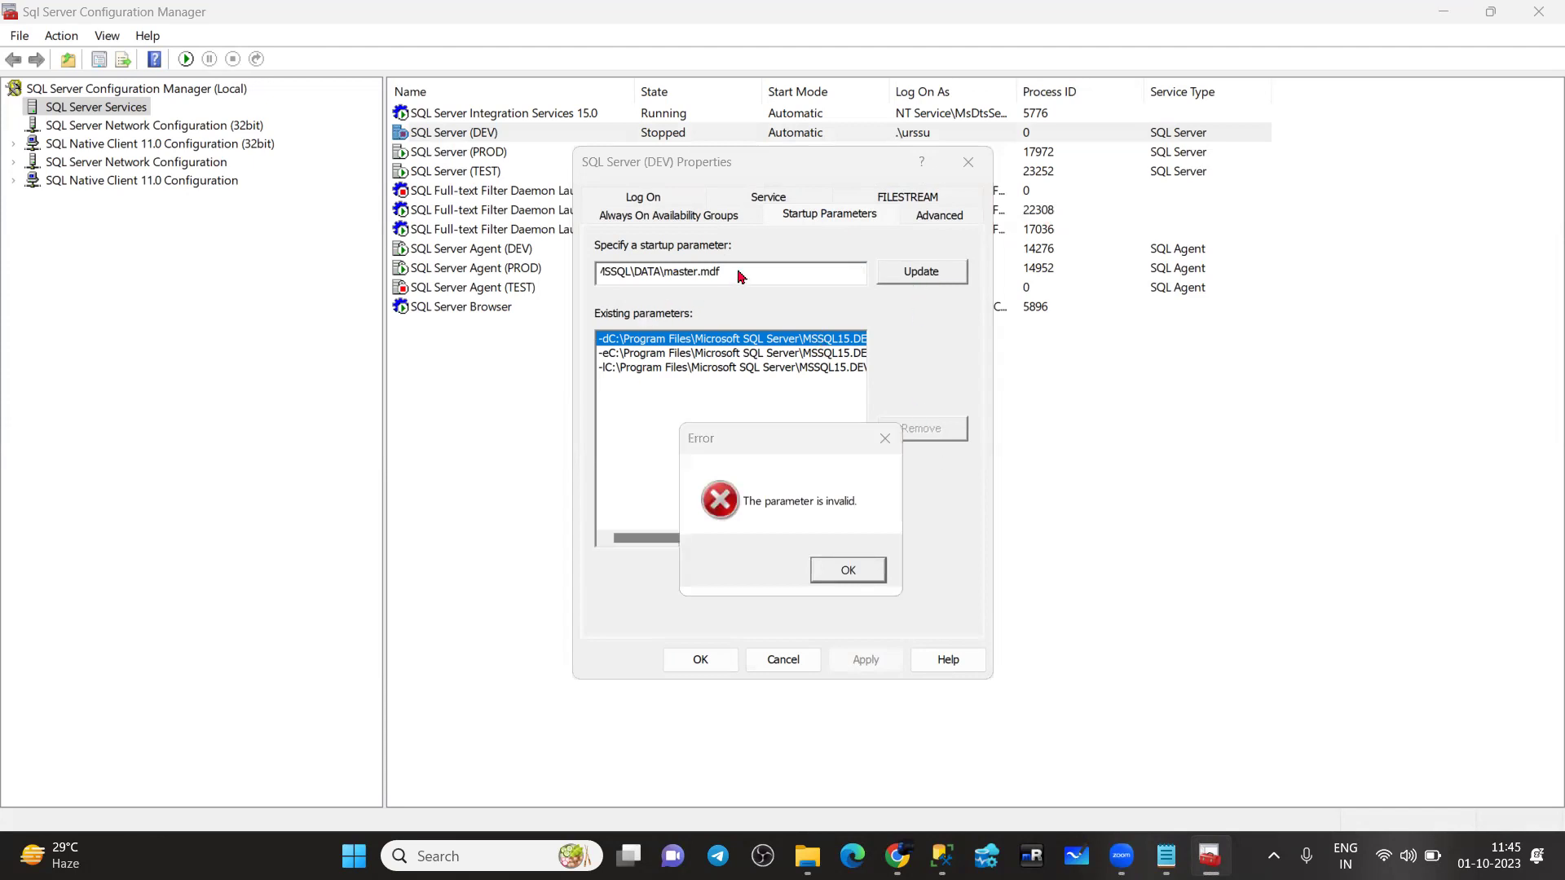
pyautogui.click(848, 570)
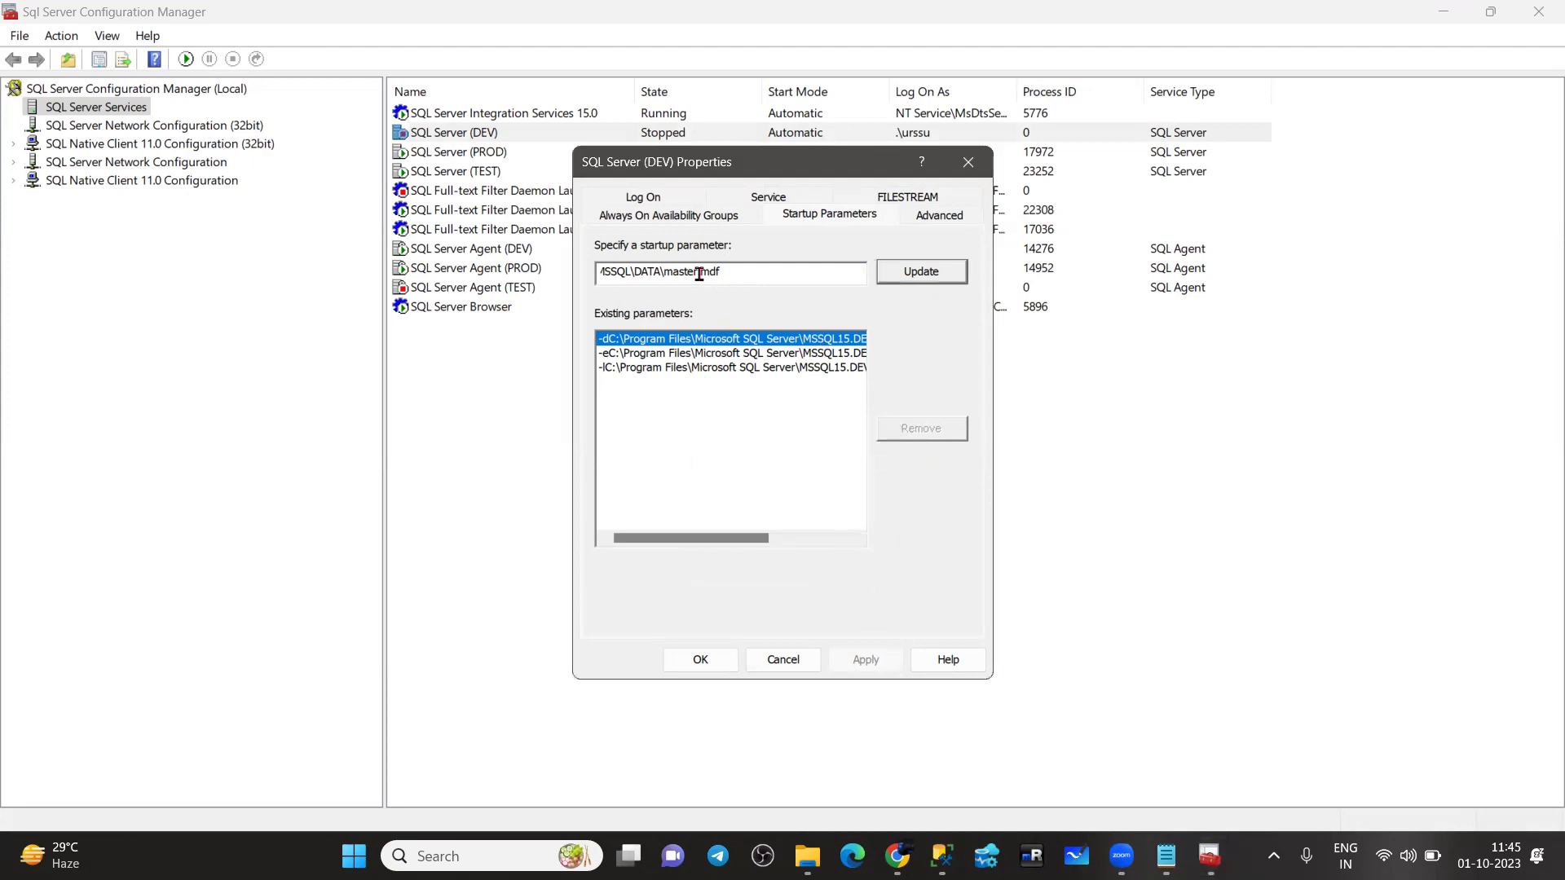
pyautogui.click(665, 272)
pyautogui.press('Home')
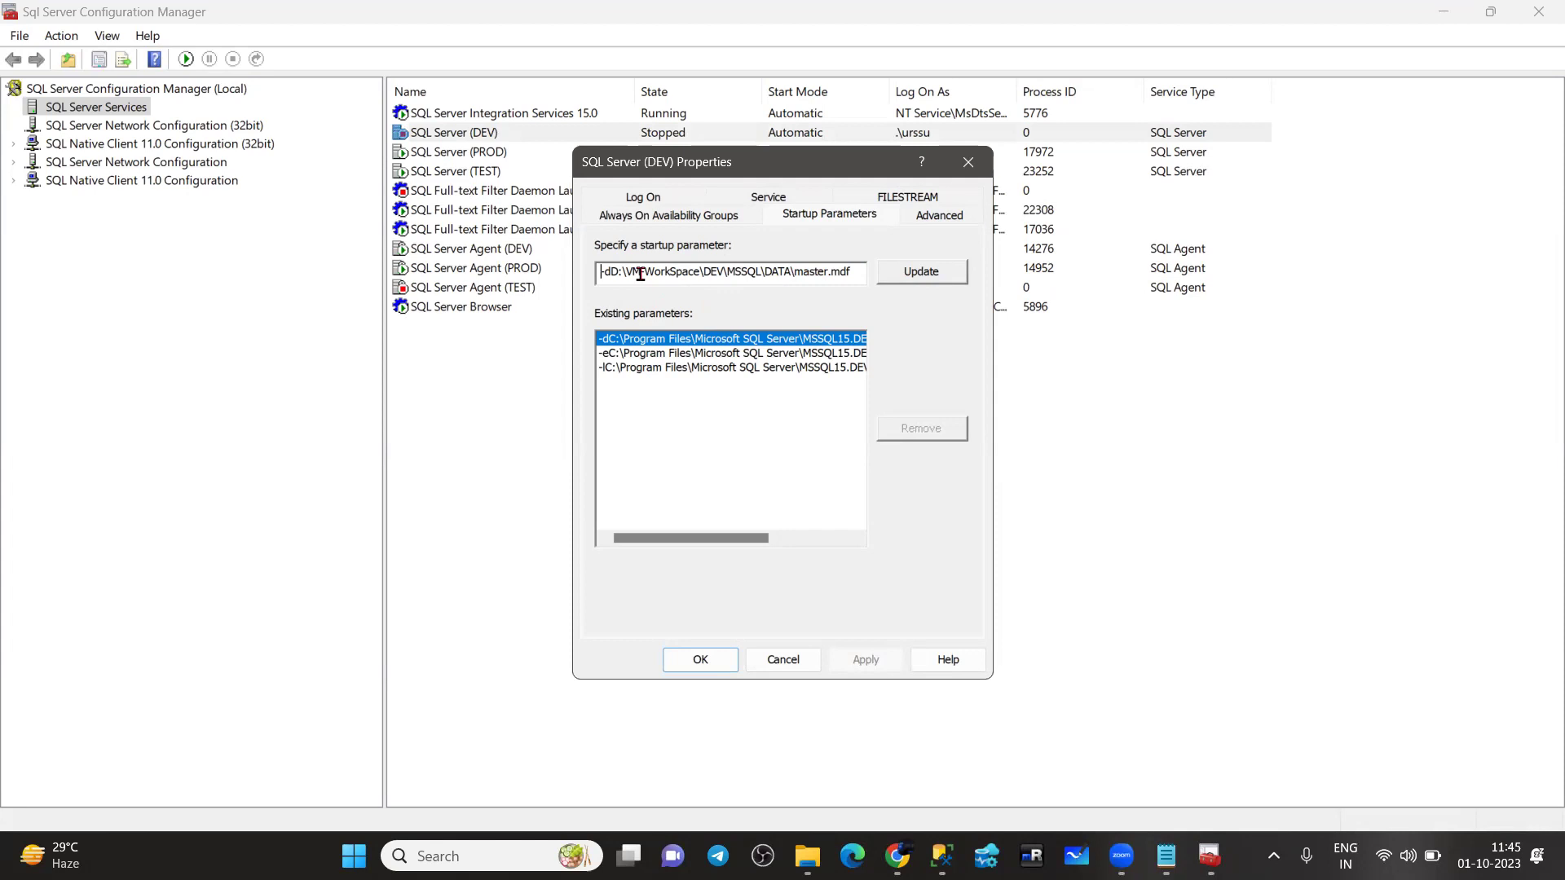
pyautogui.click(783, 659)
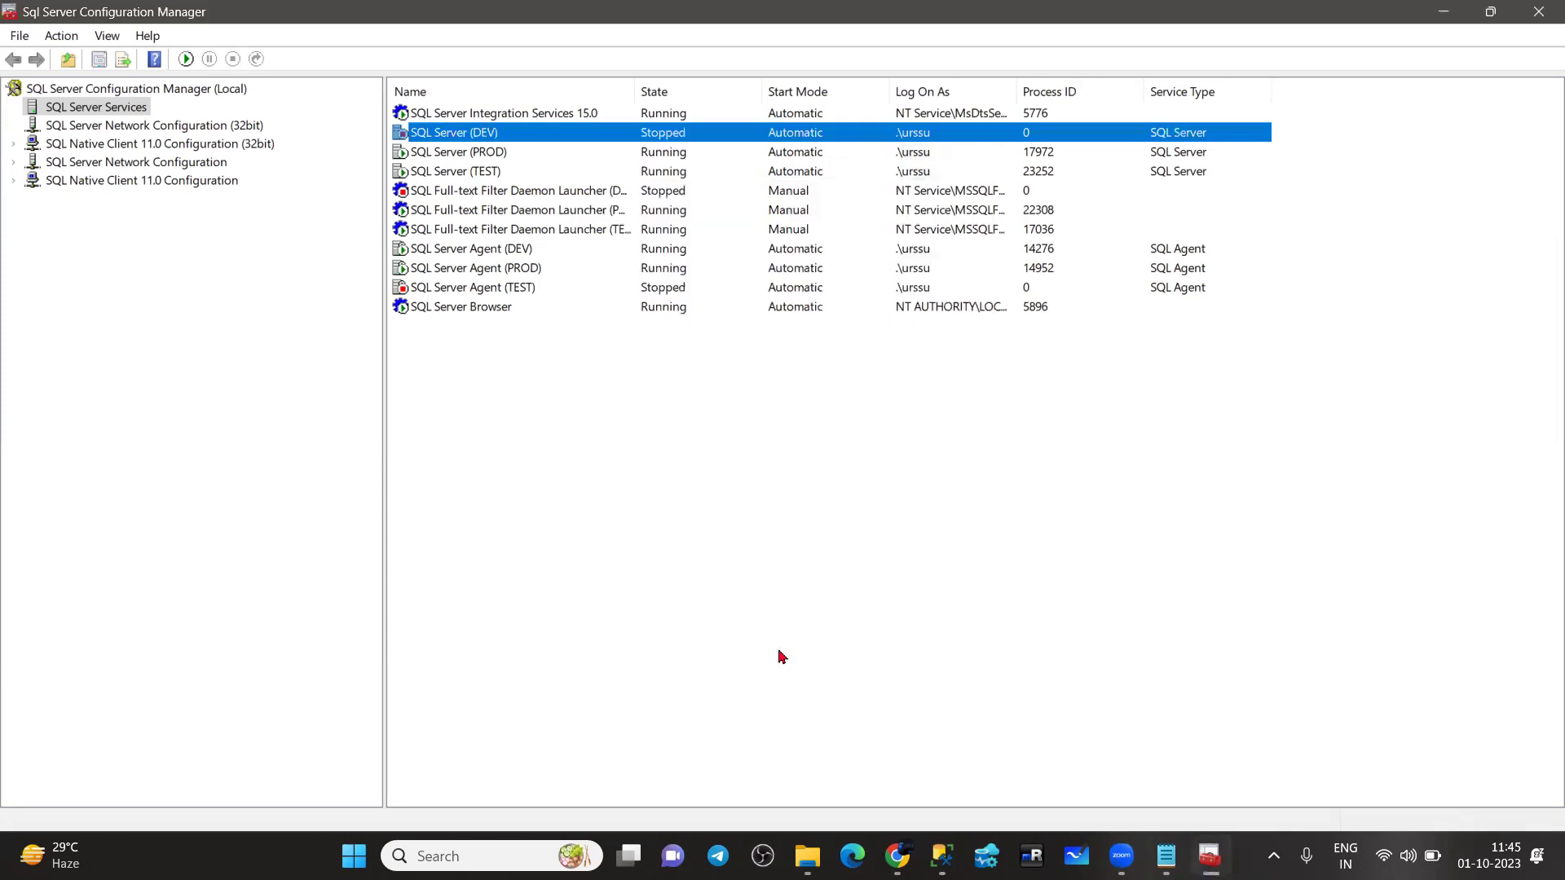
pyautogui.click(511, 154)
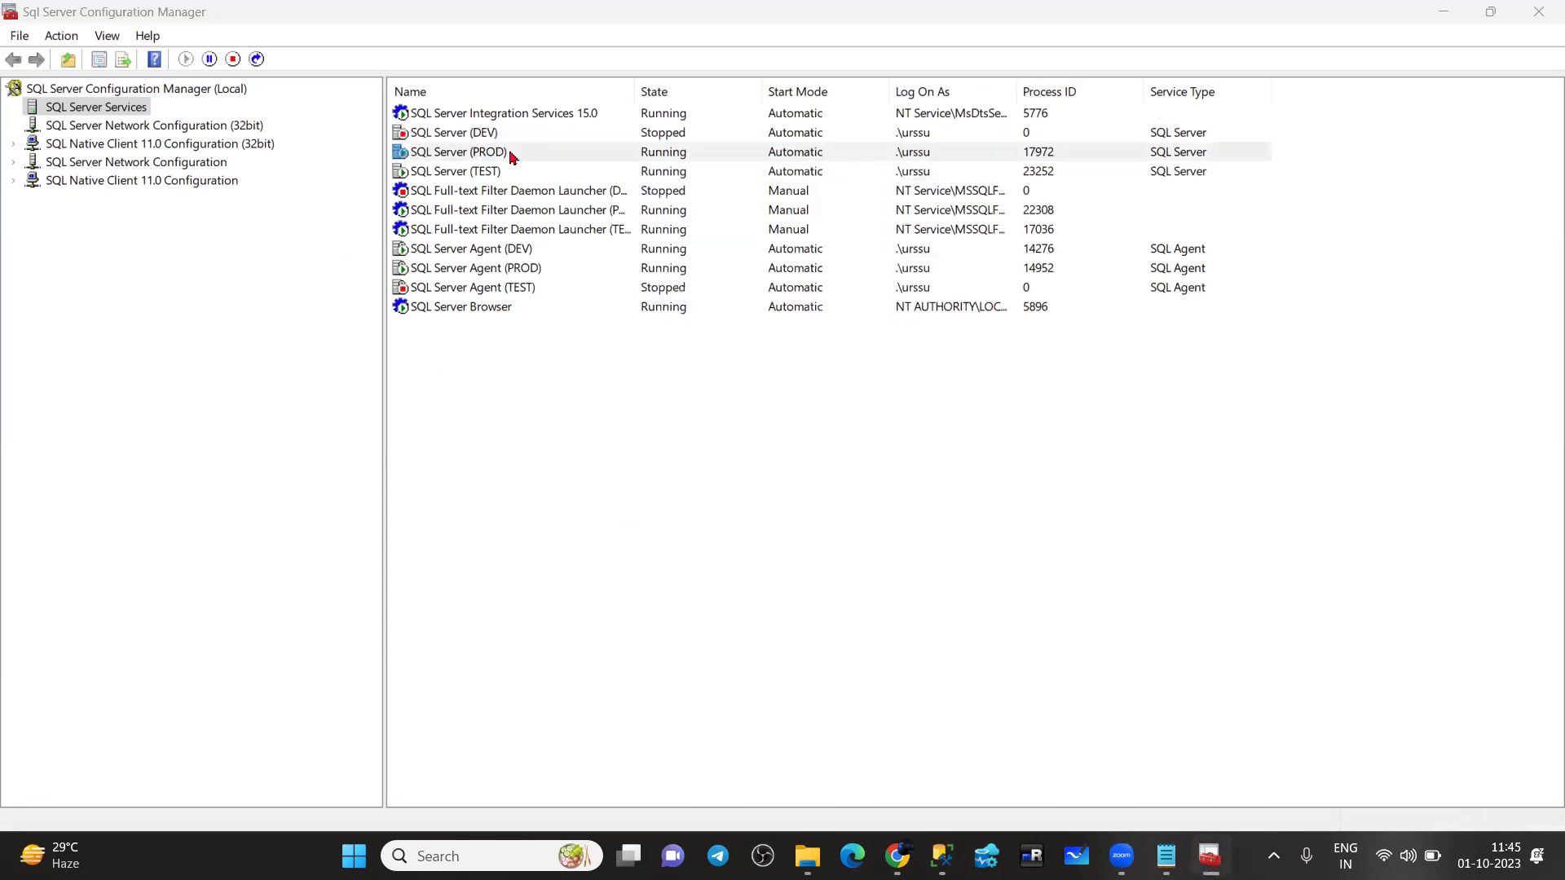
pyautogui.doubleClick(546, 159)
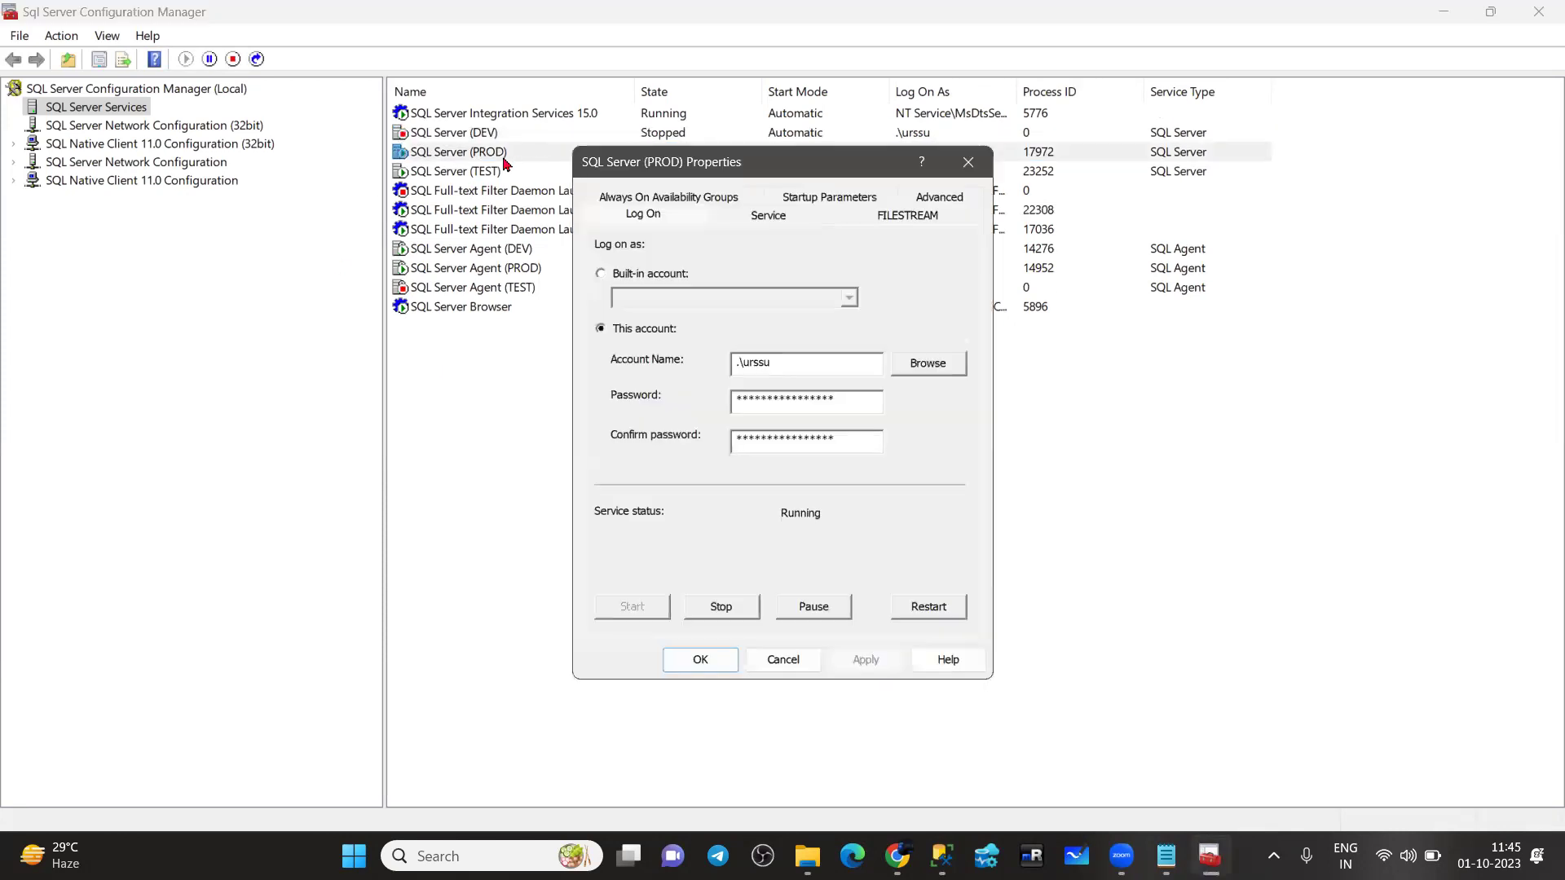
pyautogui.click(819, 198)
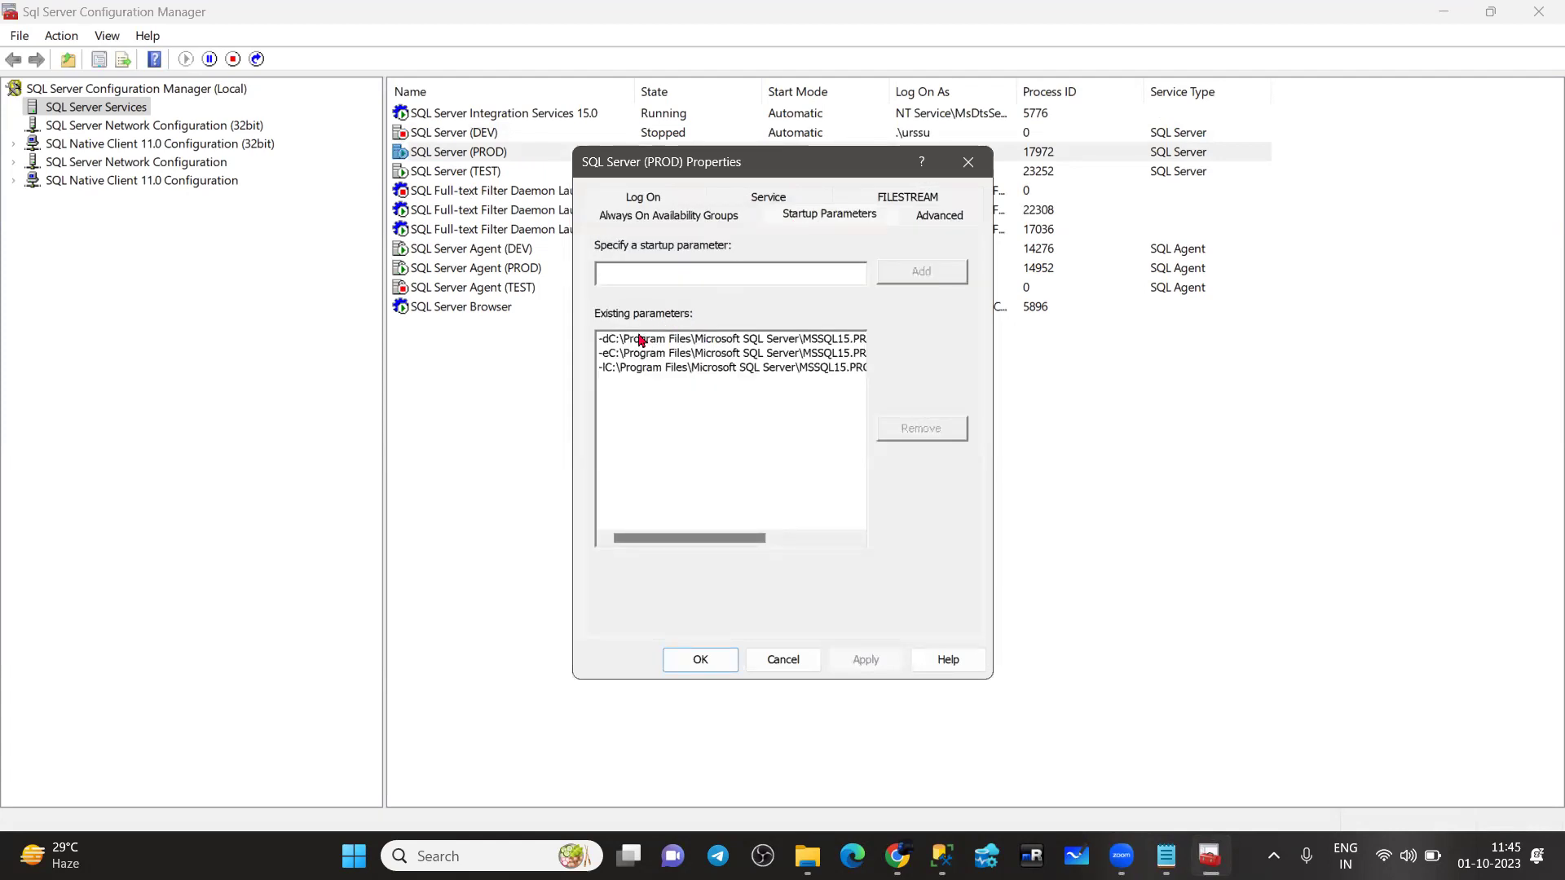
pyautogui.click(639, 341)
pyautogui.click(913, 271)
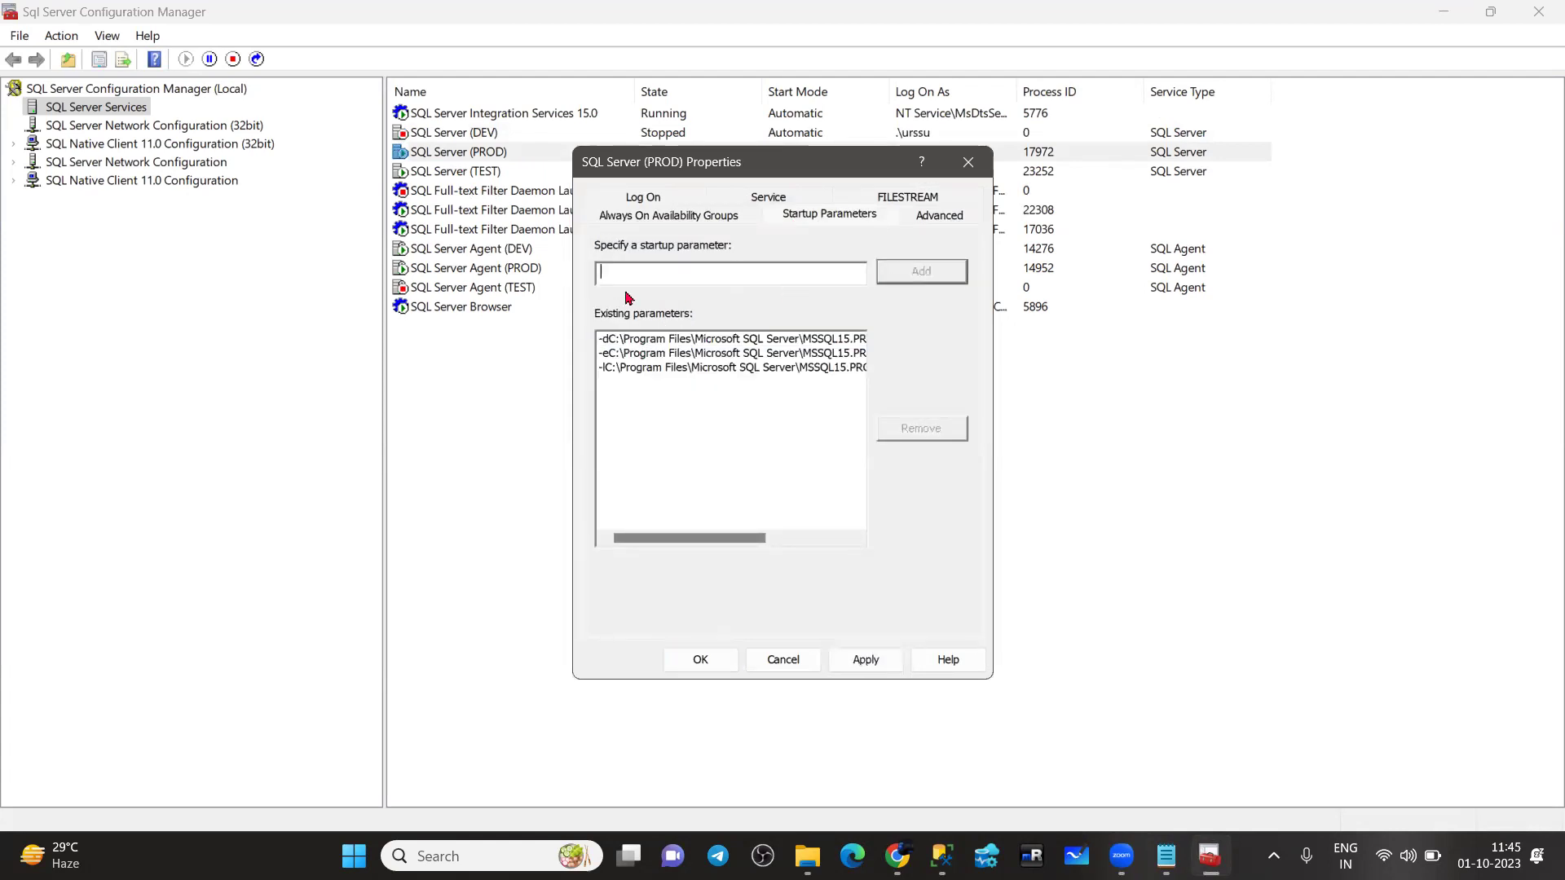
pyautogui.click(641, 342)
pyautogui.moveTo(609, 275); pyautogui.dragTo(803, 269)
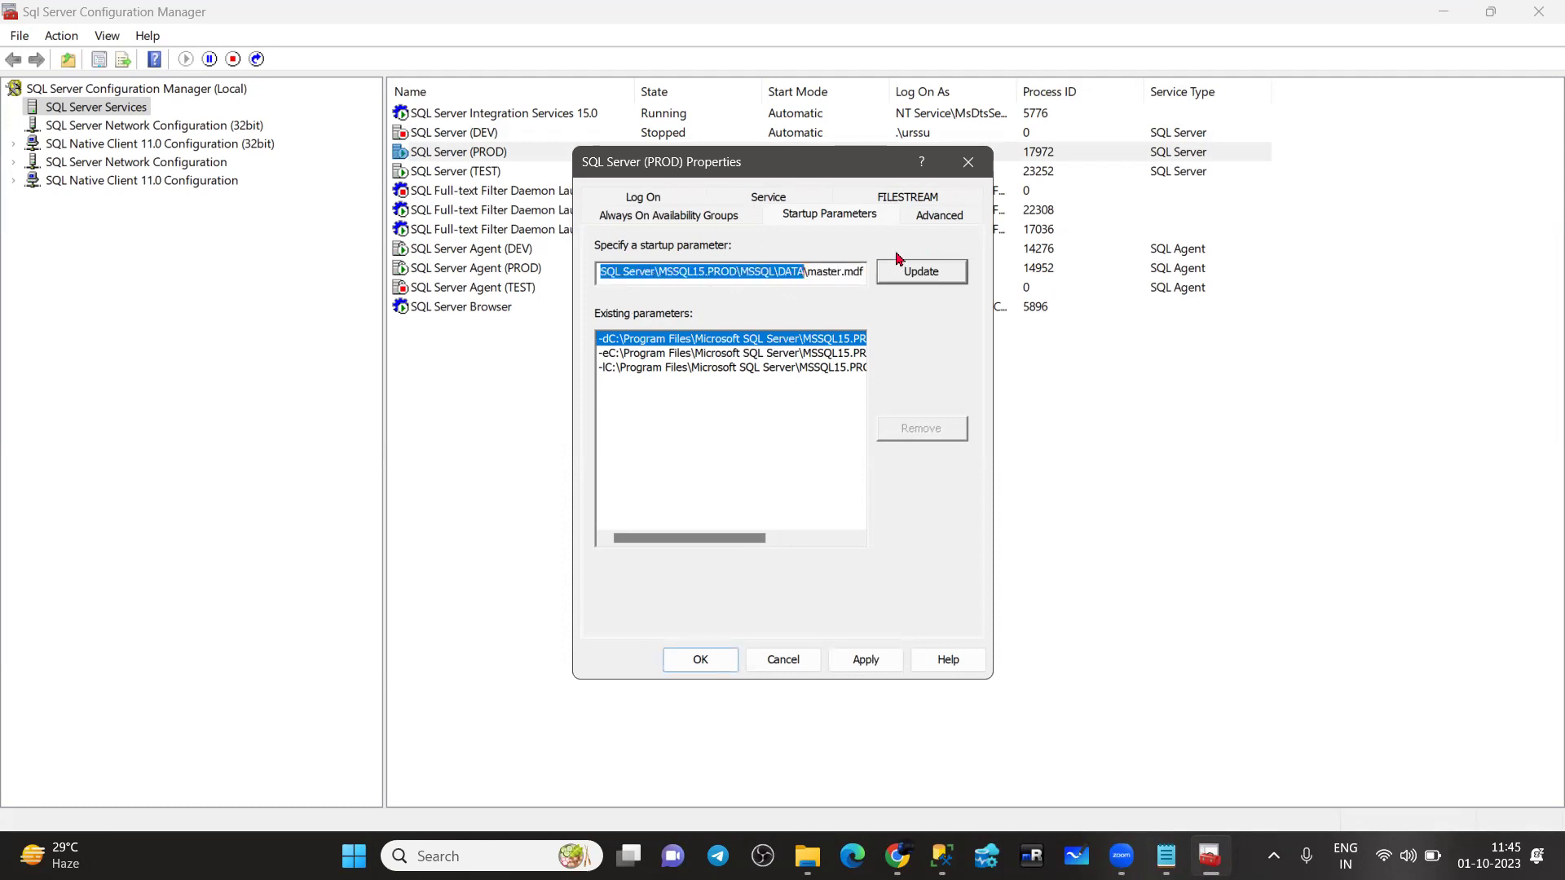
pyautogui.hotkey('ctrl', 'v')
pyautogui.click(933, 275)
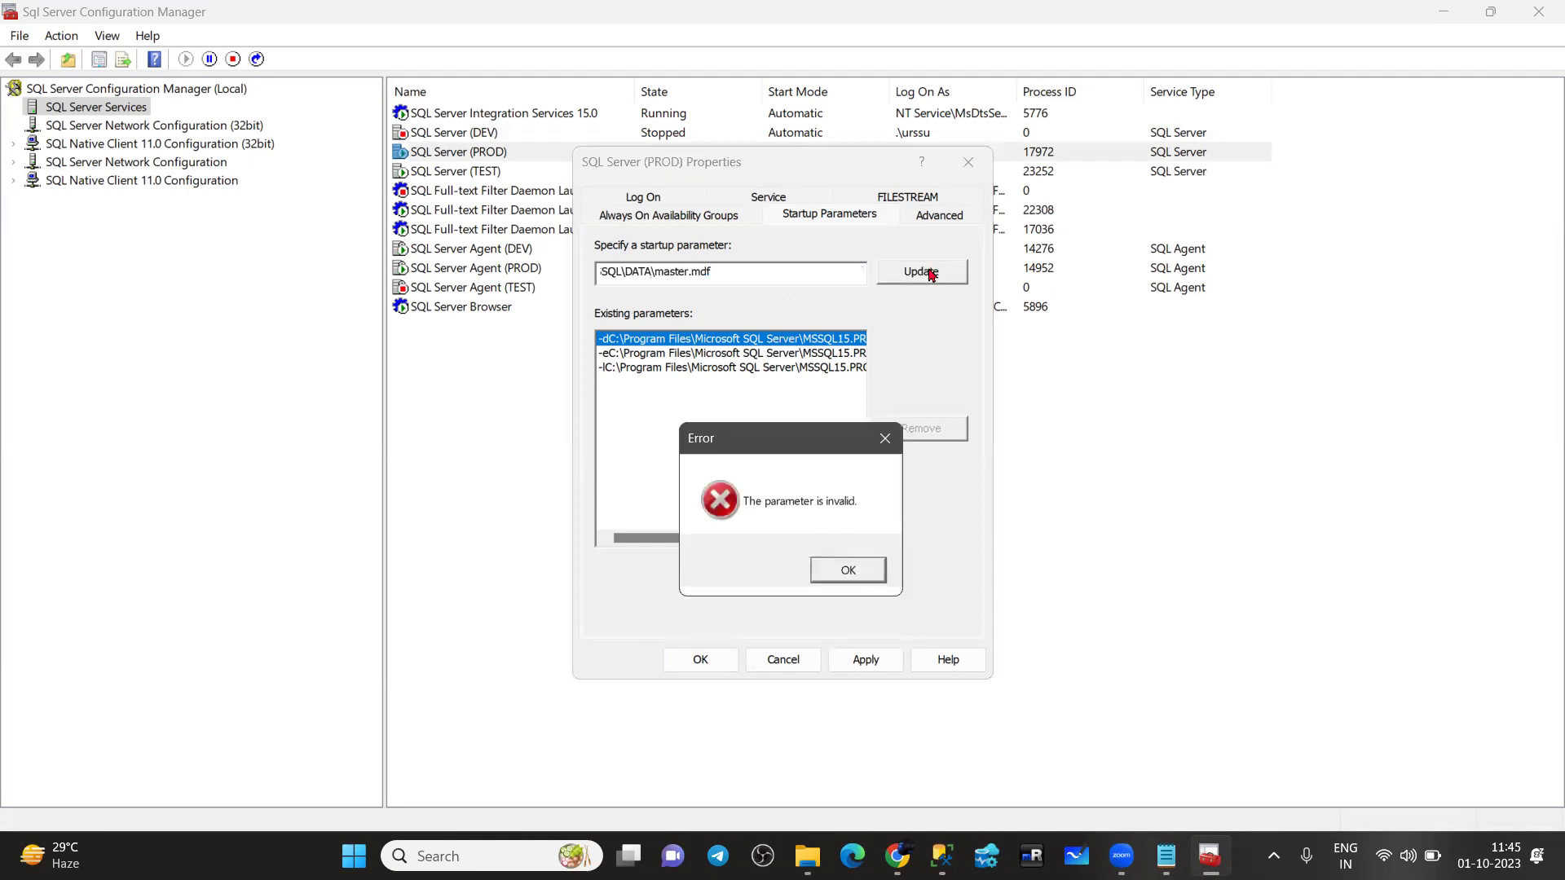
pyautogui.click(849, 573)
pyautogui.click(786, 657)
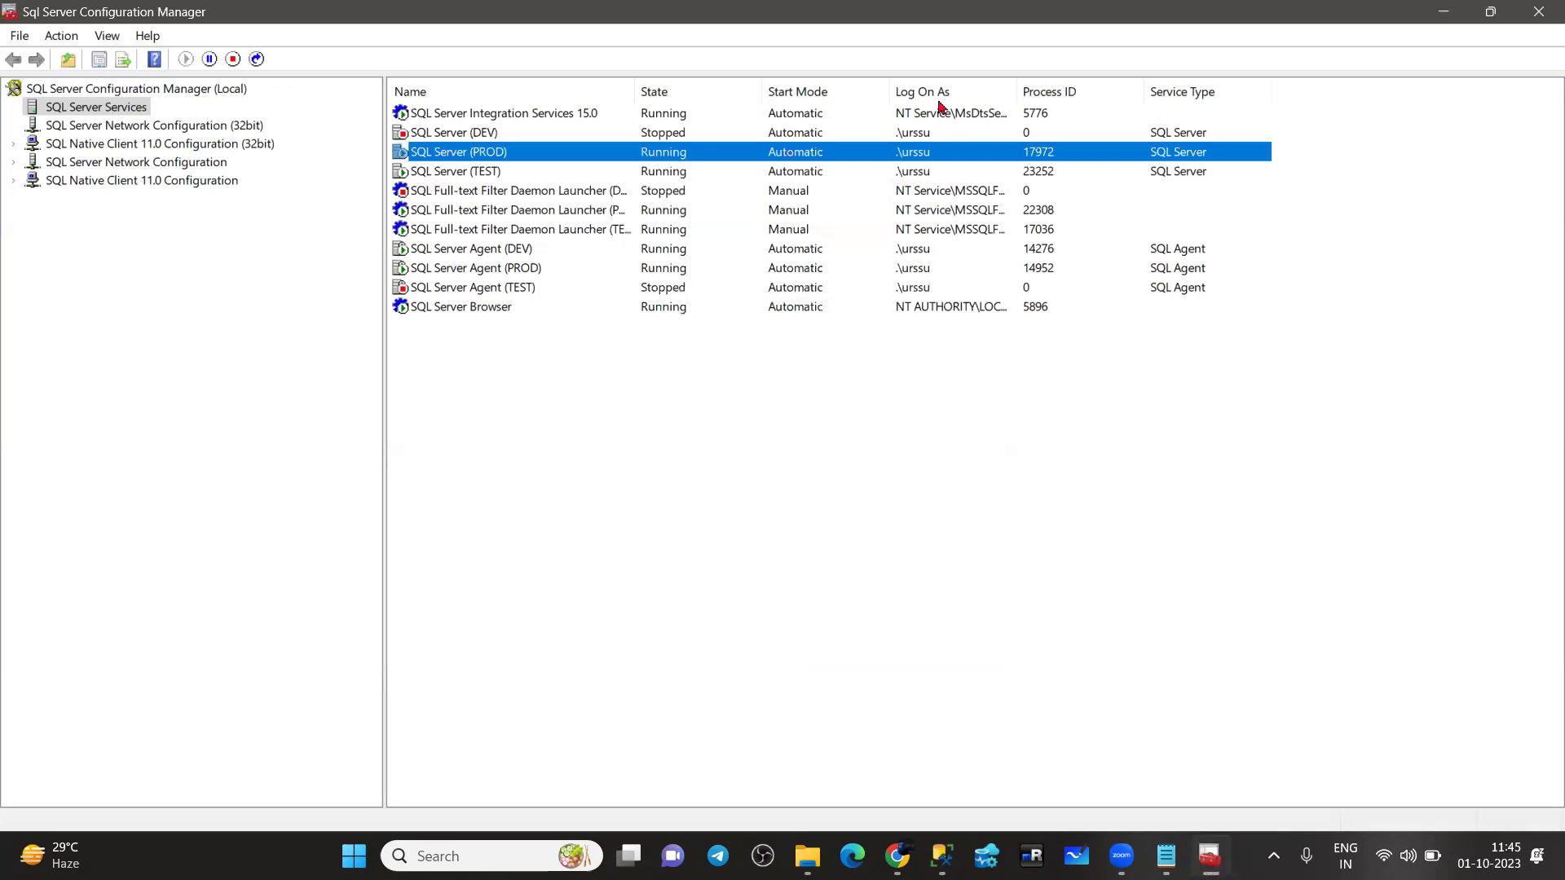
# Switch to File Explorer and create a new folder named DEV in the root of the D: drive
pyautogui.click(1443, 13)
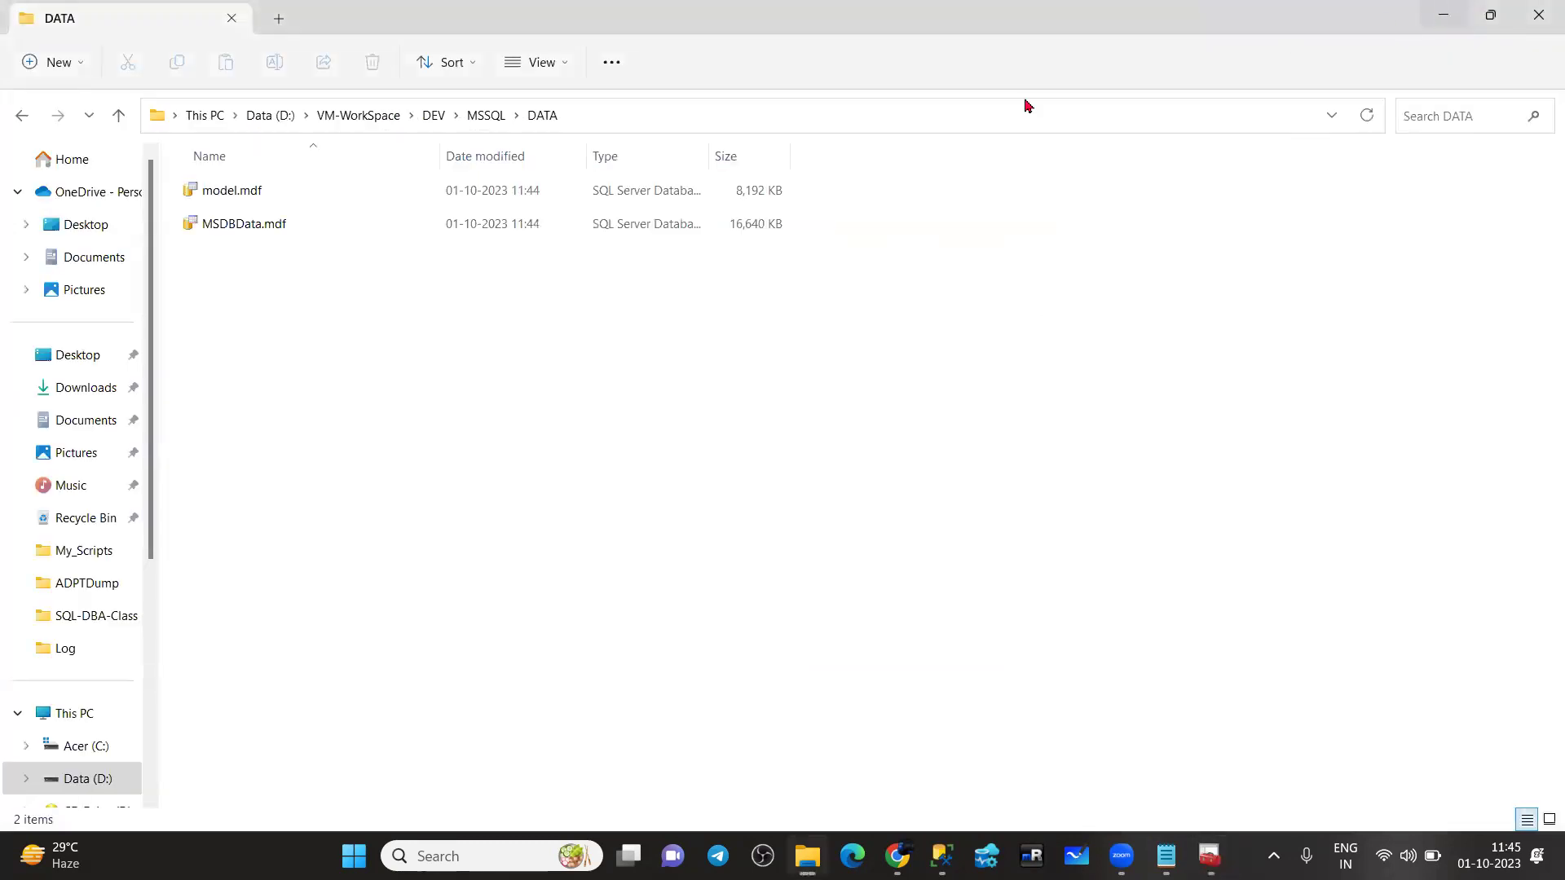
pyautogui.click(265, 116)
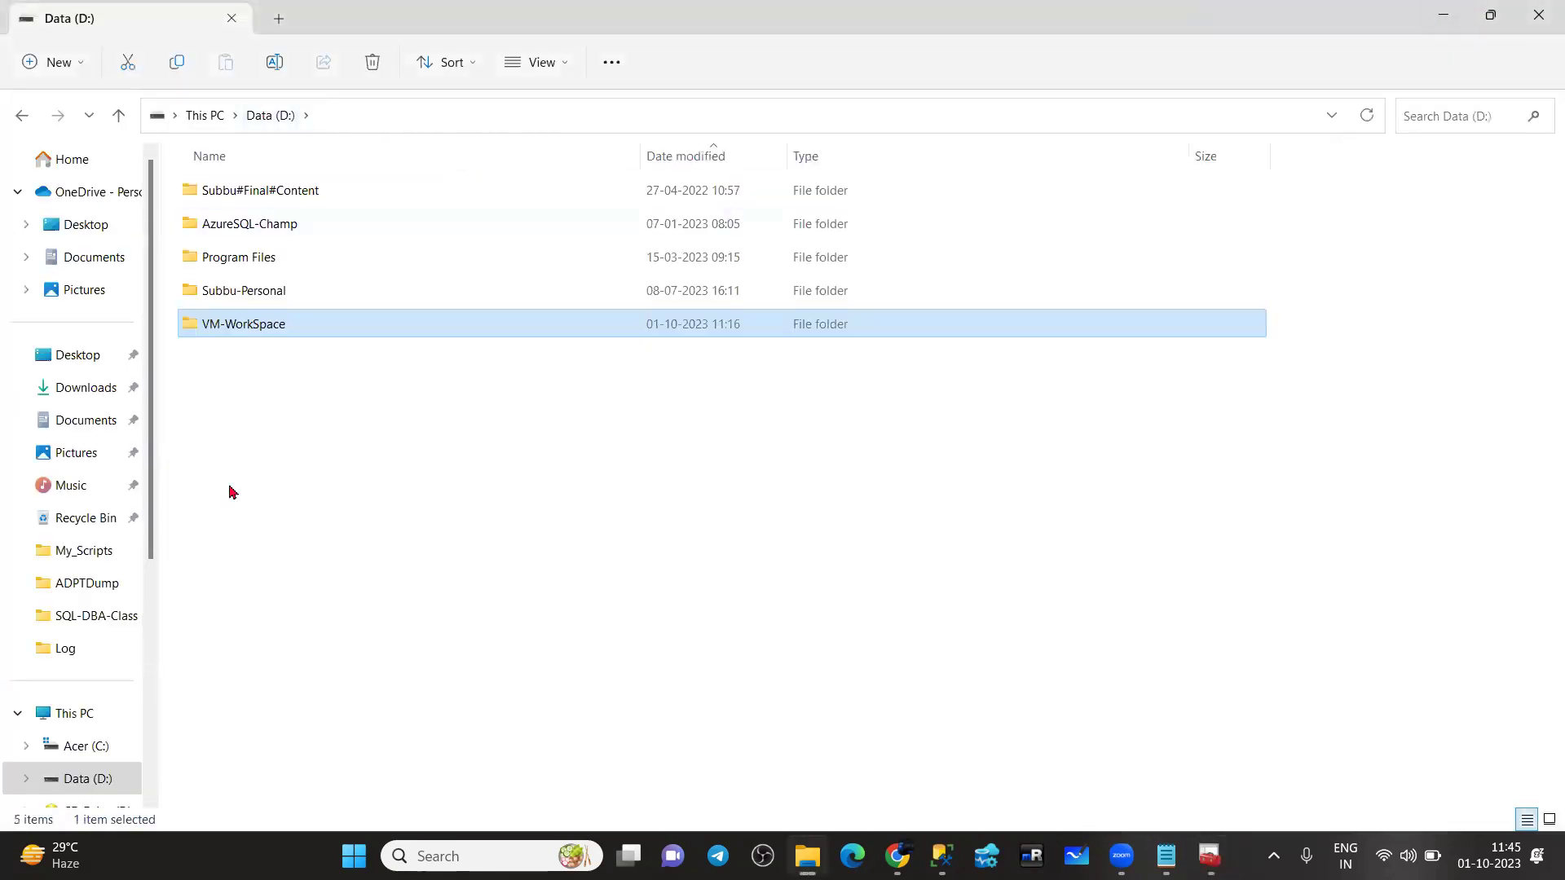
pyautogui.click(228, 379)
pyautogui.rightClick(214, 361)
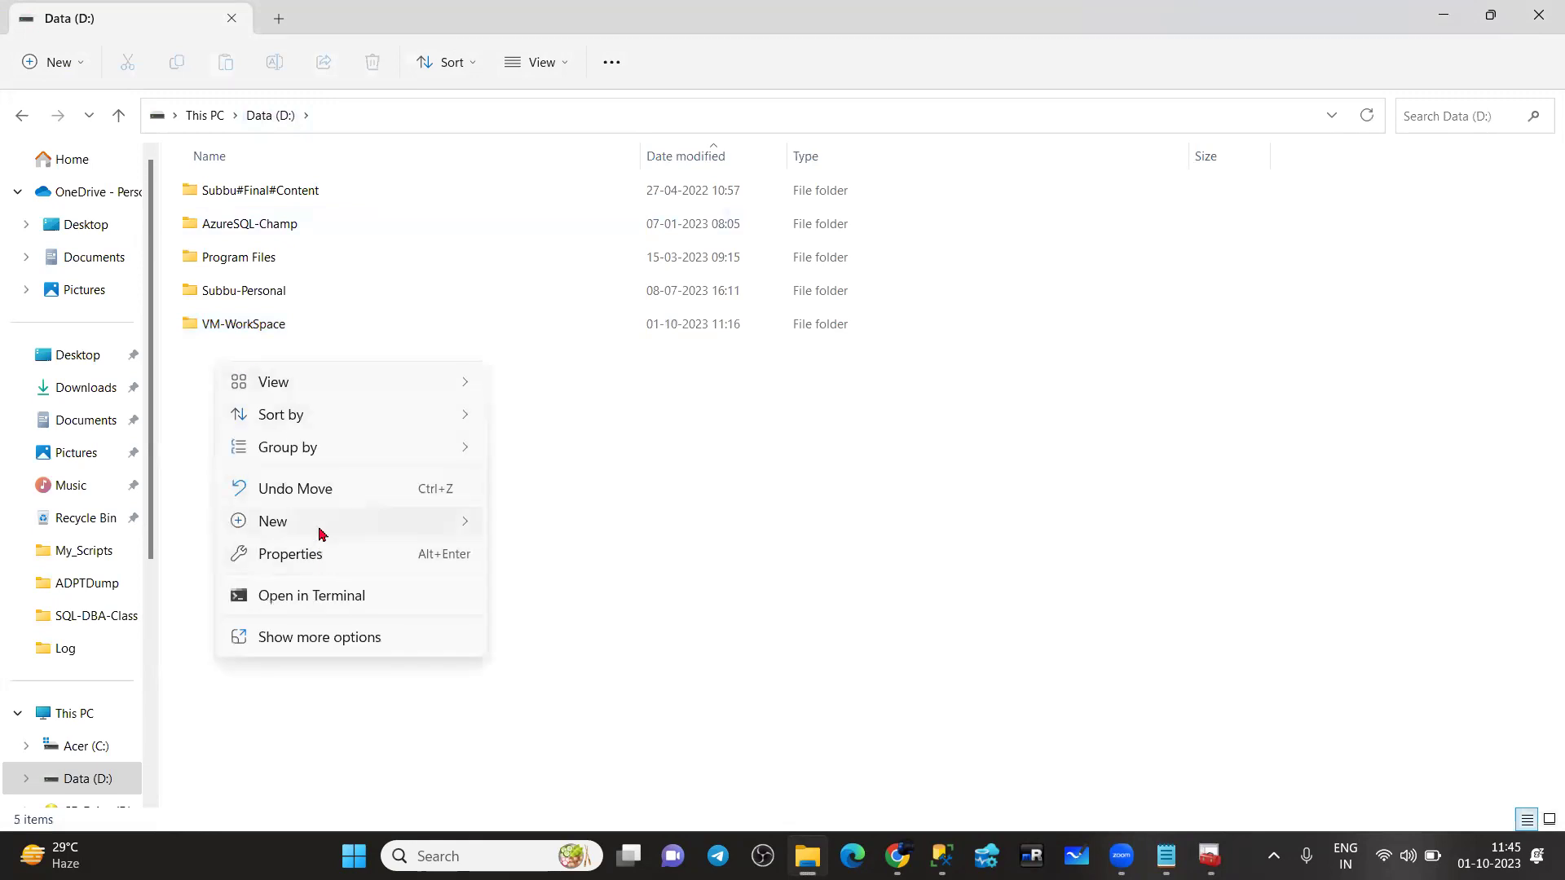
pyautogui.moveTo(324, 526)
pyautogui.click(545, 159)
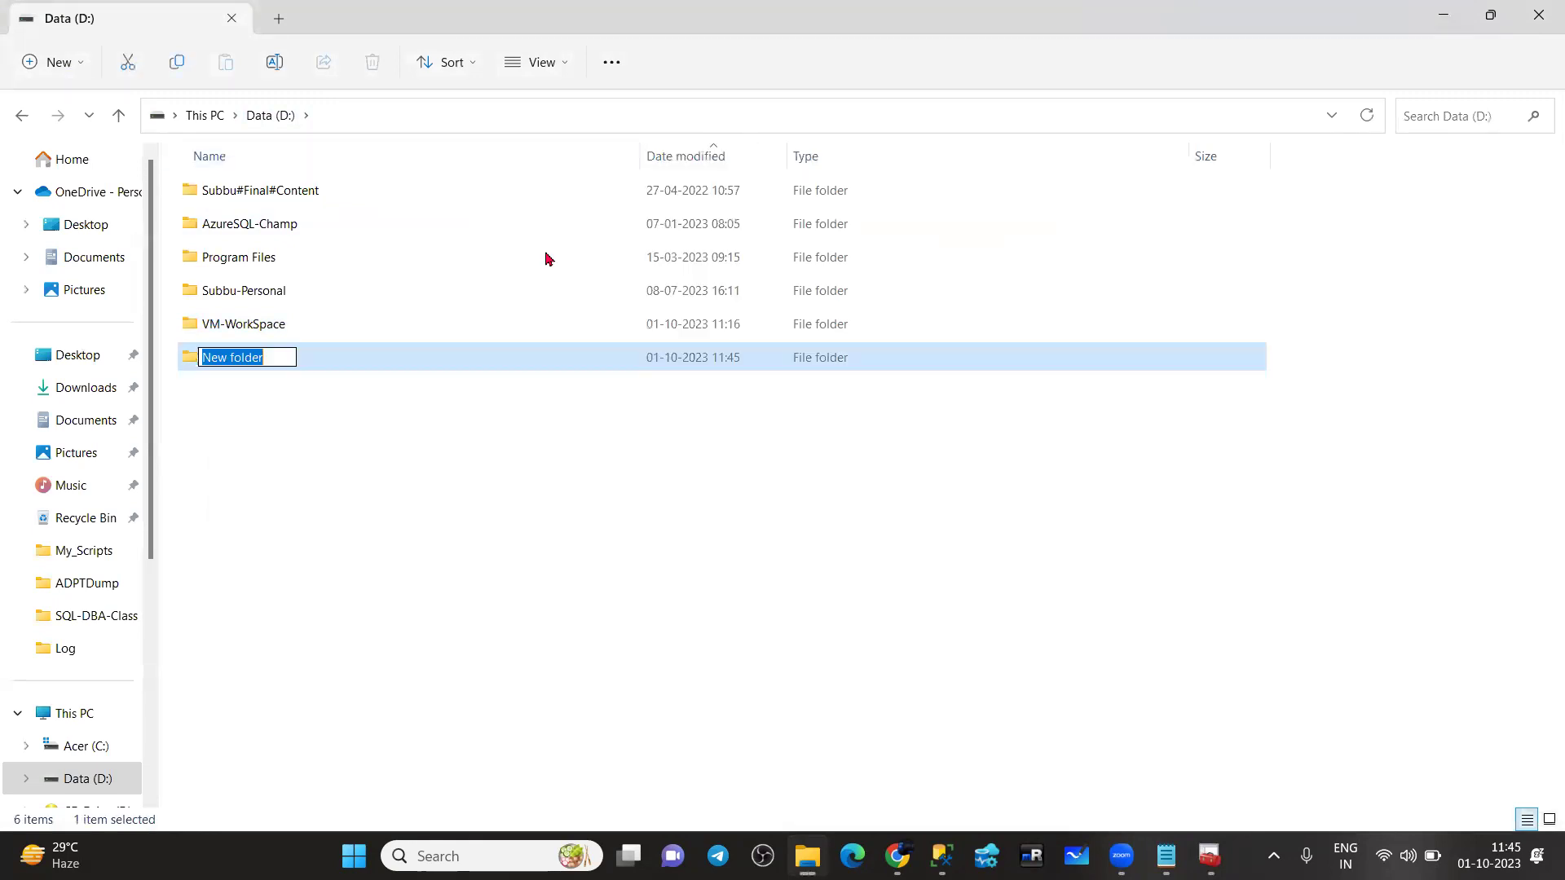
pyautogui.write('DEV')
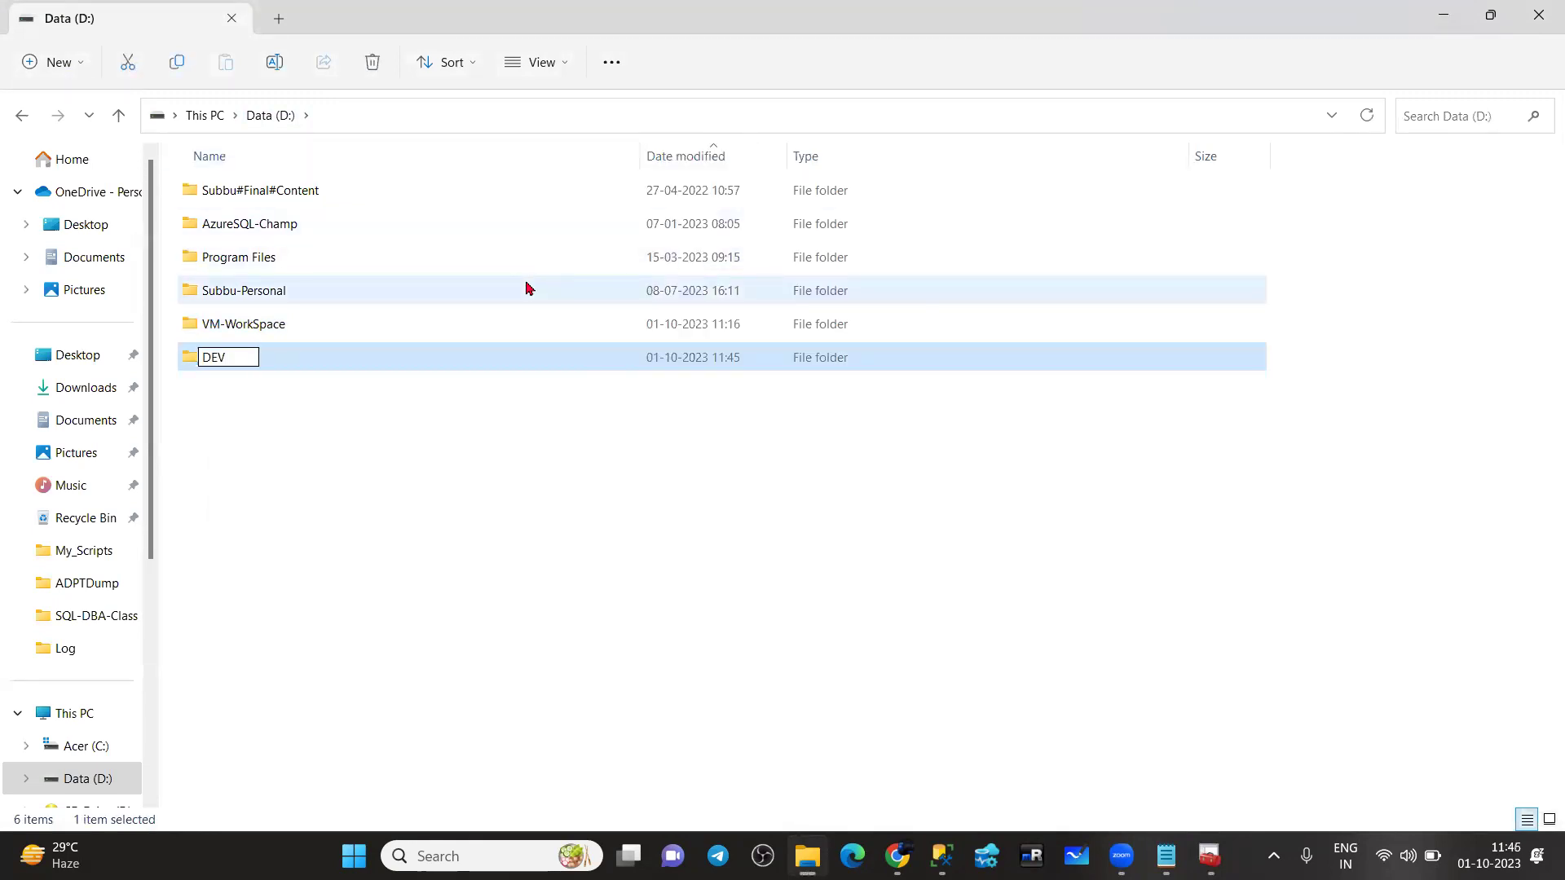
# Open the DEV folder on D: and create a subfolder named Master inside it
pyautogui.doubleClick(211, 357)
pyautogui.rightClick(238, 269)
pyautogui.moveTo(359, 433)
pyautogui.click(559, 432)
pyautogui.write('Masyter')
pyautogui.press('BackSpace')
pyautogui.press('BackSpace')
pyautogui.press('BackSpace')
pyautogui.press('BackSpace')
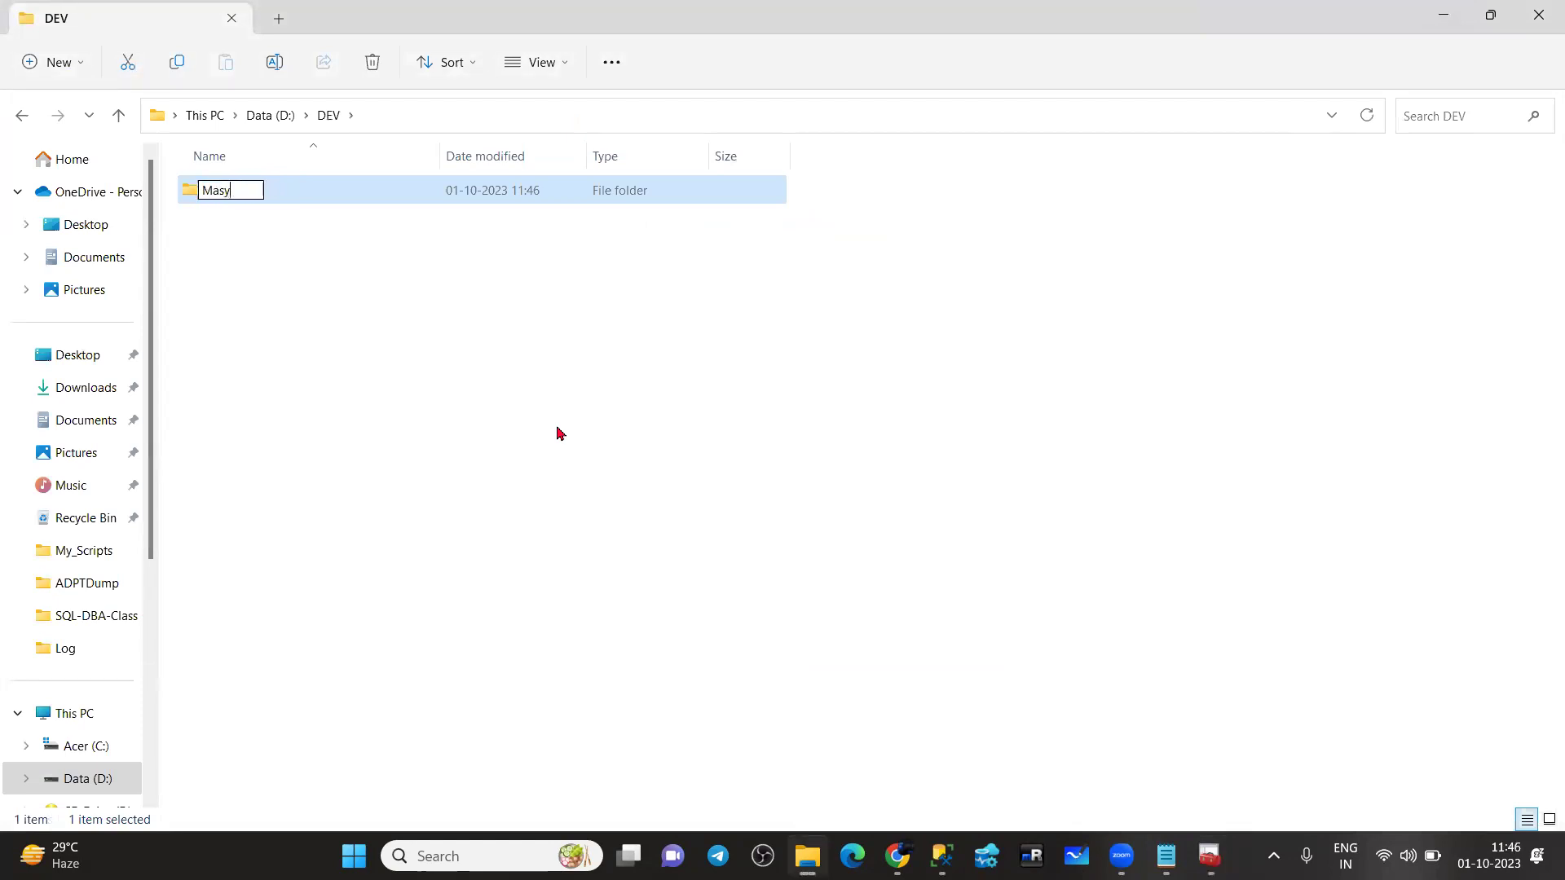
pyautogui.write('ter')
pyautogui.press('Return')
# Open the Master folder and copy its full path, D:\DEV\Master
pyautogui.doubleClick(244, 189)
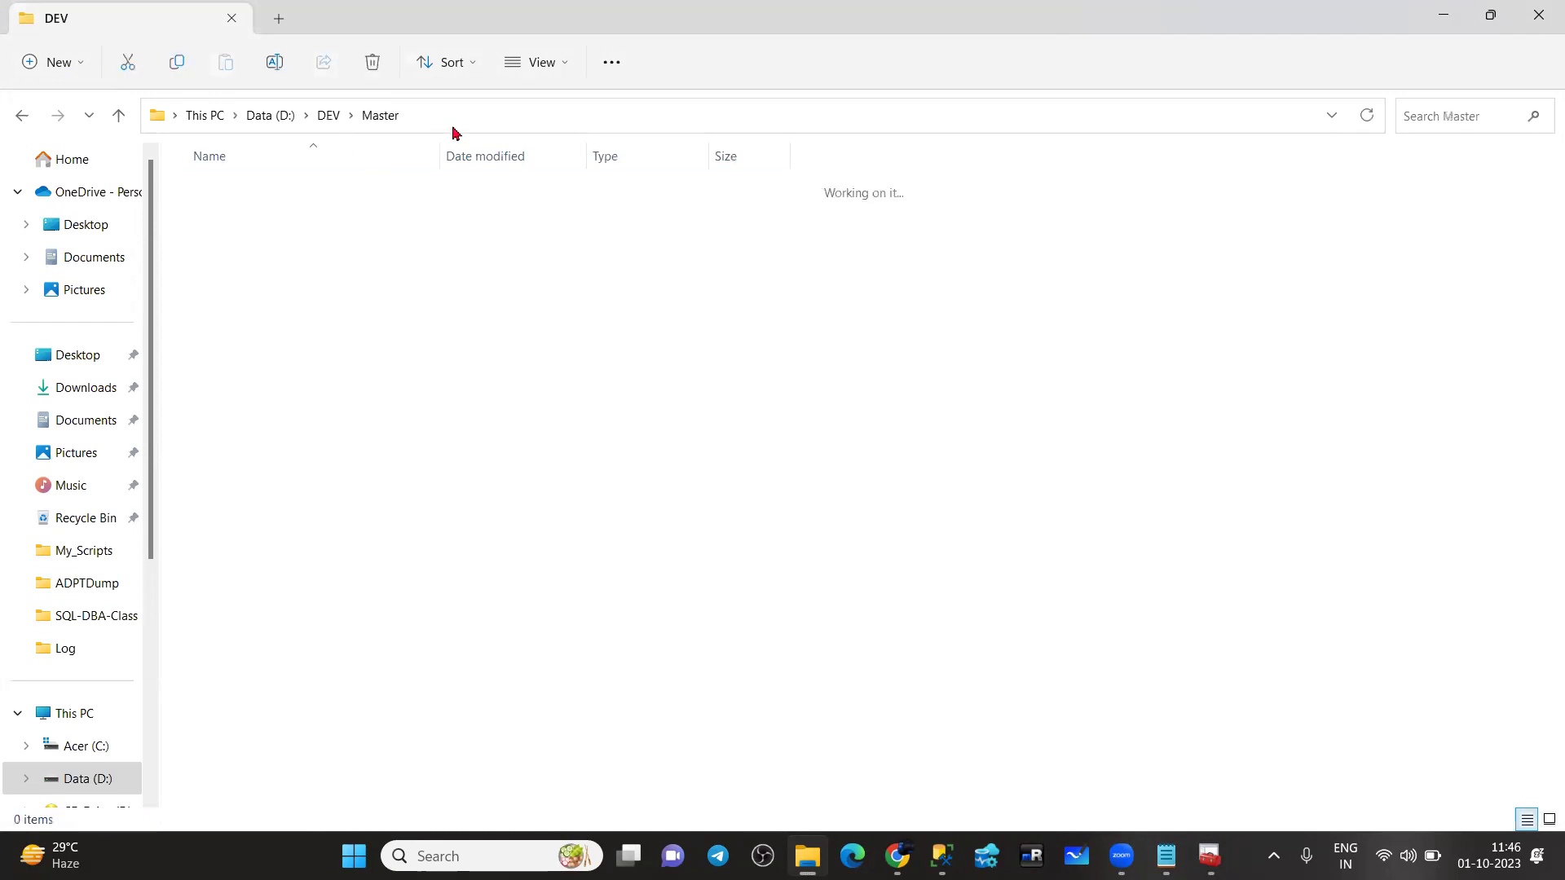
pyautogui.click(470, 115)
pyautogui.hotkey('ctrl', 'c')
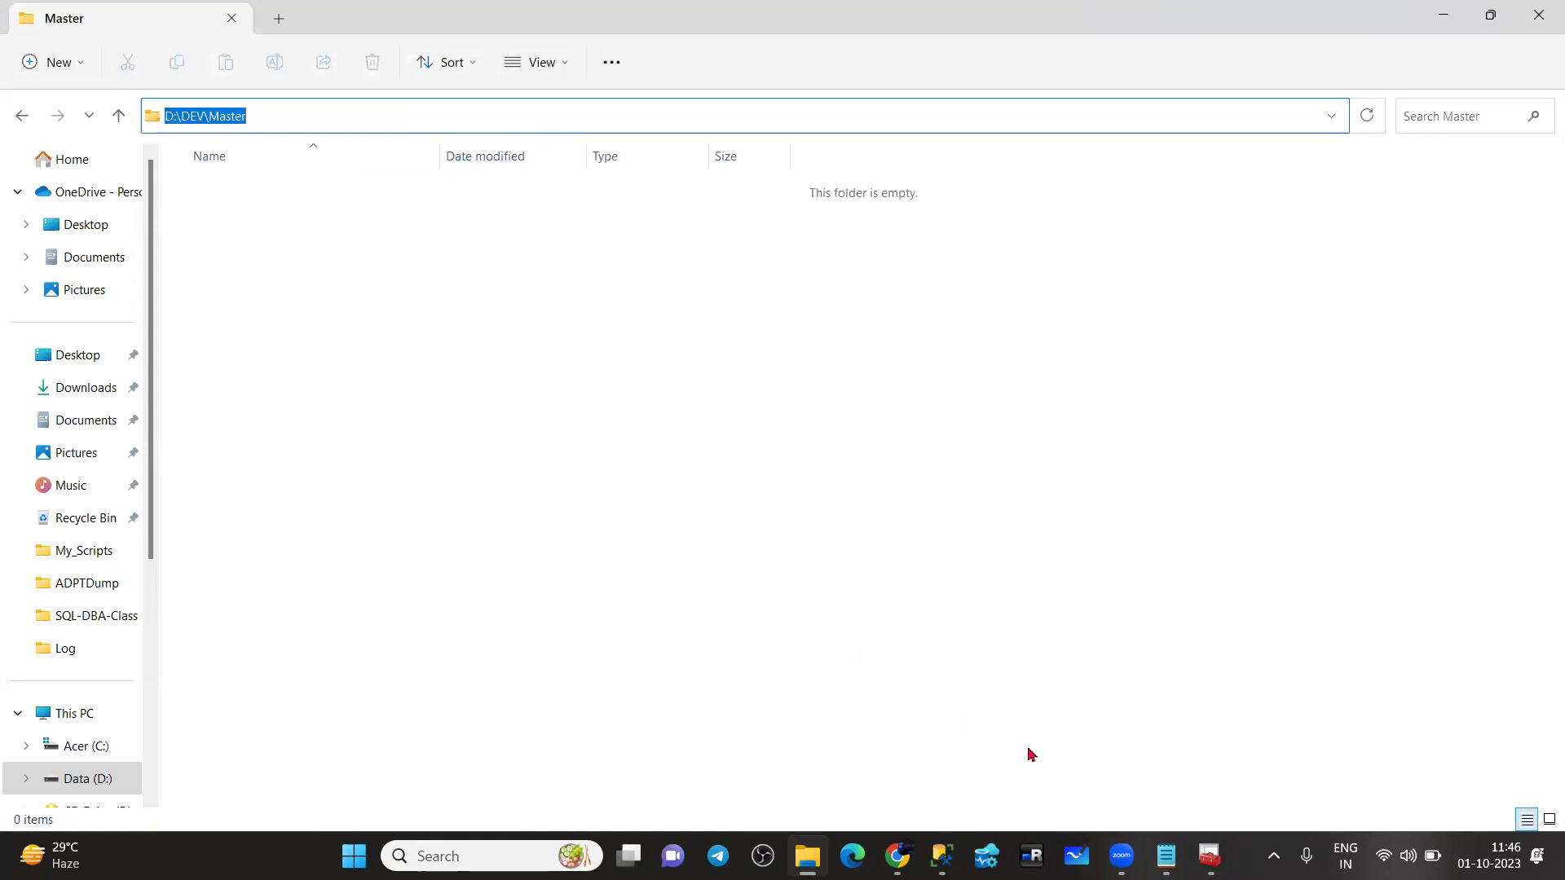
# Switch to SQL Server Configuration Manager and update the -d startup parameter of SQL Server (DEV) to D:\DEV\Master\master.mdf
pyautogui.click(1209, 856)
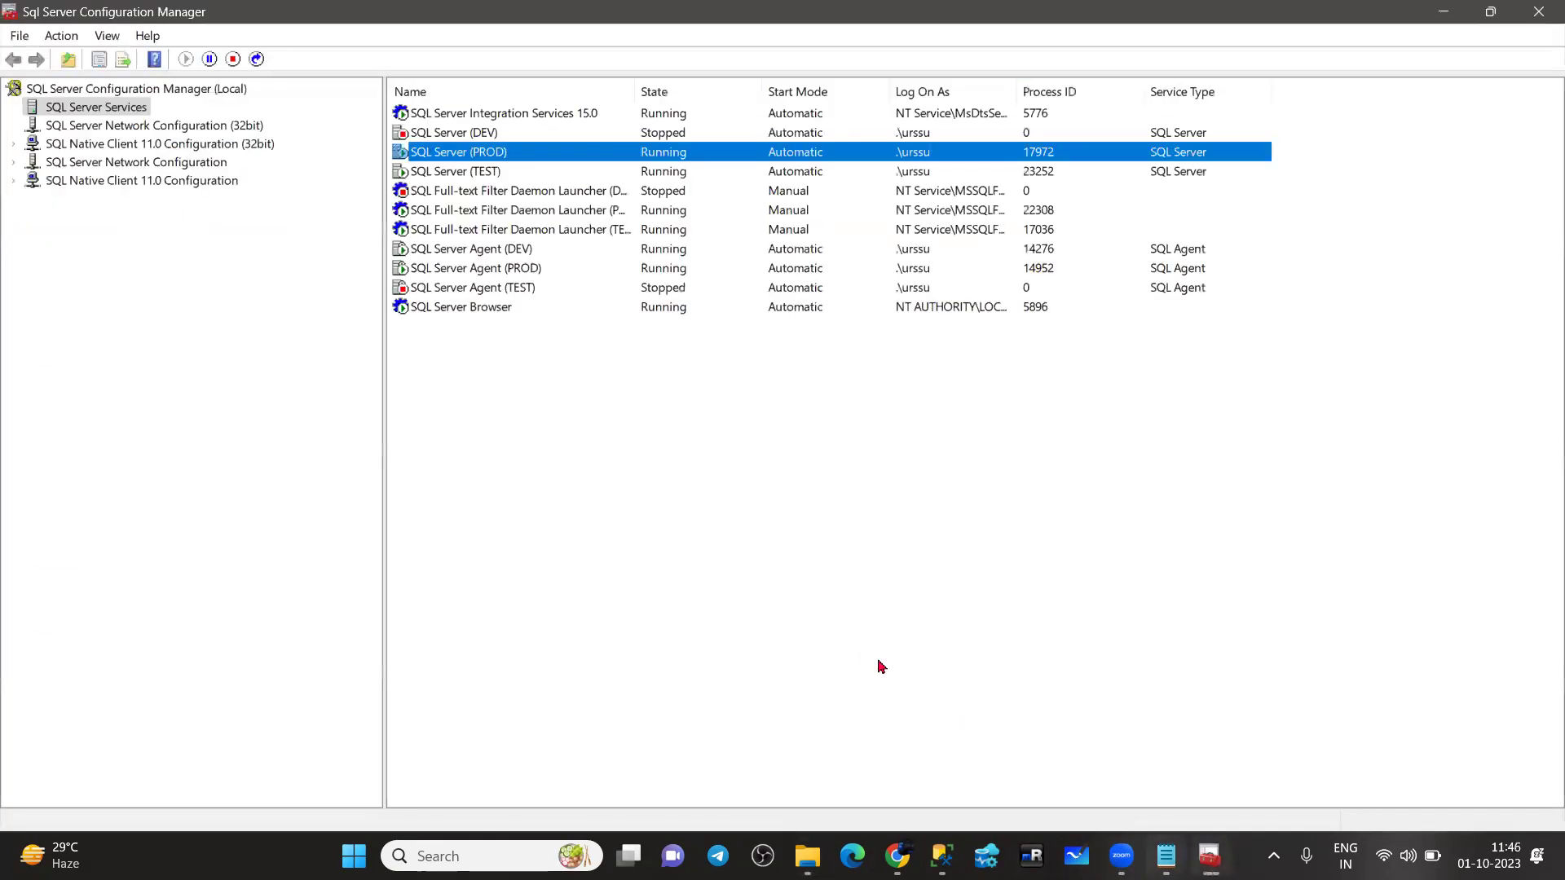
pyautogui.click(473, 133)
pyautogui.doubleClick(660, 133)
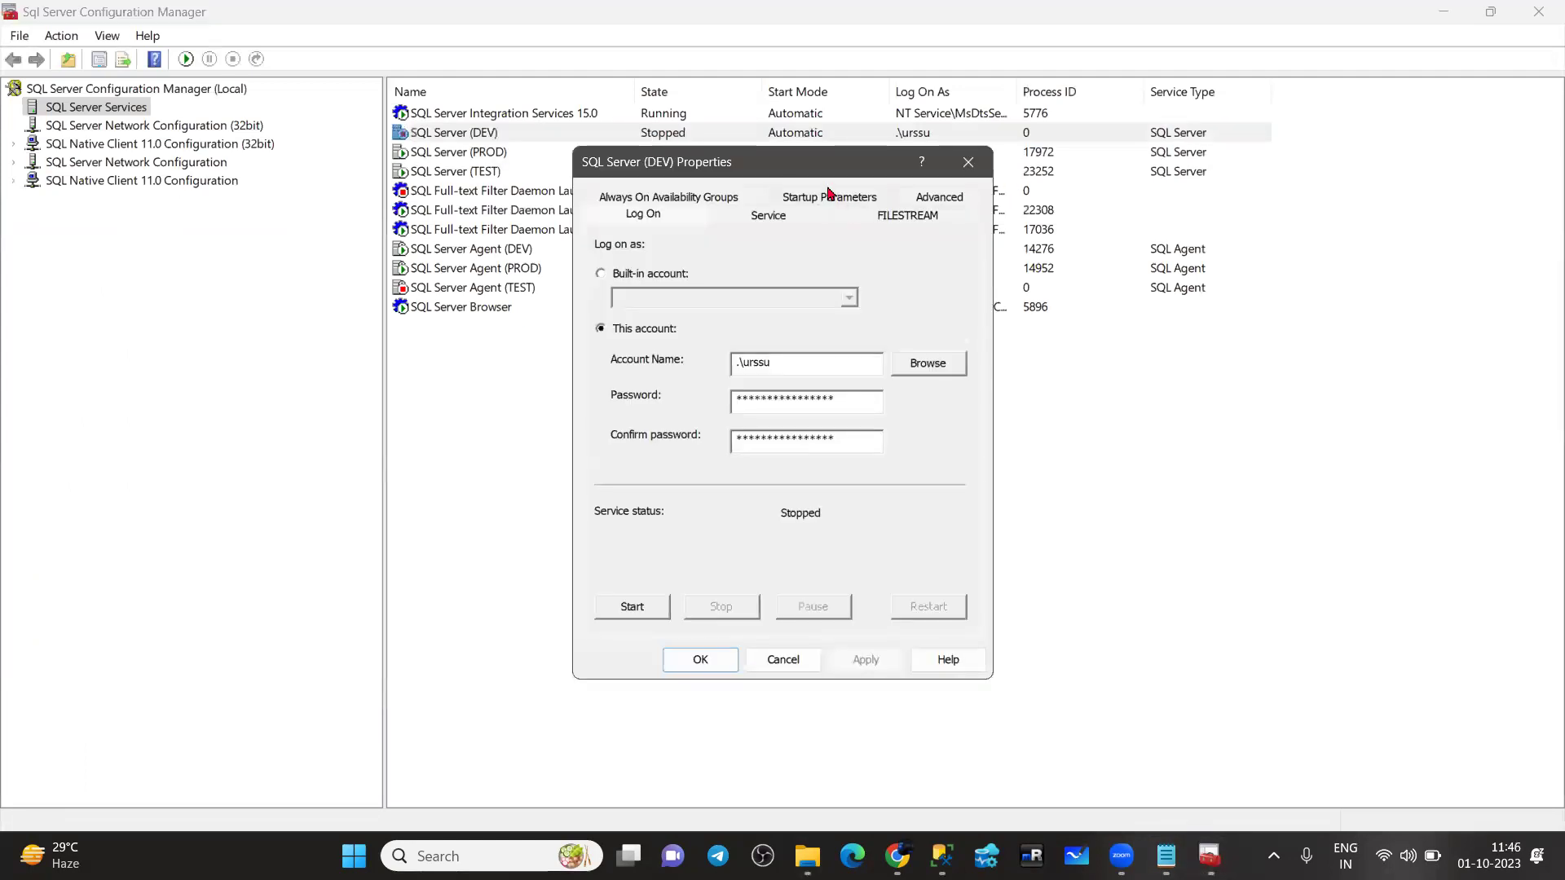
pyautogui.click(829, 197)
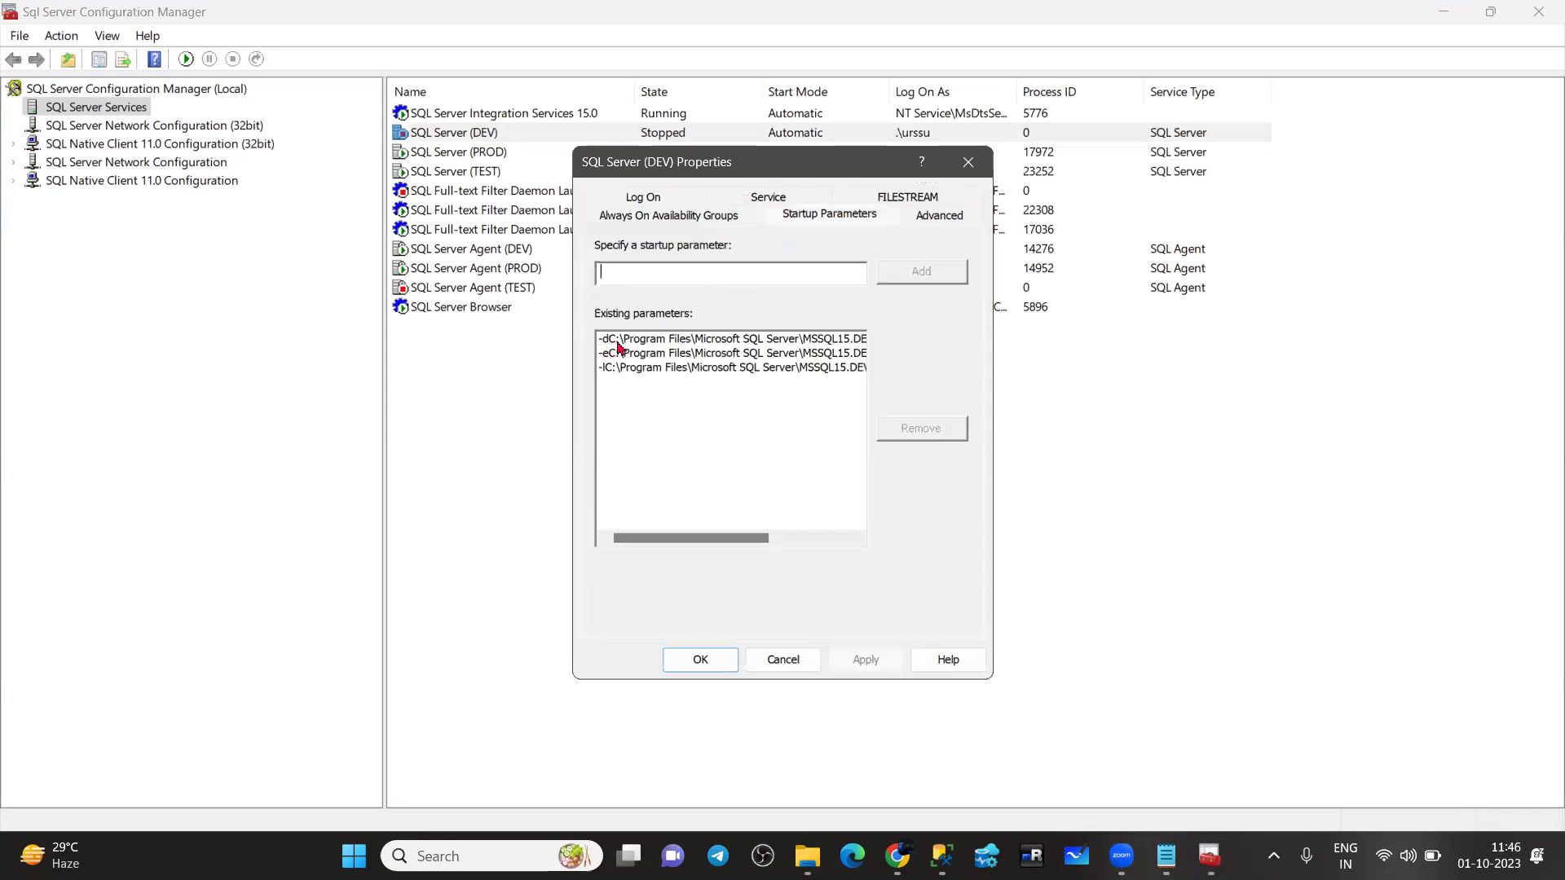
pyautogui.click(618, 339)
pyautogui.moveTo(611, 273); pyautogui.dragTo(804, 271)
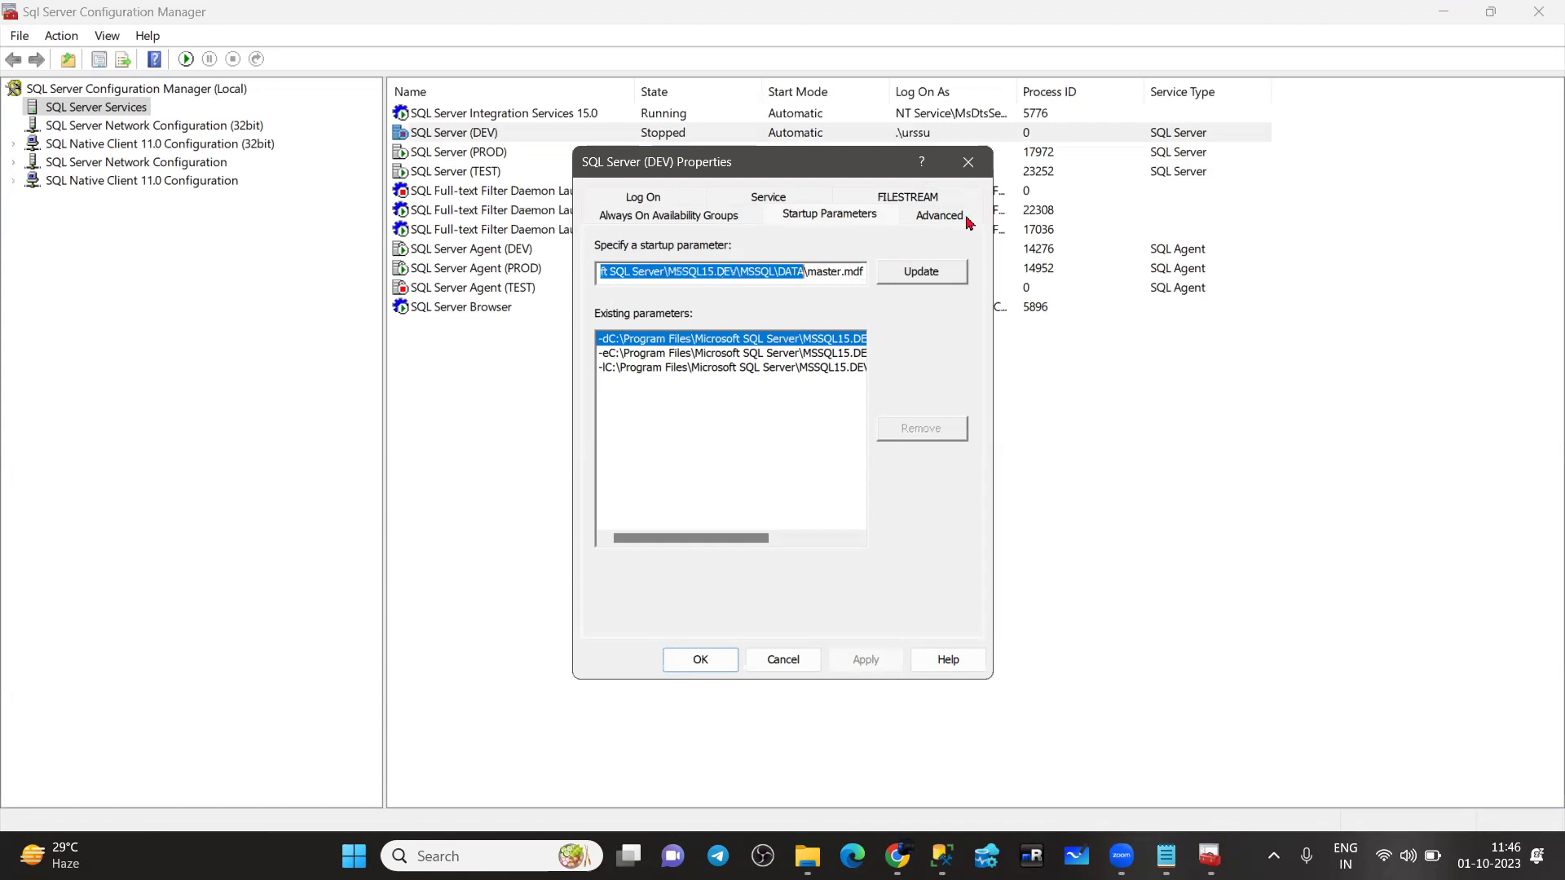
pyautogui.hotkey('ctrl', 'v')
pyautogui.click(928, 271)
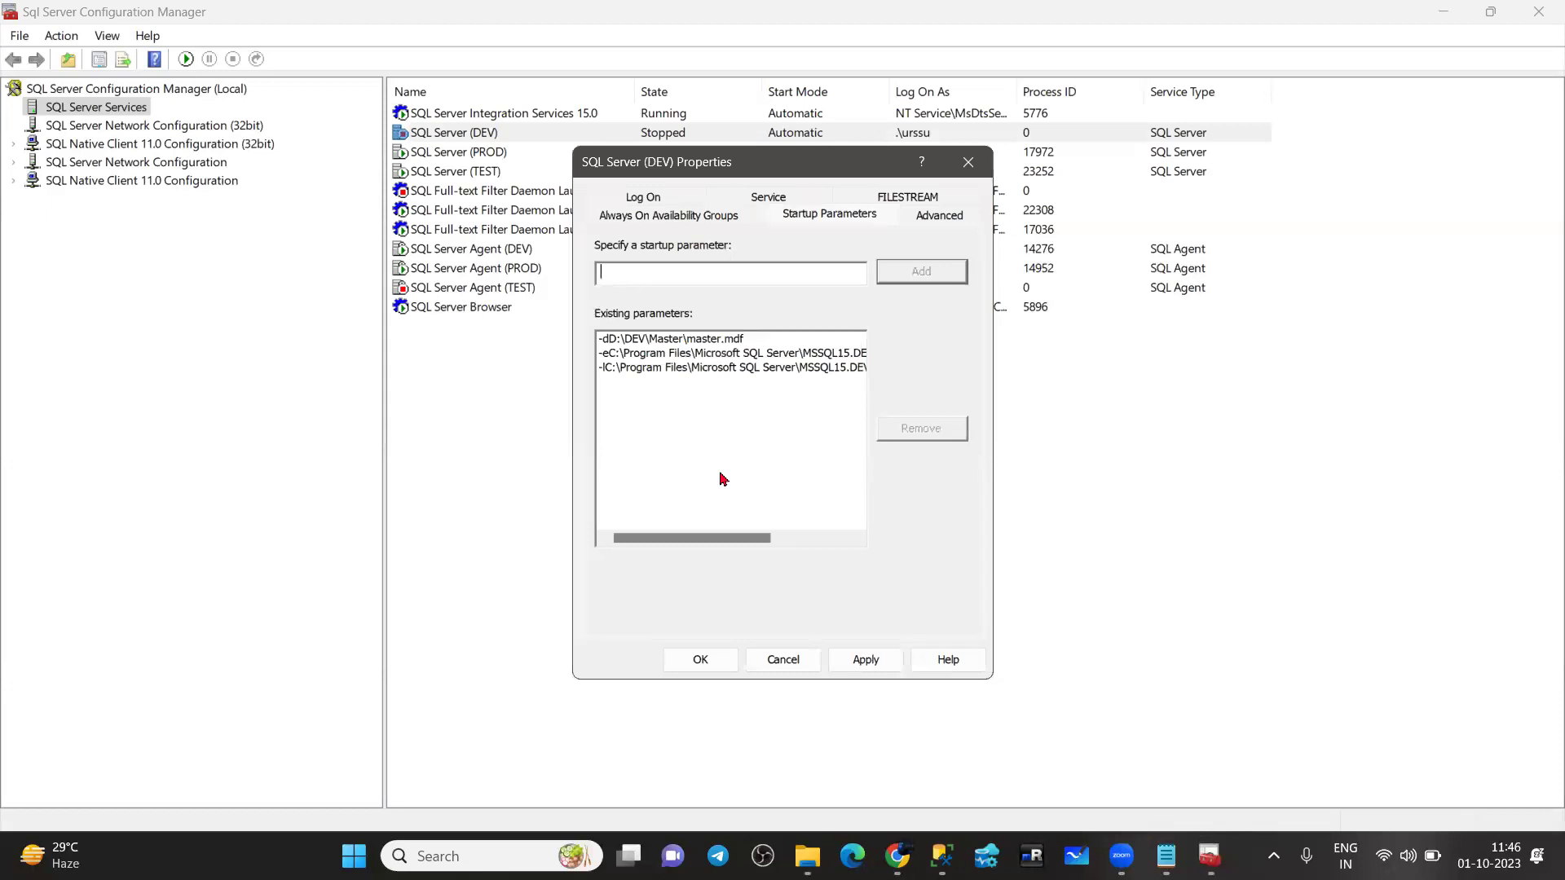
pyautogui.click(665, 369)
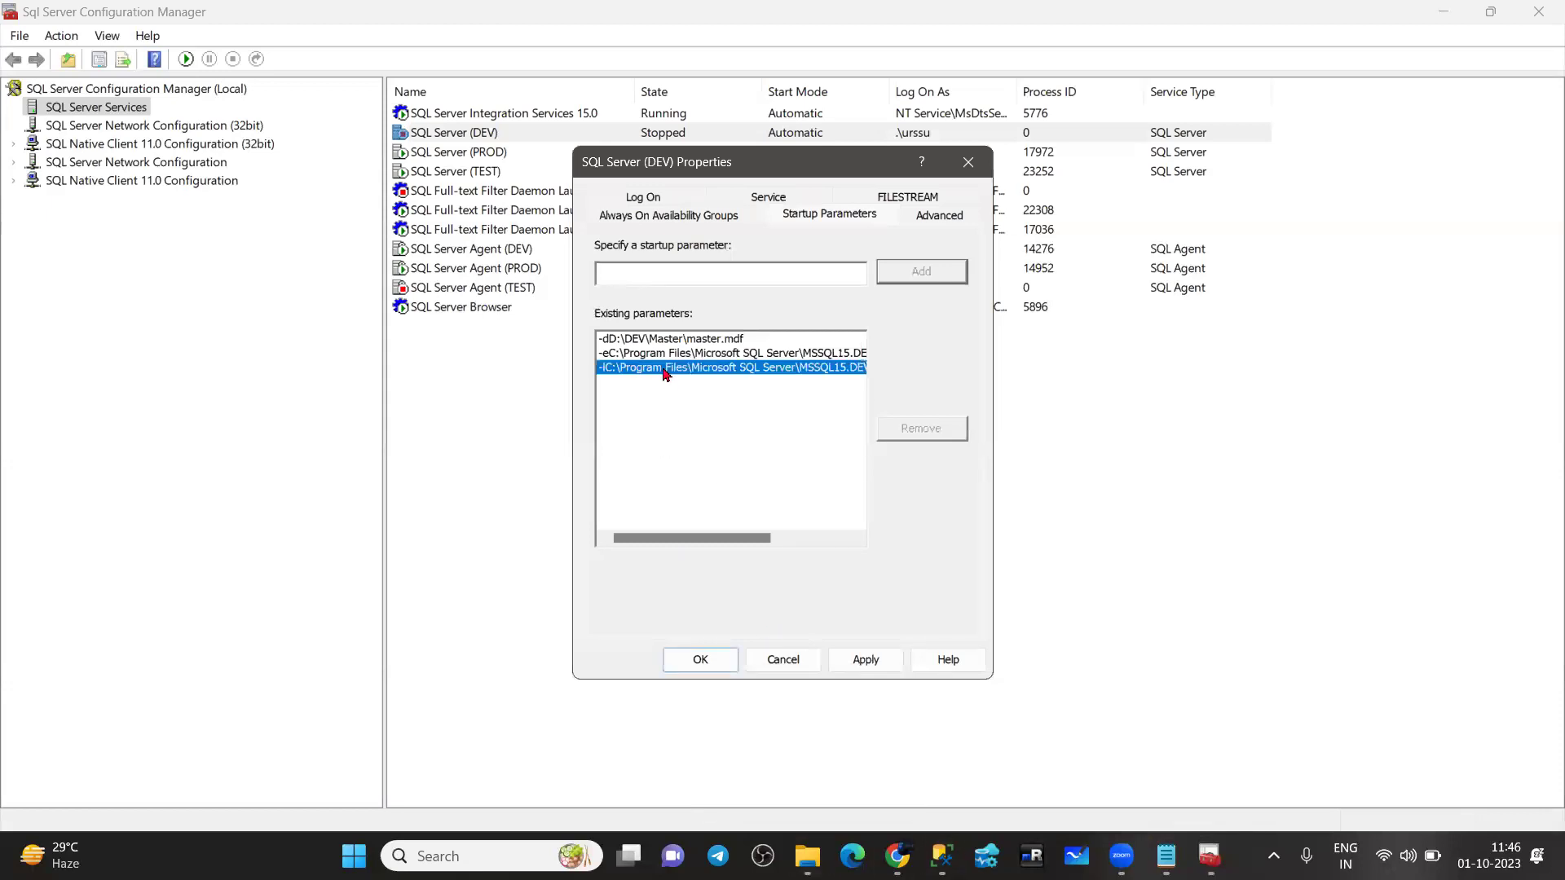
pyautogui.click(924, 273)
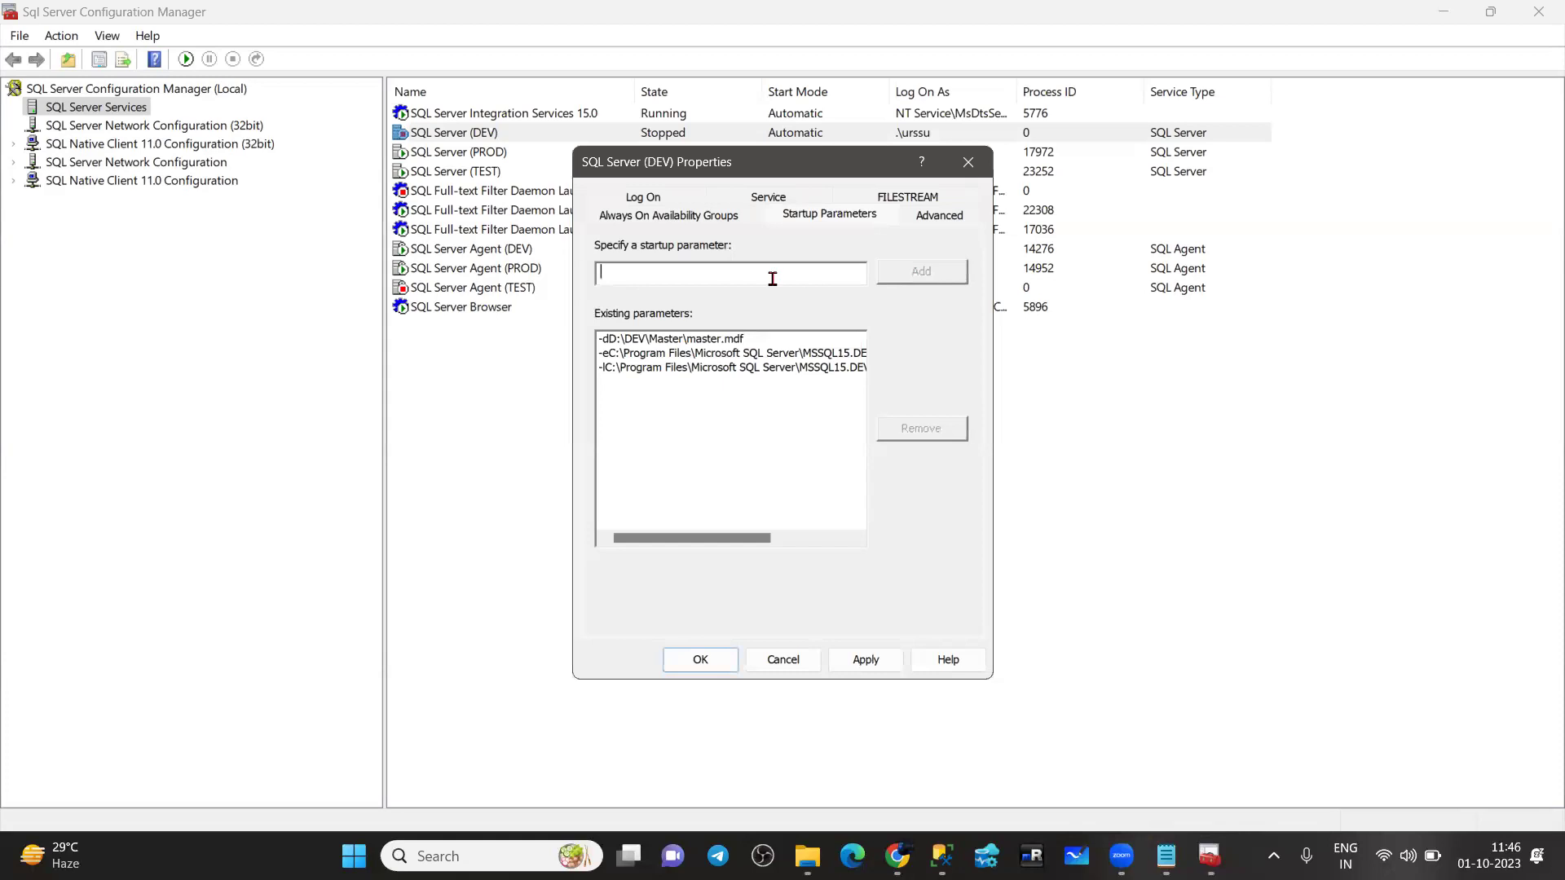
pyautogui.click(662, 368)
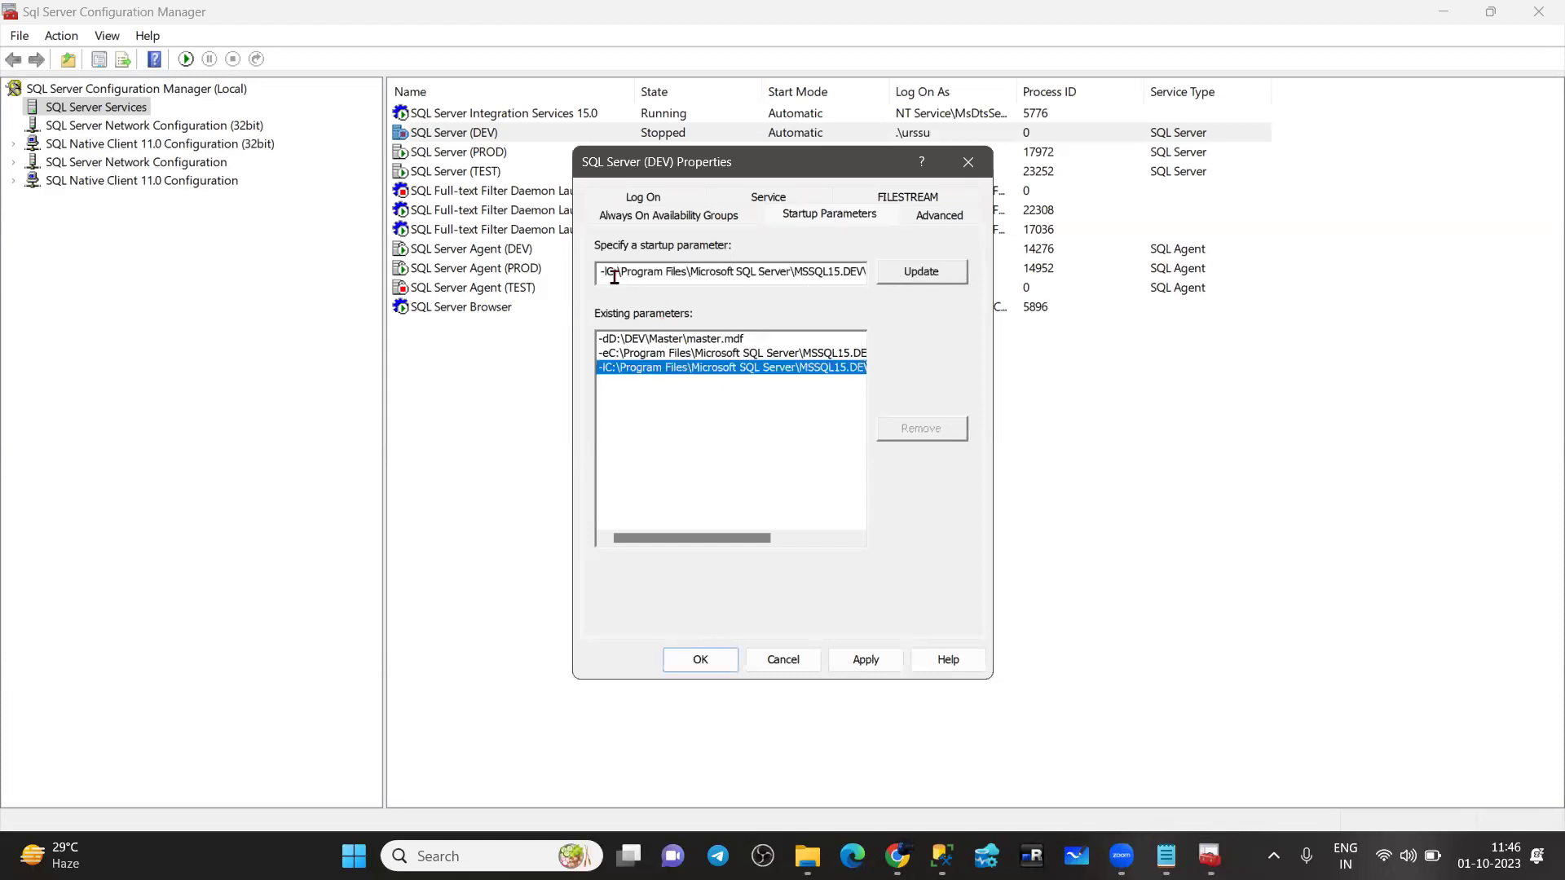
pyautogui.moveTo(608, 272); pyautogui.dragTo(813, 265)
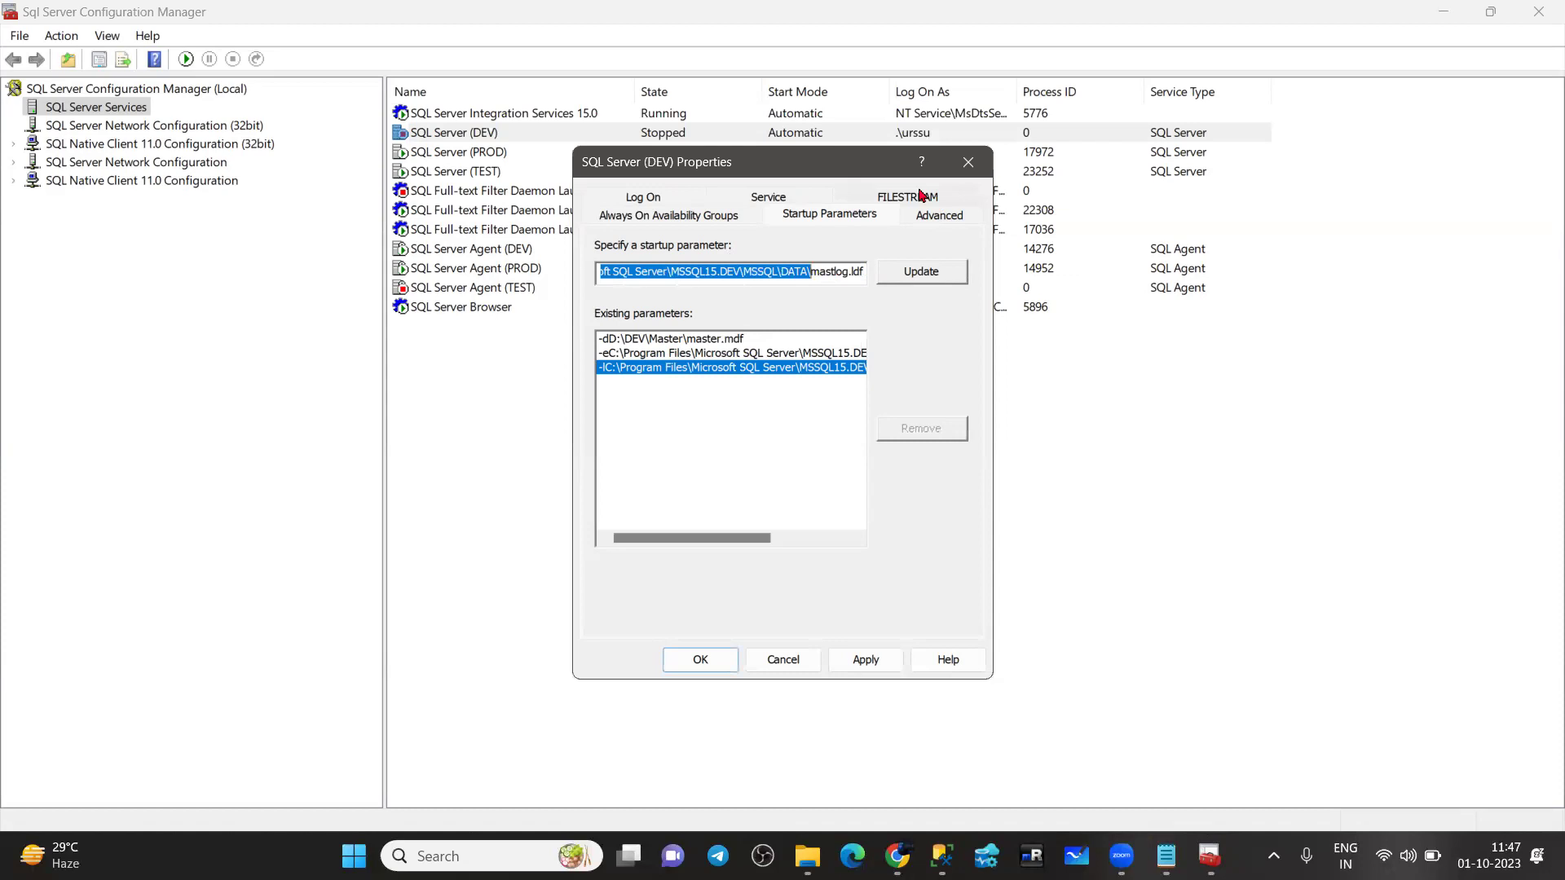
pyautogui.write('D:\\DEV\\Master')
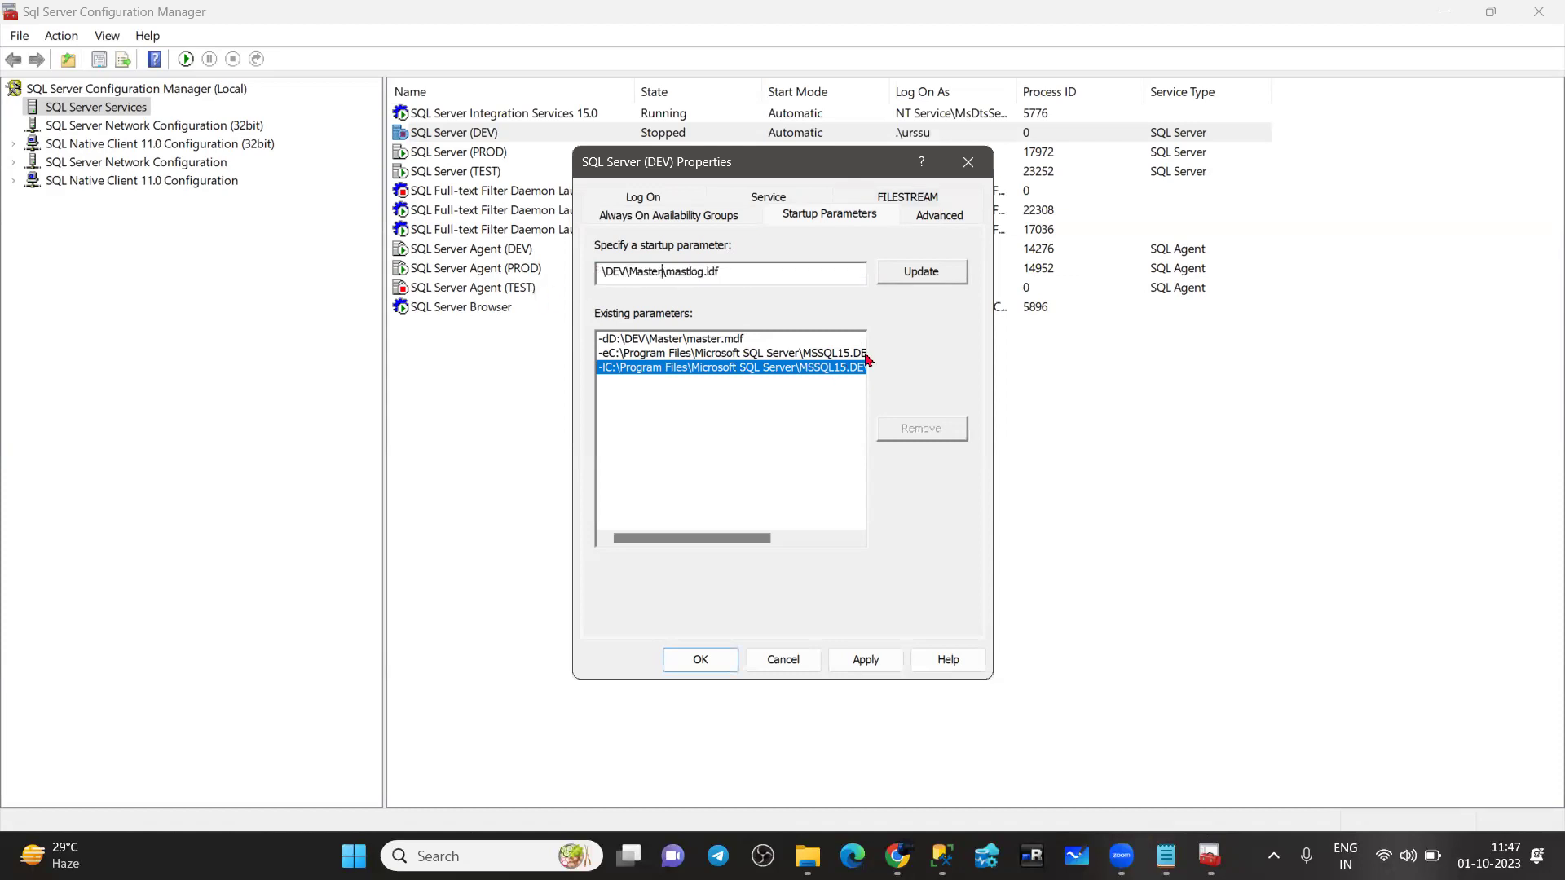
pyautogui.click(686, 353)
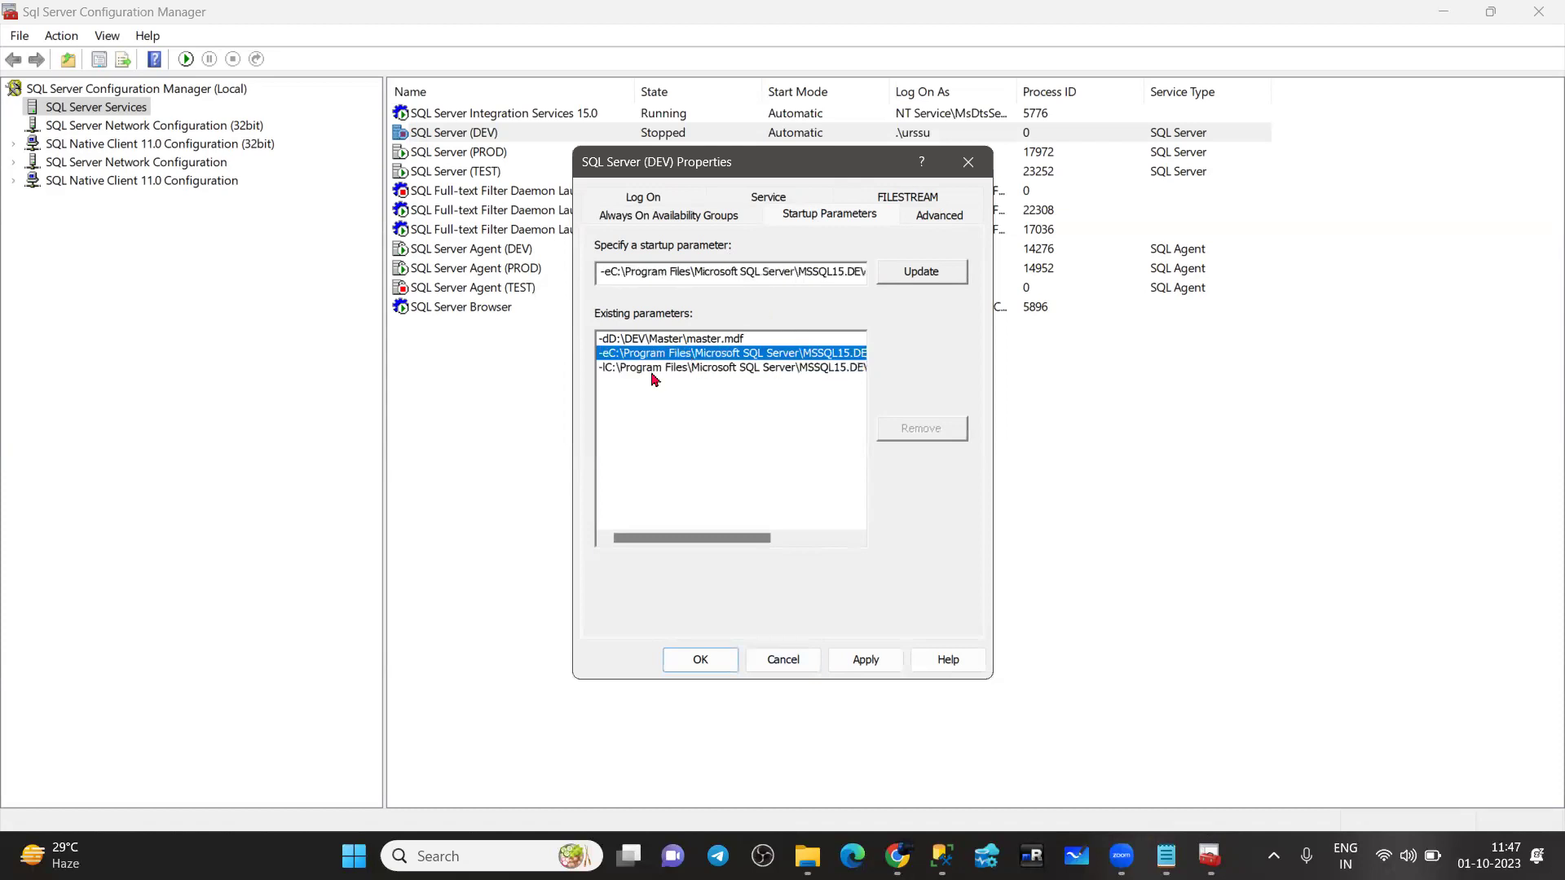
# Update the -l startup parameter of SQL Server (DEV) to D:\DEV\Master\mastlog.ldf and save the service properties, acknowledging the restart notice
pyautogui.click(657, 369)
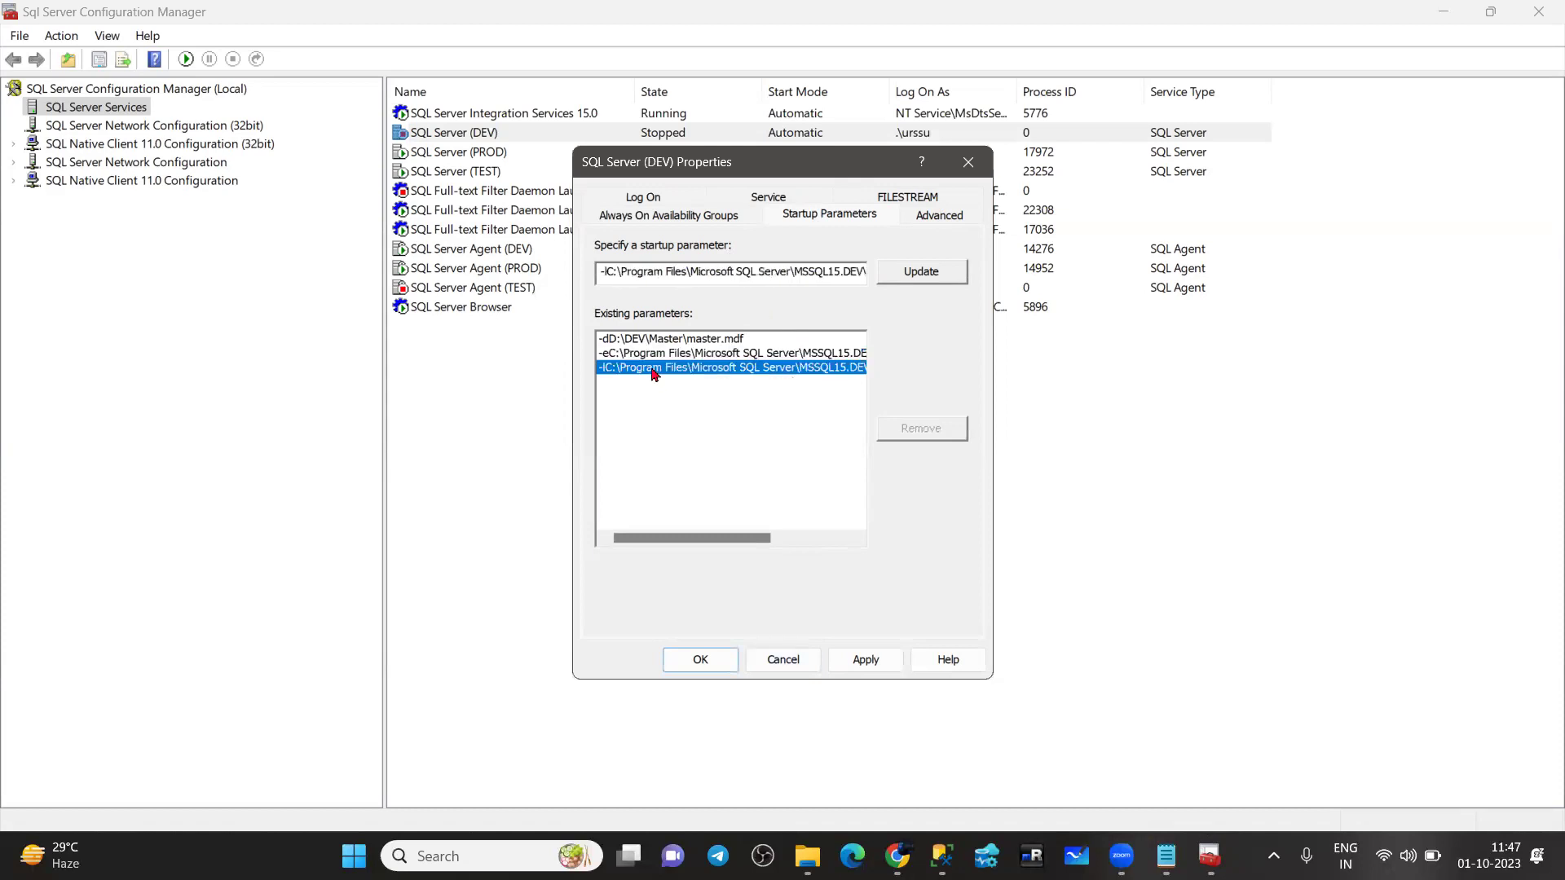
pyautogui.moveTo(610, 270); pyautogui.dragTo(649, 274)
pyautogui.click(608, 274)
pyautogui.moveTo(610, 273); pyautogui.dragTo(808, 273)
pyautogui.write('D:\\DEV\\Master')
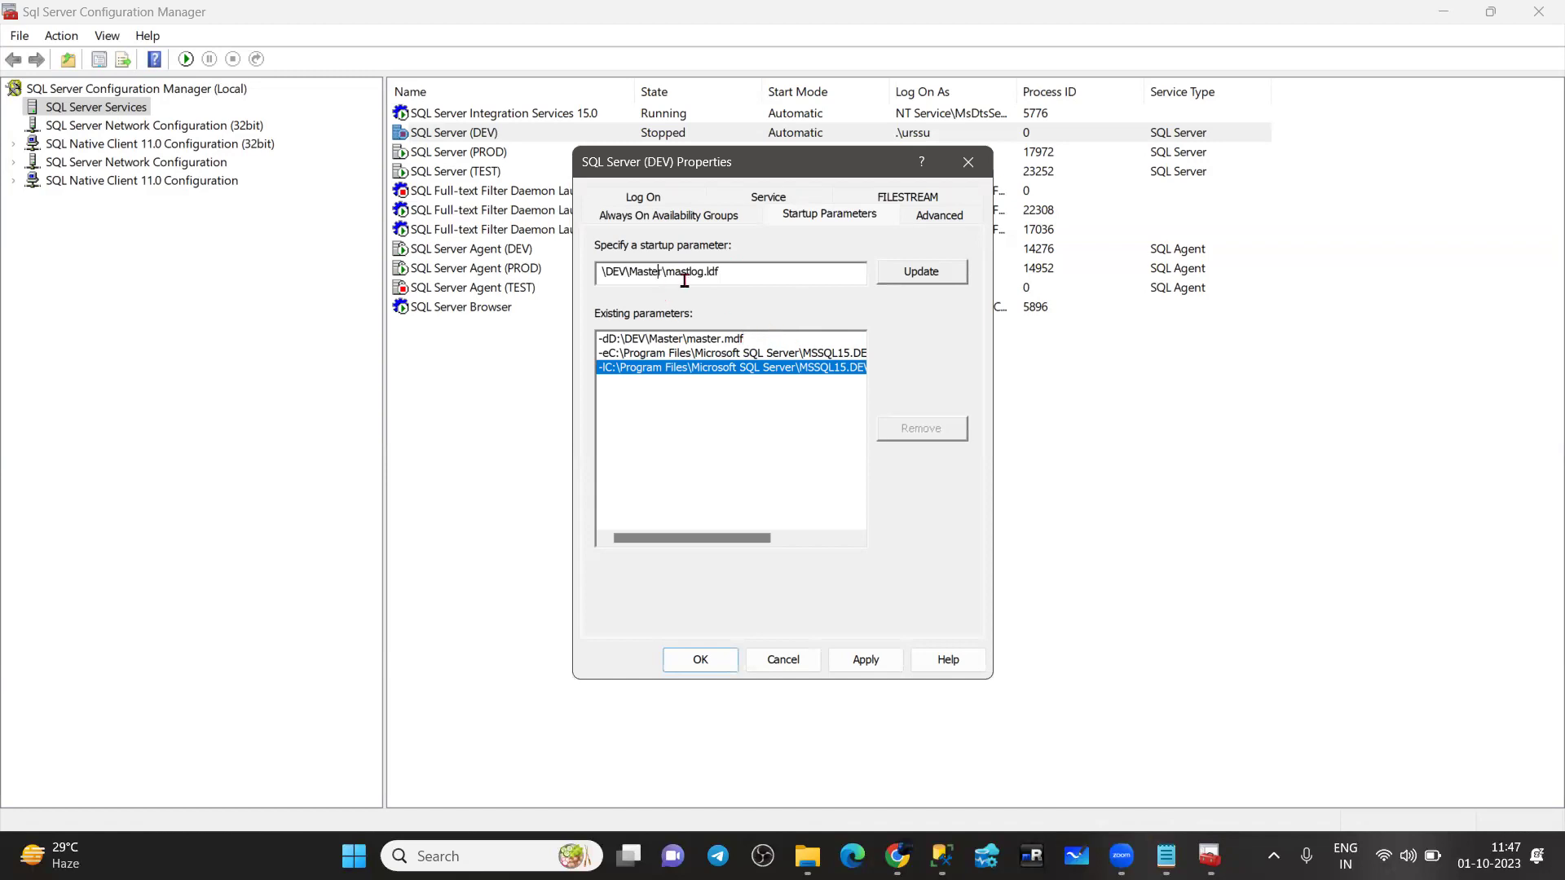
pyautogui.press('Home')
pyautogui.click(613, 272)
pyautogui.press('BackSpace')
pyautogui.click(921, 271)
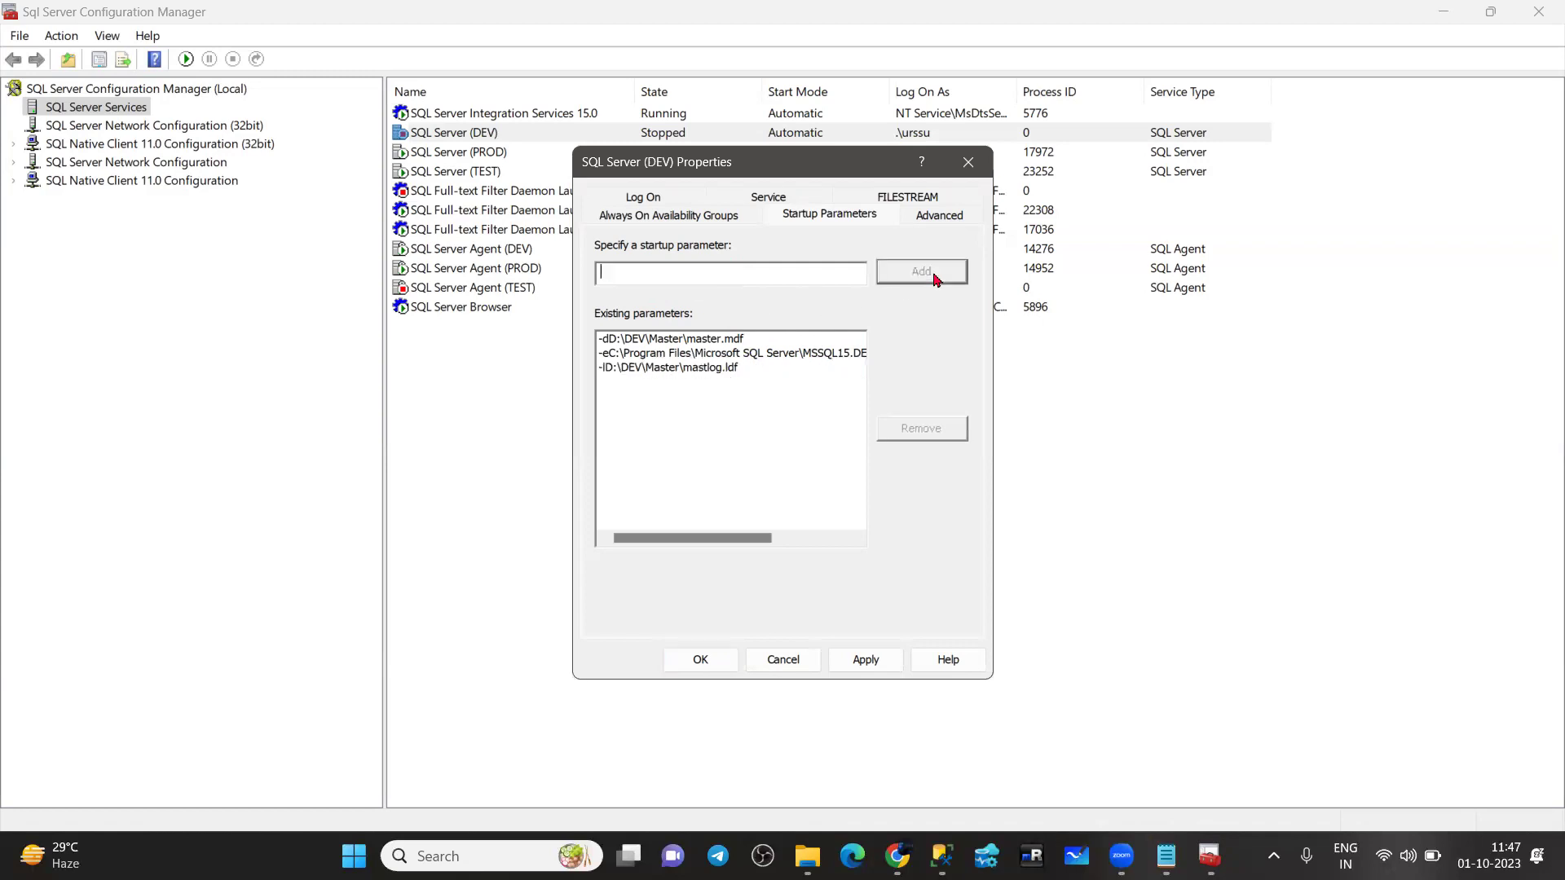
pyautogui.click(695, 664)
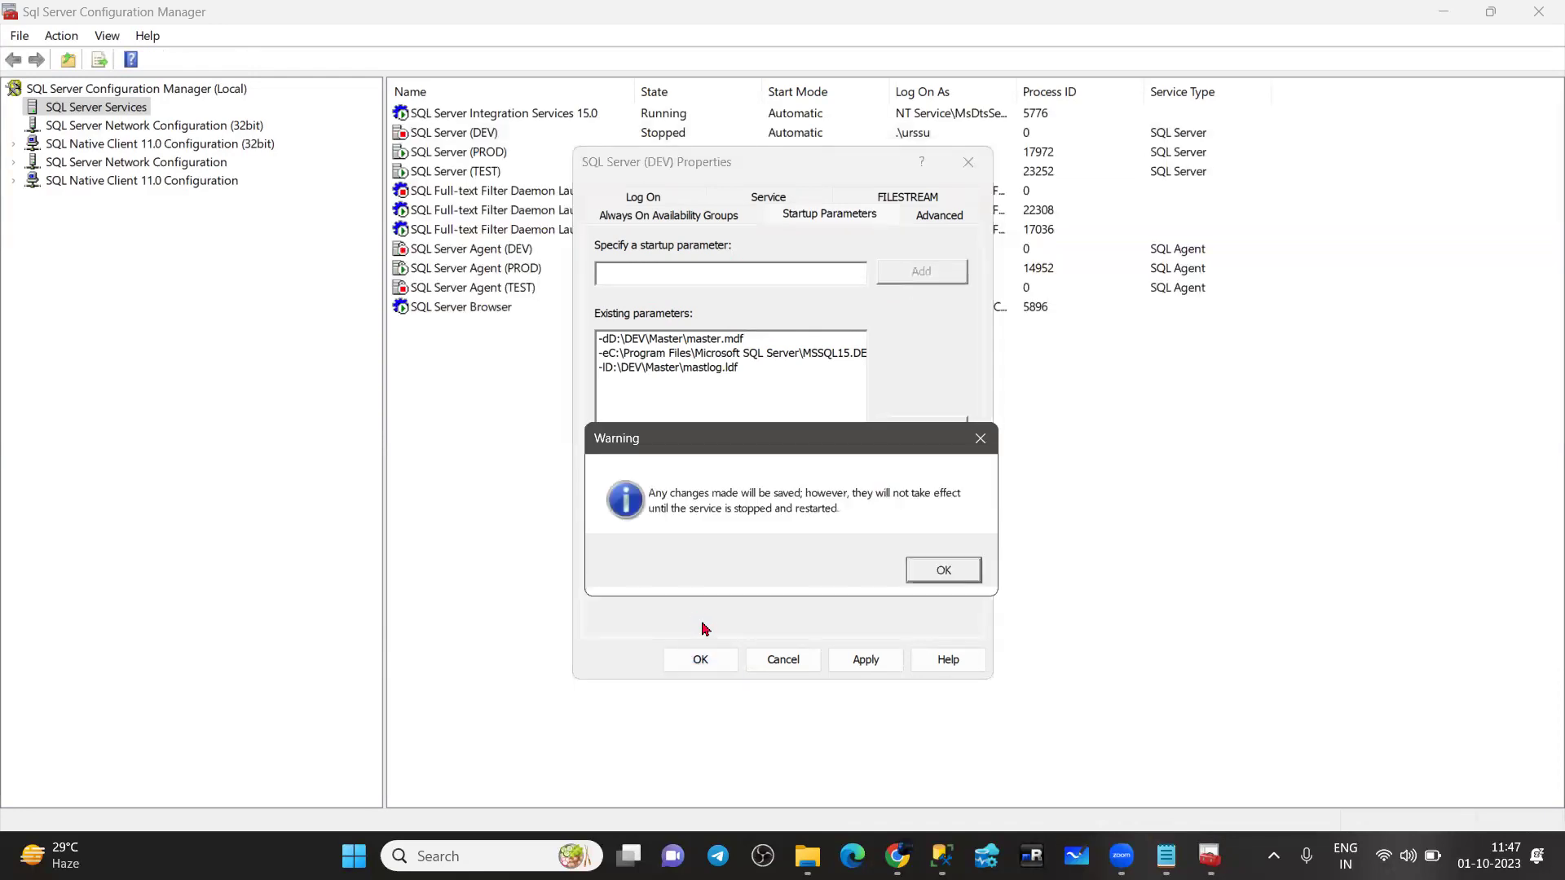
pyautogui.click(944, 570)
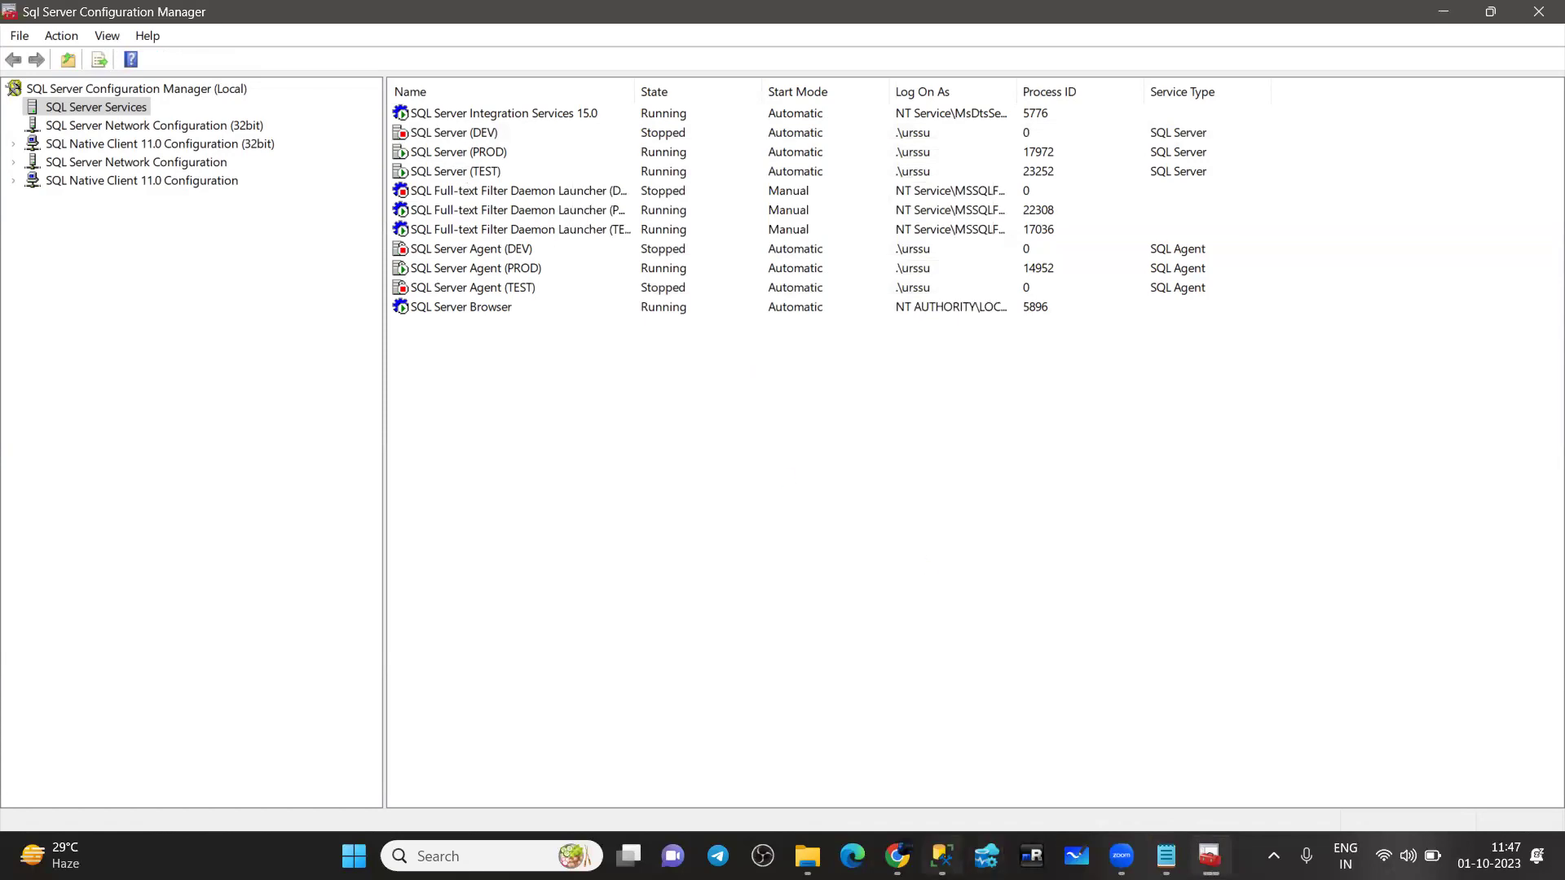
# Switch to File Explorer and open the DEV instance's data folder, C:\Program Files\Microsoft SQL Server\MSSQL15.DEV\MSSQL\DATA
pyautogui.click(807, 856)
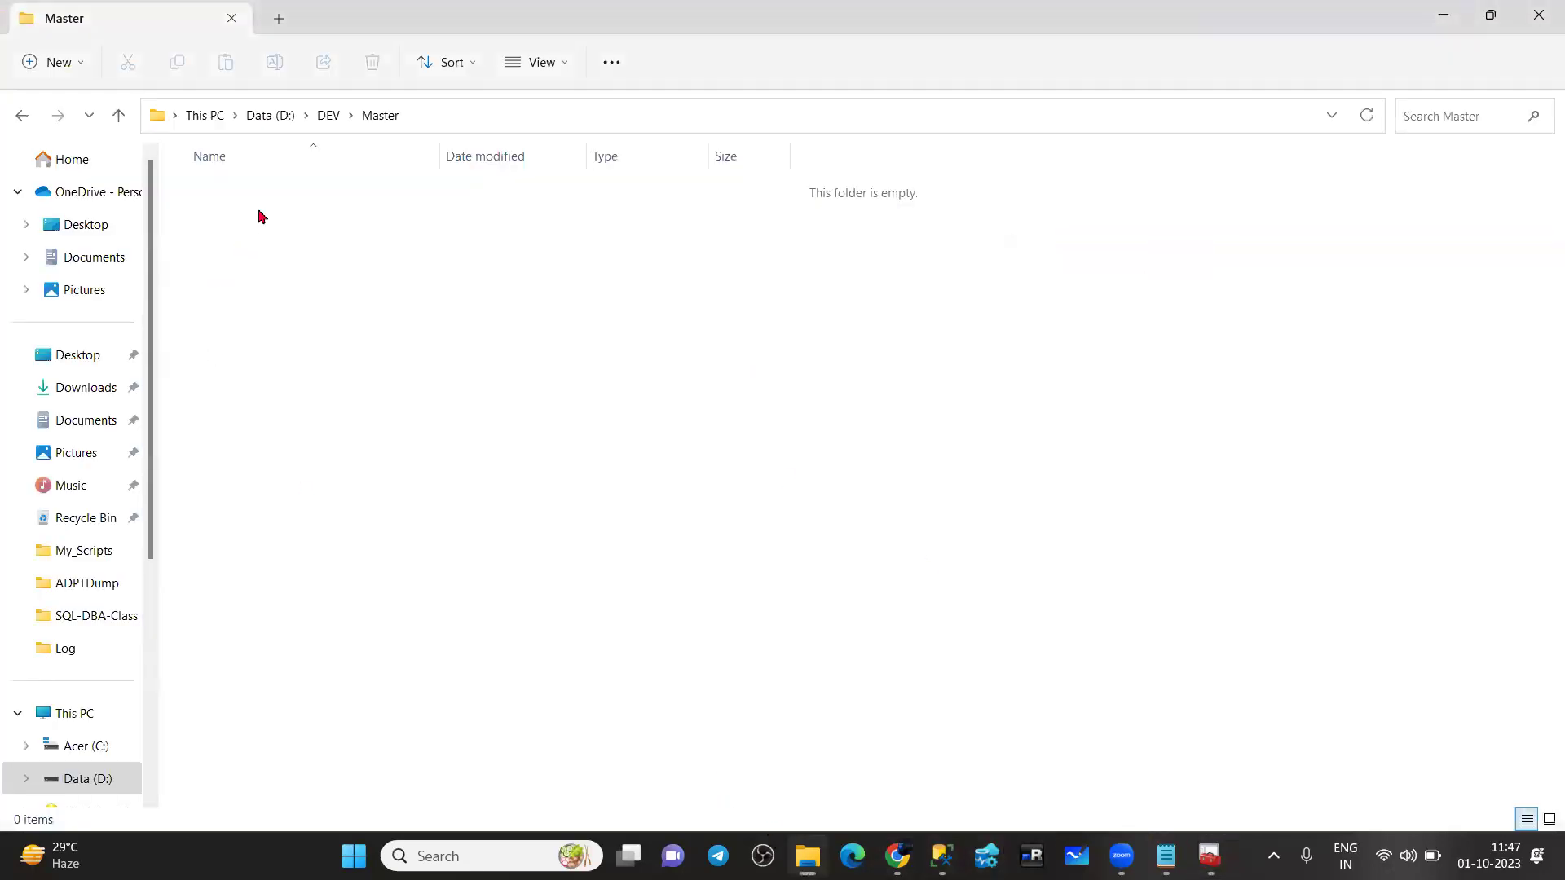
pyautogui.click(83, 746)
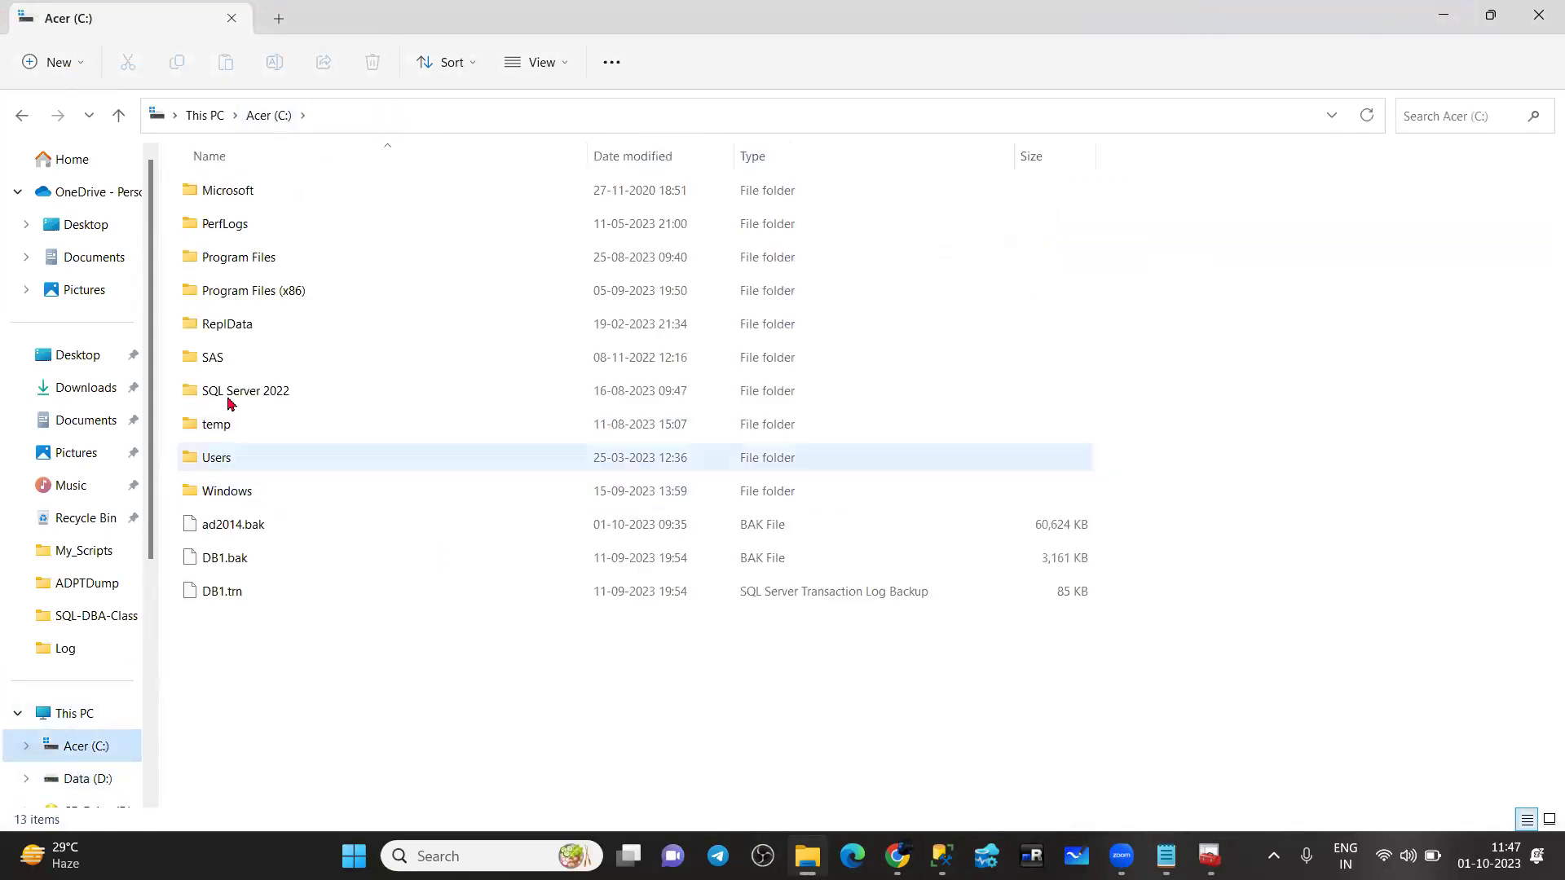
pyautogui.doubleClick(237, 258)
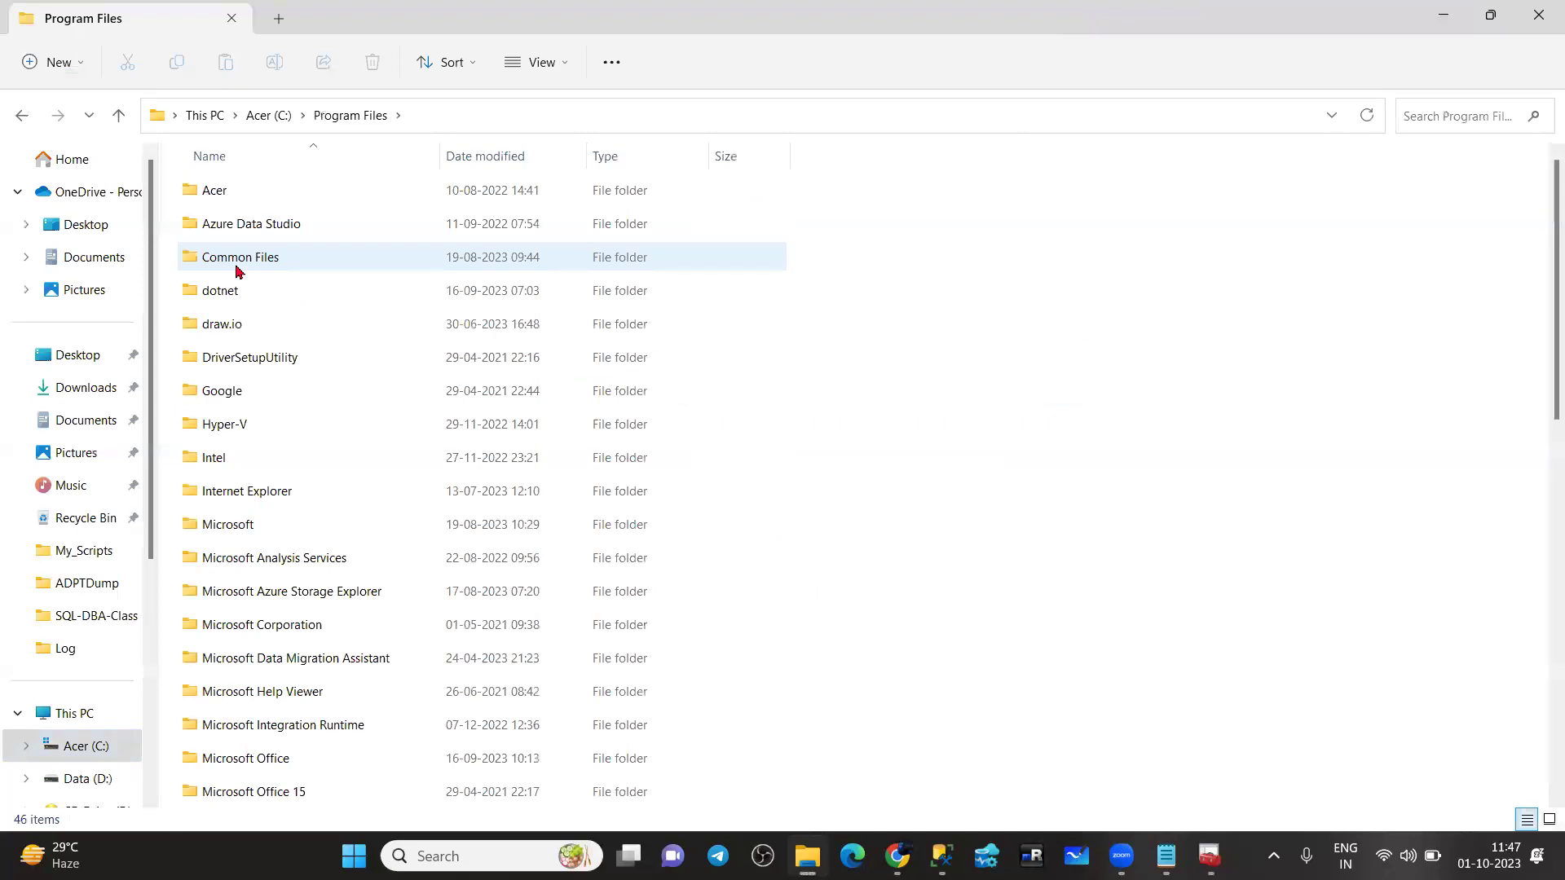
pyautogui.scroll(-2, 316, 688)
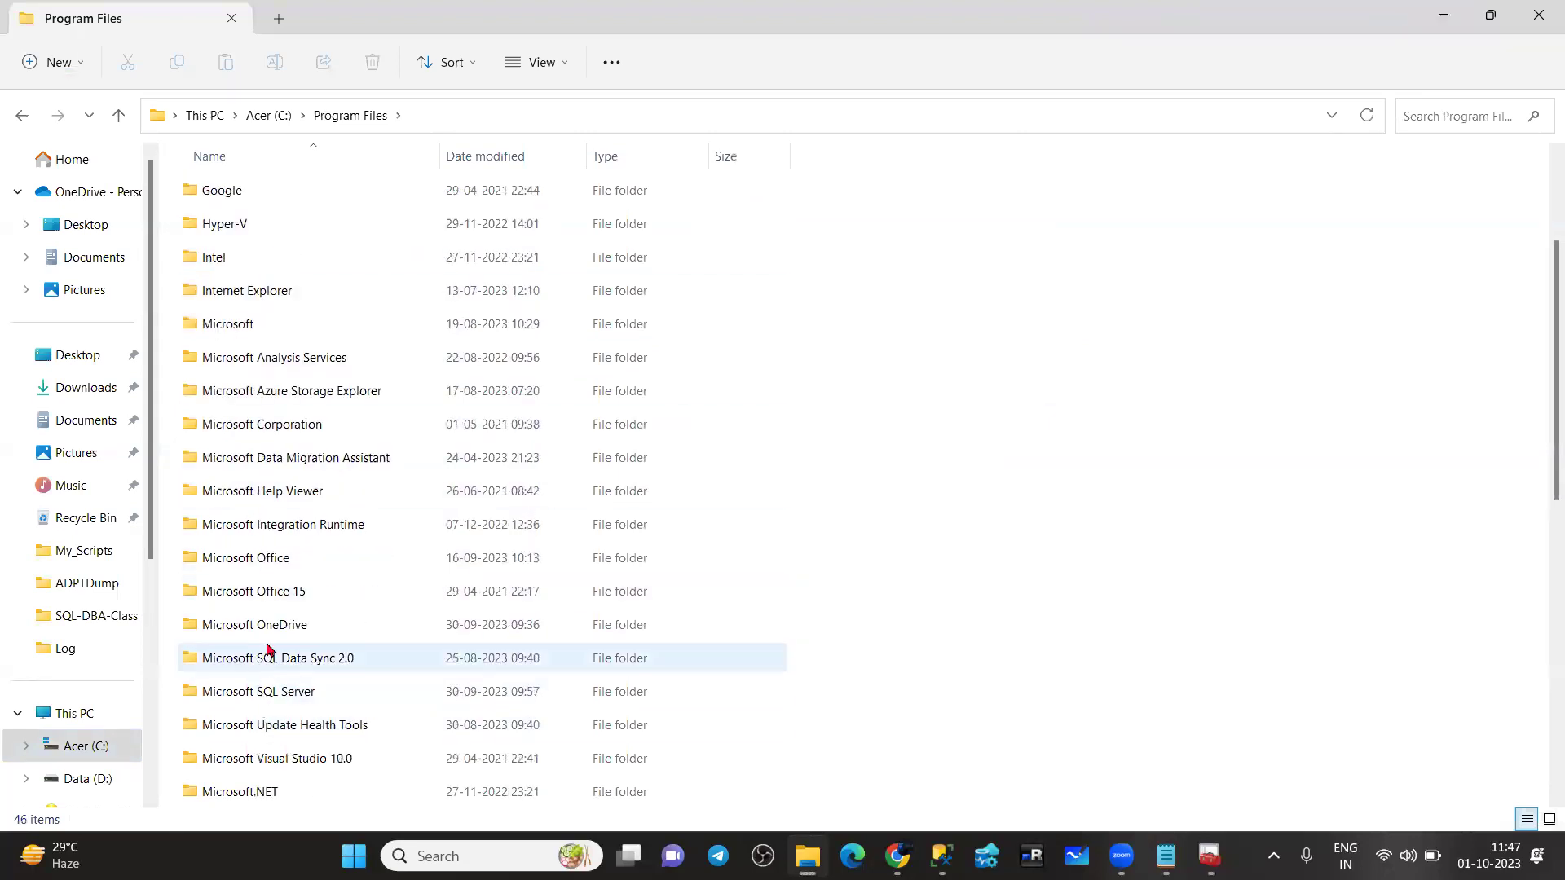
pyautogui.doubleClick(272, 690)
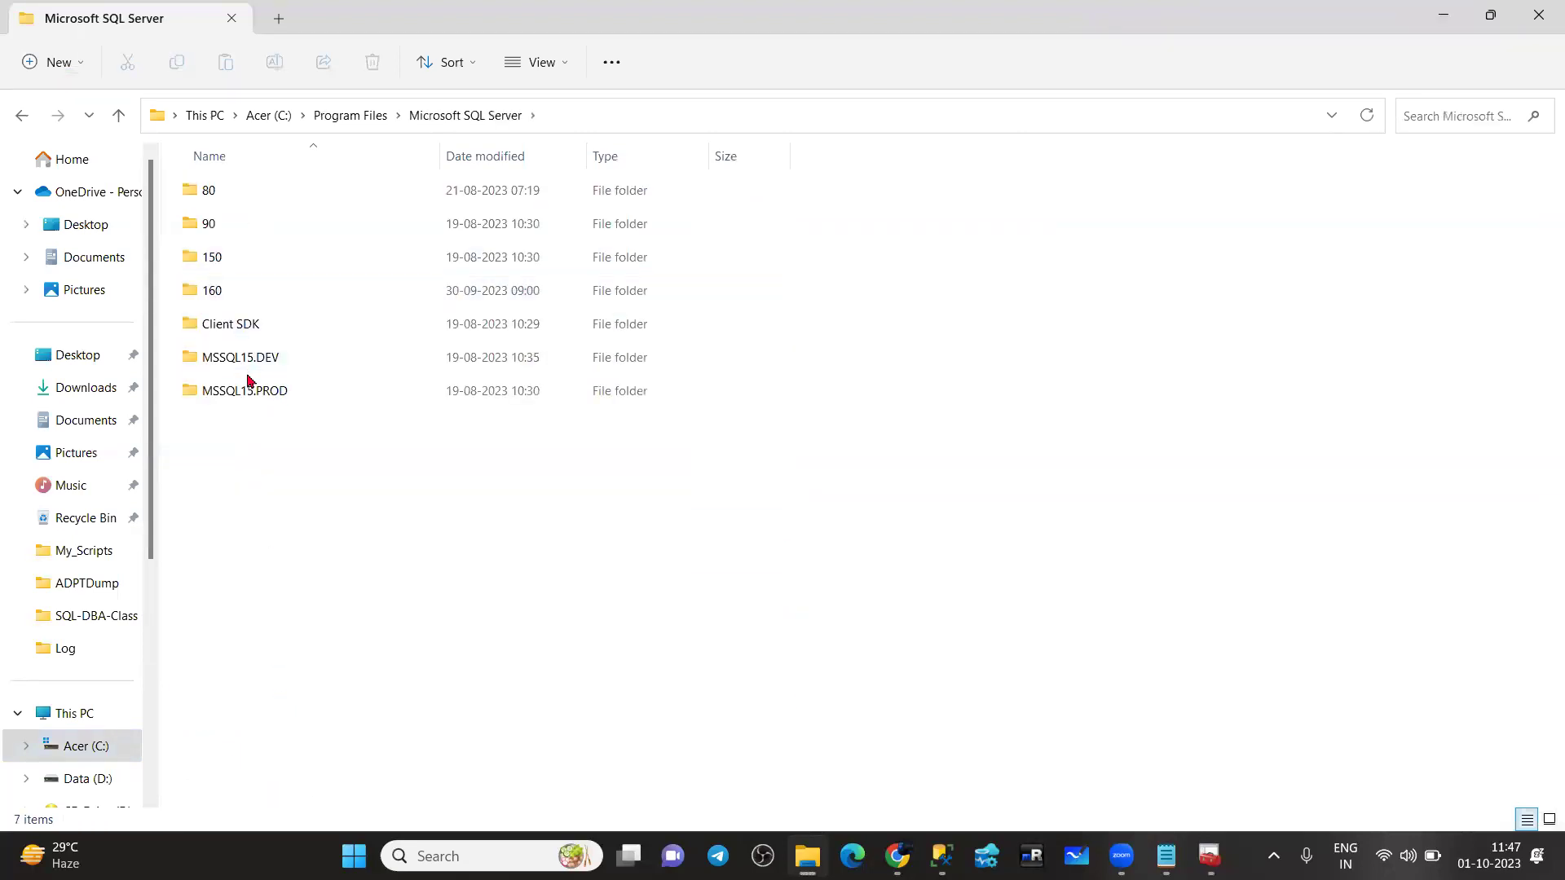
pyautogui.doubleClick(248, 359)
pyautogui.click(228, 184)
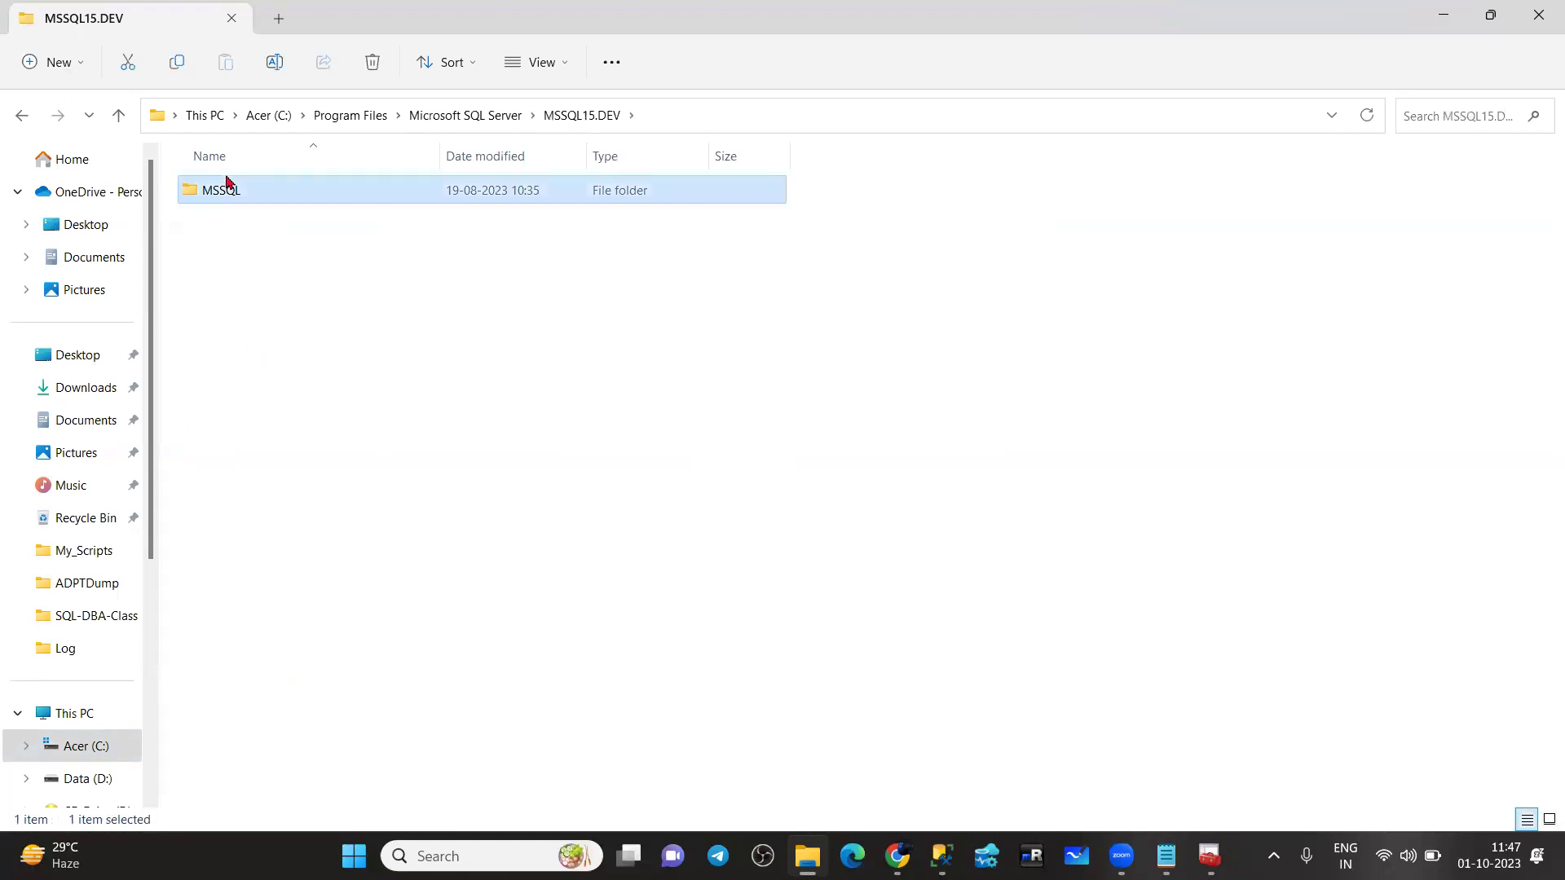
pyautogui.doubleClick(228, 184)
pyautogui.click(234, 255)
pyautogui.doubleClick(234, 255)
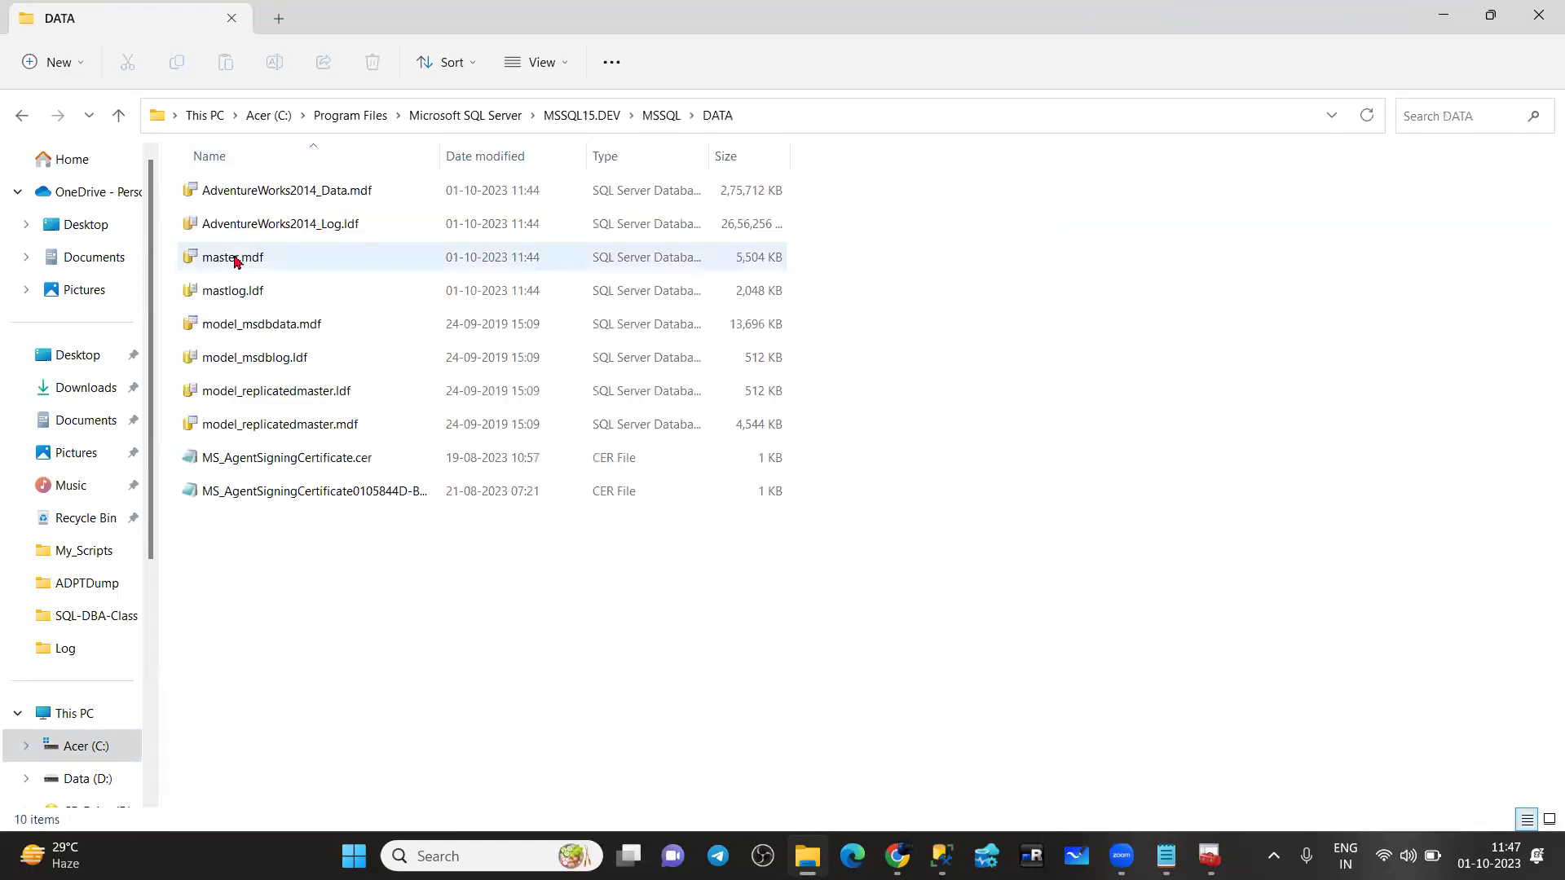
# Transfer master.mdf and mastlog.ldf from the DATA folder into D:\DEV\Master
pyautogui.click(235, 259)
pyautogui.keyDown('ctrl'); pyautogui.click(242, 299); pyautogui.keyUp('ctrl')
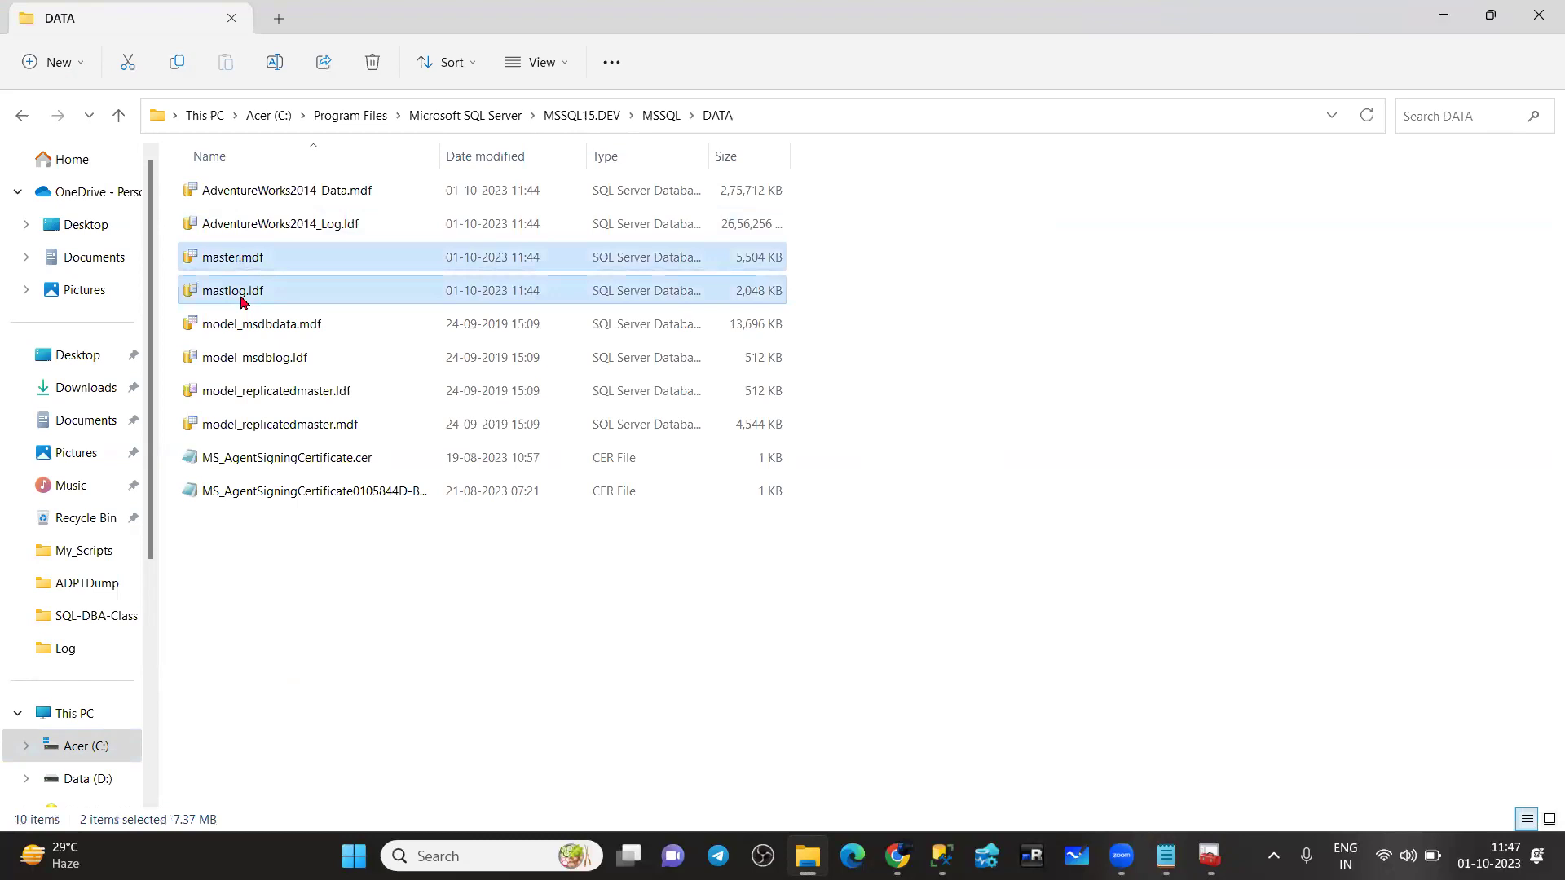
pyautogui.click(86, 784)
pyautogui.doubleClick(216, 360)
pyautogui.click(237, 196)
pyautogui.doubleClick(235, 195)
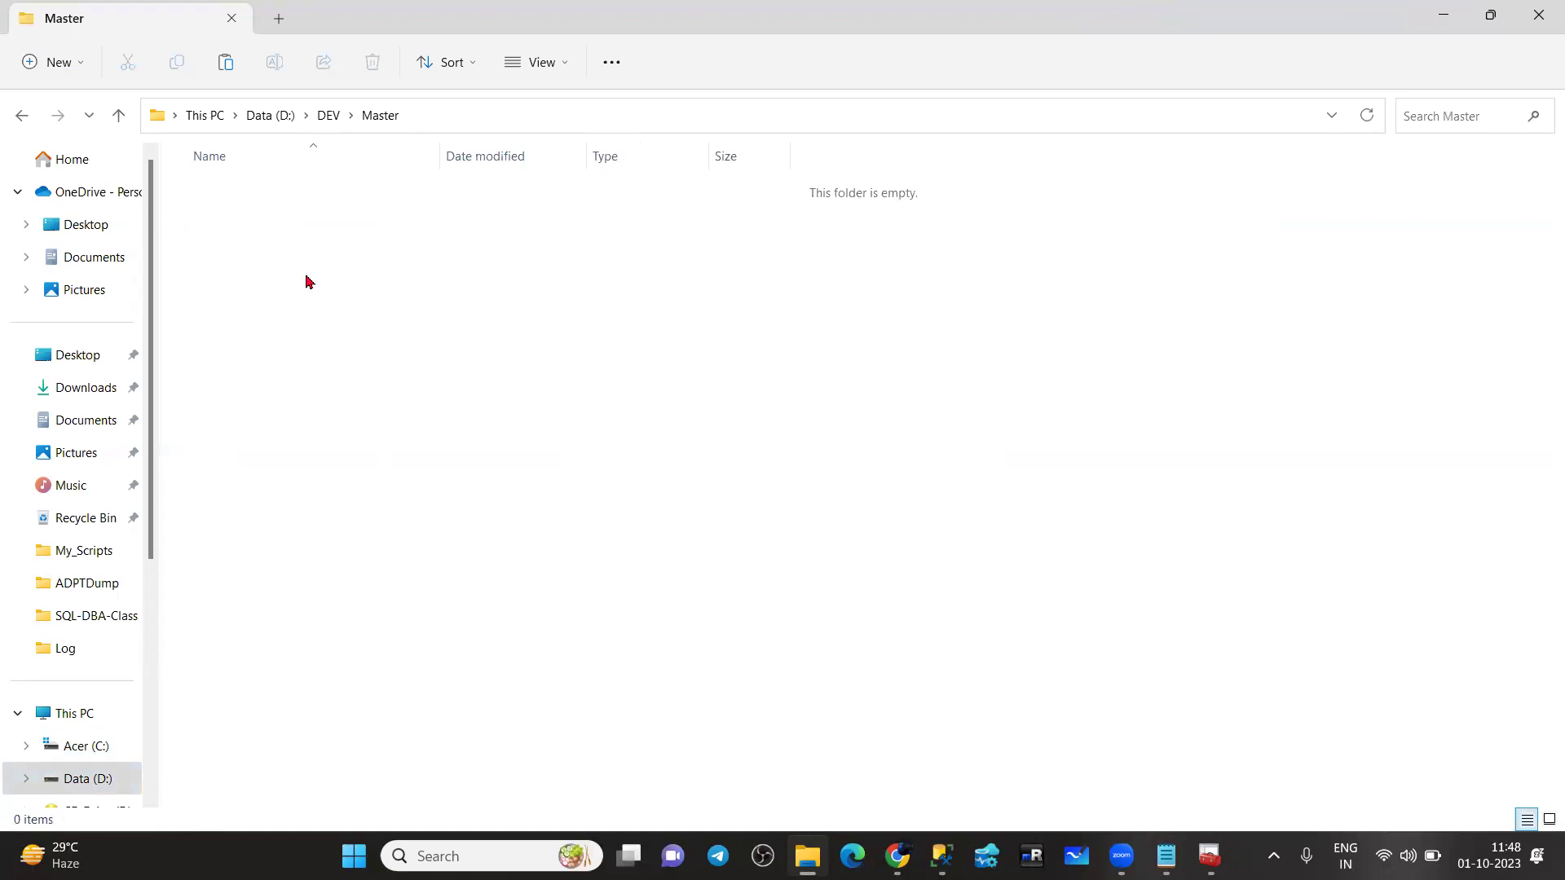
pyautogui.hotkey('ctrl', 'v')
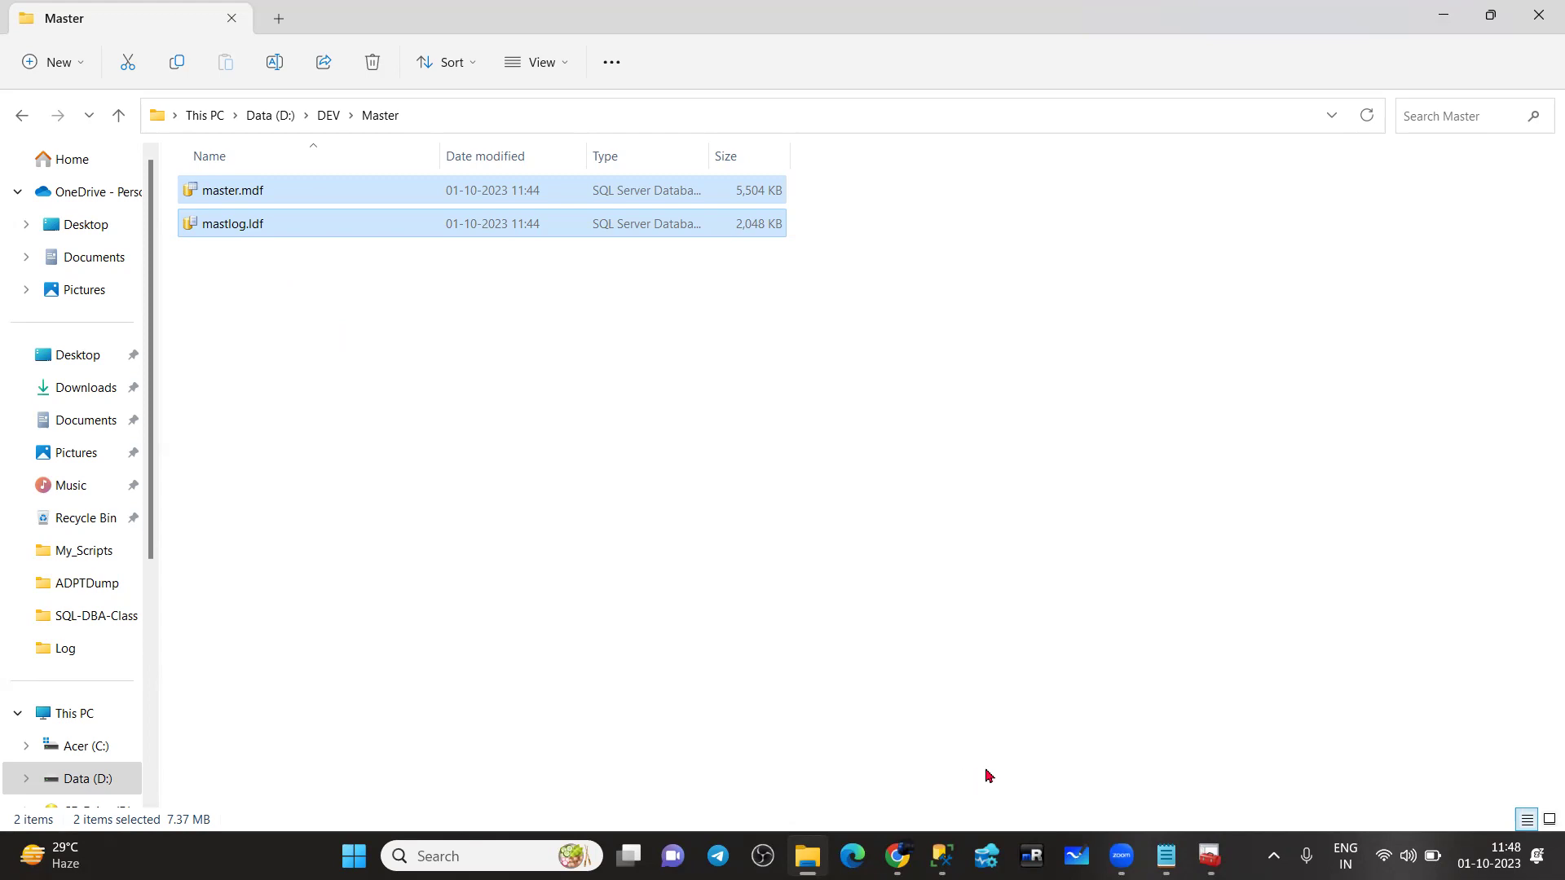
# Switch to SQL Server Configuration Manager and start the SQL Server (DEV) and SQL Server Agent (DEV) services
pyautogui.click(1210, 855)
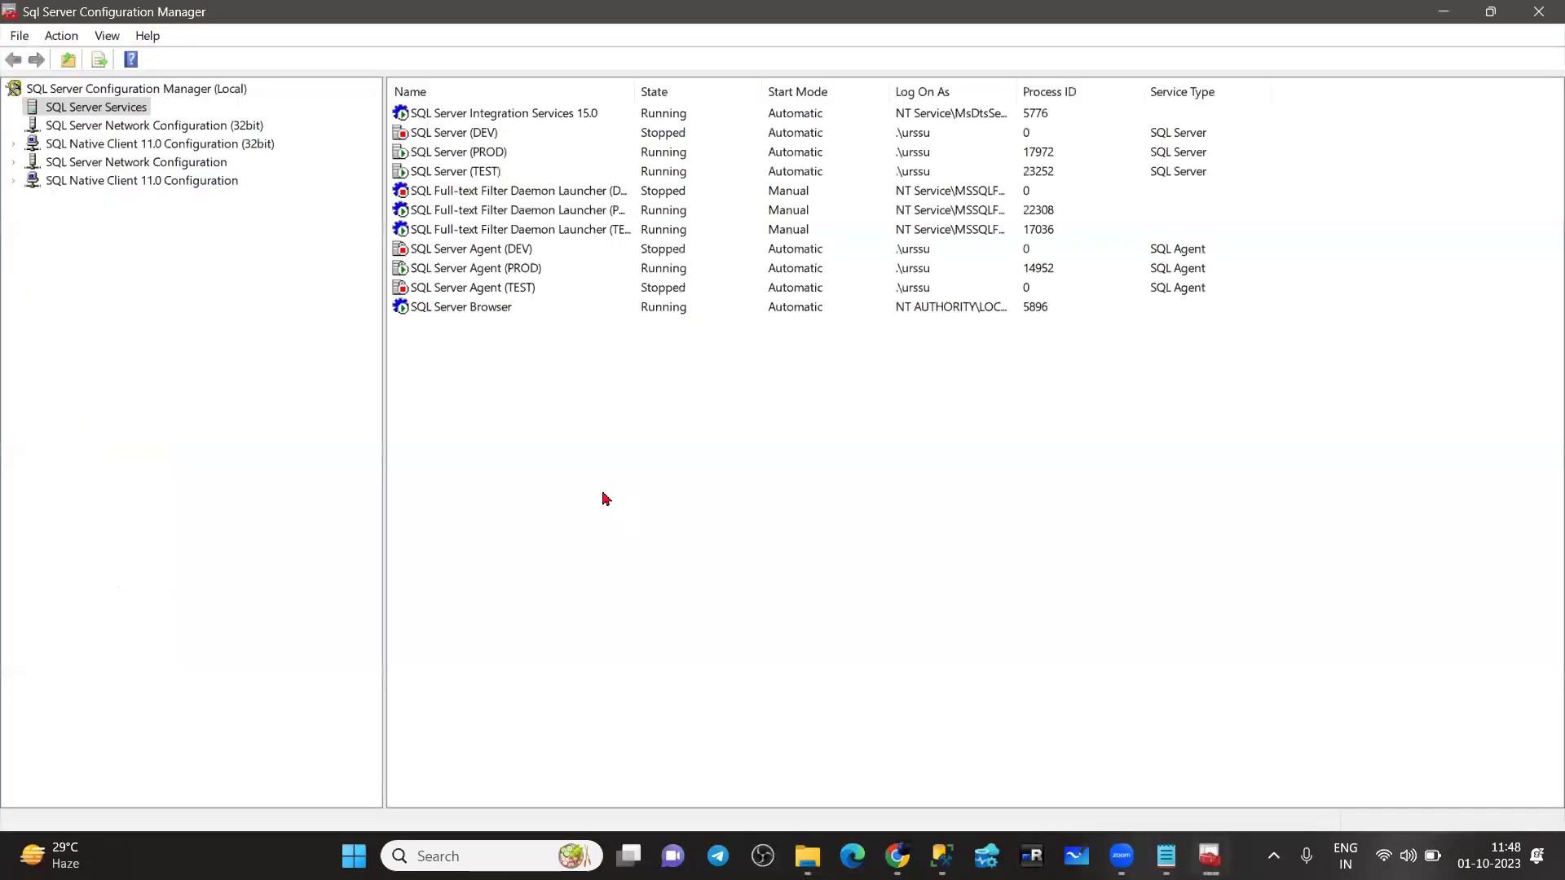
pyautogui.click(457, 136)
pyautogui.rightClick(457, 136)
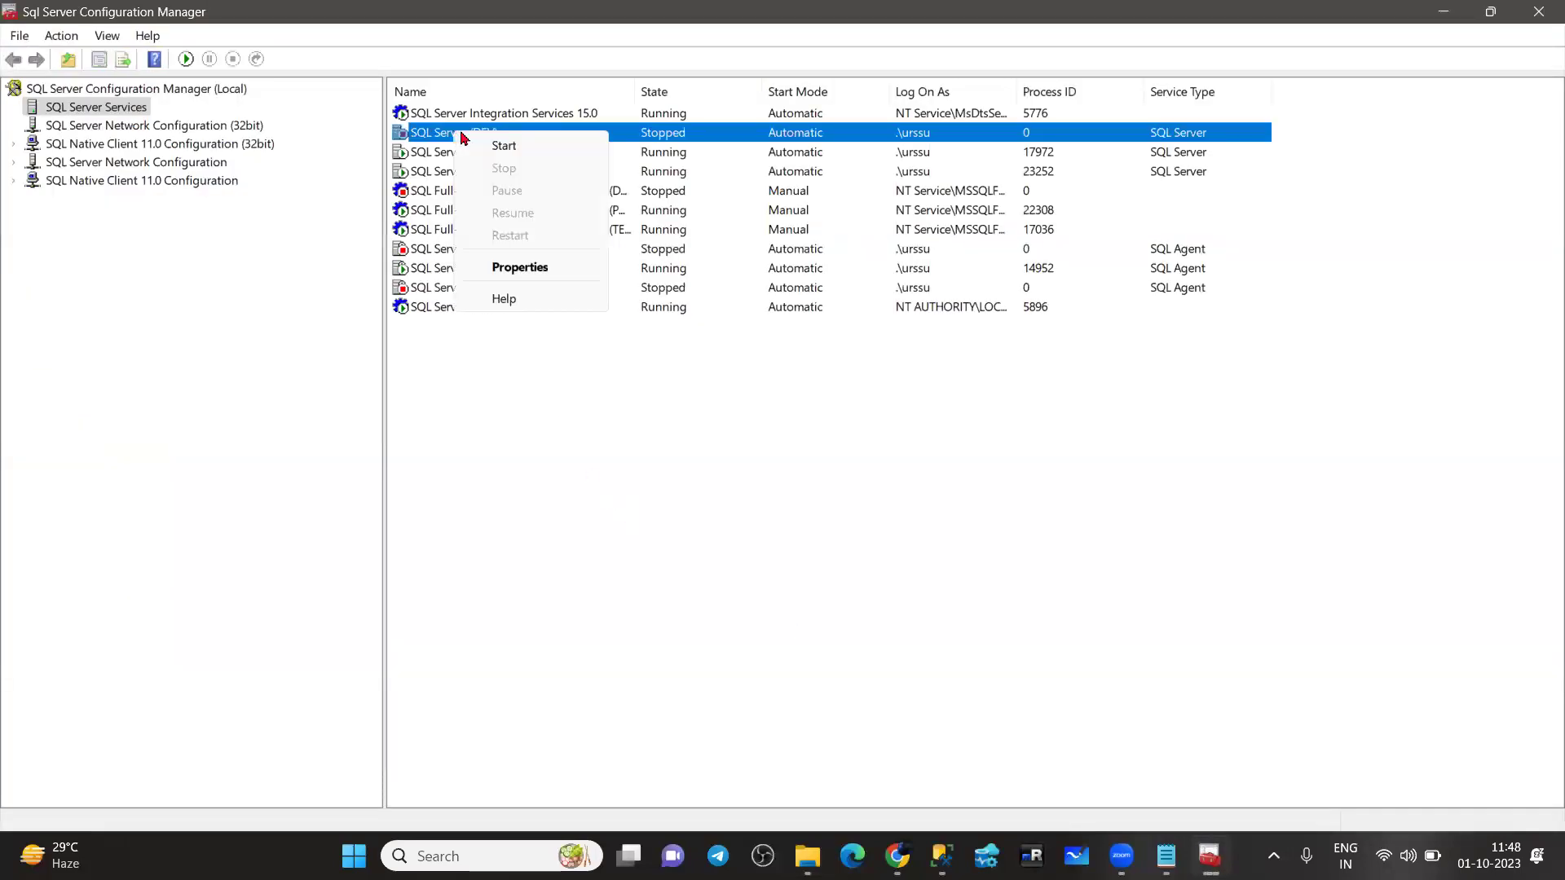
pyautogui.click(495, 144)
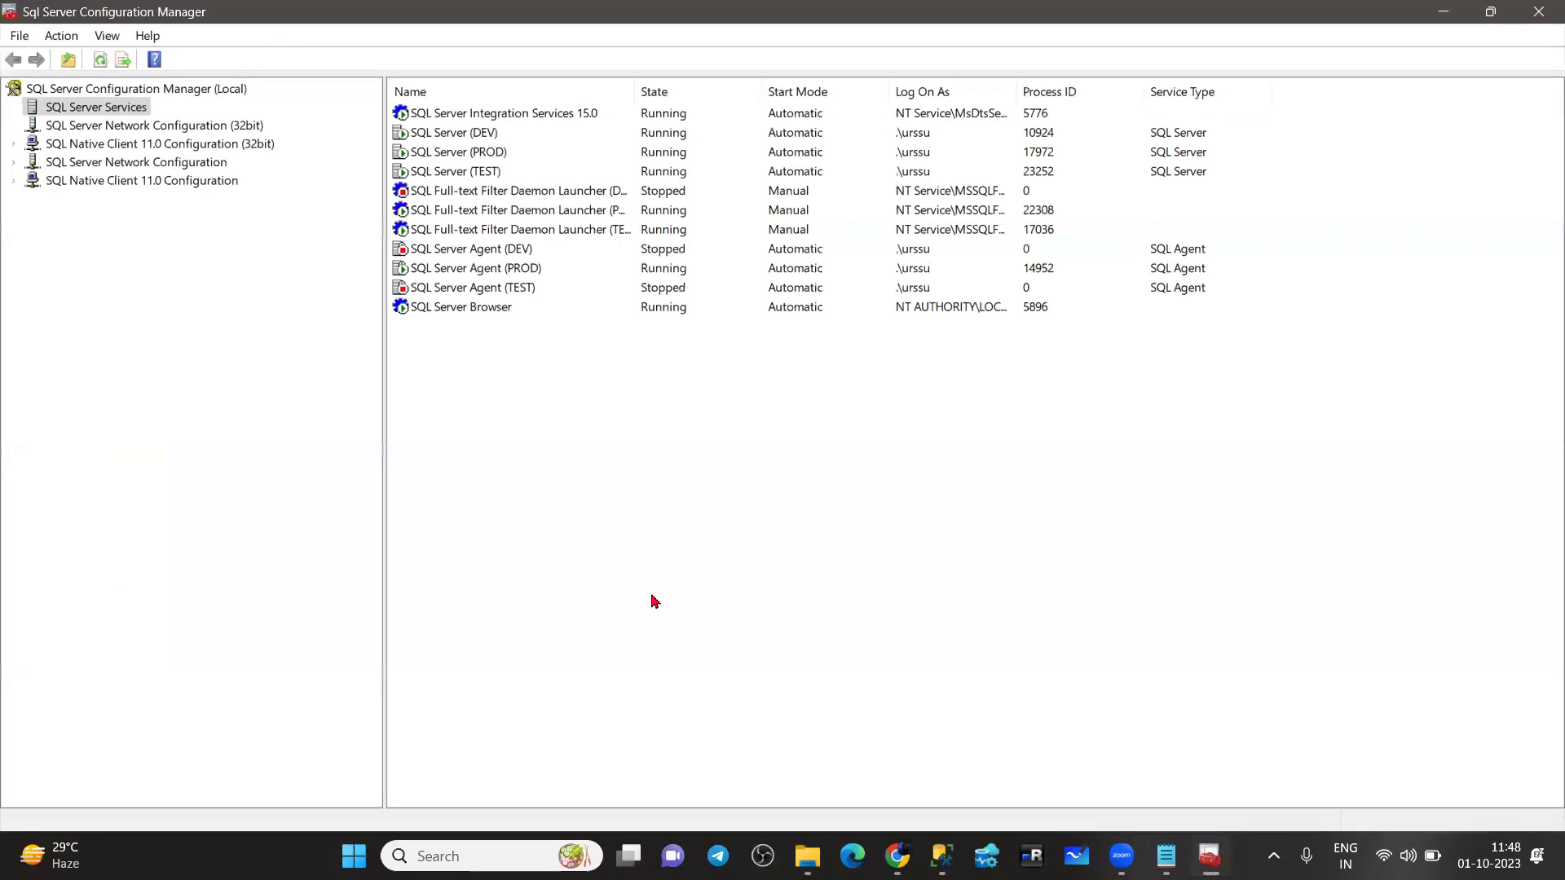
pyautogui.rightClick(463, 254)
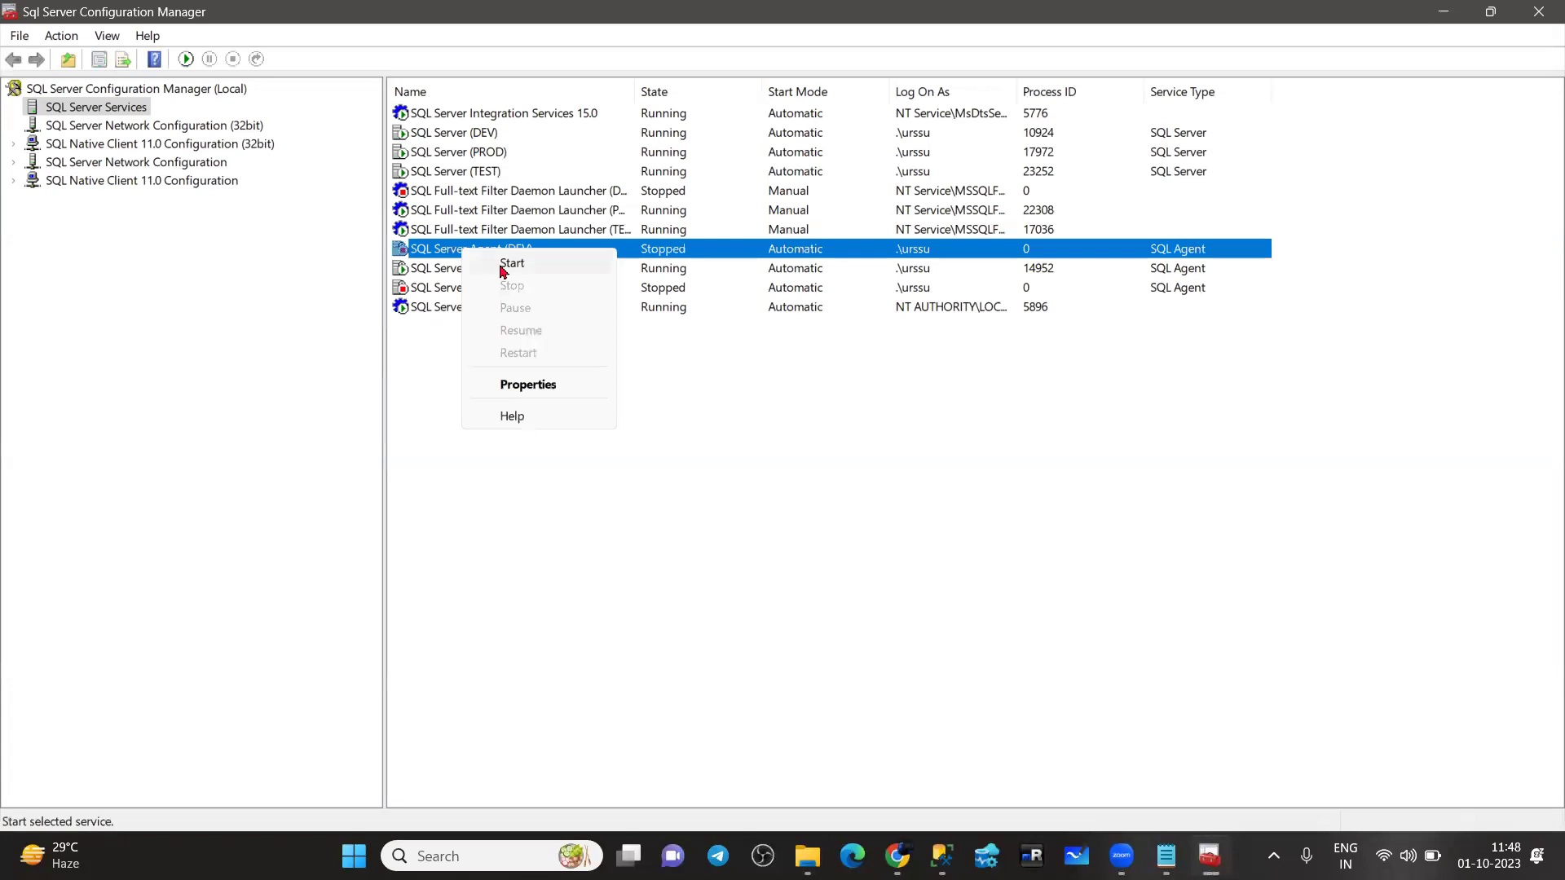
pyautogui.click(506, 269)
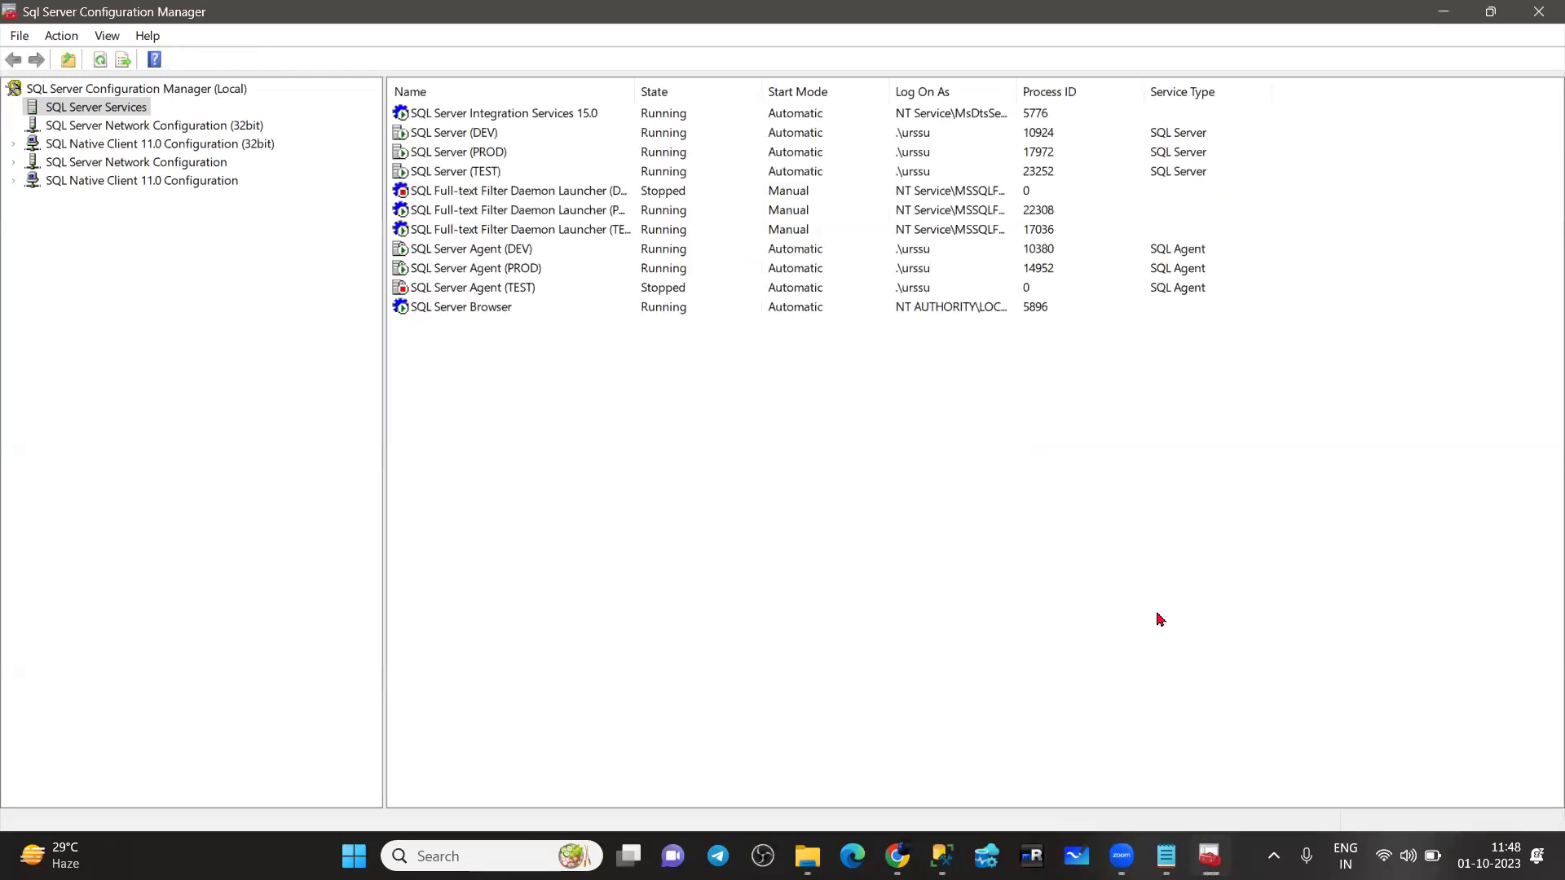
# Switch to SQL Server Management Studio and rerun the sys.master_files query for the file locations of database IDs 1 to 4
pyautogui.click(899, 847)
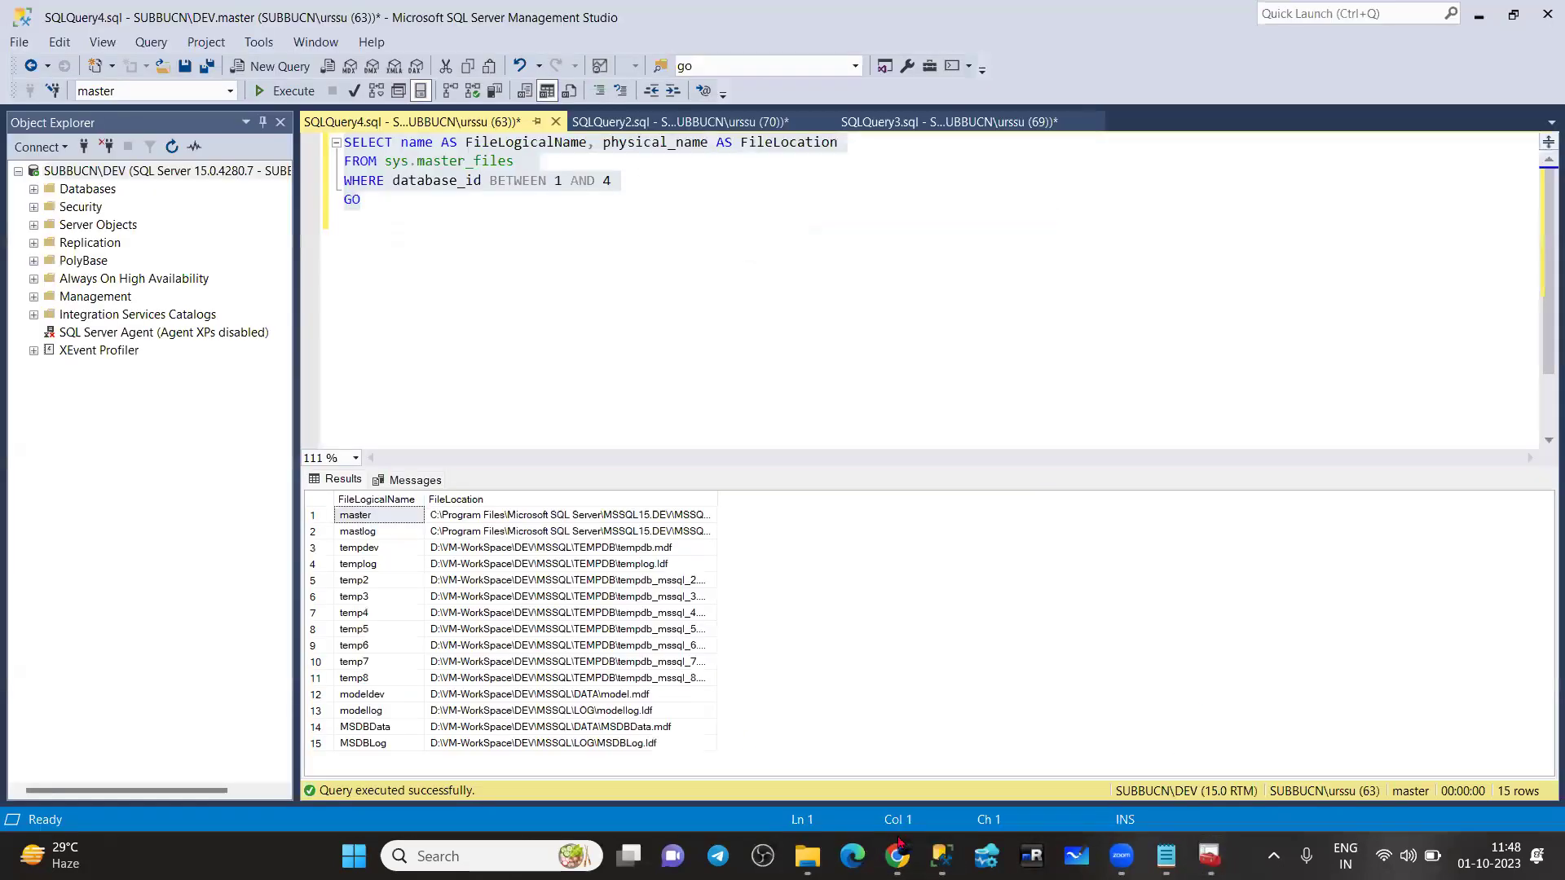
pyautogui.click(509, 261)
pyautogui.click(287, 92)
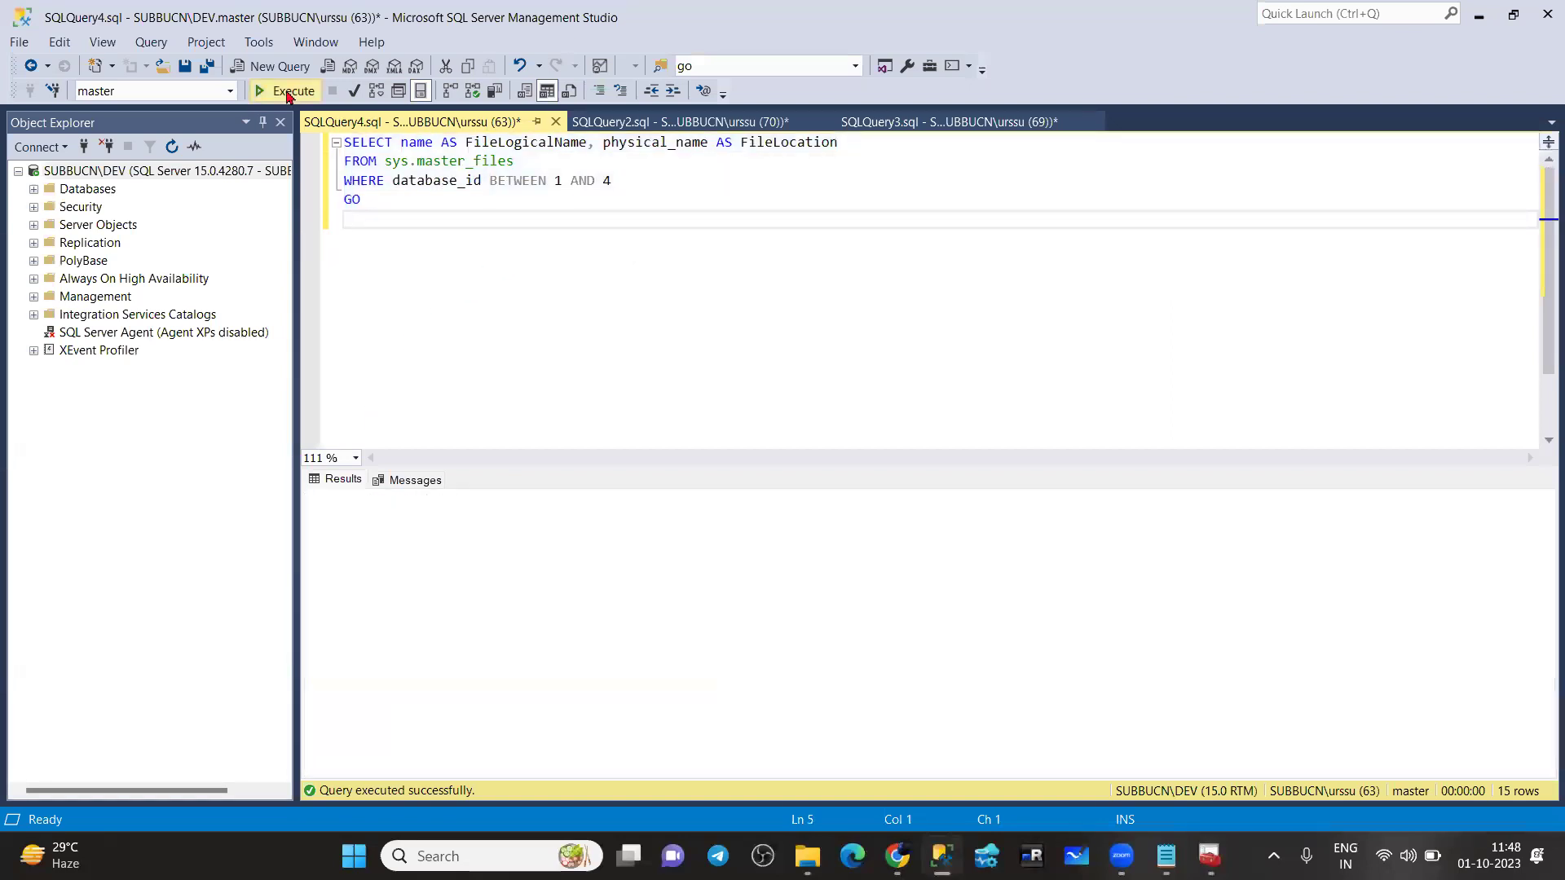